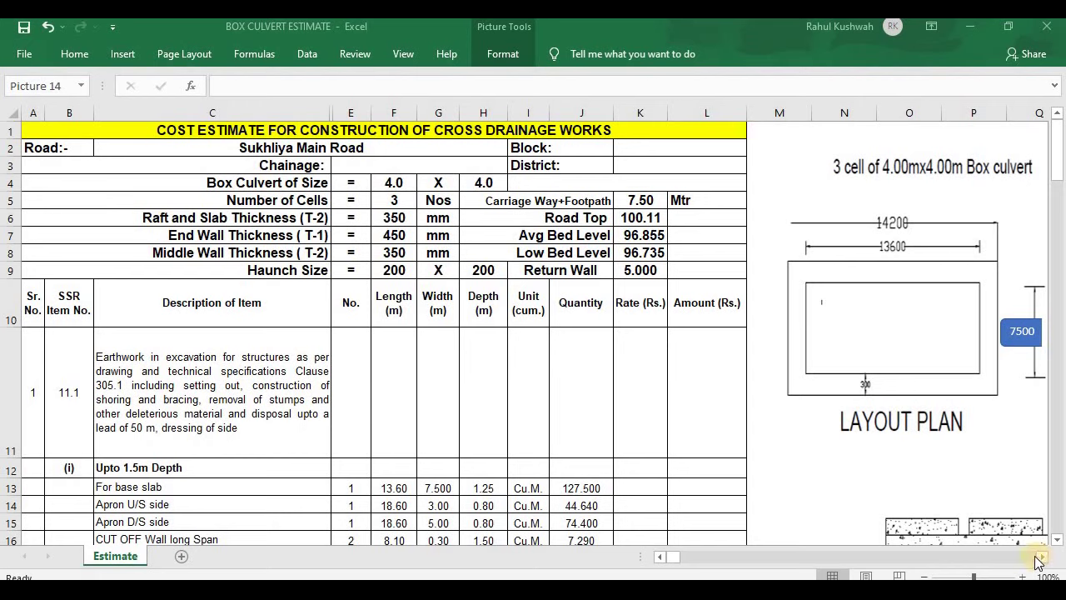
- Examine the layout plan and Section Z-Z drawings of the three-cell box culvert beside the estimate table
{"action": "left_click_drag", "start_coordinate": [1042, 560], "coordinate": [1042, 560]}
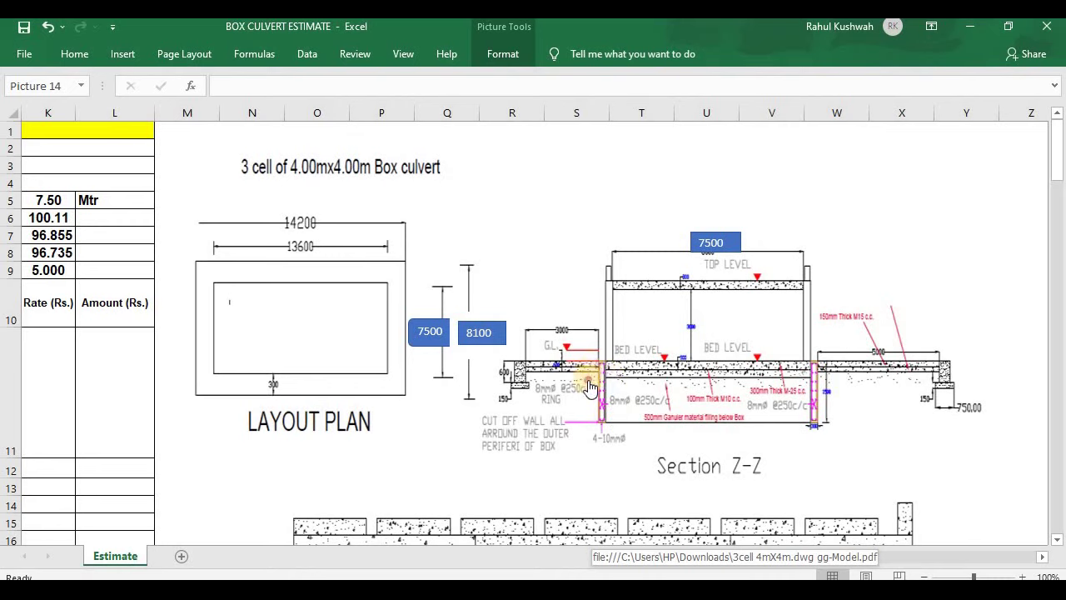
{"action": "left_click", "coordinate": [587, 423]}
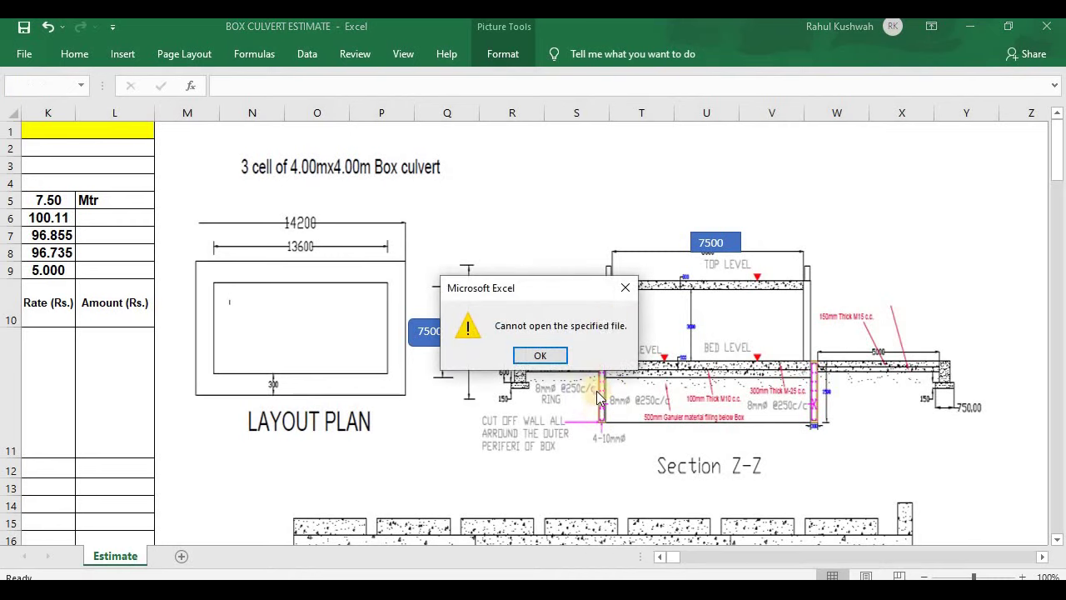
{"action": "left_click", "coordinate": [624, 286]}
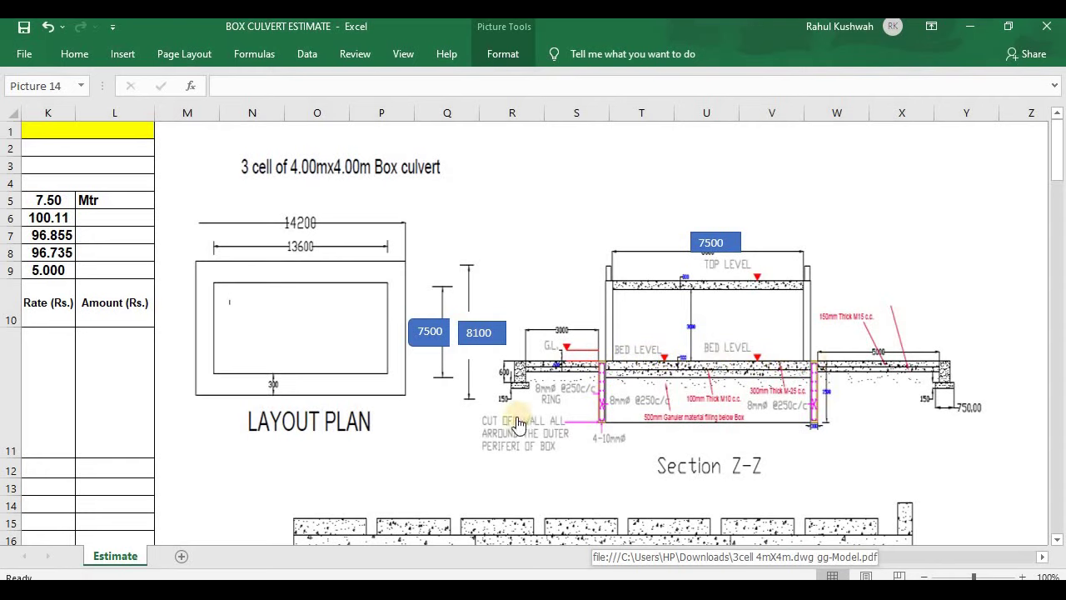
{"action": "scroll", "coordinate": [500, 424], "scroll_direction": "down", "scroll_amount": 2}
{"action": "scroll", "coordinate": [499, 425], "scroll_direction": "down", "scroll_amount": 4}
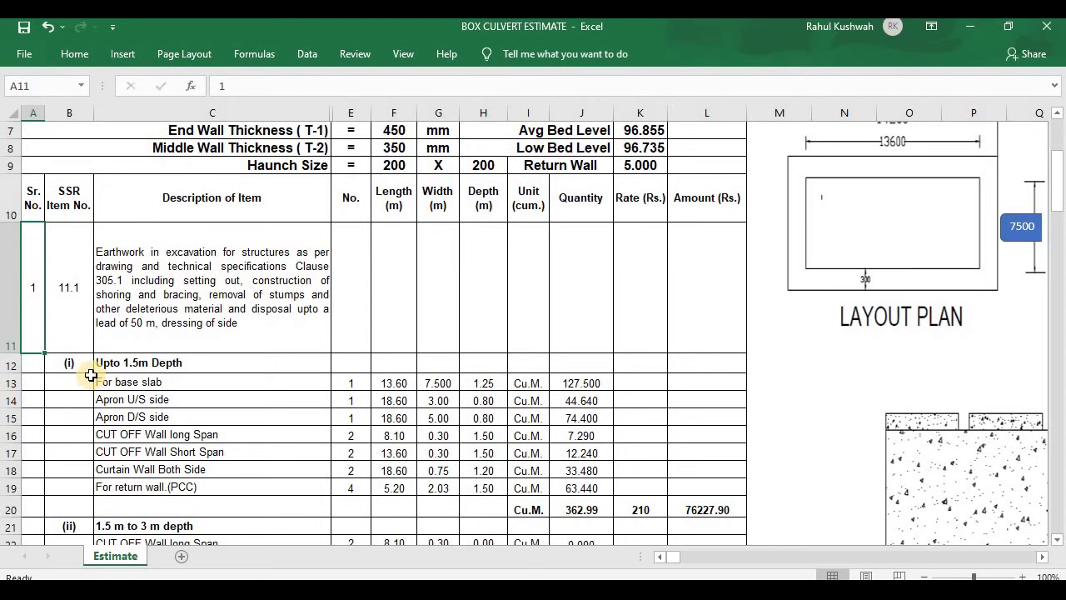
- Review the earthwork excavation items and their rates for the depths up to 1.5 m and 1.5 m to 3 m
{"action": "scroll", "coordinate": [90, 374], "scroll_direction": "down", "scroll_amount": 2}
{"action": "scroll", "coordinate": [89, 368], "scroll_direction": "up", "scroll_amount": 1}
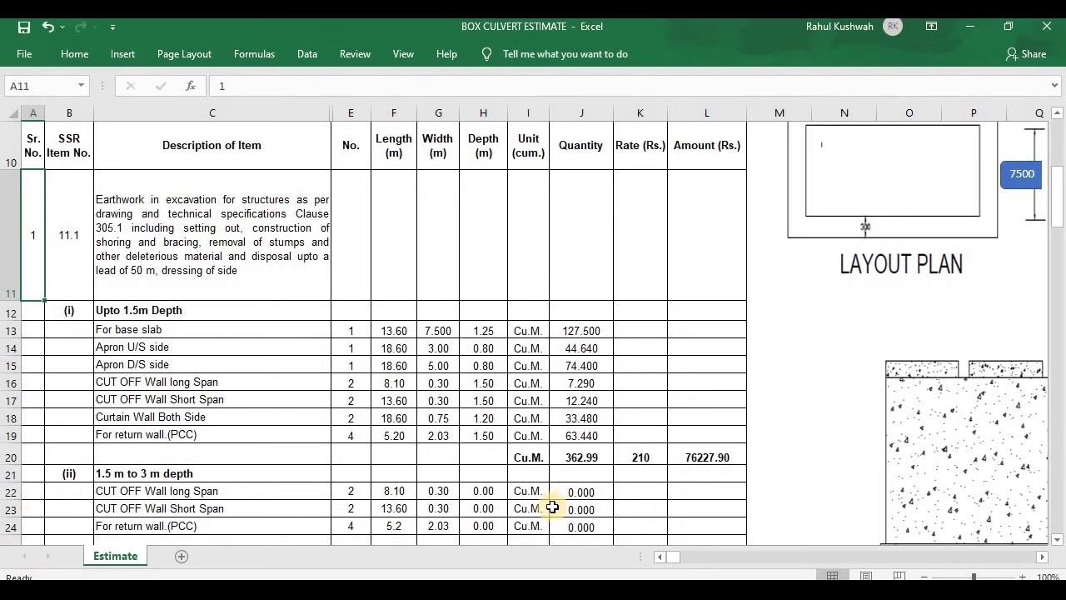
{"action": "scroll", "coordinate": [520, 484], "scroll_direction": "down", "scroll_amount": 1}
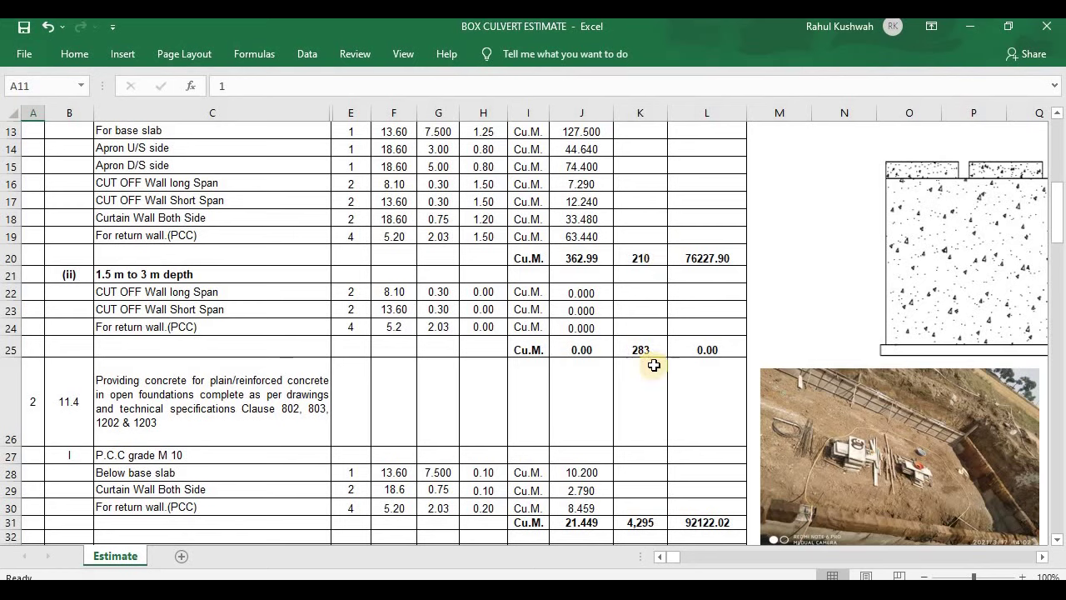
{"action": "scroll", "coordinate": [648, 335], "scroll_direction": "up", "scroll_amount": 1}
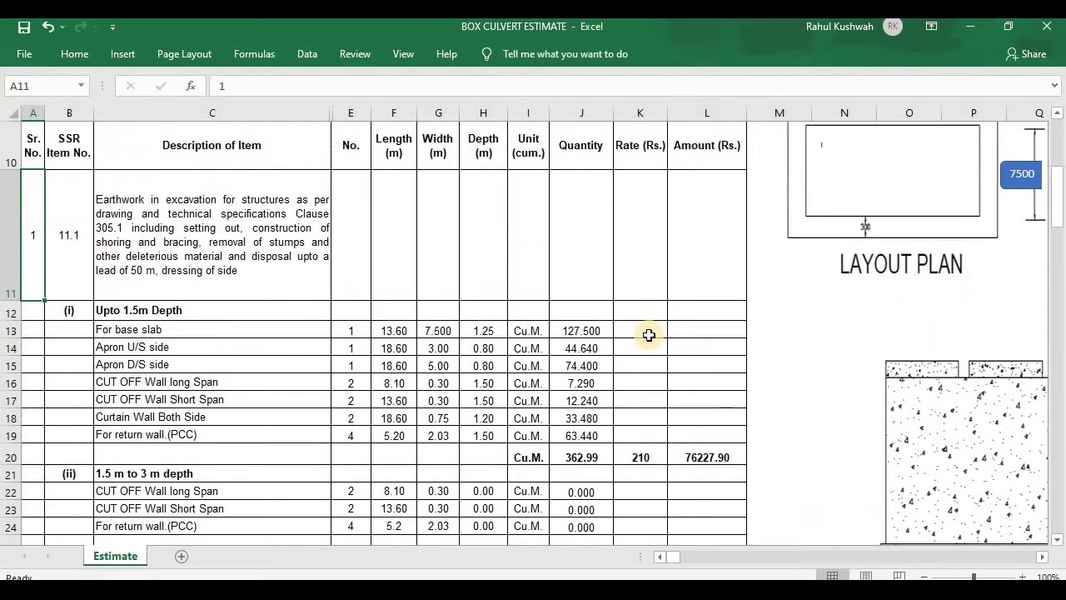
{"action": "scroll", "coordinate": [637, 338], "scroll_direction": "down", "scroll_amount": 1}
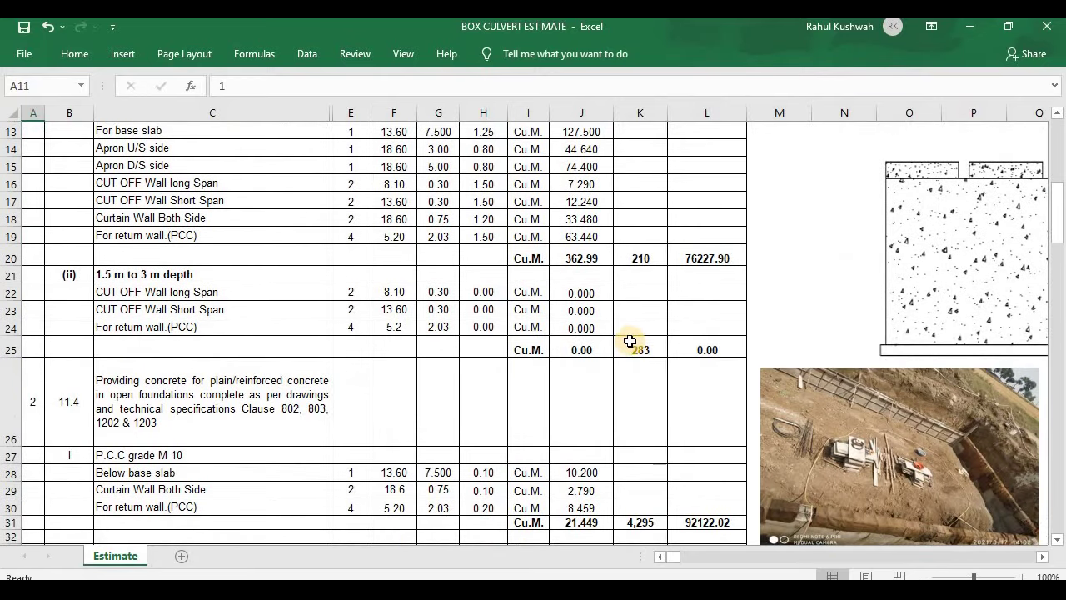
{"action": "scroll", "coordinate": [633, 340], "scroll_direction": "up", "scroll_amount": 1}
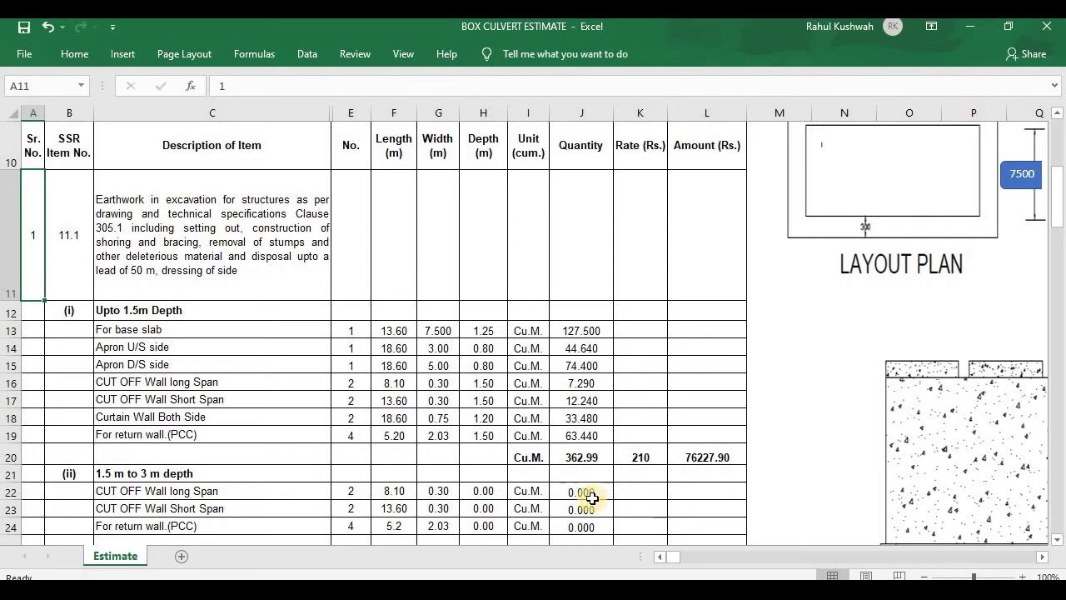
- Examine the cut-off walls and aprons in the Section Z-Z drawing beside the earthwork table
{"action": "left_click", "coordinate": [1042, 557]}
{"action": "left_click", "coordinate": [1043, 556]}
{"action": "left_click", "coordinate": [1042, 557]}
{"action": "left_click", "coordinate": [1043, 556]}
{"action": "left_click", "coordinate": [1043, 556]}
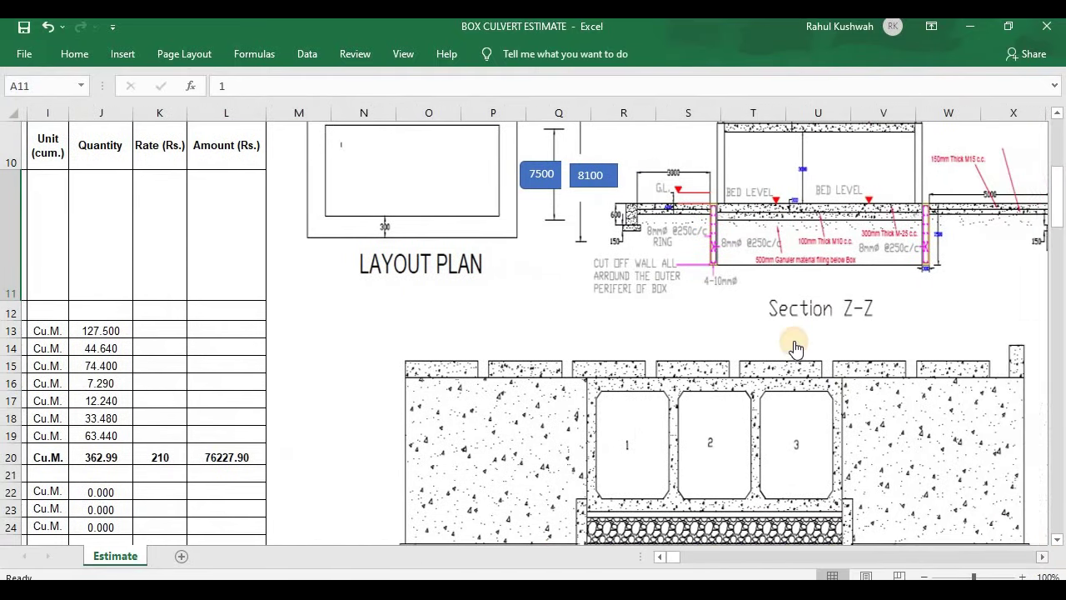
{"action": "scroll", "coordinate": [796, 345], "scroll_direction": "up", "scroll_amount": 2}
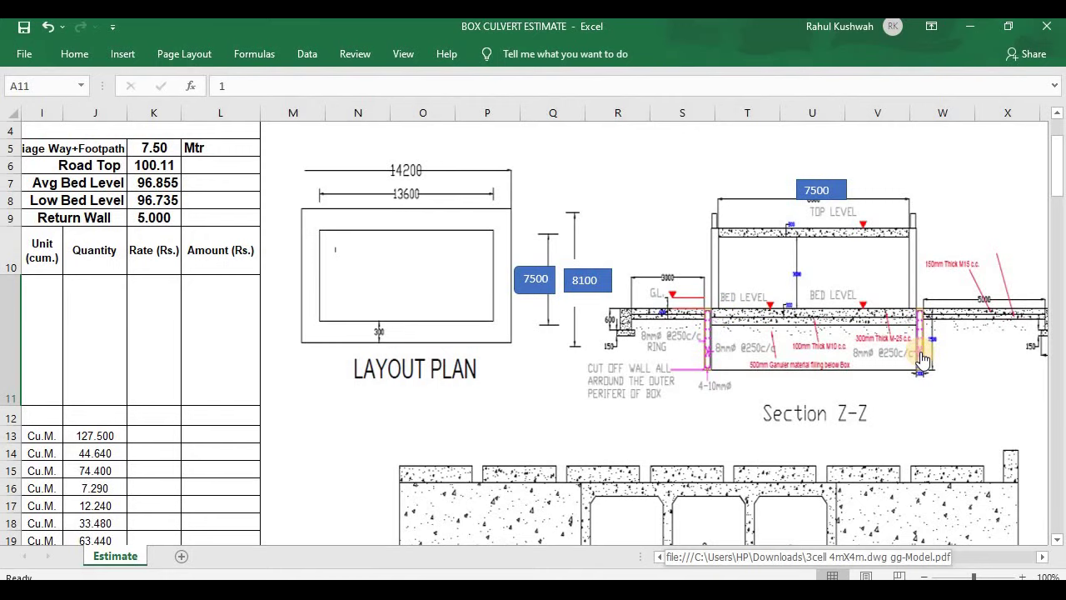
- Inspect the number and length formula of the base slab row in the excavation items up to 1.5 m depth
{"action": "left_click", "coordinate": [663, 558]}
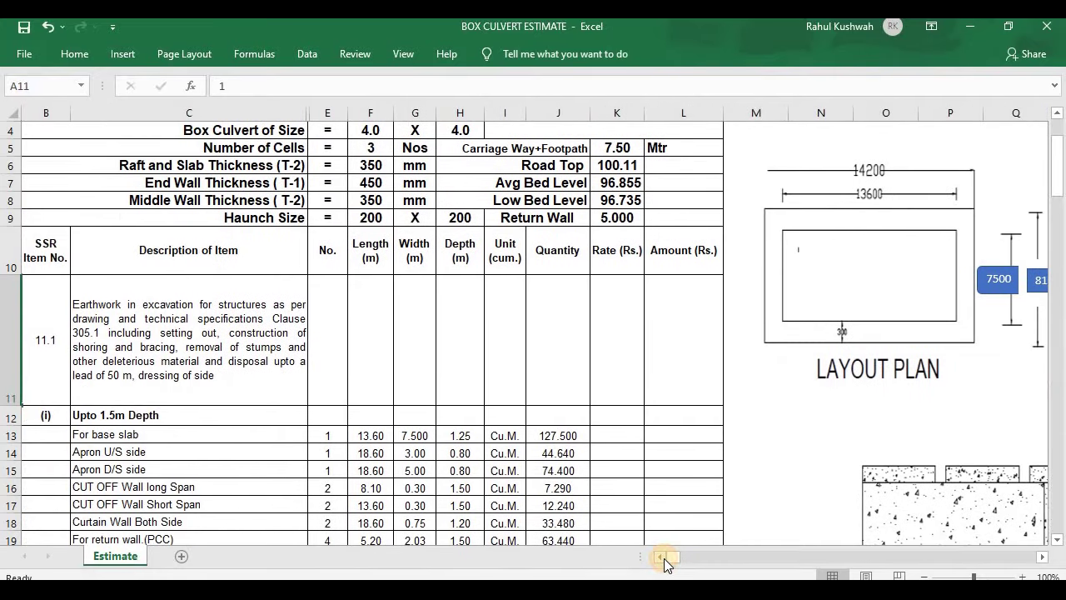
{"action": "left_click", "coordinate": [663, 558]}
{"action": "scroll", "coordinate": [448, 466], "scroll_direction": "down", "scroll_amount": 1}
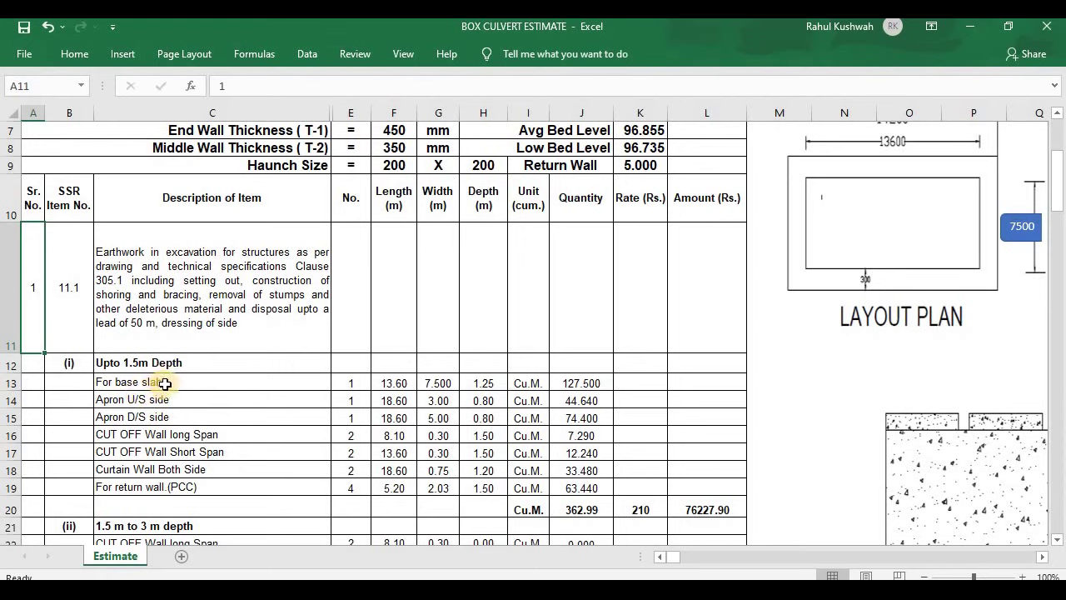
{"action": "left_click", "coordinate": [337, 382]}
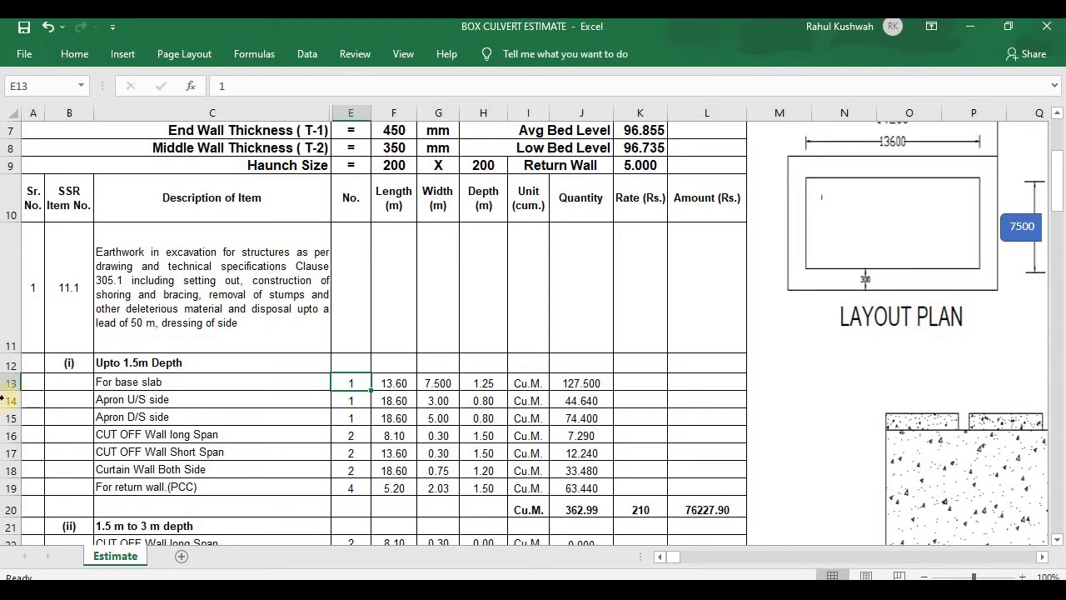
{"action": "left_click", "coordinate": [139, 383]}
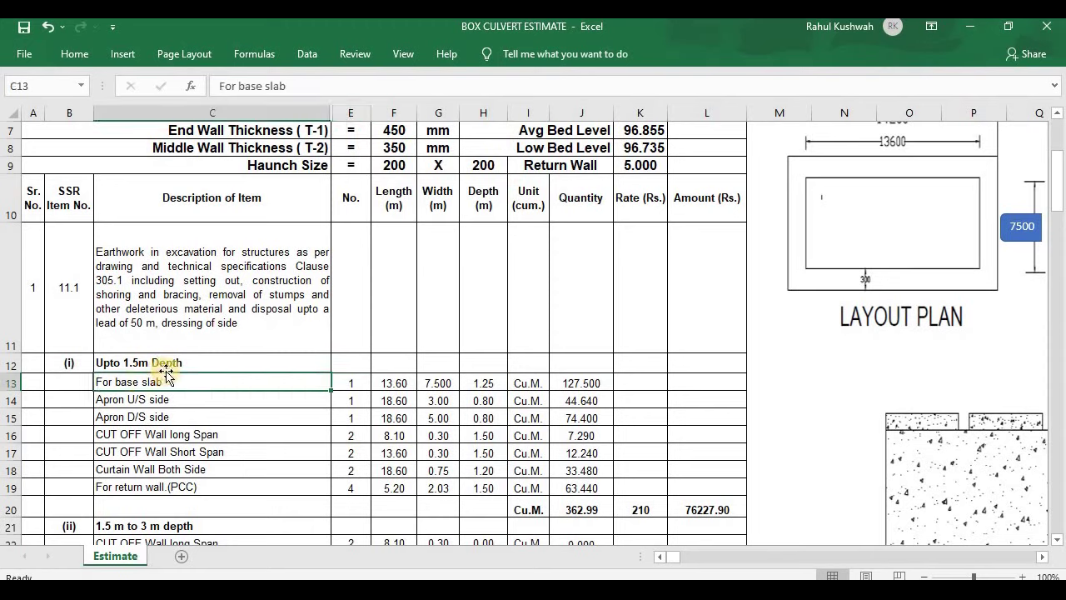
{"action": "left_click", "coordinate": [343, 381]}
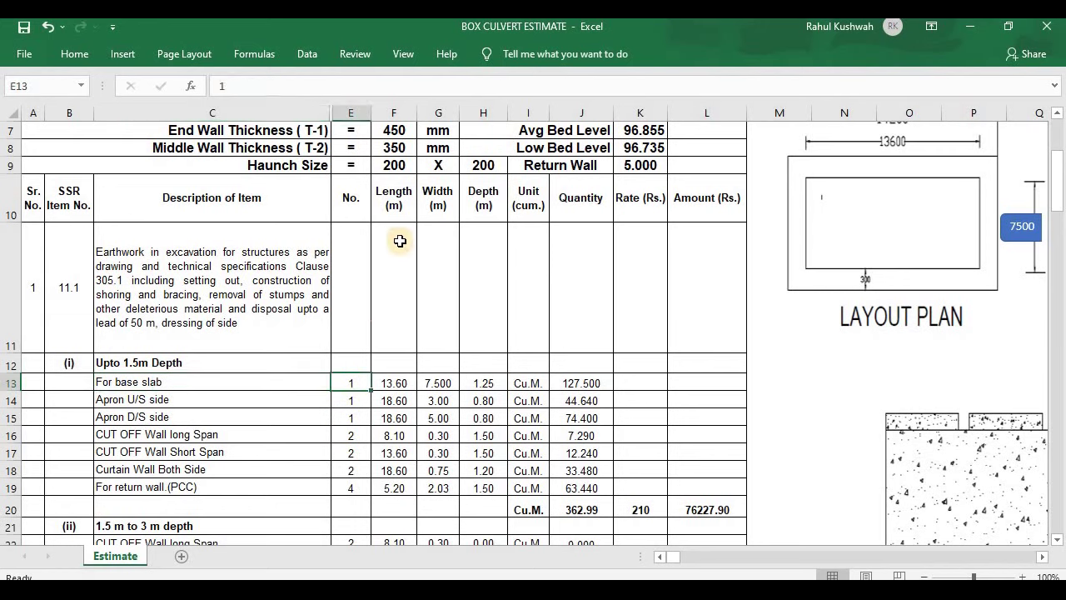
{"action": "left_click", "coordinate": [396, 200]}
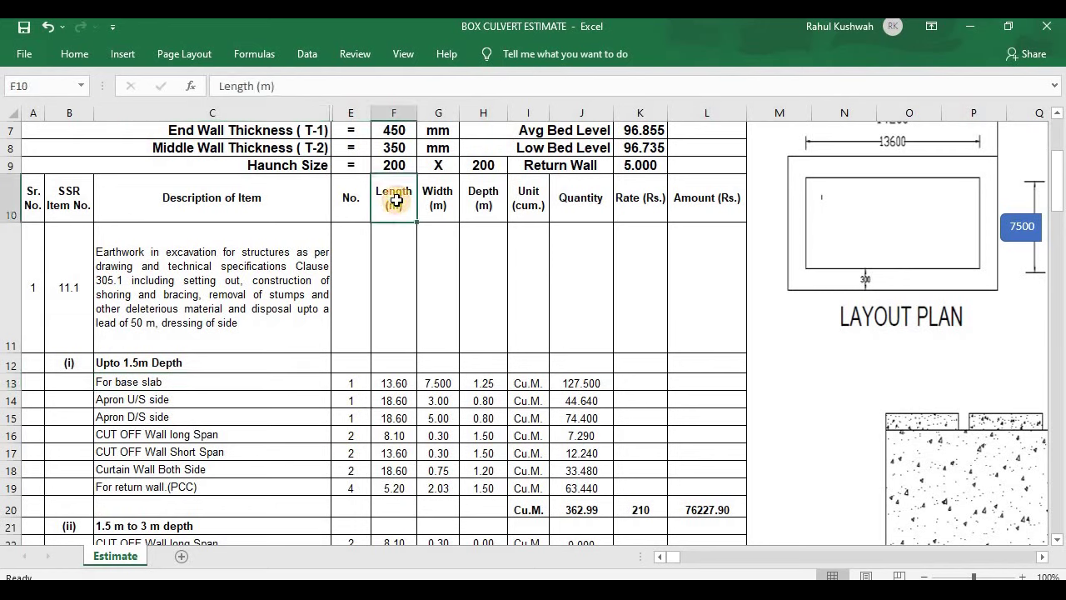
{"action": "left_click", "coordinate": [382, 385]}
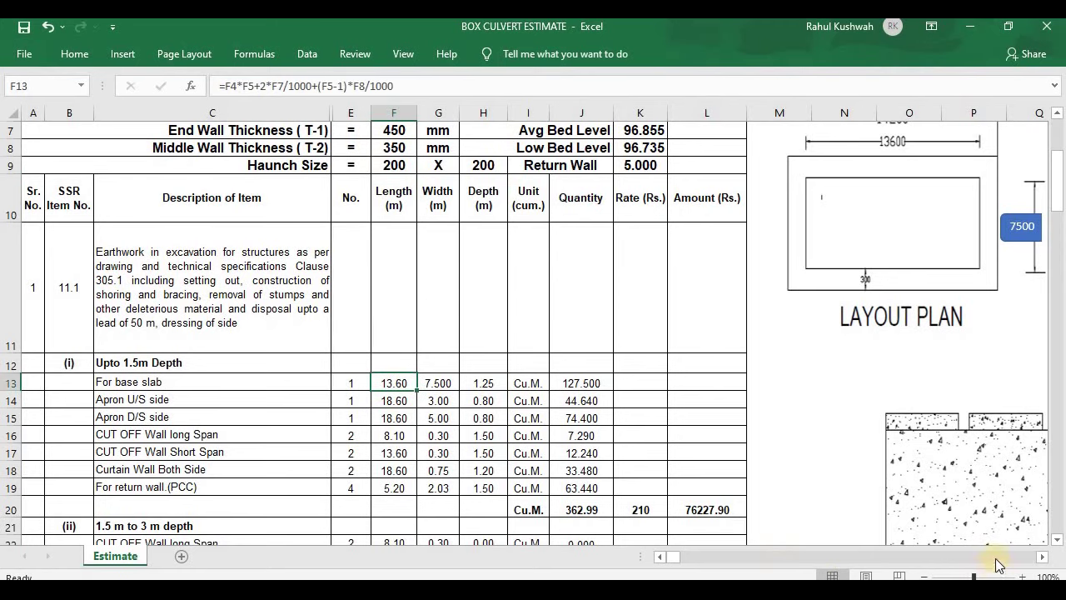
- Compare the base slab's excavation length with the layout plan and the three-cell elevation drawing
{"action": "left_click", "coordinate": [1043, 556]}
{"action": "scroll", "coordinate": [1043, 556], "scroll_direction": "right", "scroll_amount": 6}
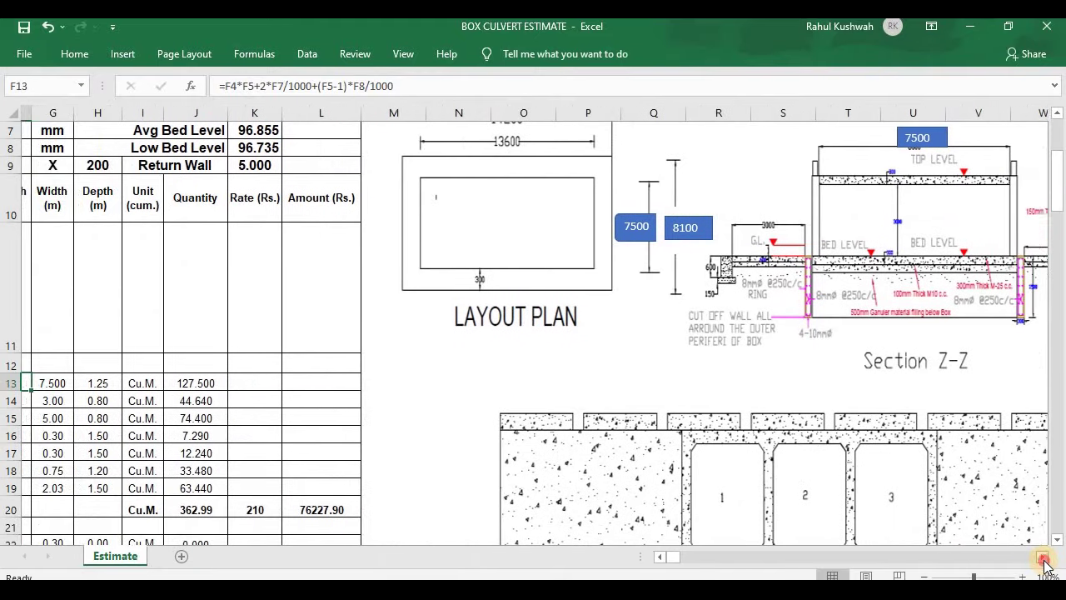
{"action": "scroll", "coordinate": [866, 512], "scroll_direction": "down", "scroll_amount": 1}
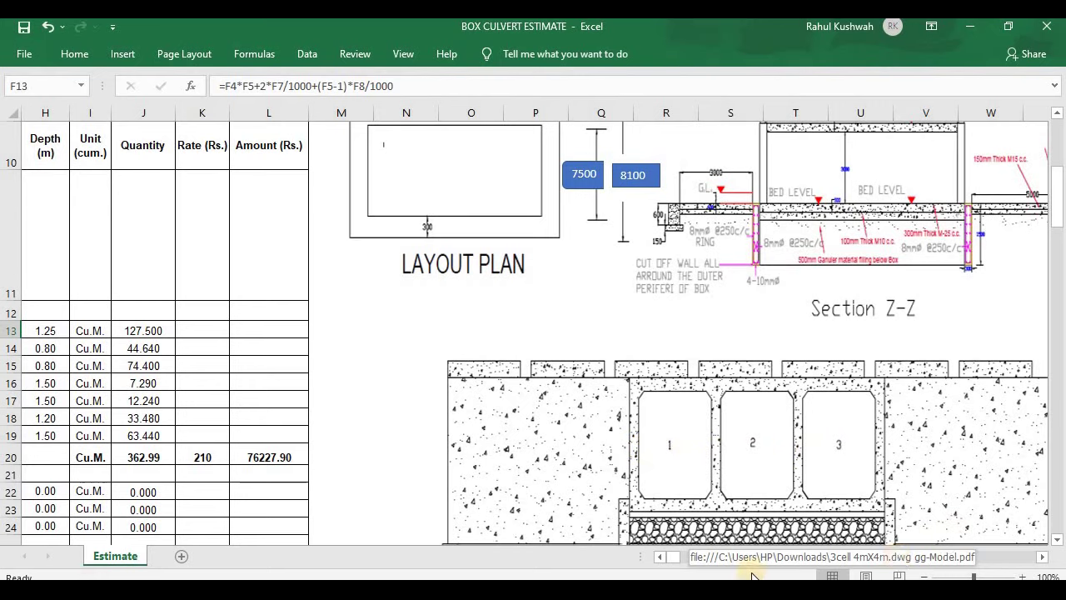
{"action": "scroll", "coordinate": [662, 556], "scroll_direction": "left", "scroll_amount": 3}
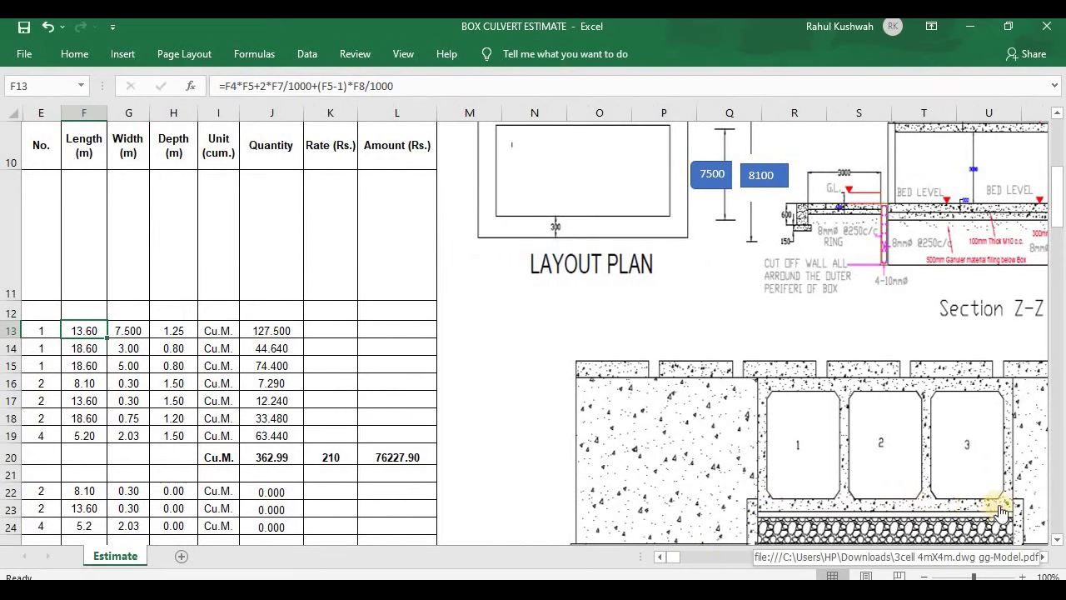
{"action": "scroll", "coordinate": [661, 560], "scroll_direction": "left", "scroll_amount": 2}
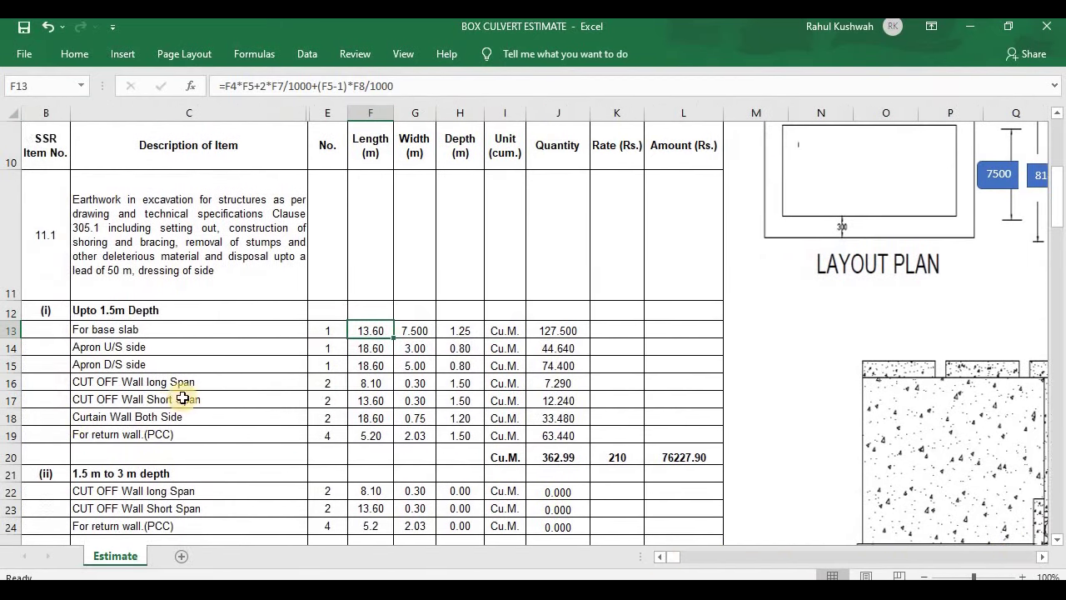
- Inspect the base slab's excavation width and depth cells and compare the depth with the layers in Section Z-Z
{"action": "left_click", "coordinate": [414, 330]}
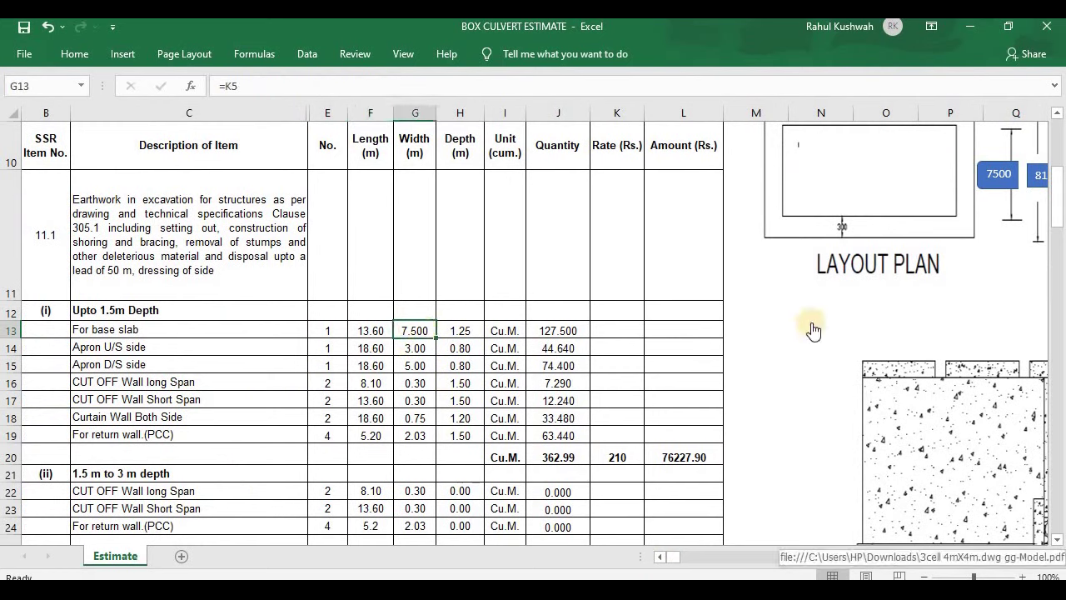
{"action": "left_click", "coordinate": [453, 337]}
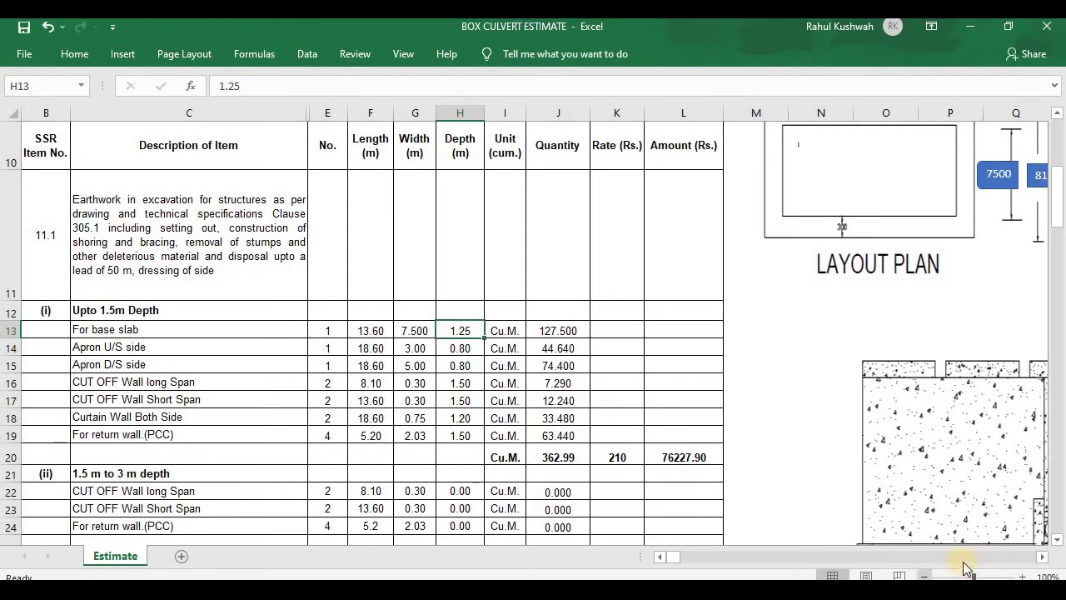
{"action": "left_click", "coordinate": [1042, 556]}
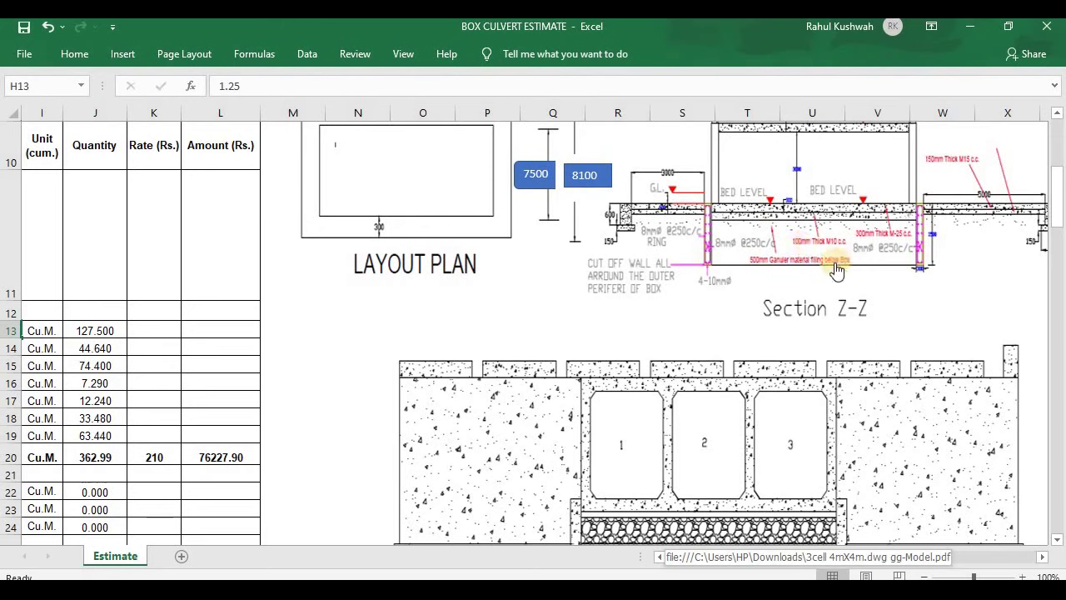
{"action": "left_click", "coordinate": [661, 555]}
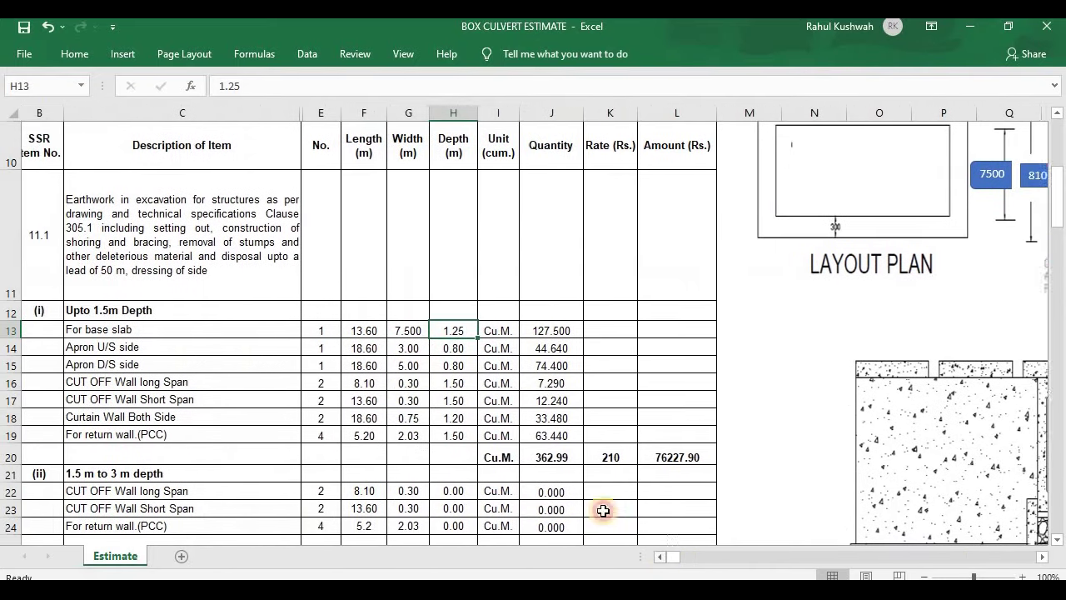
- In Calculator, add the base slab excavation layers as 350 + 500 + 100 + 300, with the estimate's header dimensions in view
{"action": "scroll", "coordinate": [603, 510], "scroll_direction": "left", "scroll_amount": 1}
{"action": "scroll", "coordinate": [356, 269], "scroll_direction": "up", "scroll_amount": 3}
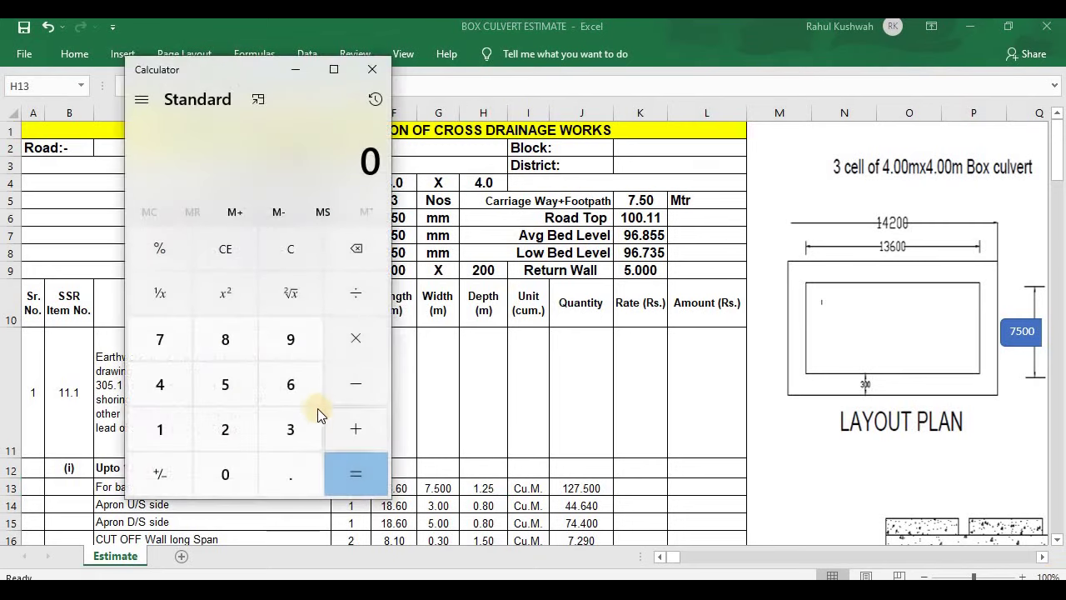
{"action": "type", "text": "350"}
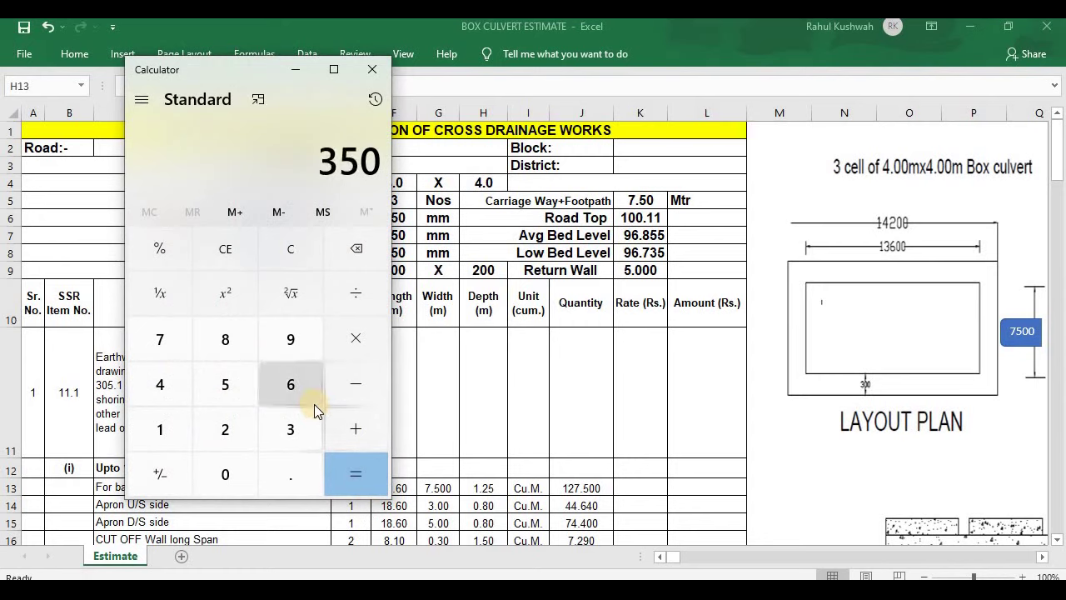
{"action": "key", "text": "plus"}
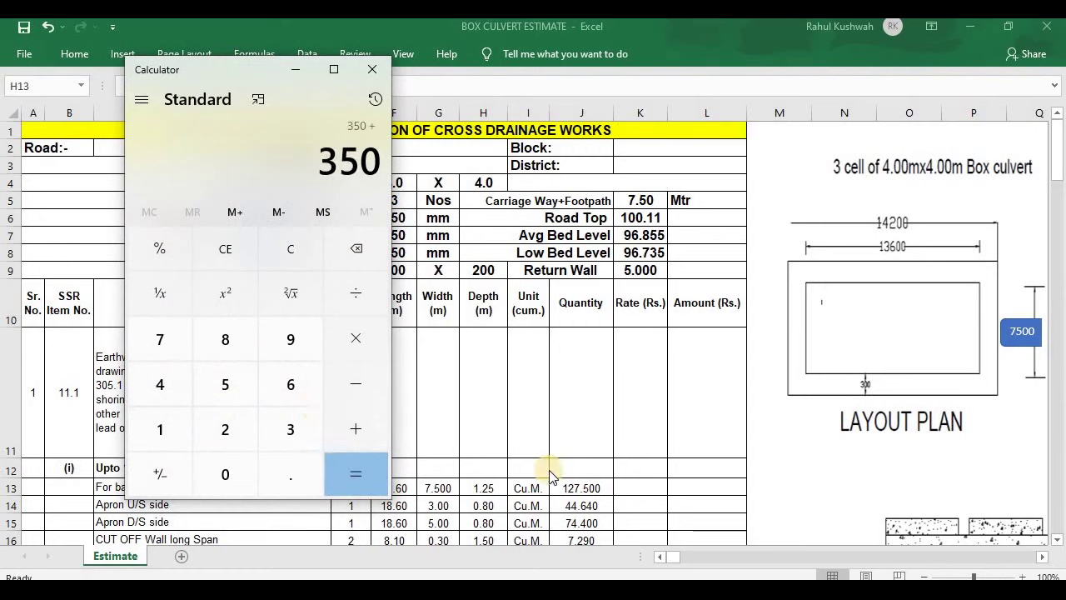
{"action": "type", "text": "500"}
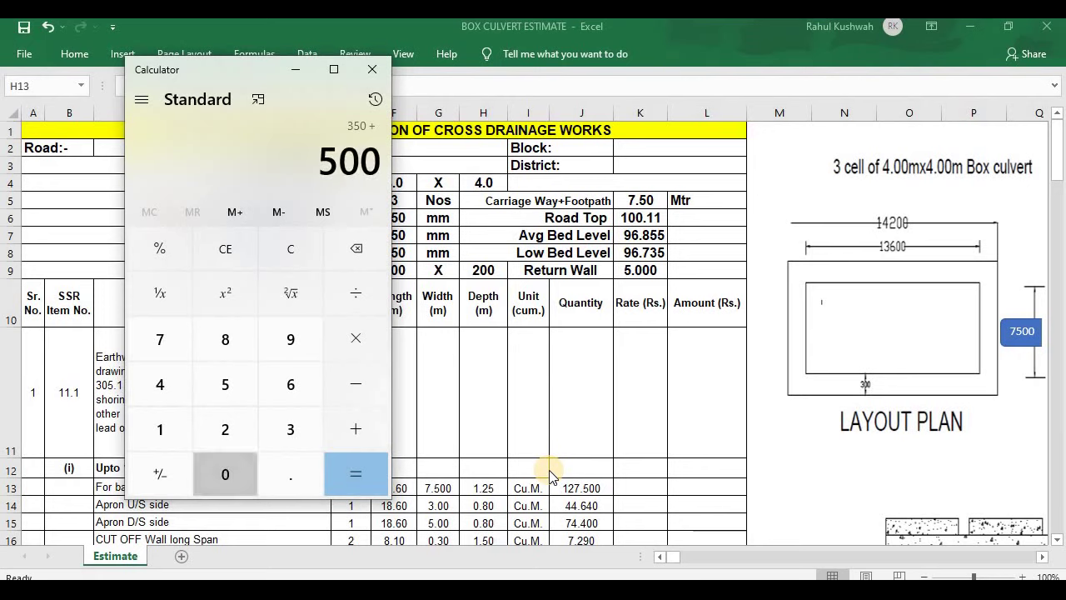
{"action": "key", "text": "plus"}
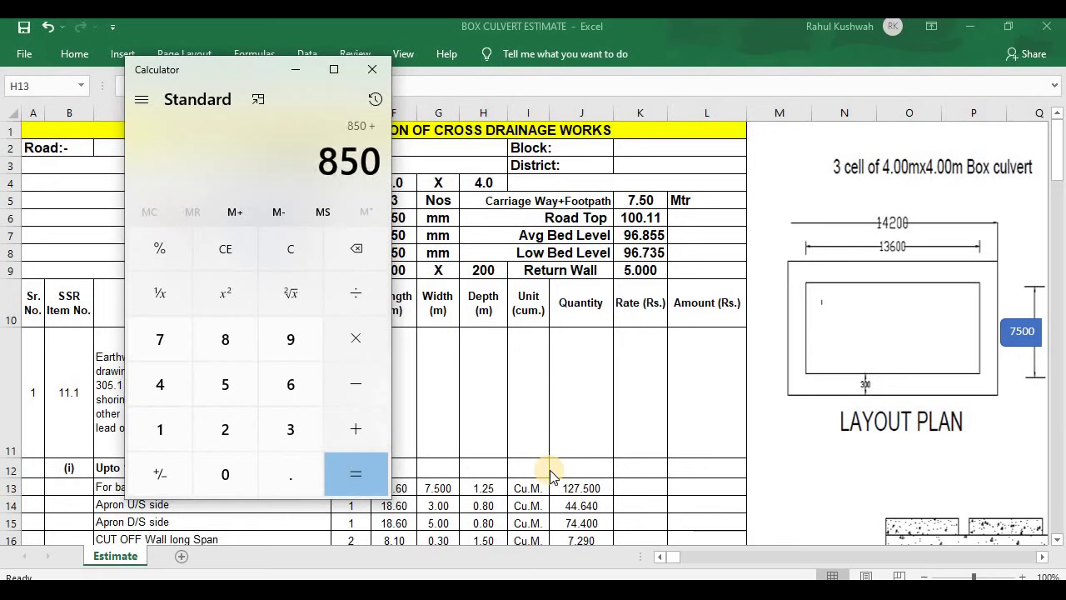
{"action": "type", "text": "100"}
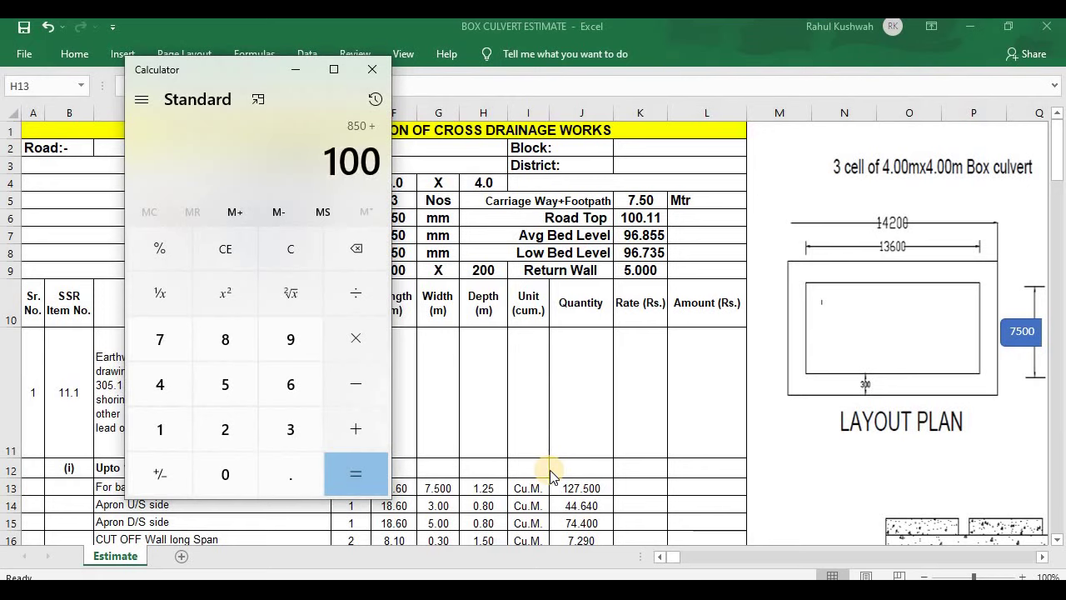
{"action": "key", "text": "plus"}
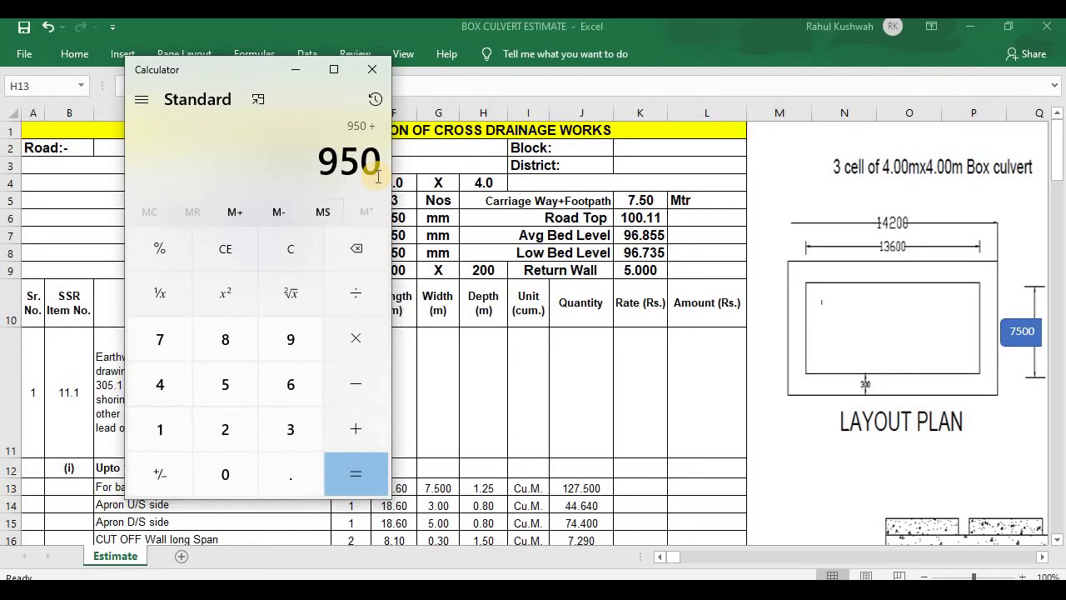
{"action": "type", "text": "300"}
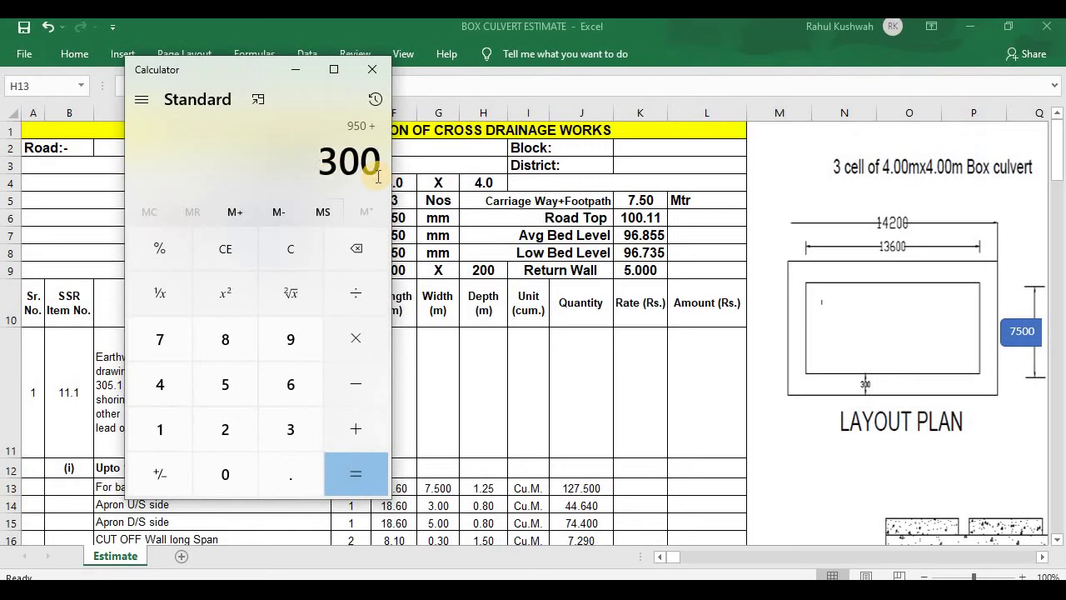
{"action": "key", "text": "Return"}
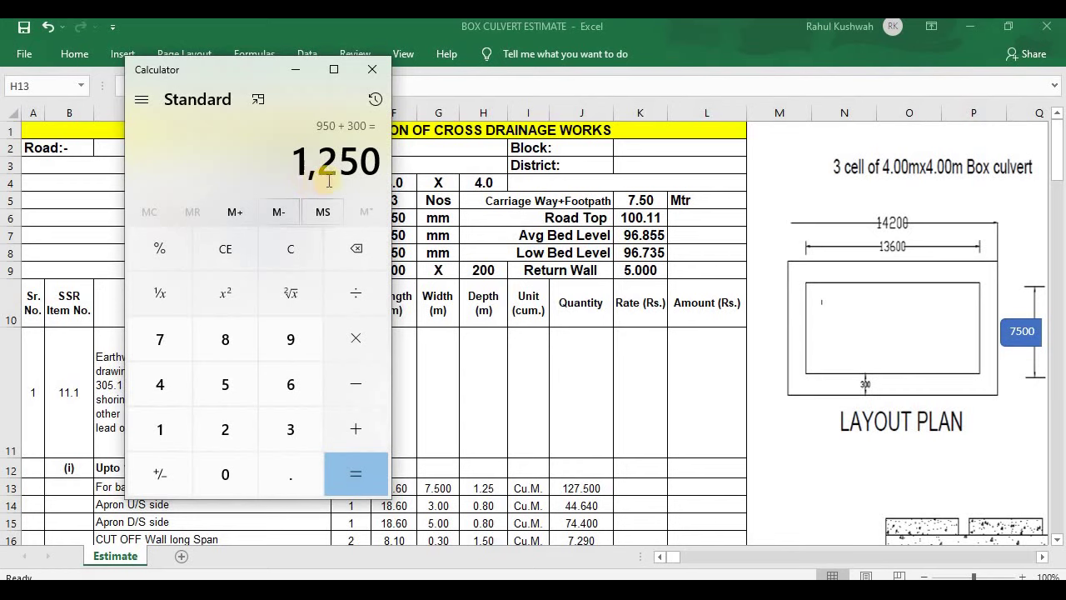
- Return from Calculator to the Excel estimate and check the base slab row's unit against the unit column heading
{"action": "left_click", "coordinate": [294, 70]}
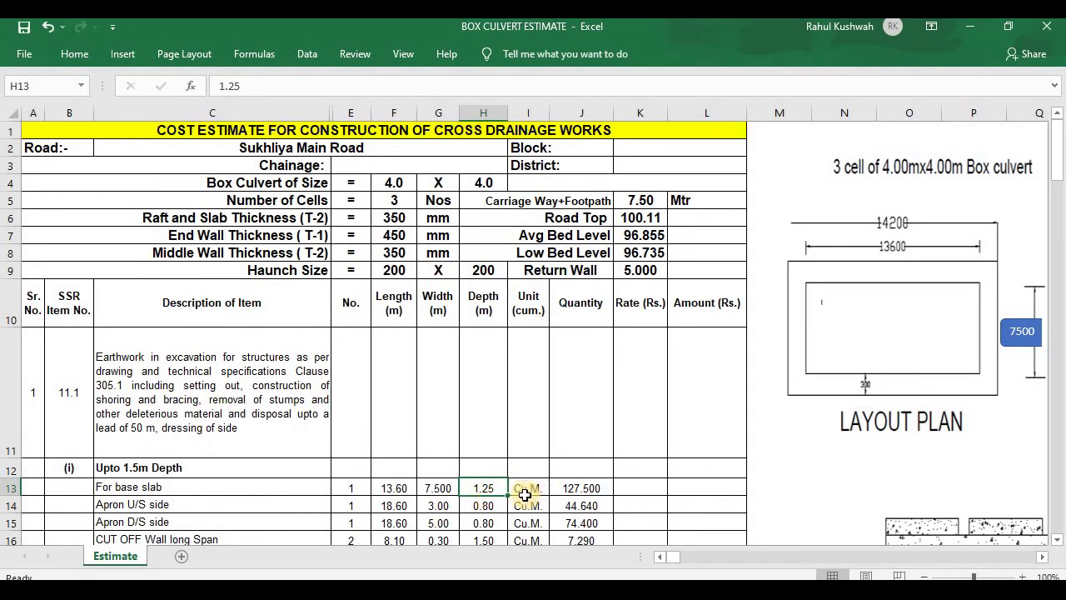
{"action": "left_click", "coordinate": [529, 303]}
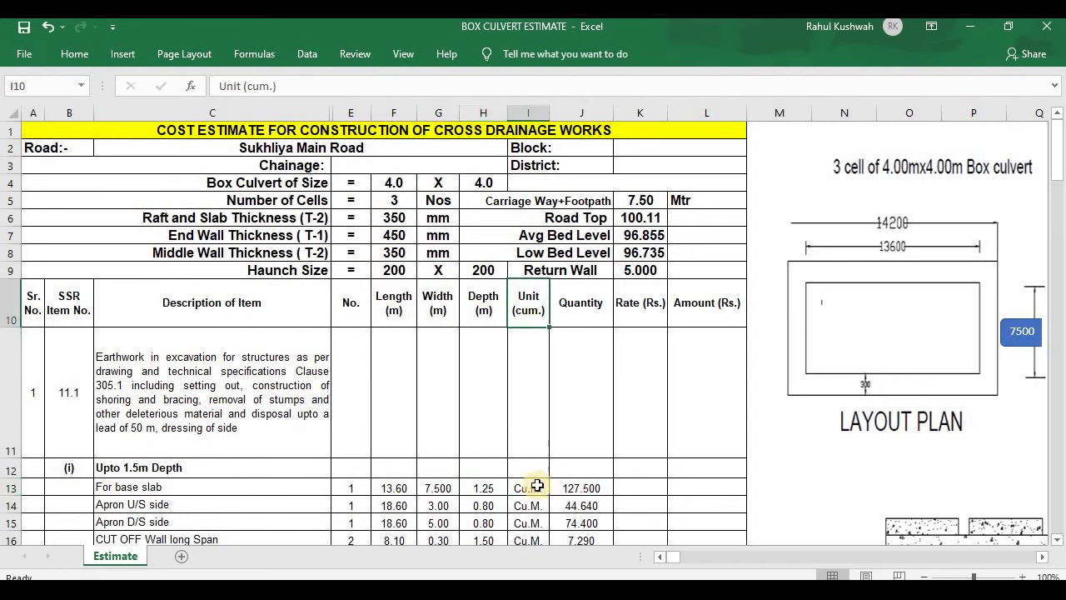
{"action": "left_click", "coordinate": [530, 490]}
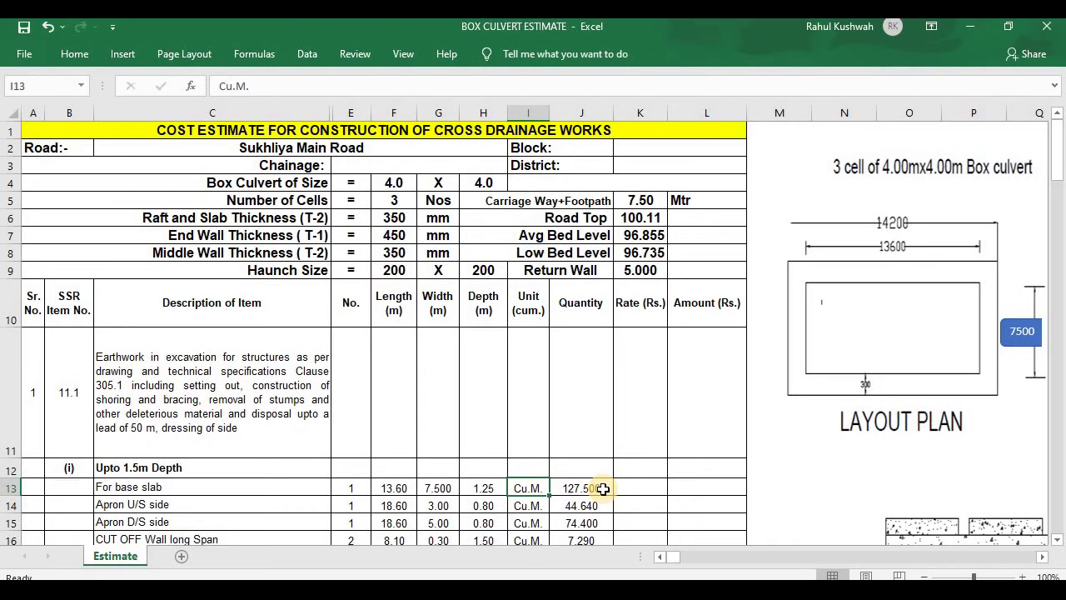
- Inspect the descriptions and numbers of the Apron U/S side and Apron D/S side excavation rows
{"action": "scroll", "coordinate": [210, 480], "scroll_direction": "down", "scroll_amount": 1}
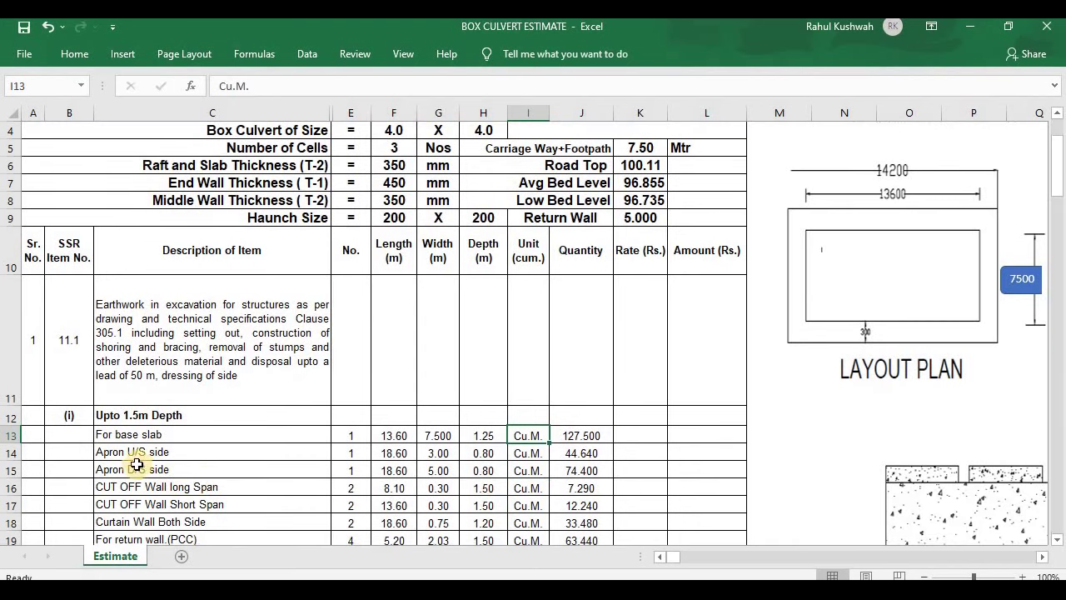
{"action": "left_click", "coordinate": [344, 464]}
{"action": "left_click", "coordinate": [348, 451]}
{"action": "left_click", "coordinate": [171, 449]}
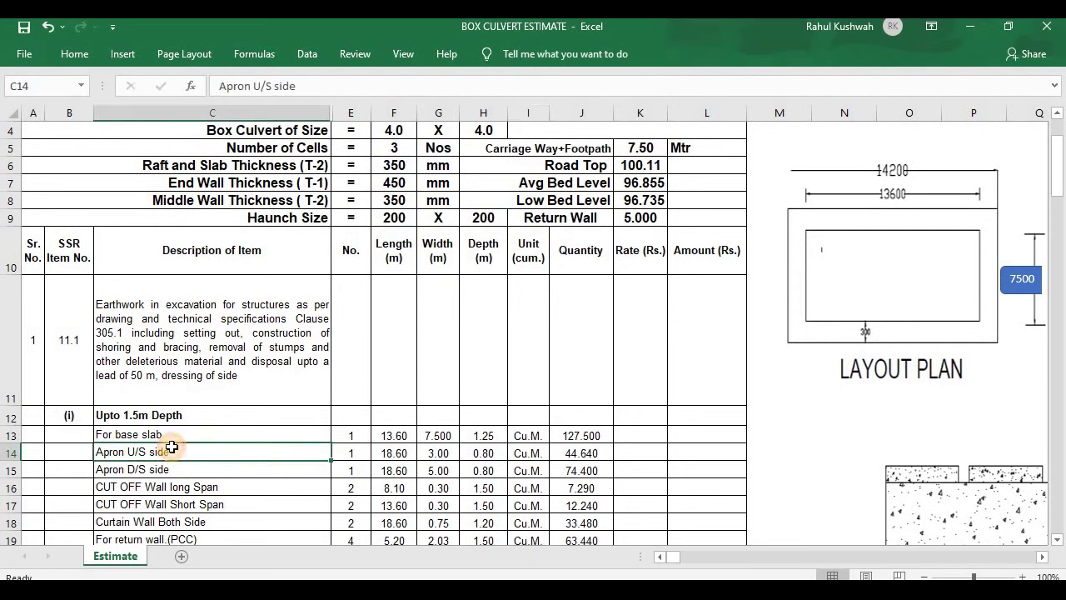
{"action": "double_click", "coordinate": [165, 472]}
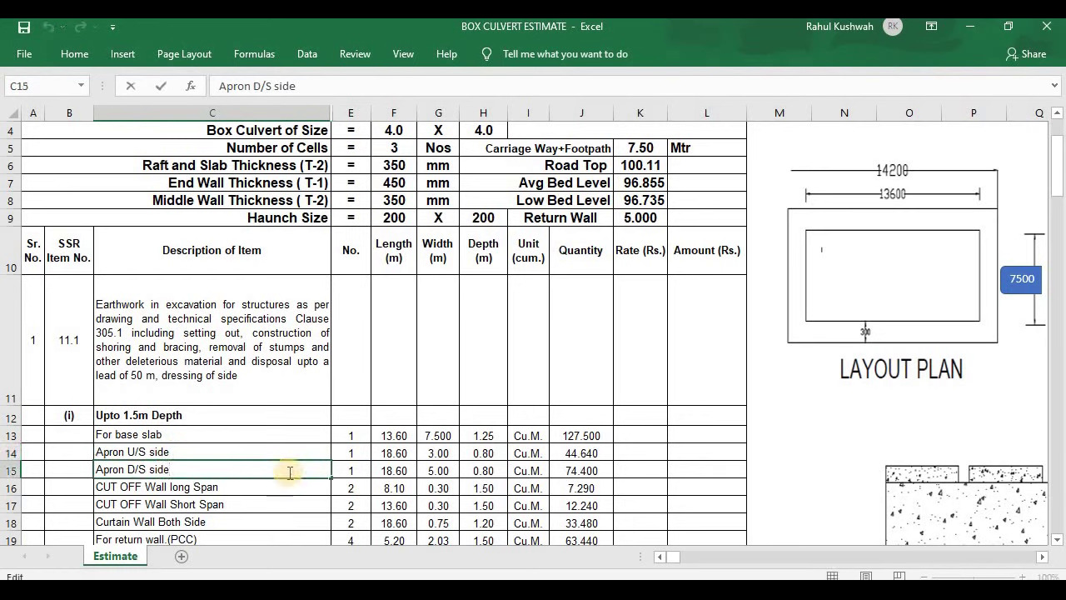
{"action": "left_click_drag", "start_coordinate": [350, 470], "coordinate": [348, 456]}
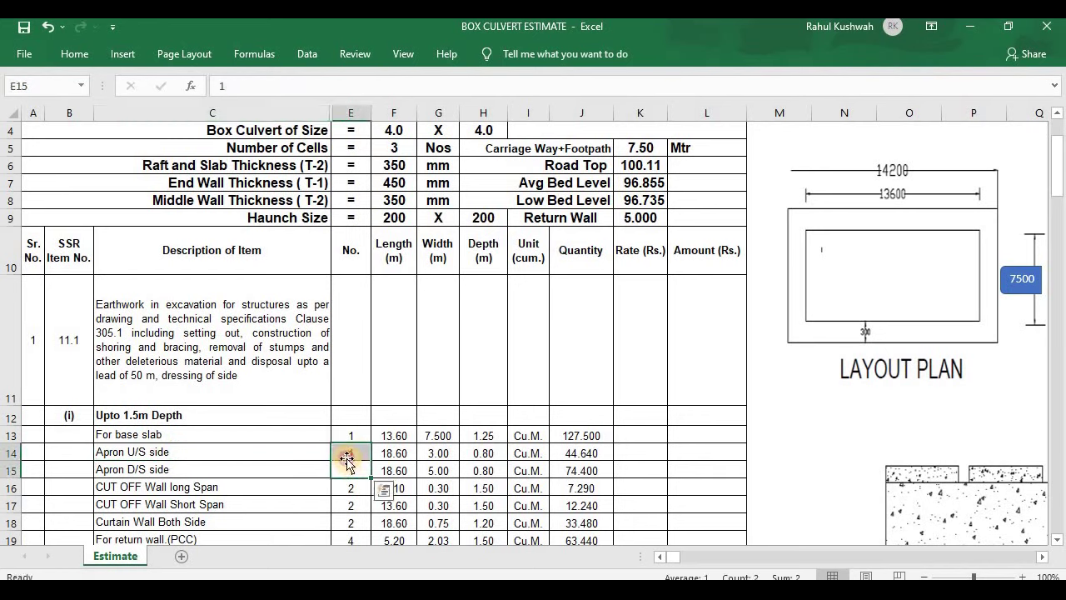
{"action": "left_click", "coordinate": [347, 455]}
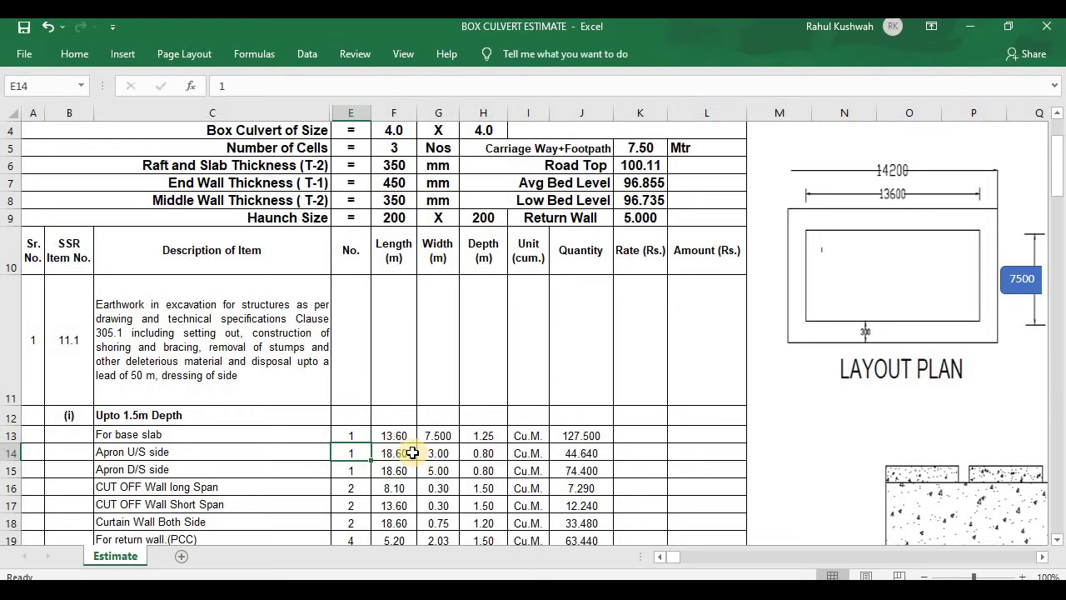
- Inspect the length formula of the Apron U/S side row without changing it
{"action": "double_click", "coordinate": [410, 452]}
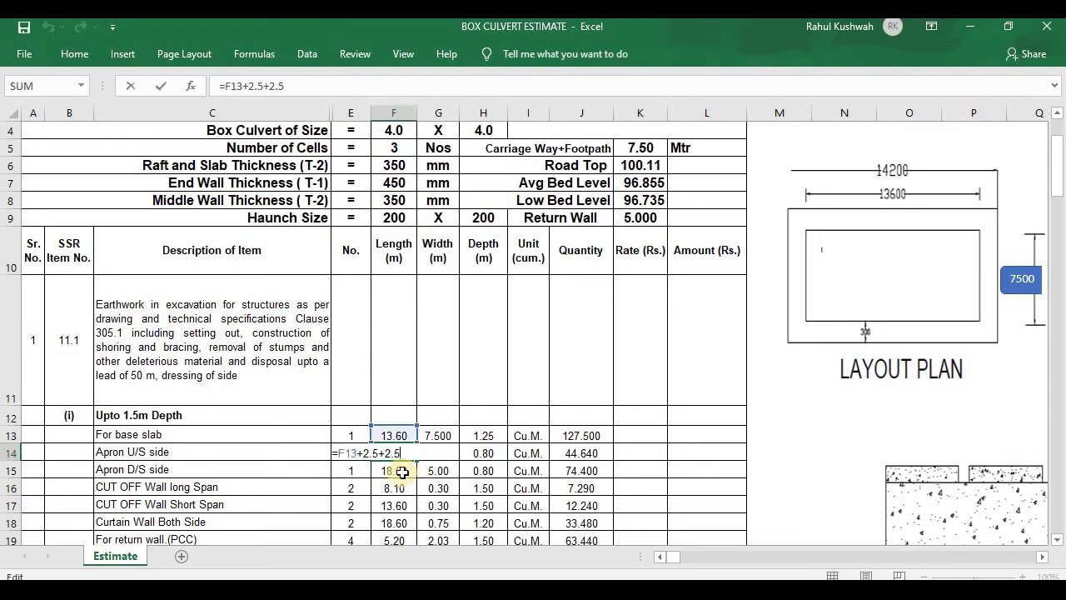
{"action": "left_click", "coordinate": [435, 488]}
{"action": "left_click", "coordinate": [381, 453]}
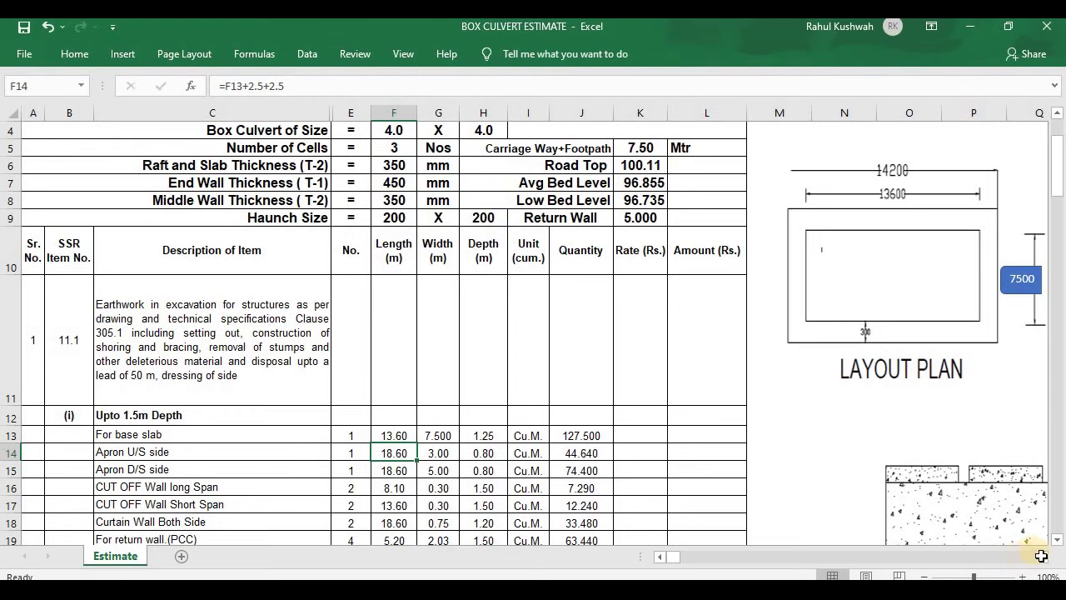
- Compare the upstream apron's excavation length with the layout plan, Section Z-Z and the three-cell elevation drawing
{"action": "scroll", "coordinate": [883, 506], "scroll_direction": "right", "scroll_amount": 5}
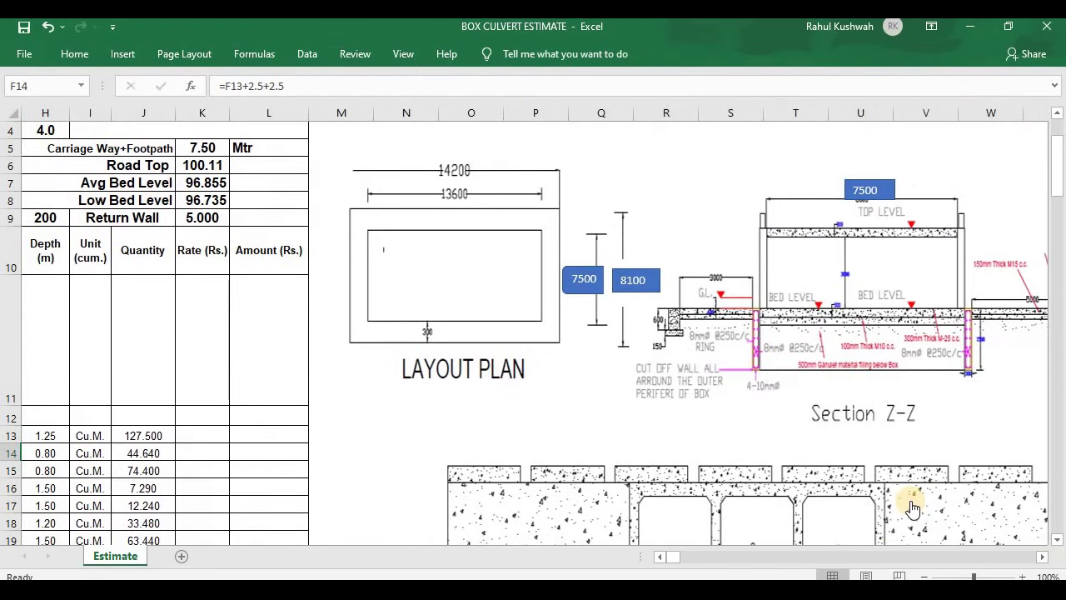
{"action": "scroll", "coordinate": [882, 506], "scroll_direction": "down", "scroll_amount": 2}
{"action": "scroll", "coordinate": [883, 505], "scroll_direction": "down", "scroll_amount": 1}
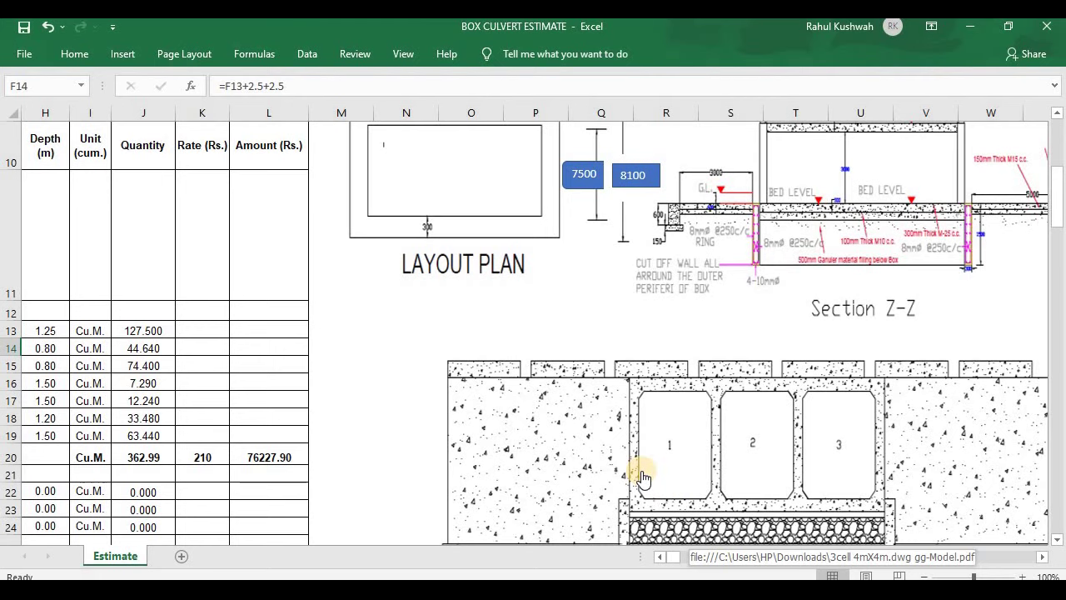
{"action": "scroll", "coordinate": [641, 477], "scroll_direction": "left", "scroll_amount": 1}
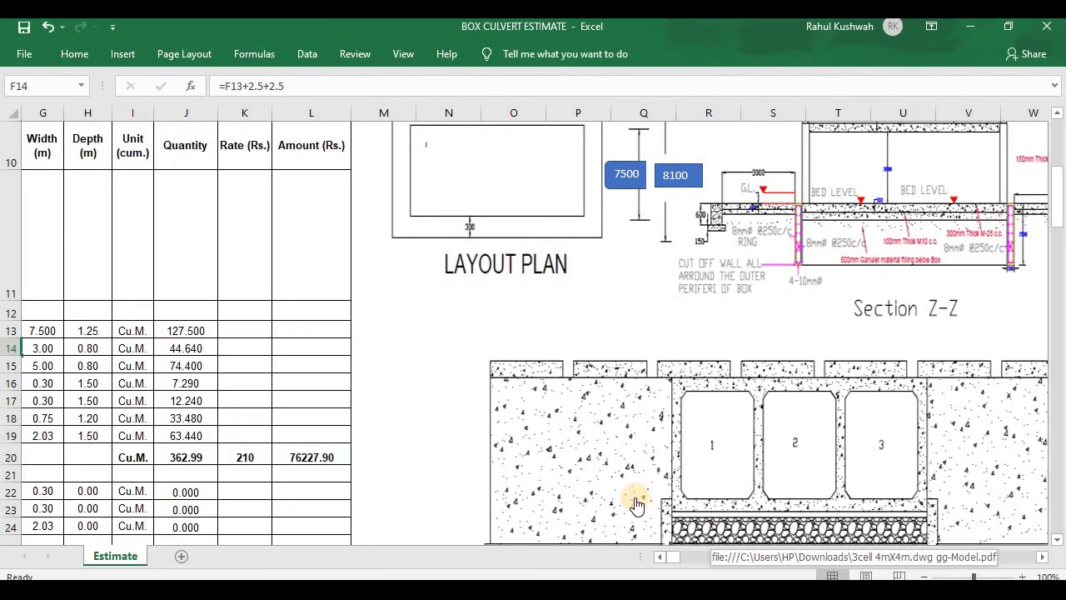
{"action": "left_click", "coordinate": [658, 556]}
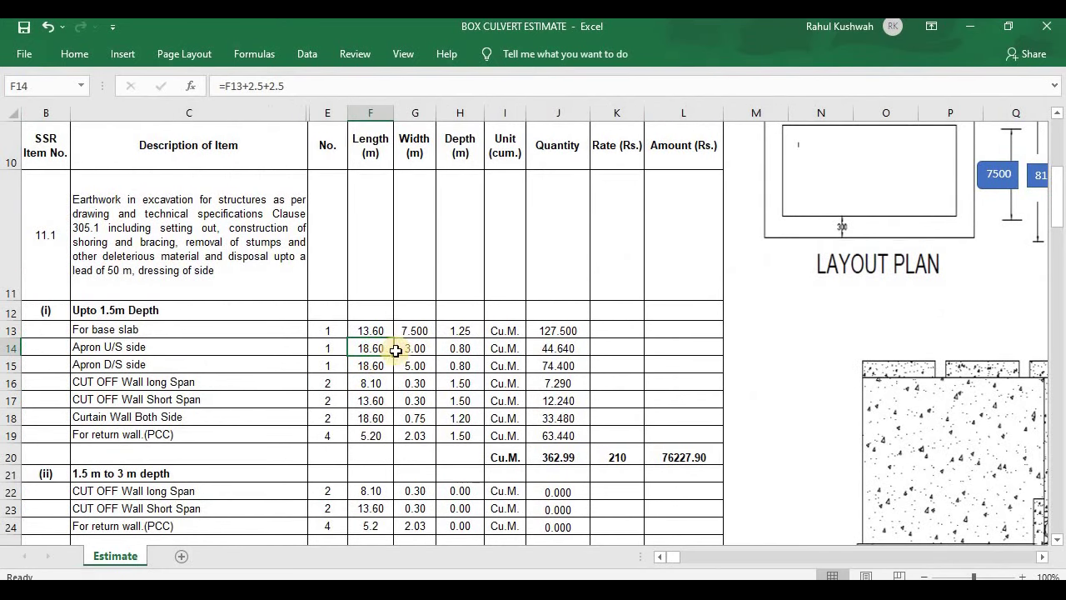
- Inspect the depth and unit of the Apron U/S side row and the width of the Apron D/S side row
{"action": "left_click", "coordinate": [476, 351]}
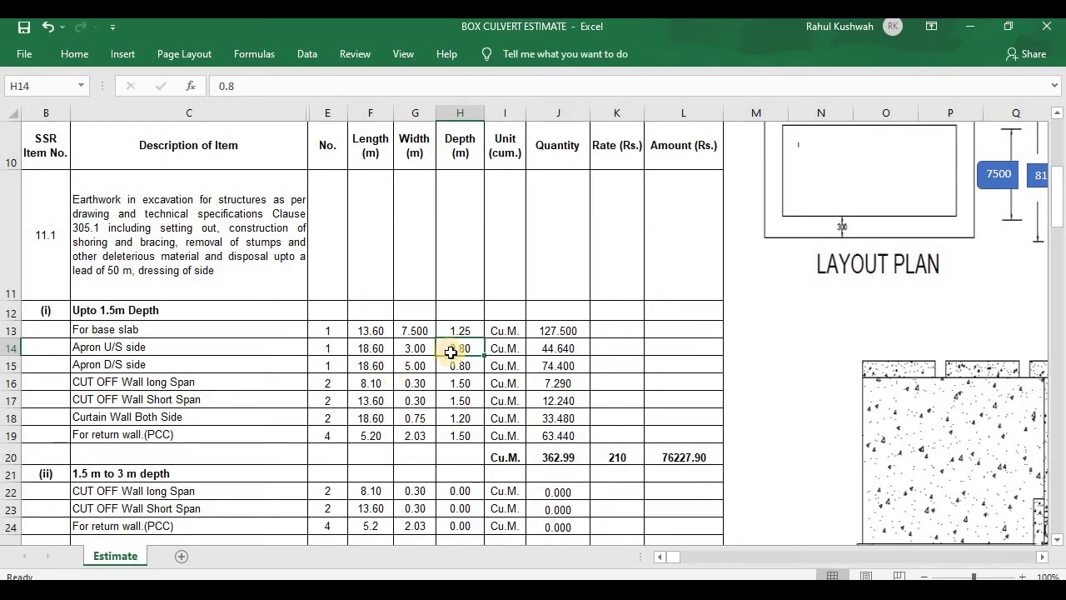
{"action": "left_click", "coordinate": [503, 348]}
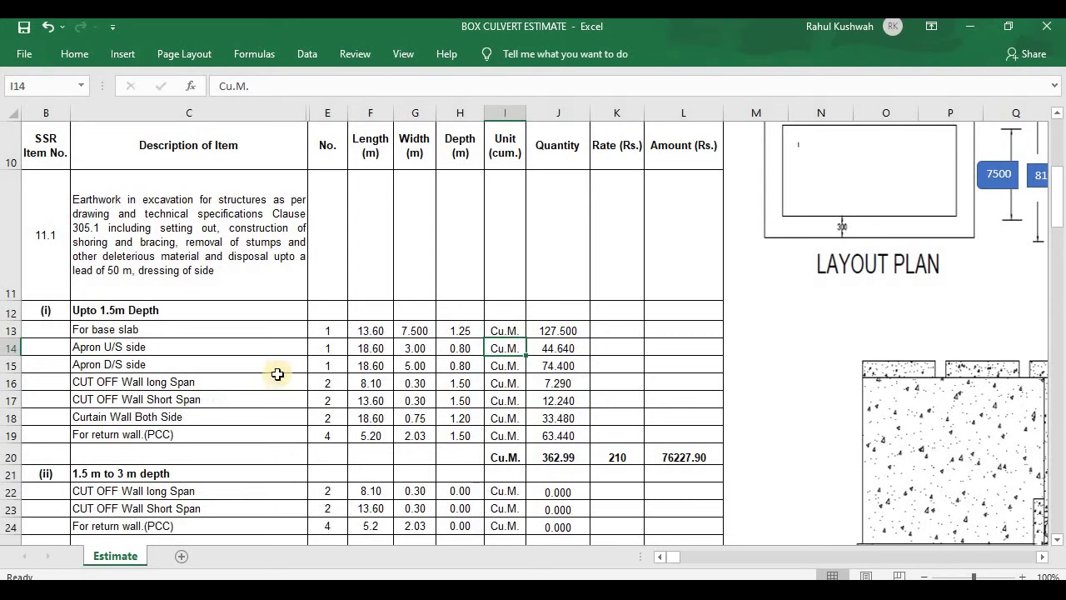
{"action": "left_click", "coordinate": [408, 365]}
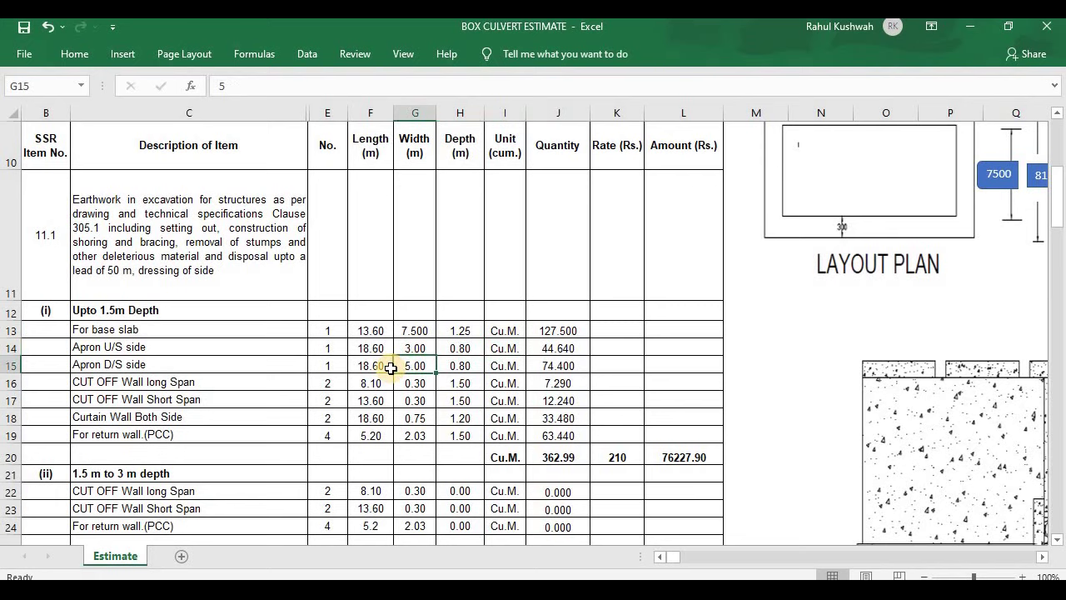
- Review the CUT OFF Wall long Span excavation row together with the estimate's header dimensions
{"action": "double_click", "coordinate": [126, 385]}
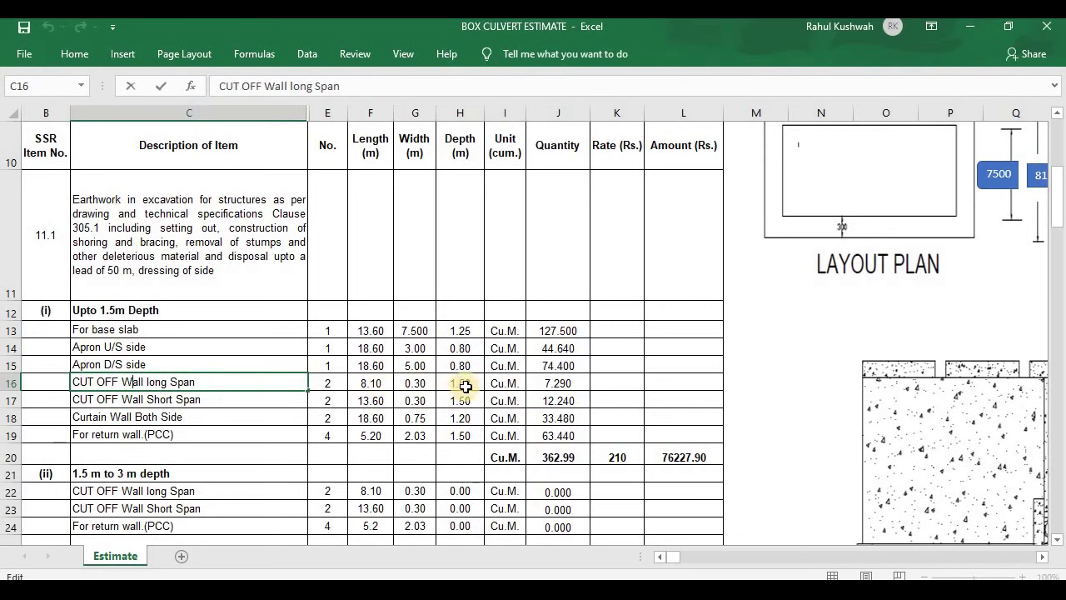
{"action": "scroll", "coordinate": [678, 359], "scroll_direction": "up", "scroll_amount": 2}
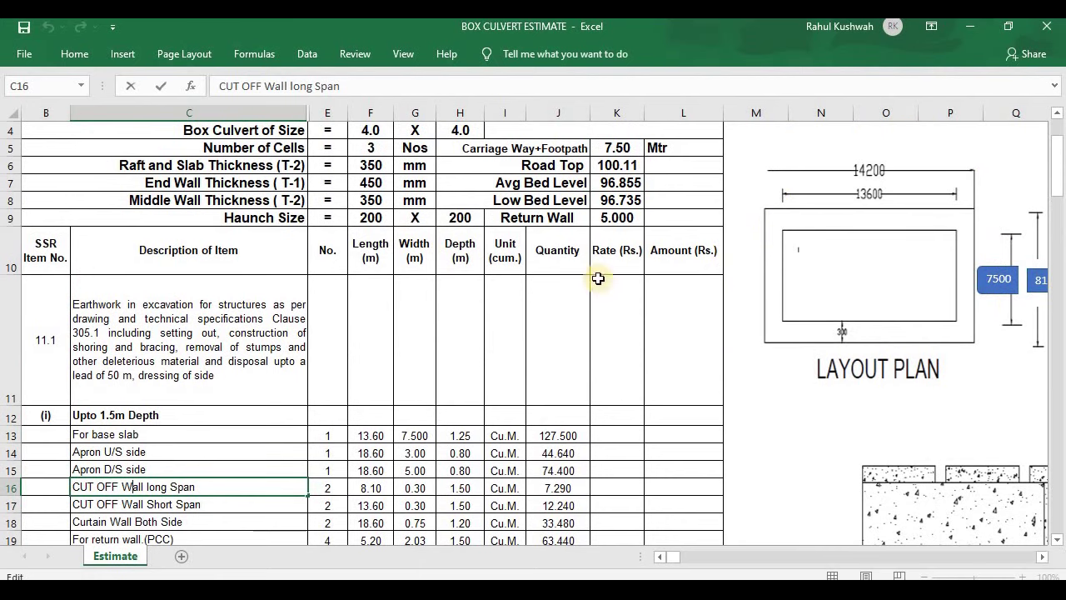
{"action": "scroll", "coordinate": [169, 485], "scroll_direction": "down", "scroll_amount": 1}
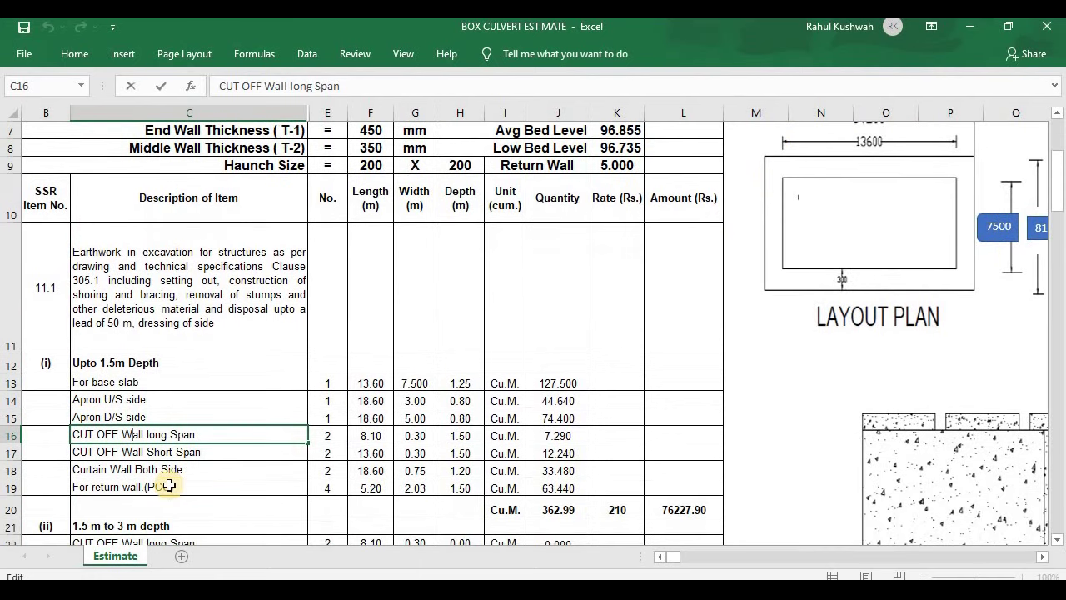
- Inspect the description, length formula and width of the Curtain Wall Both Side excavation row
{"action": "left_click", "coordinate": [92, 469]}
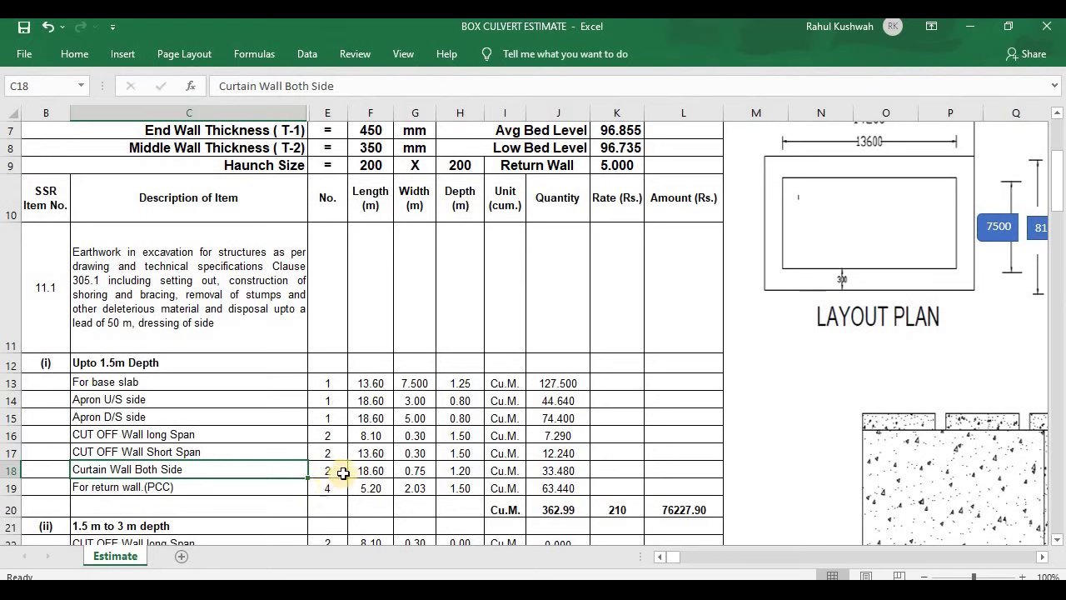
{"action": "left_click", "coordinate": [354, 471]}
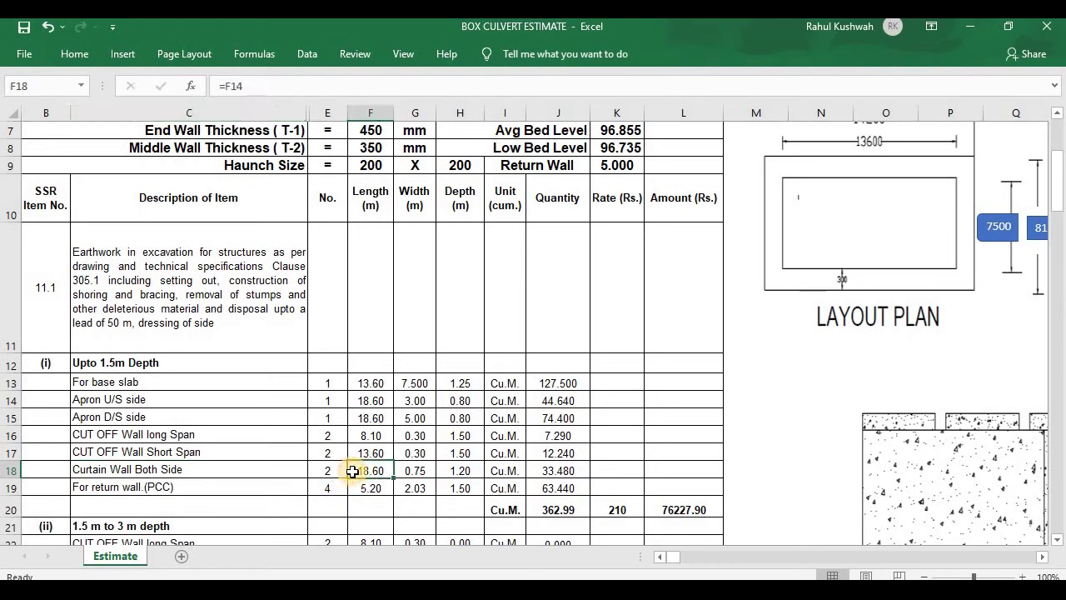
{"action": "left_click", "coordinate": [403, 474]}
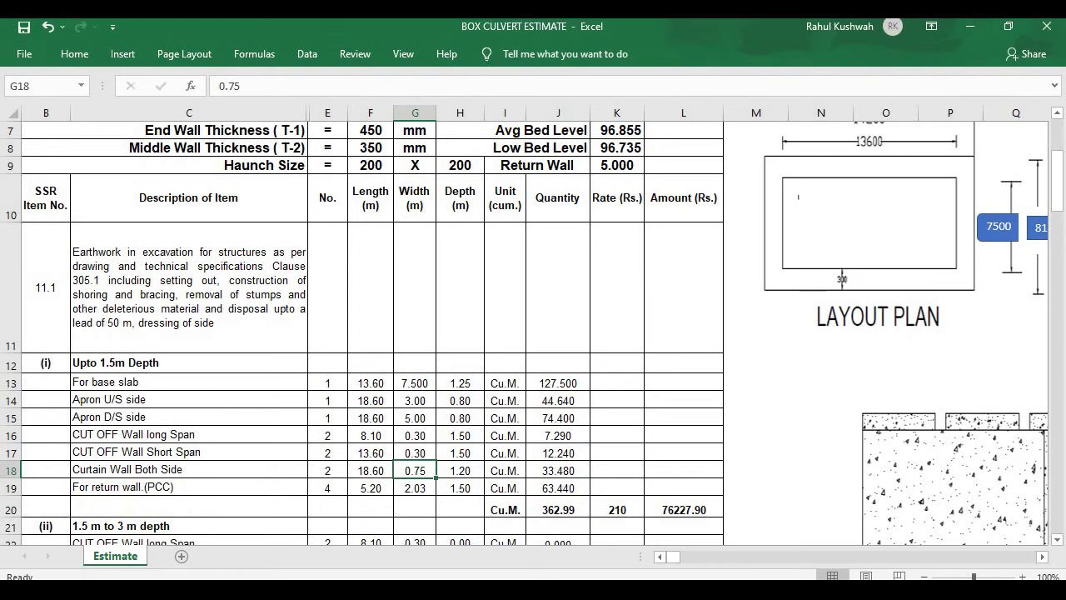
- Examine the layout plan, Section Z-Z, the cross section along Z-Z and the excavation site photos beside the estimate
{"action": "scroll", "coordinate": [1041, 557], "scroll_direction": "right", "scroll_amount": 4}
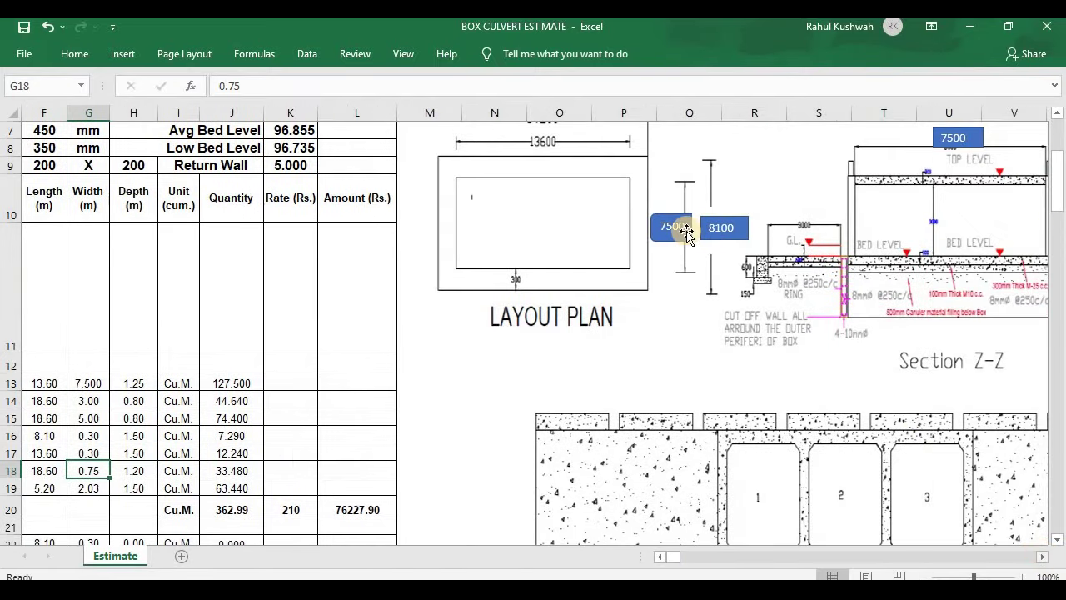
{"action": "scroll", "coordinate": [679, 250], "scroll_direction": "down", "scroll_amount": 2}
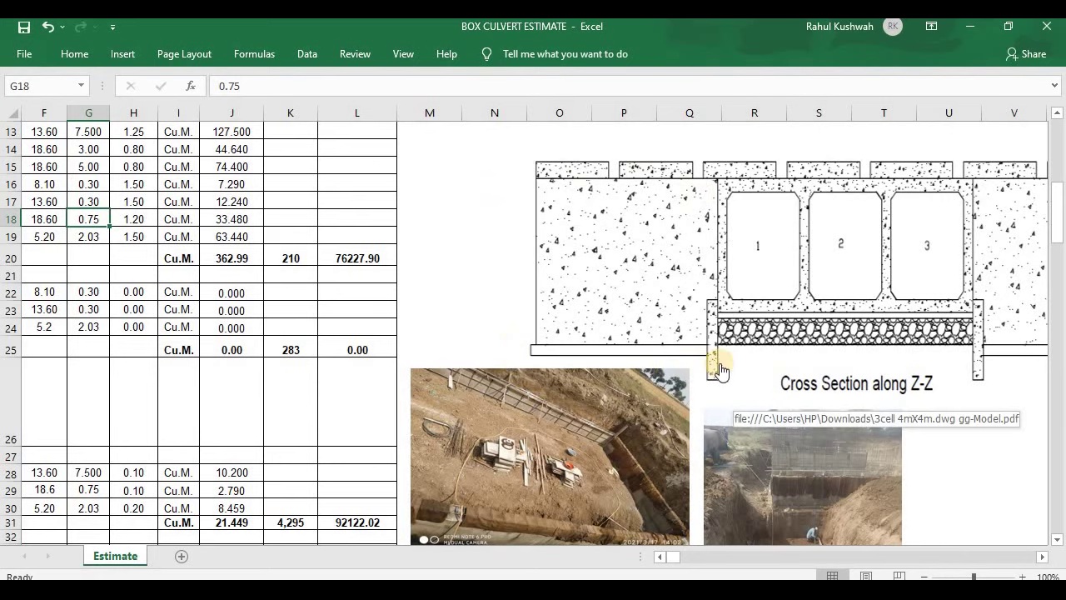
{"action": "scroll", "coordinate": [657, 256], "scroll_direction": "down", "scroll_amount": 4}
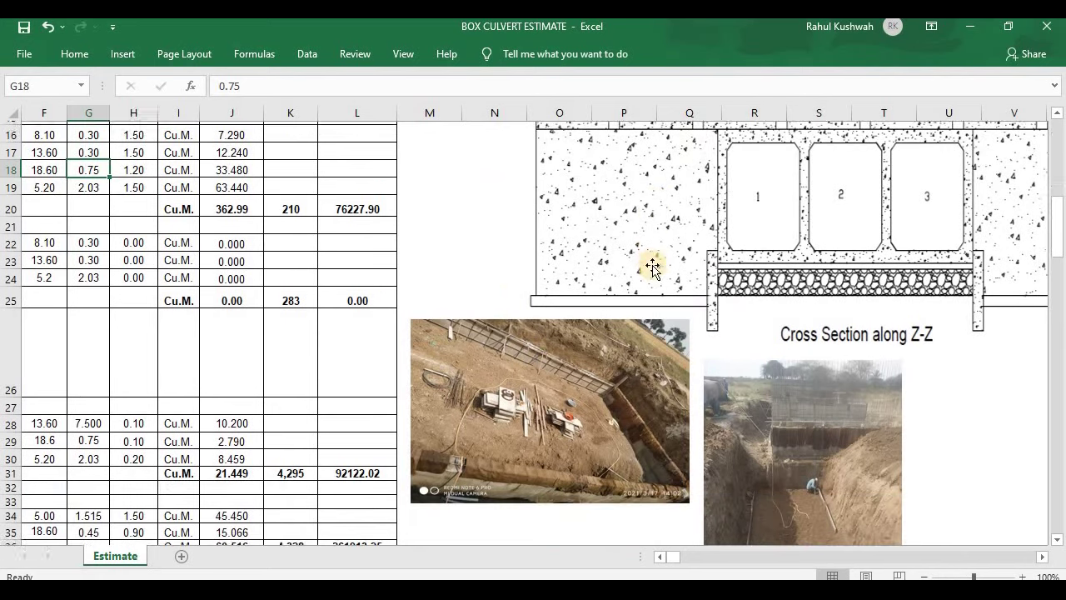
{"action": "scroll", "coordinate": [722, 339], "scroll_direction": "down", "scroll_amount": 1}
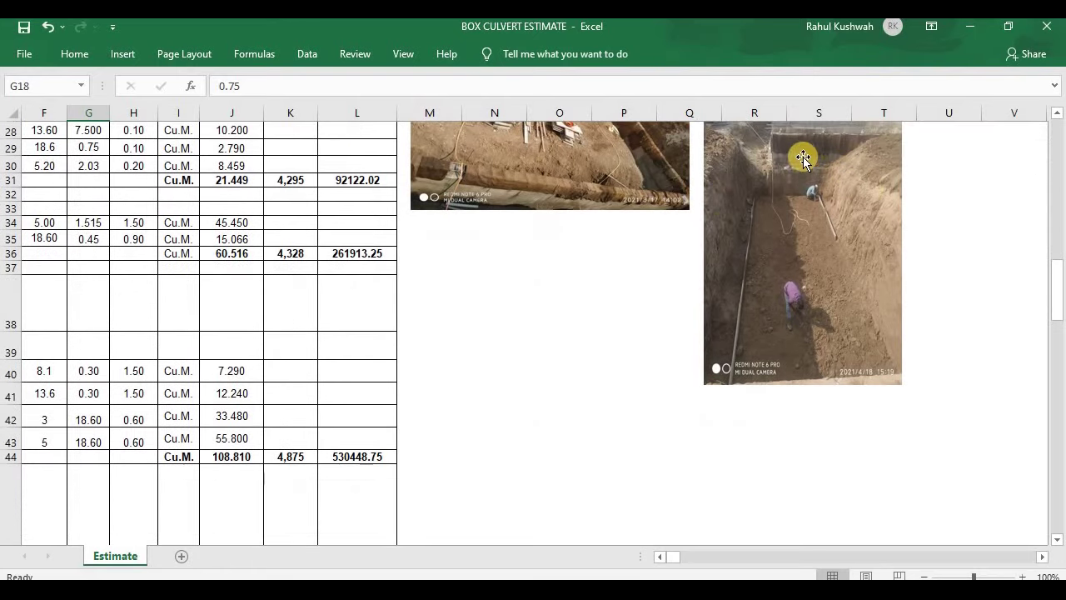
{"action": "scroll", "coordinate": [764, 393], "scroll_direction": "up", "scroll_amount": 1}
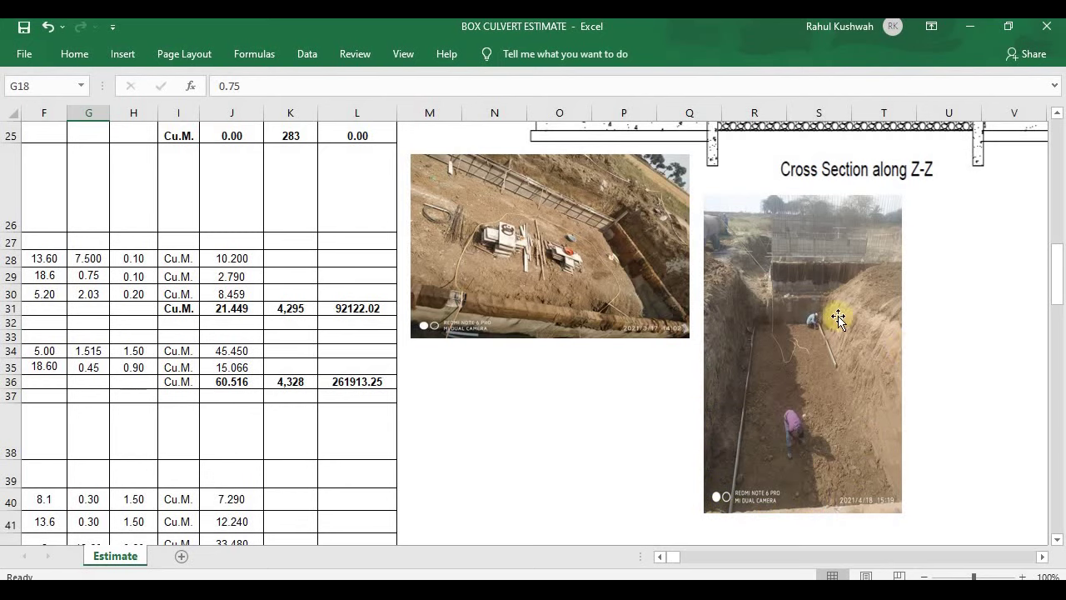
{"action": "left_click", "coordinate": [661, 557]}
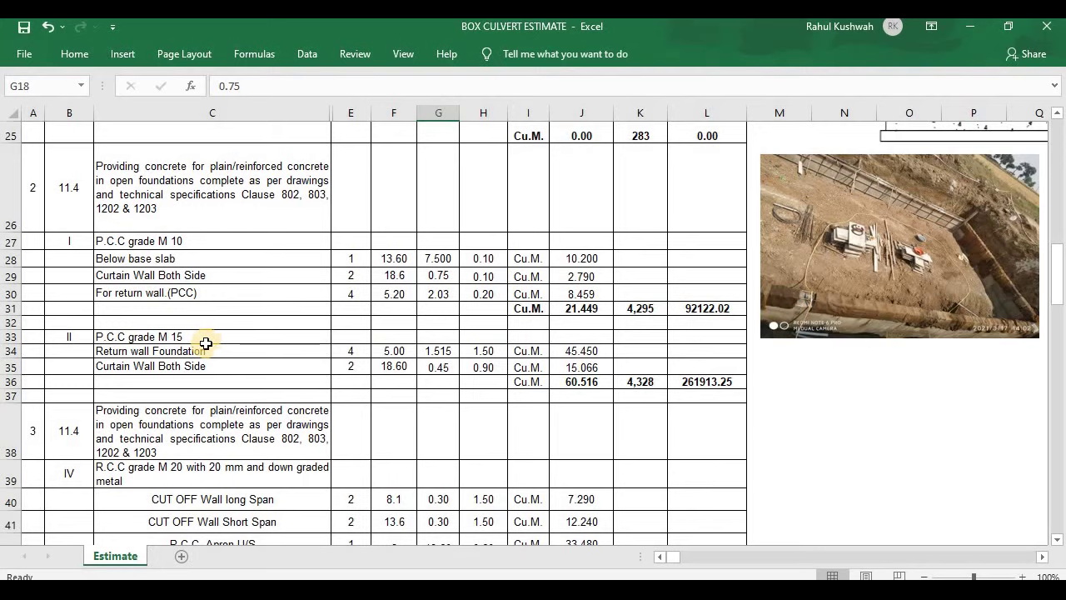
- Inspect the return wall (PCC) excavation row's number and length formula, and trace it to the header's Return Wall value
{"action": "scroll", "coordinate": [206, 343], "scroll_direction": "up", "scroll_amount": 6}
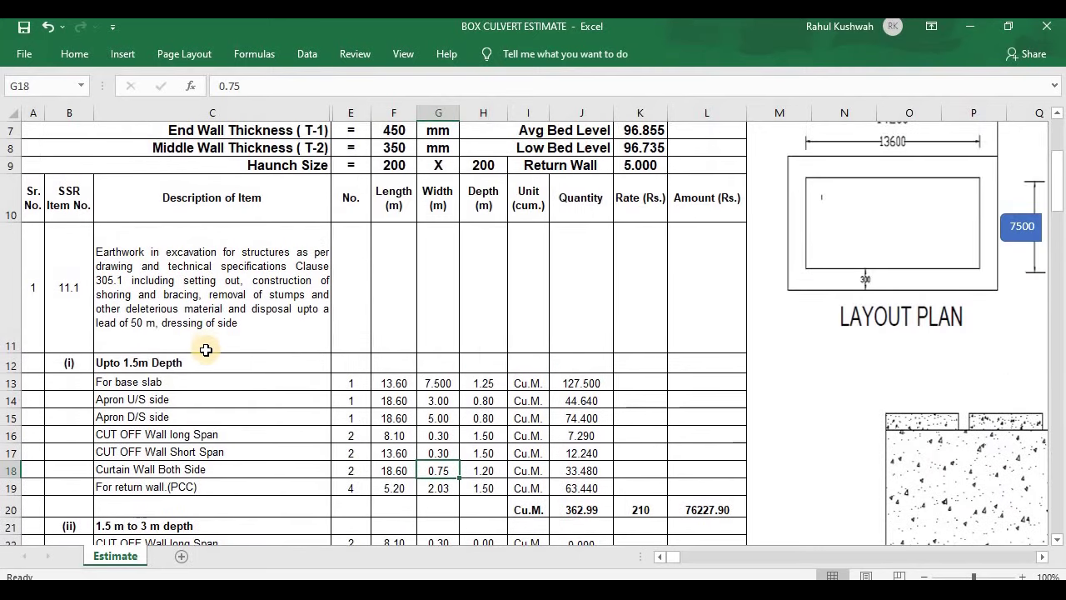
{"action": "scroll", "coordinate": [246, 453], "scroll_direction": "down", "scroll_amount": 1}
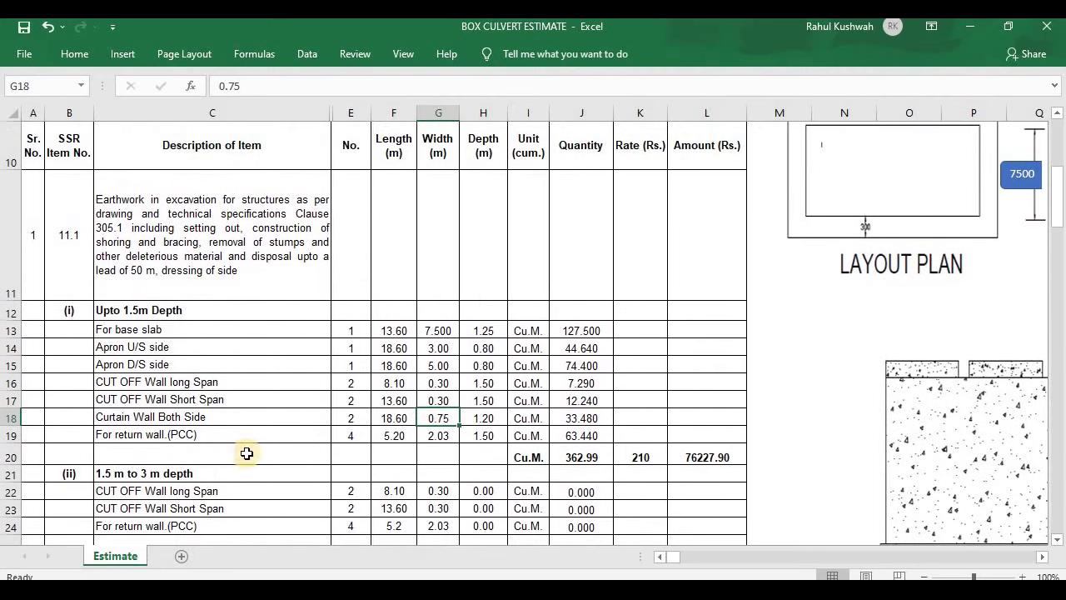
{"action": "left_click", "coordinate": [338, 435]}
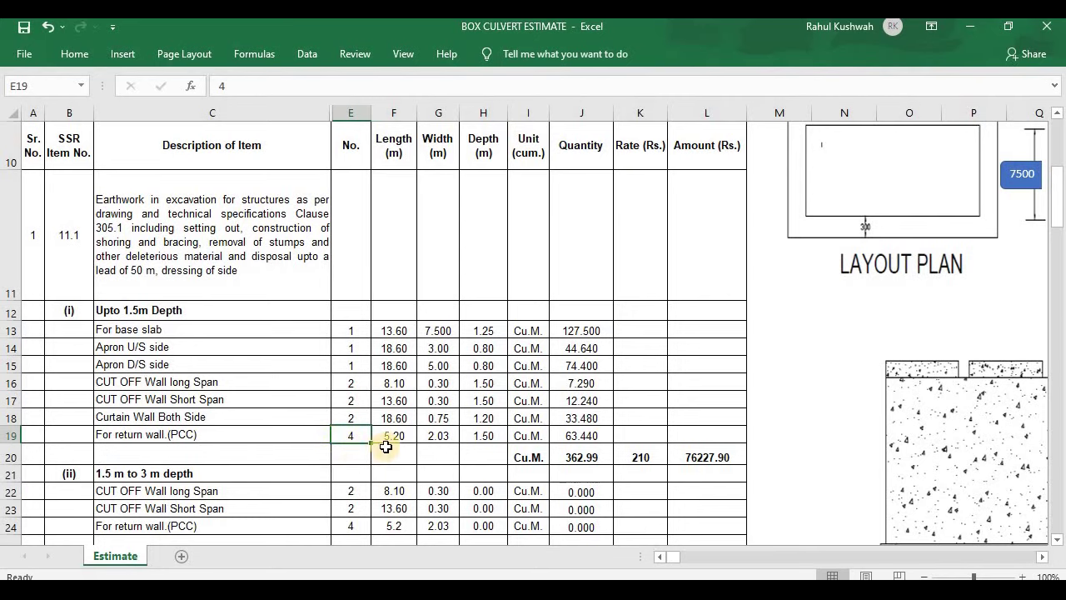
{"action": "left_click", "coordinate": [411, 437]}
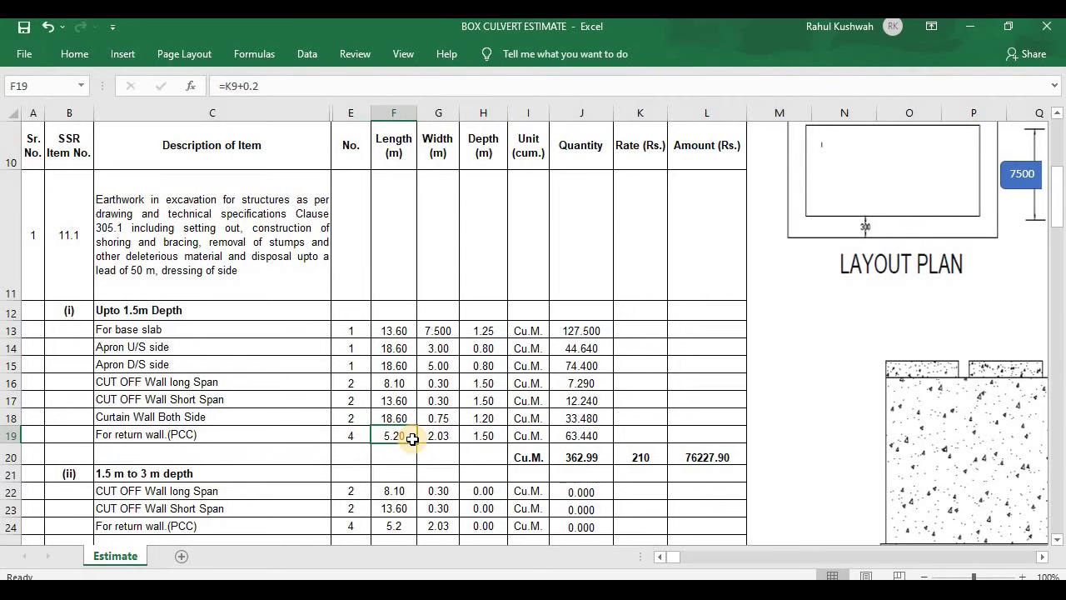
{"action": "scroll", "coordinate": [412, 438], "scroll_direction": "up", "scroll_amount": 3}
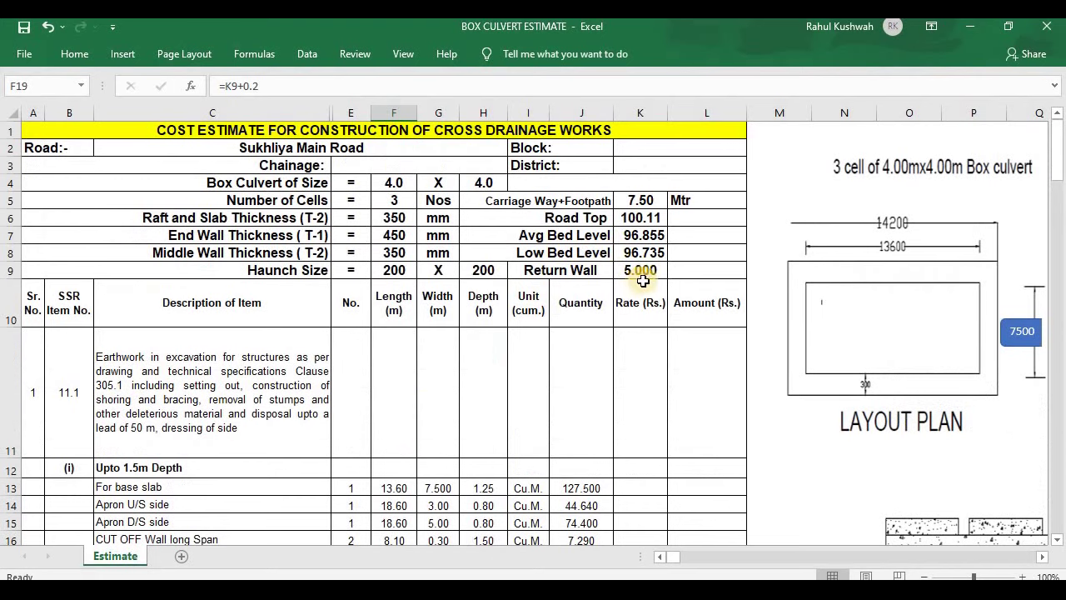
{"action": "left_click", "coordinate": [641, 273]}
{"action": "scroll", "coordinate": [392, 409], "scroll_direction": "down", "scroll_amount": 2}
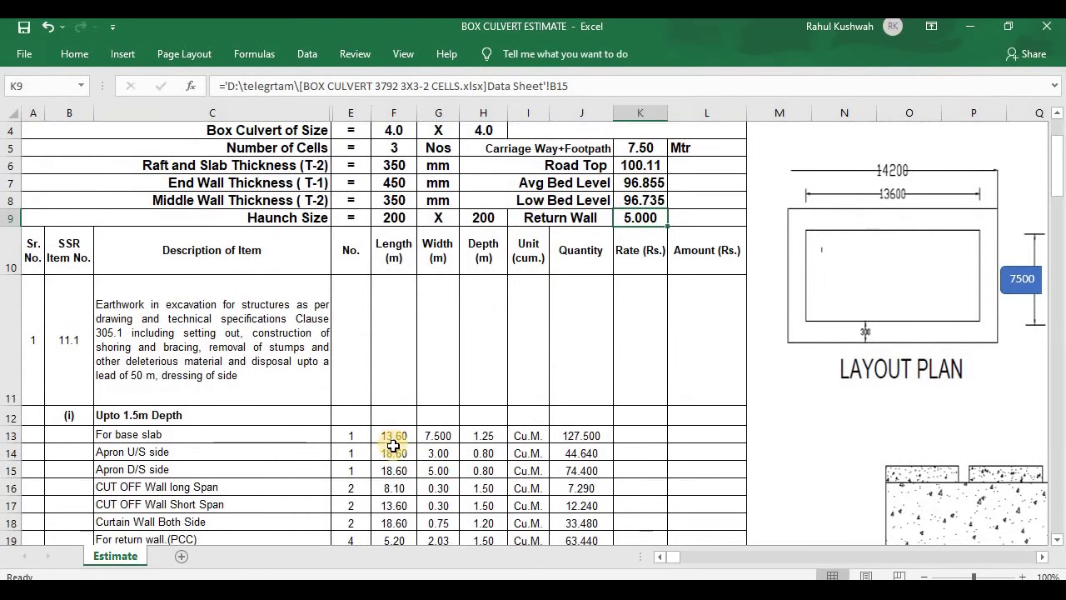
- Inspect the length, width, depth and quantity formulas of the return wall (PCC) excavation row
{"action": "left_click", "coordinate": [395, 491]}
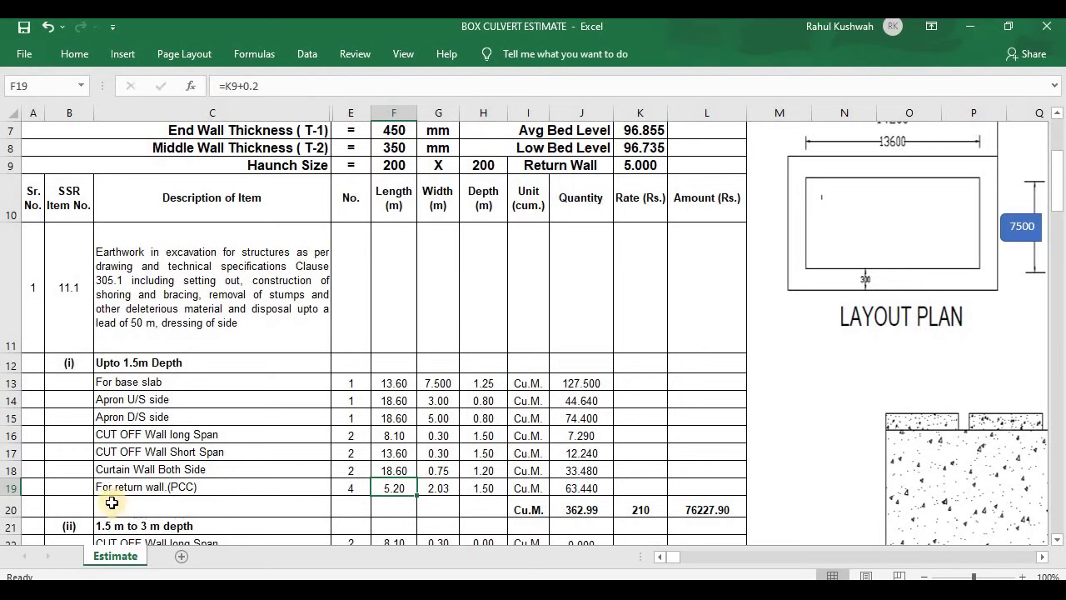
{"action": "left_click", "coordinate": [429, 489]}
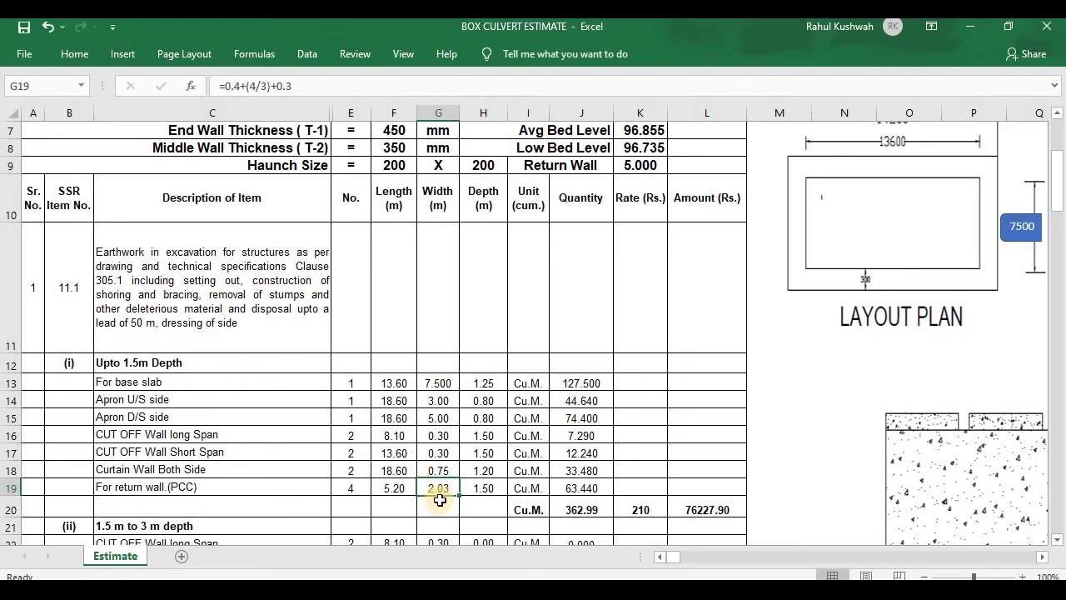
{"action": "left_click", "coordinate": [503, 489]}
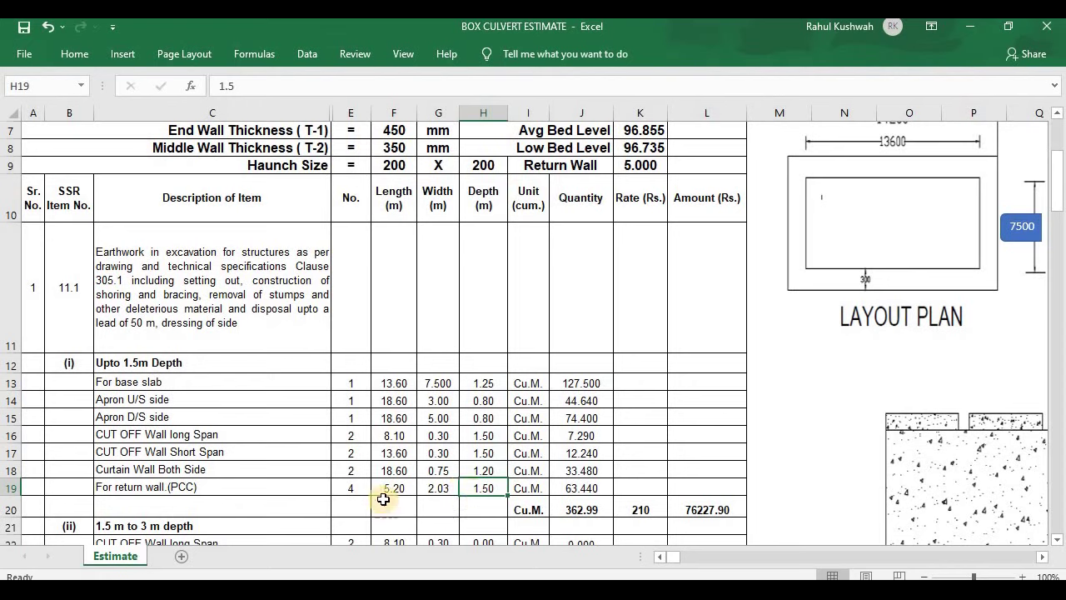
{"action": "left_click", "coordinate": [587, 488]}
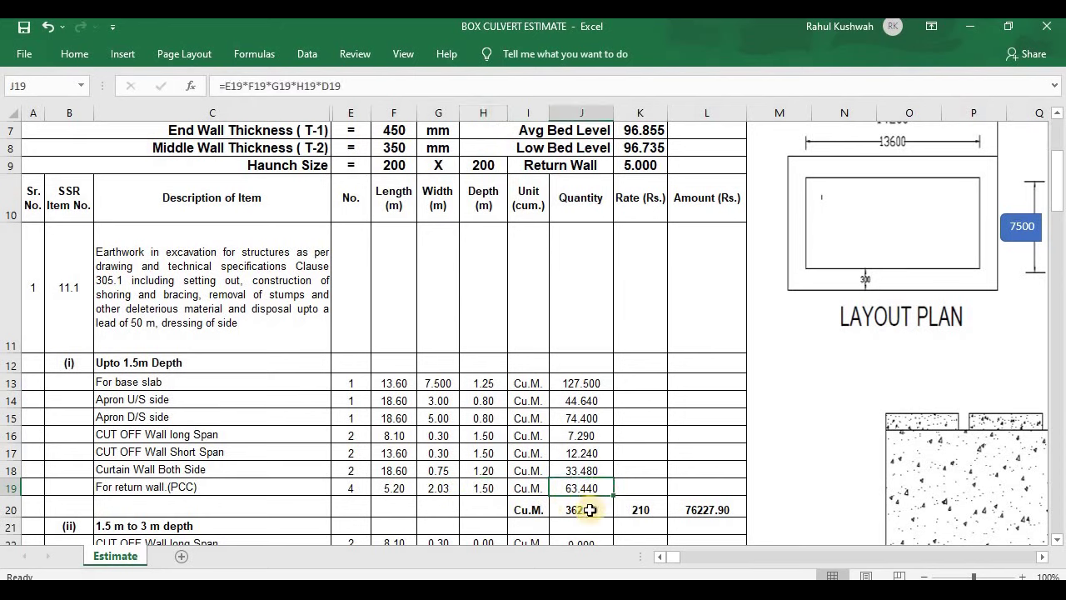
- Check the total quantity, rate and amount for excavation up to 1.5 m depth, tracing the sum over its item quantities
{"action": "left_click", "coordinate": [575, 509]}
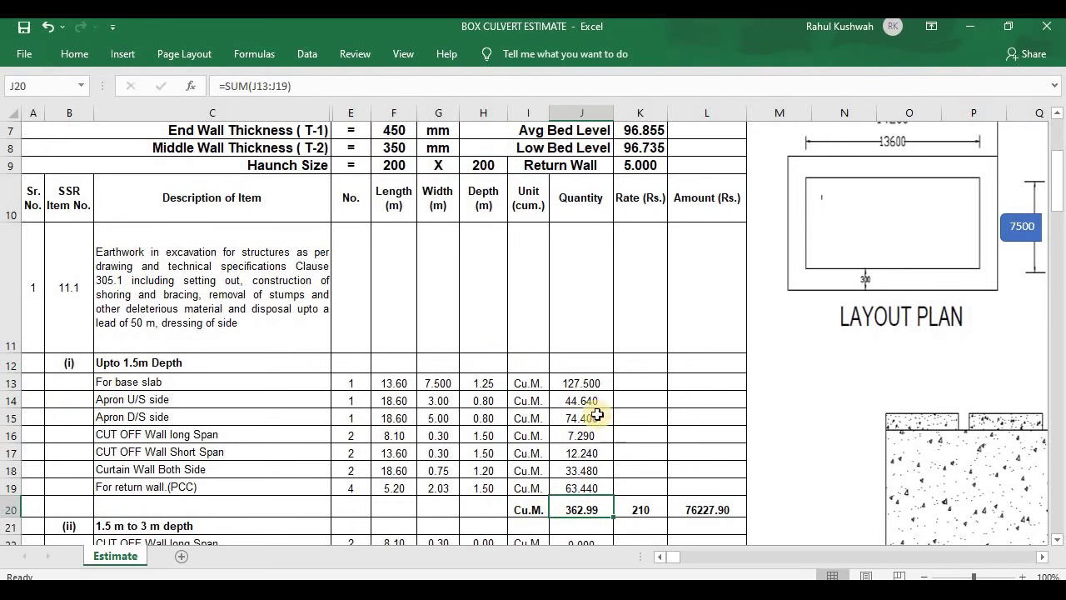
{"action": "left_click_drag", "start_coordinate": [589, 377], "coordinate": [583, 492]}
{"action": "left_click", "coordinate": [564, 509]}
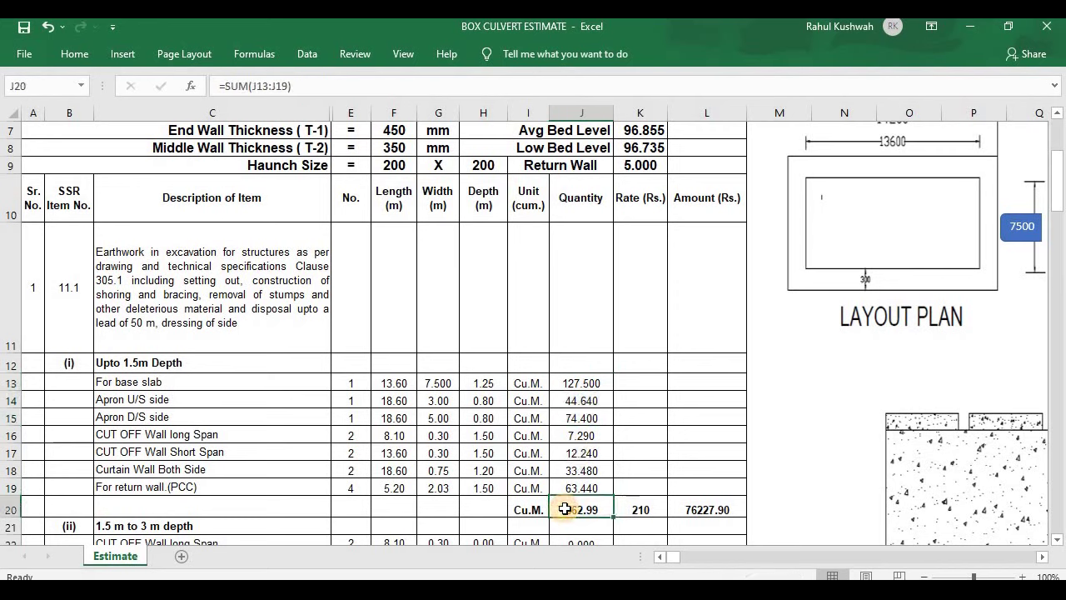
{"action": "left_click", "coordinate": [656, 509]}
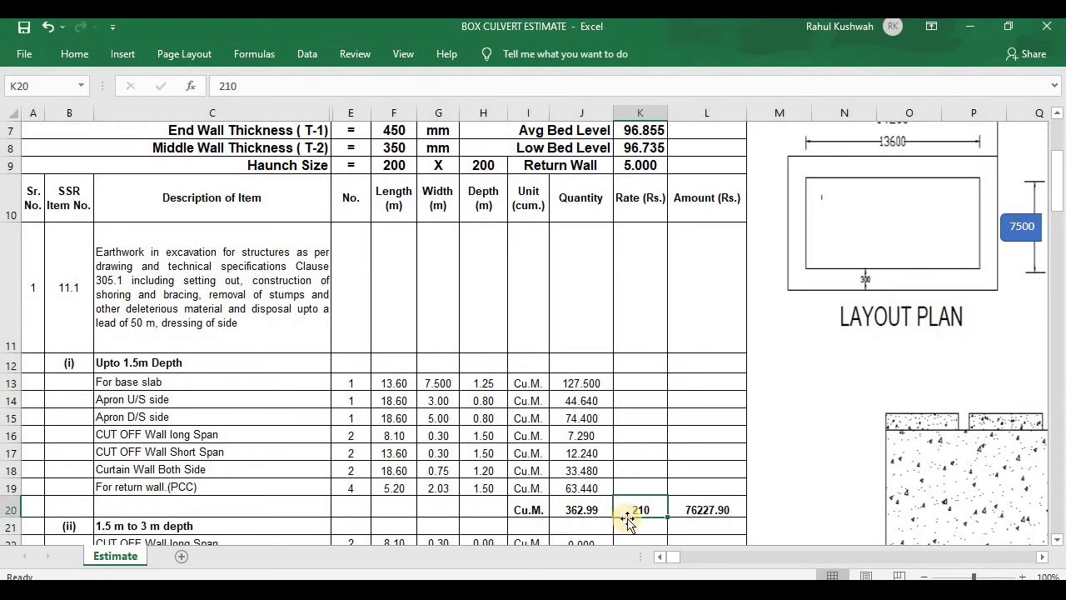
{"action": "left_click", "coordinate": [731, 506]}
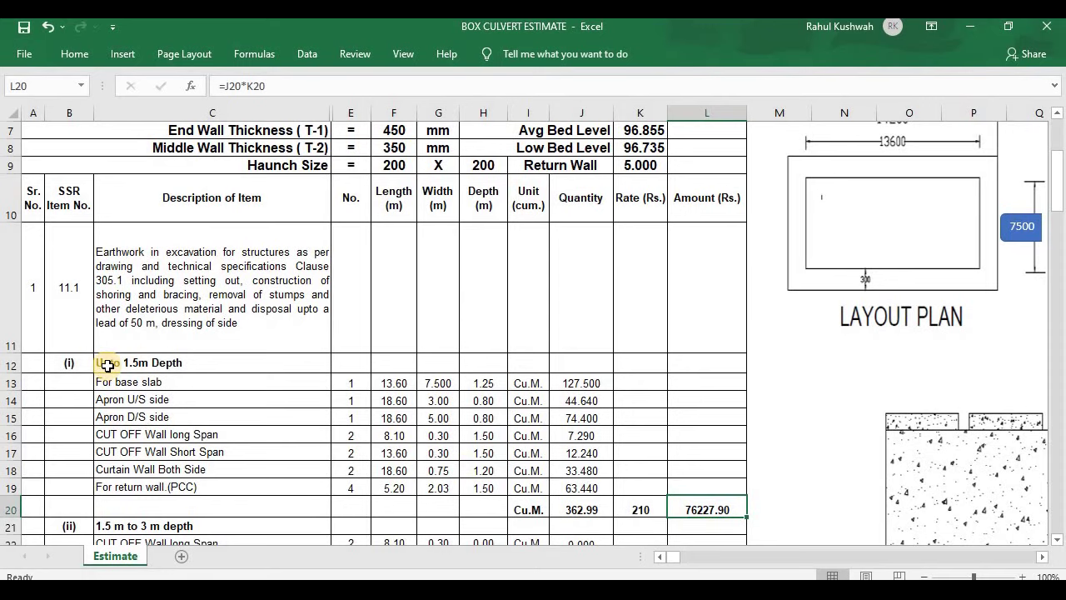
- Review the 1.5 m to 3 m depth excavation section with its rate, and read the description of item 2 for foundation concrete
{"action": "scroll", "coordinate": [138, 361], "scroll_direction": "down", "scroll_amount": 3}
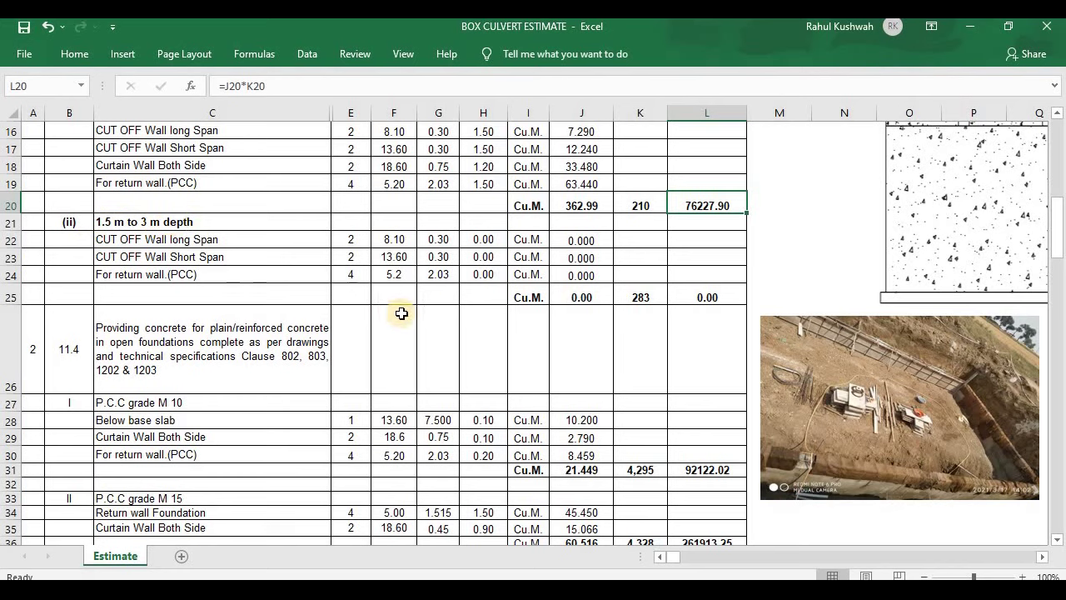
{"action": "left_click", "coordinate": [635, 296]}
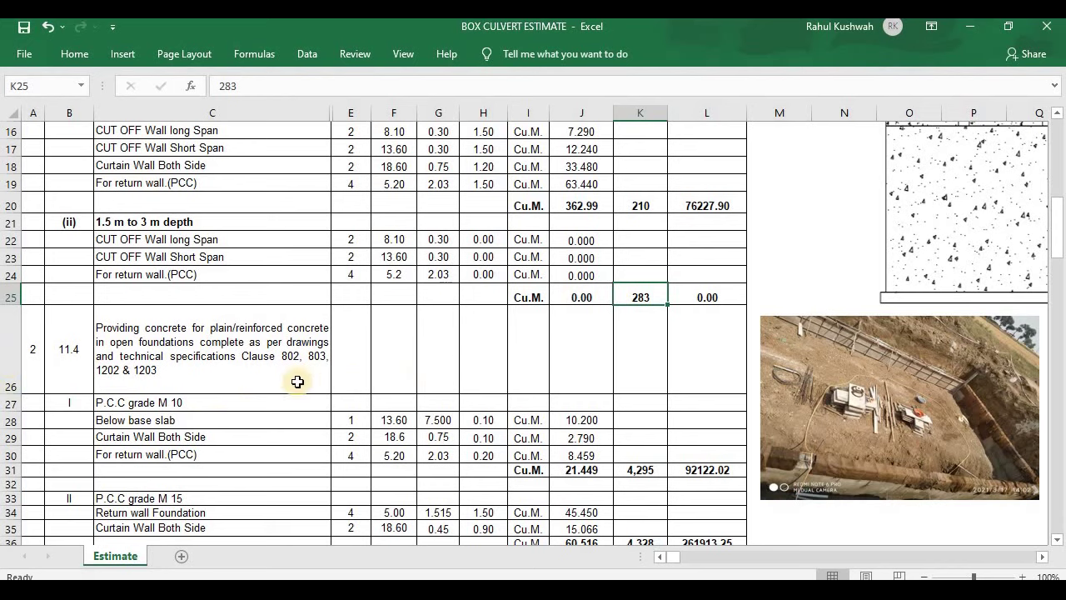
{"action": "left_click", "coordinate": [158, 371]}
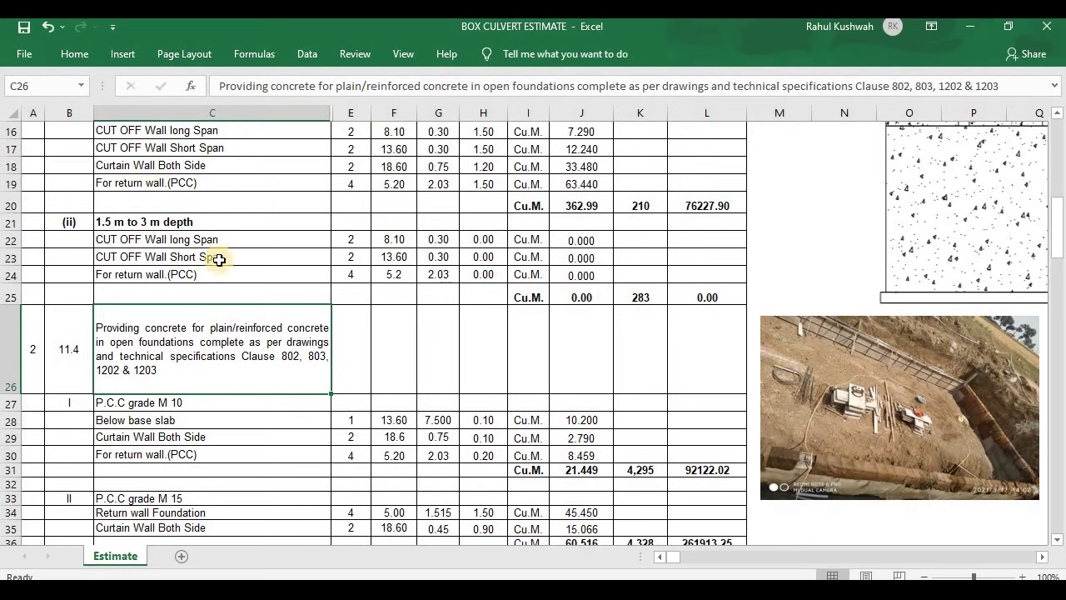
{"action": "scroll", "coordinate": [203, 301], "scroll_direction": "up", "scroll_amount": 1}
{"action": "scroll", "coordinate": [166, 358], "scroll_direction": "up", "scroll_amount": 1}
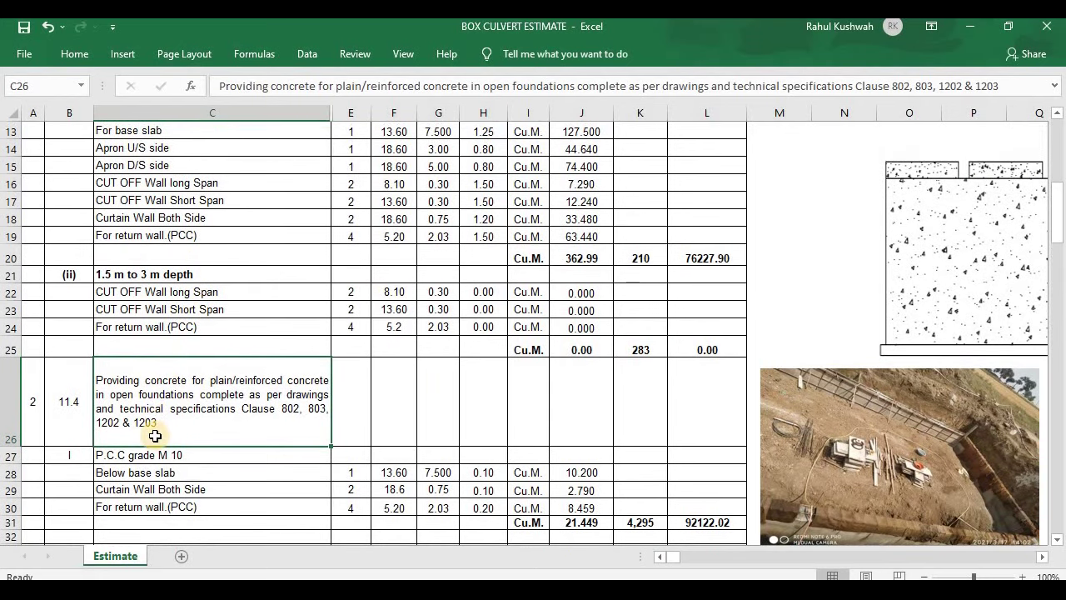
{"action": "scroll", "coordinate": [155, 437], "scroll_direction": "down", "scroll_amount": 1}
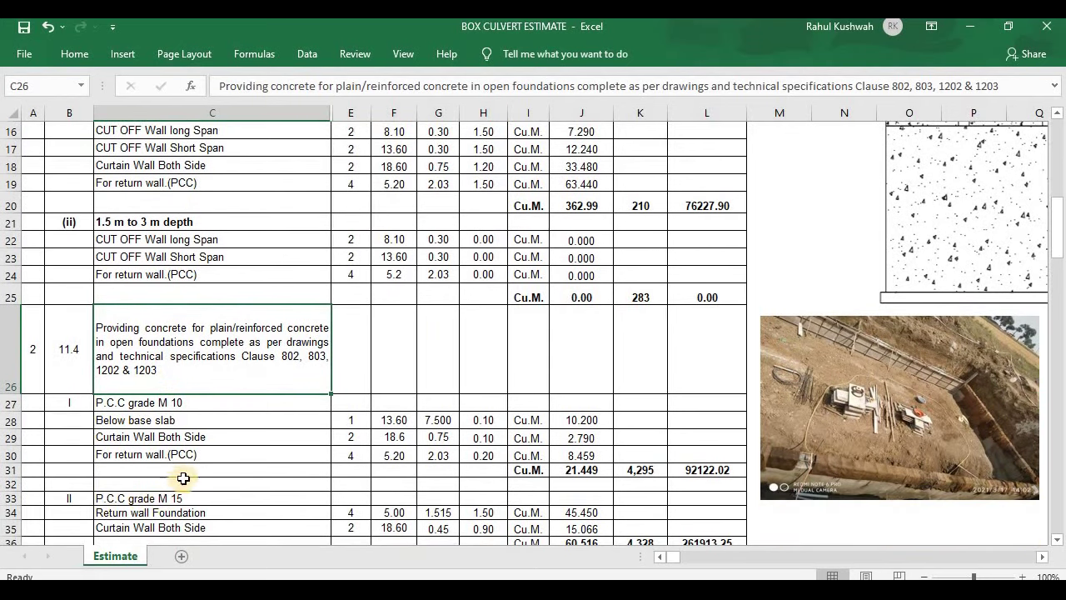
- Inspect the length, width, depth and quantity formula of the Below base slab row under P.C.C grade M 10
{"action": "left_click", "coordinate": [205, 404]}
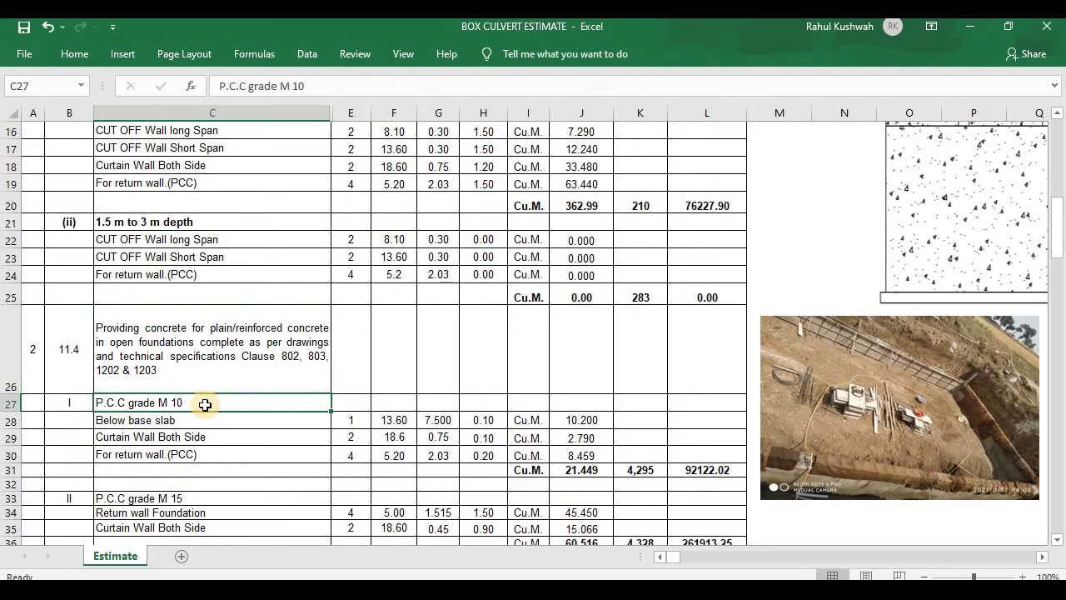
{"action": "left_click", "coordinate": [177, 421]}
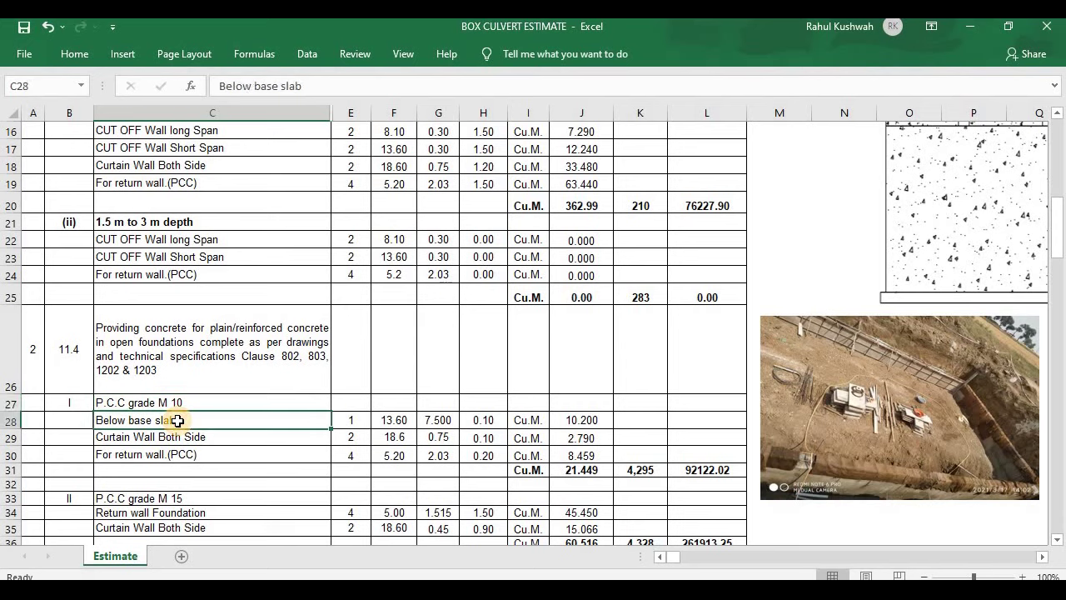
{"action": "left_click", "coordinate": [377, 421]}
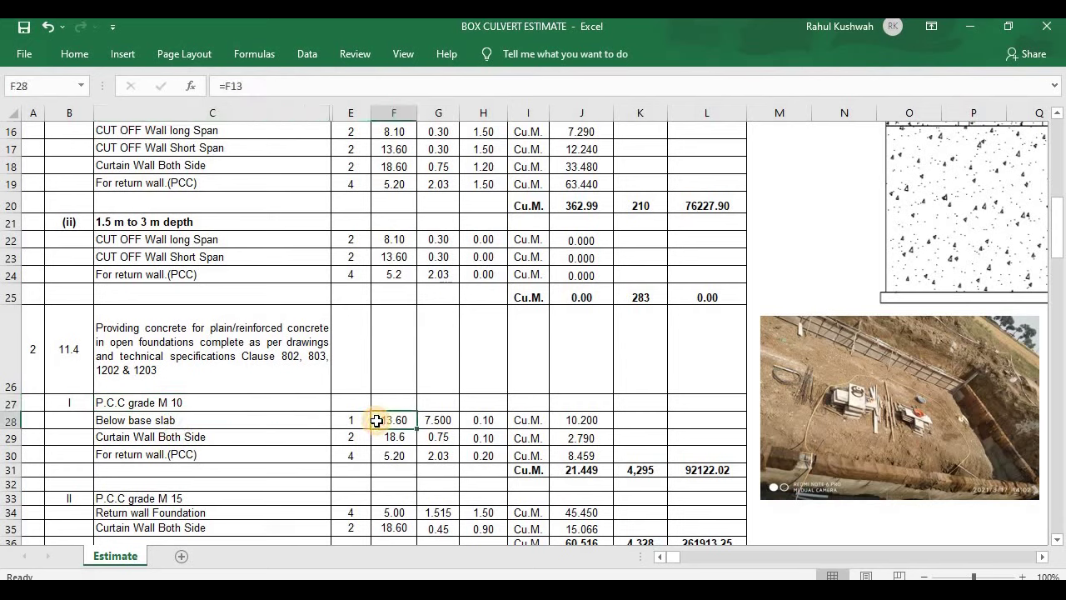
{"action": "left_click", "coordinate": [451, 425]}
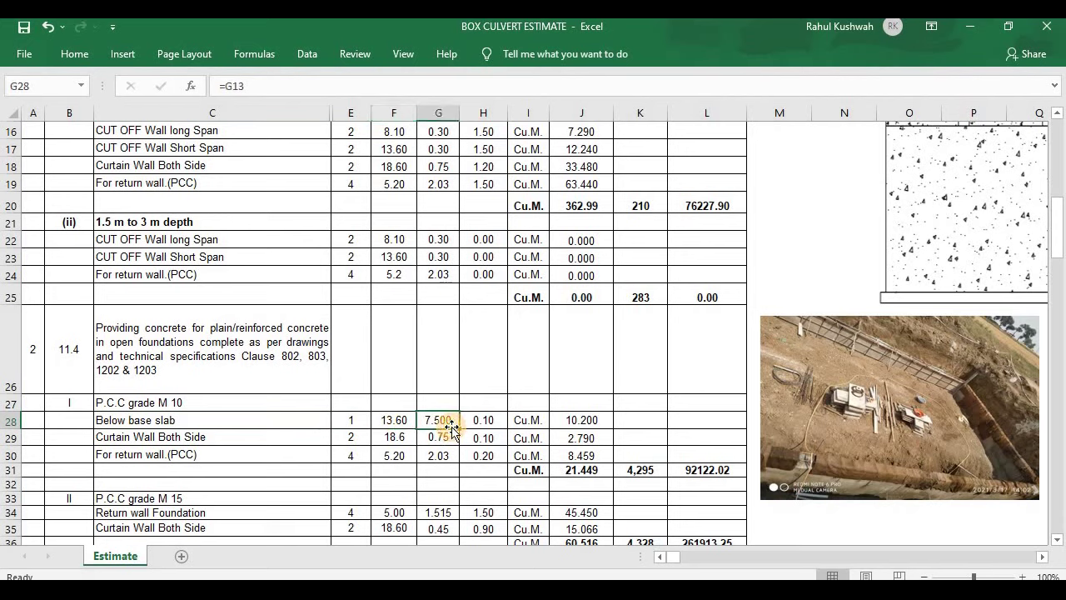
{"action": "left_click", "coordinate": [503, 422]}
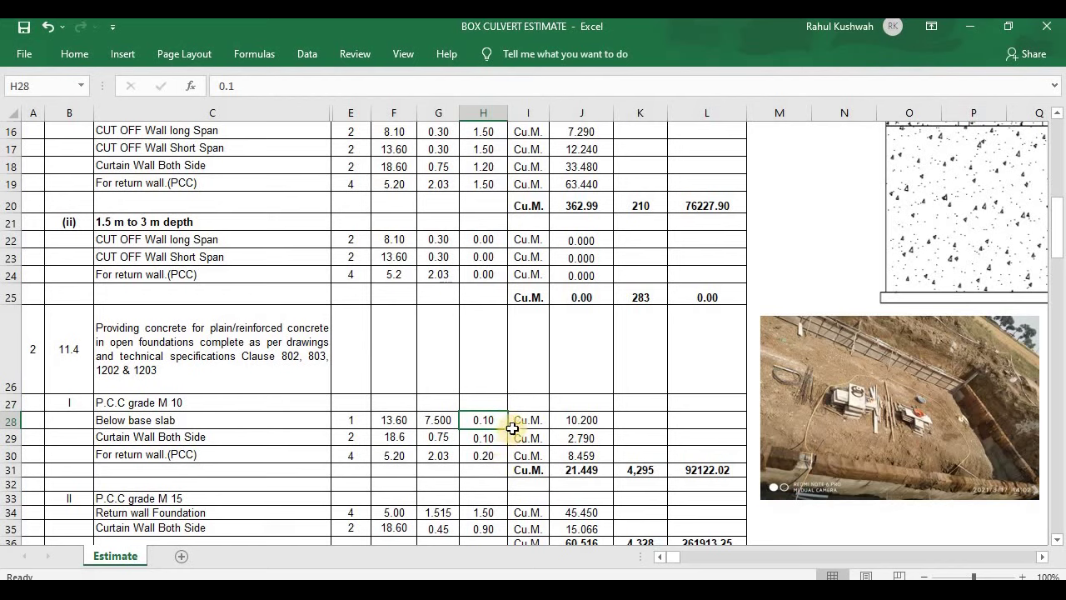
{"action": "left_click", "coordinate": [608, 421]}
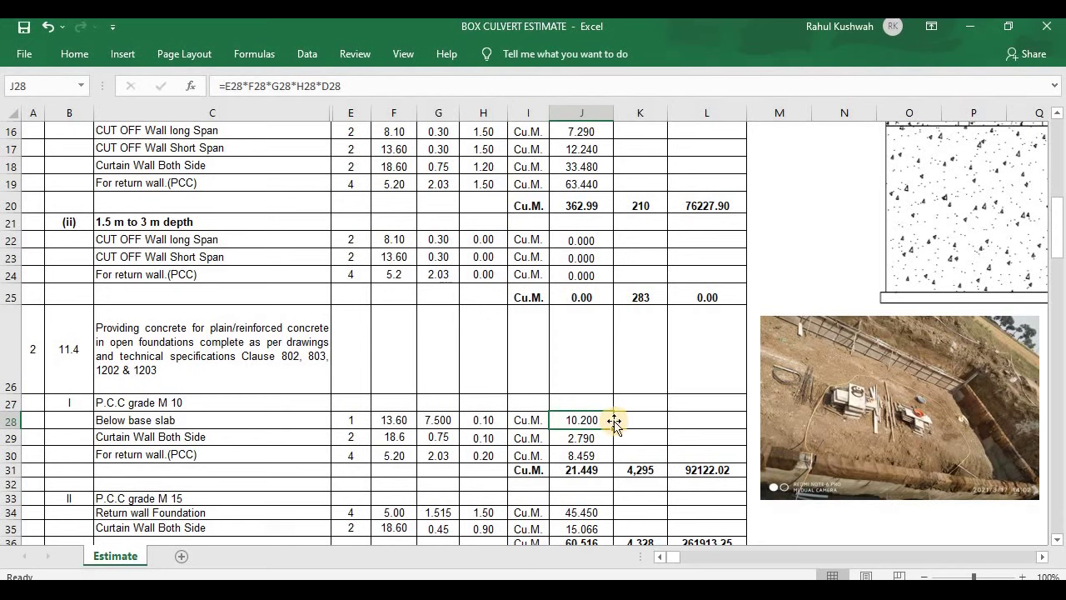
- Inspect the number, length, width and depth of the Curtain Wall Both Side row under P.C.C grade M 10
{"action": "left_click", "coordinate": [178, 441]}
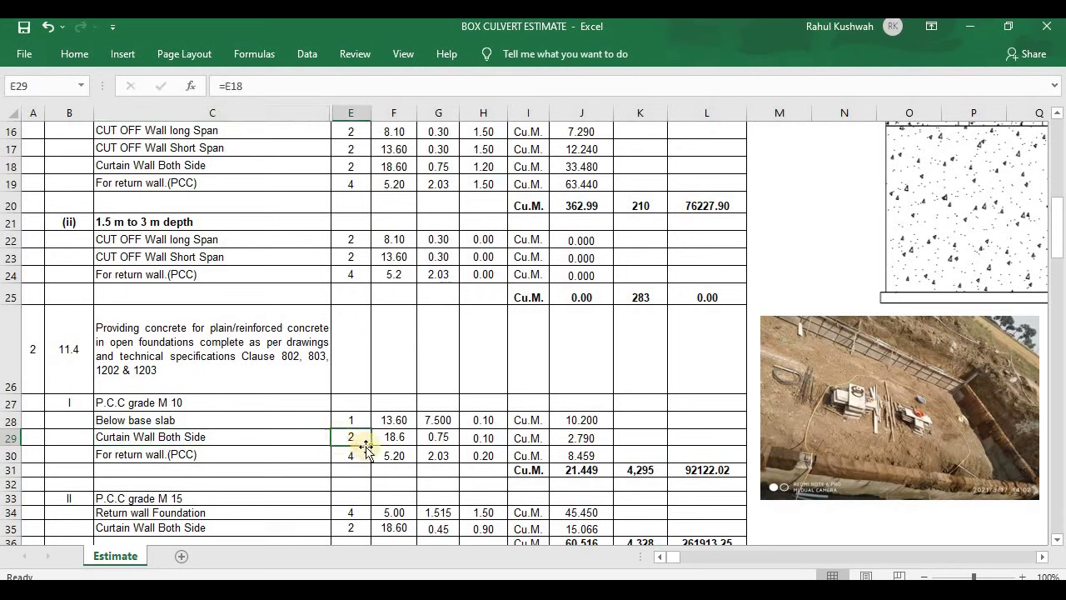
{"action": "left_click", "coordinate": [380, 441]}
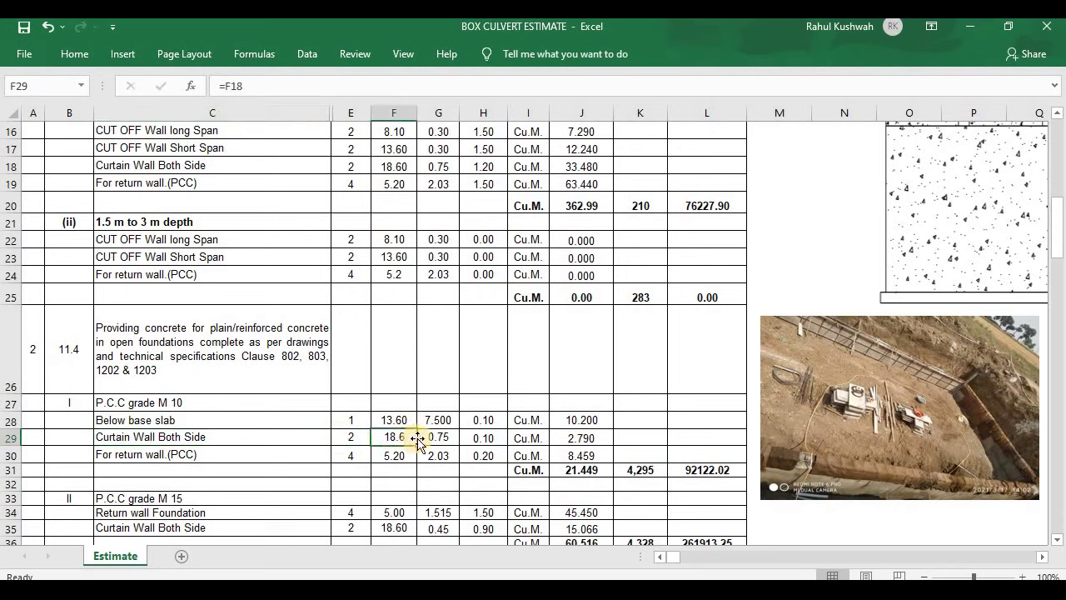
{"action": "left_click", "coordinate": [428, 435]}
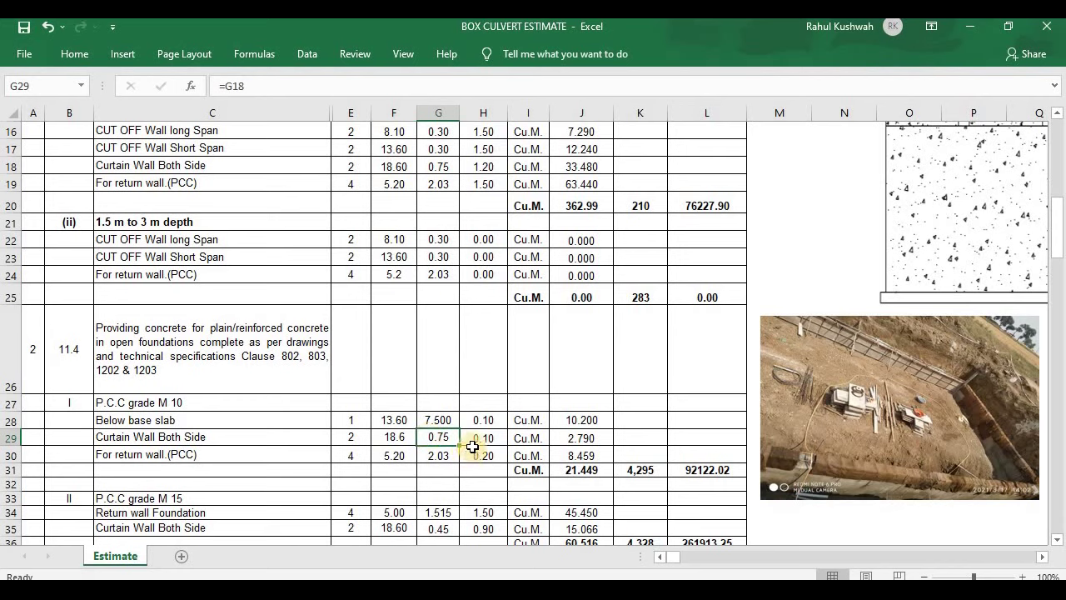
{"action": "left_click", "coordinate": [464, 440]}
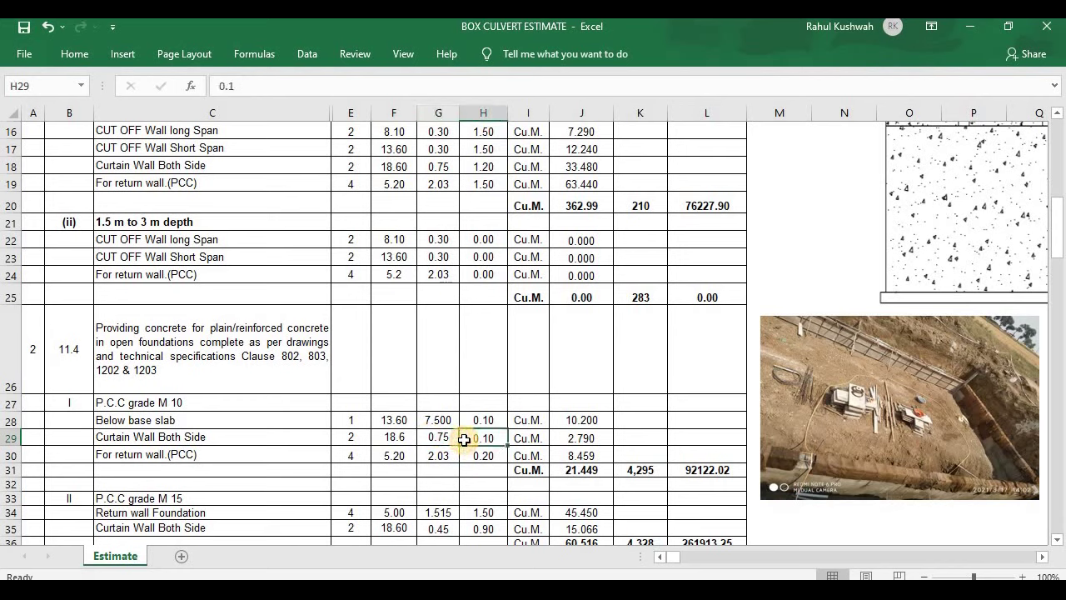
- Examine the length, width and depth entries of the return wall (PCC) row under P.C.C grade M 10
{"action": "double_click", "coordinate": [240, 459]}
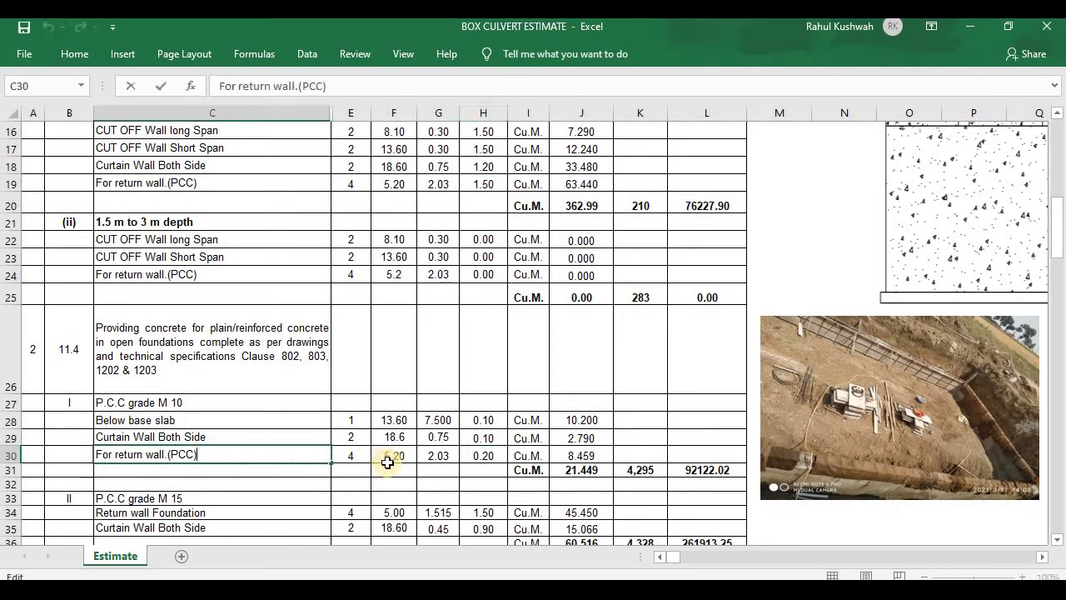
{"action": "left_click", "coordinate": [388, 458]}
{"action": "left_click", "coordinate": [430, 455]}
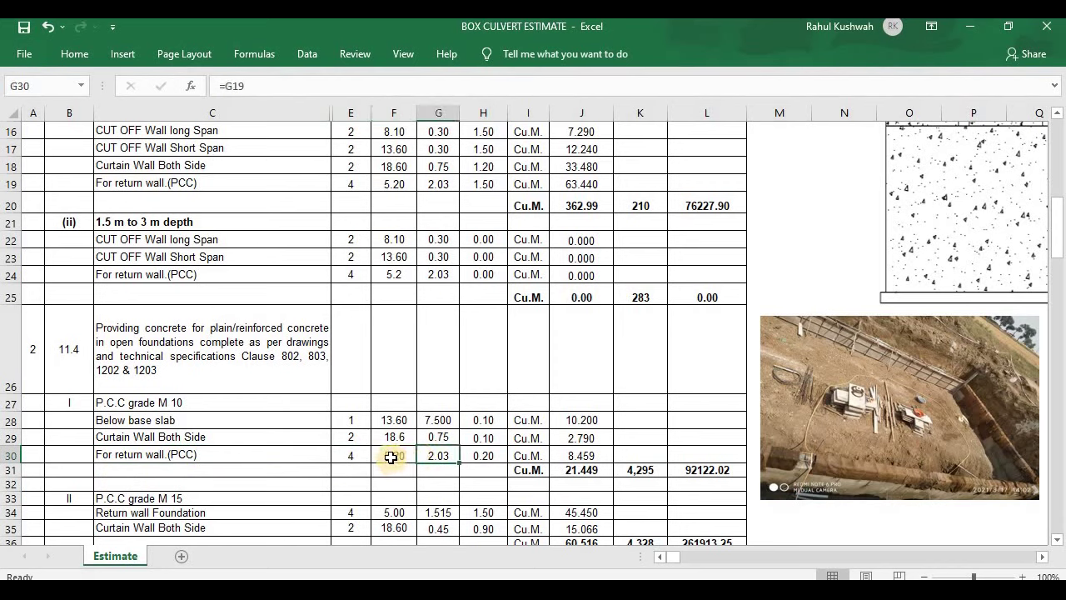
{"action": "left_click", "coordinate": [391, 458]}
{"action": "left_click", "coordinate": [431, 457]}
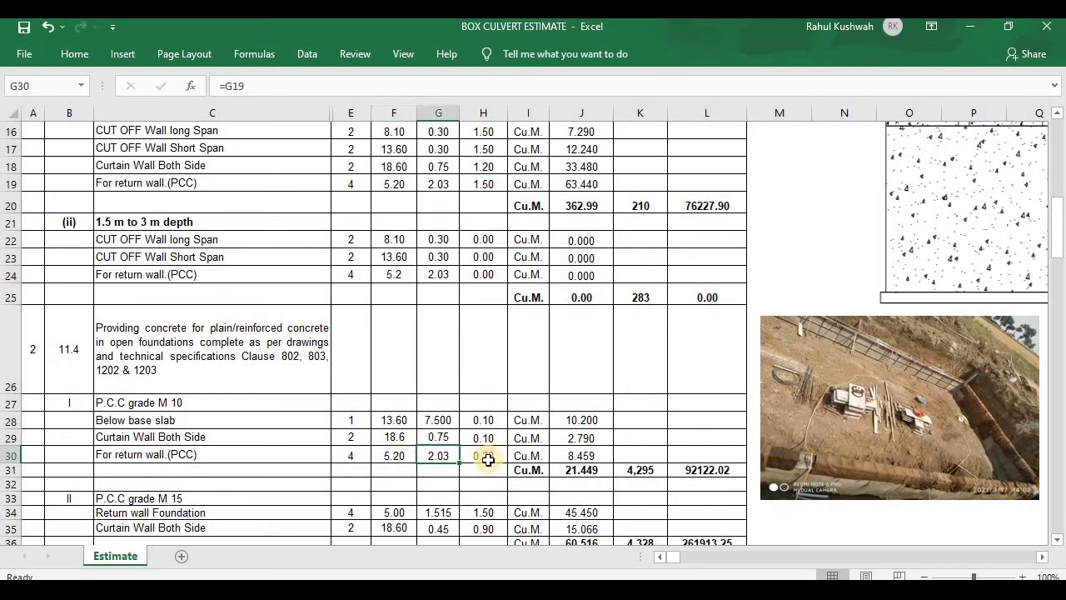
{"action": "left_click", "coordinate": [487, 456]}
{"action": "type", "text": "0.2"}
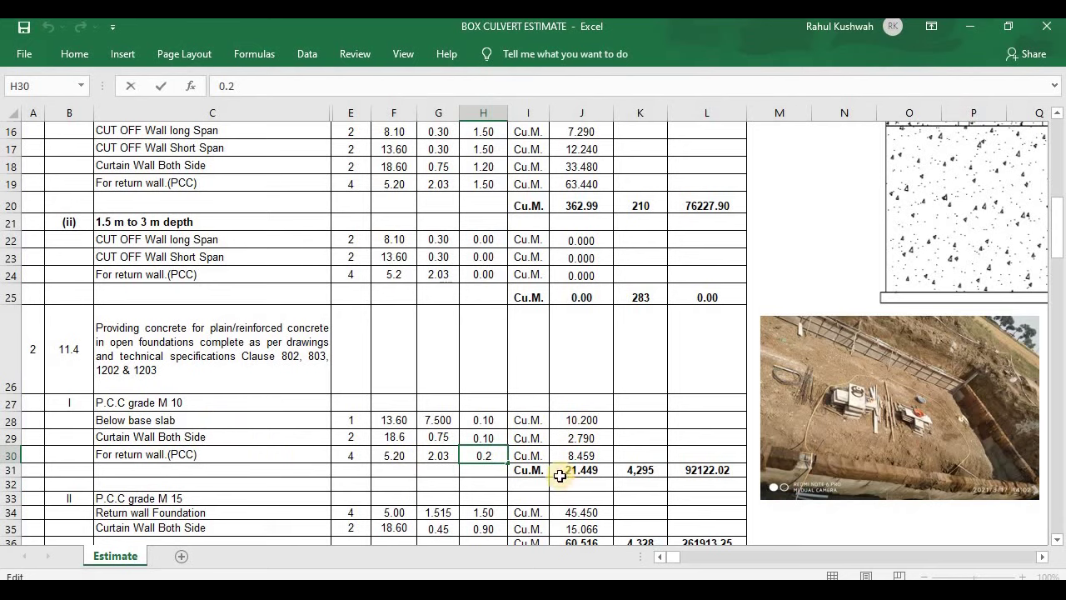
- Check the rate and the amount formula in the P.C.C grade M 10 total row
{"action": "left_click", "coordinate": [671, 472]}
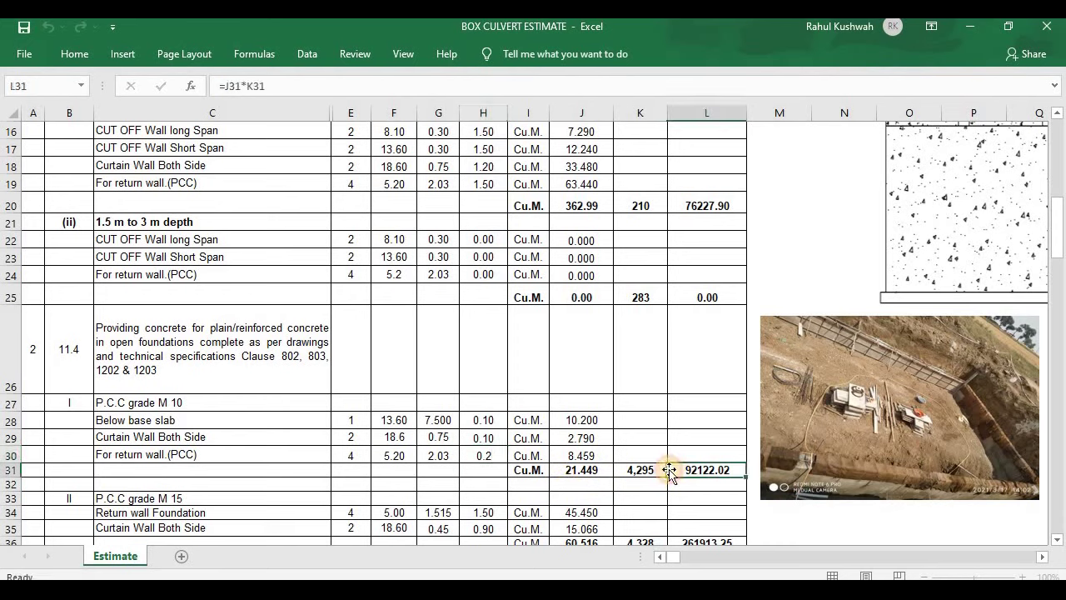
{"action": "left_click", "coordinate": [627, 472]}
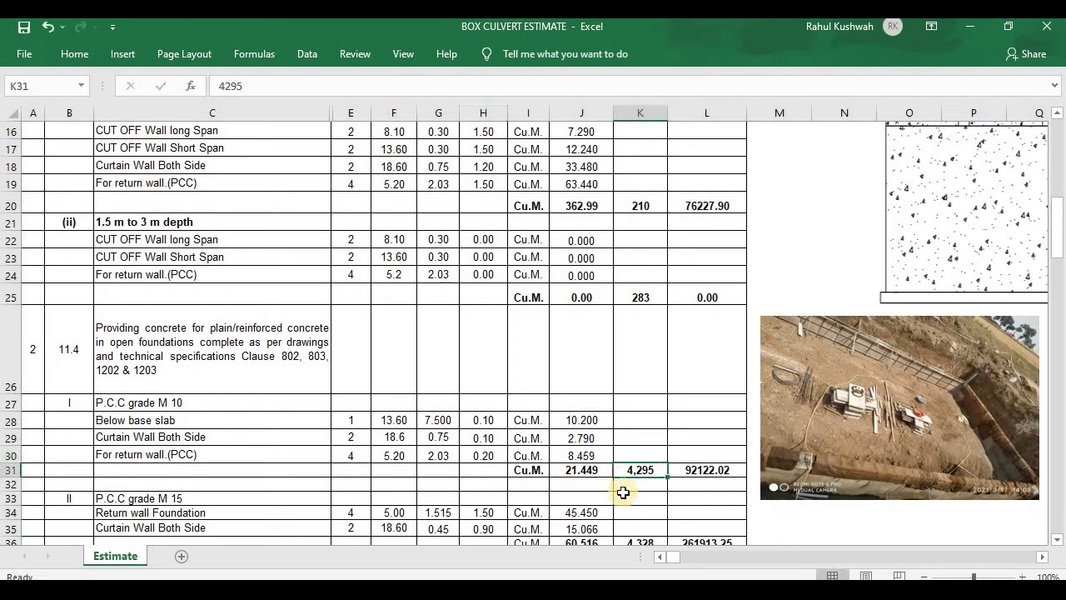
{"action": "left_click", "coordinate": [708, 472]}
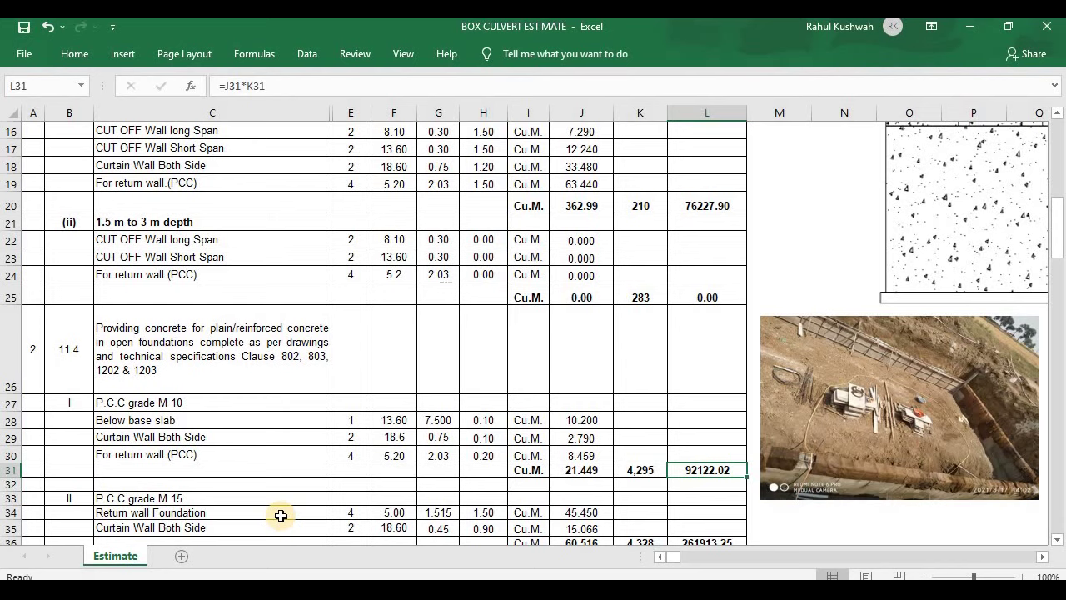
- Examine the number, length, width, depth and quantity of the Return wall Foundation row under P.C.C grade M 15
{"action": "left_click", "coordinate": [135, 403]}
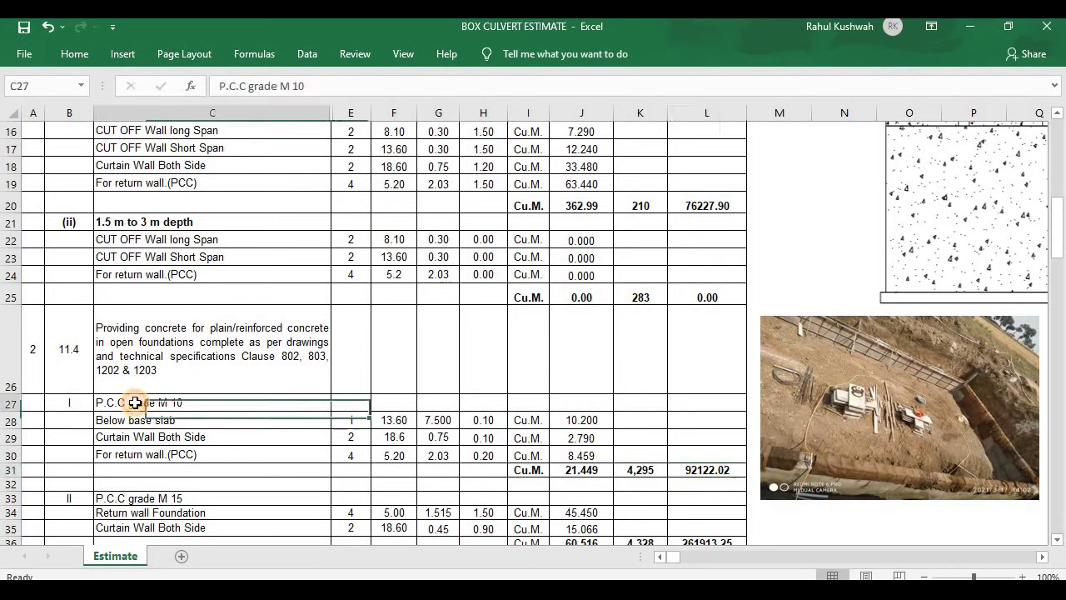
{"action": "scroll", "coordinate": [134, 421], "scroll_direction": "down", "scroll_amount": 2}
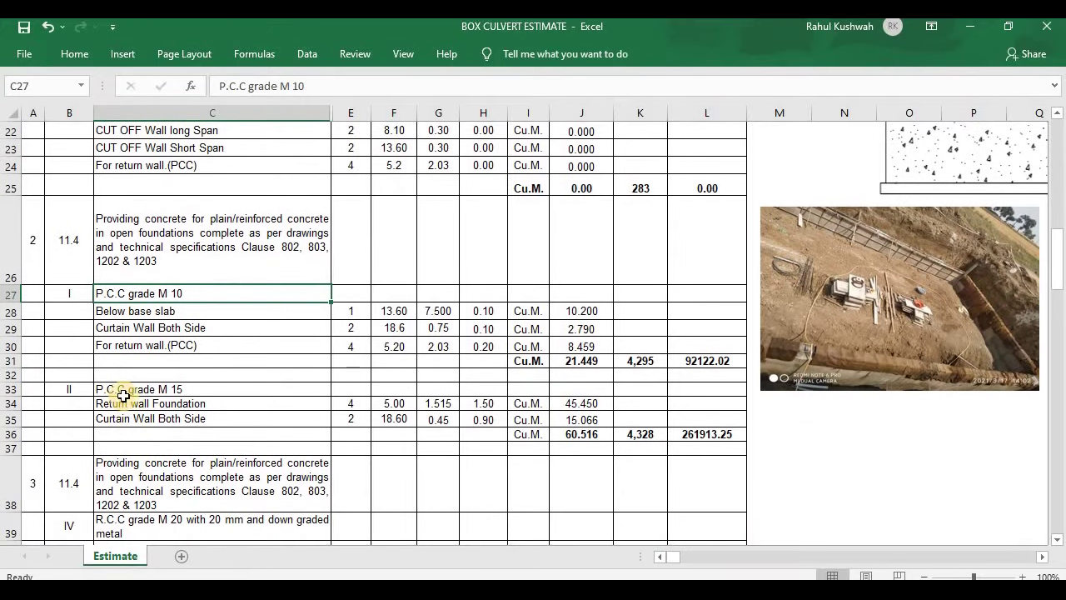
{"action": "left_click", "coordinate": [123, 391]}
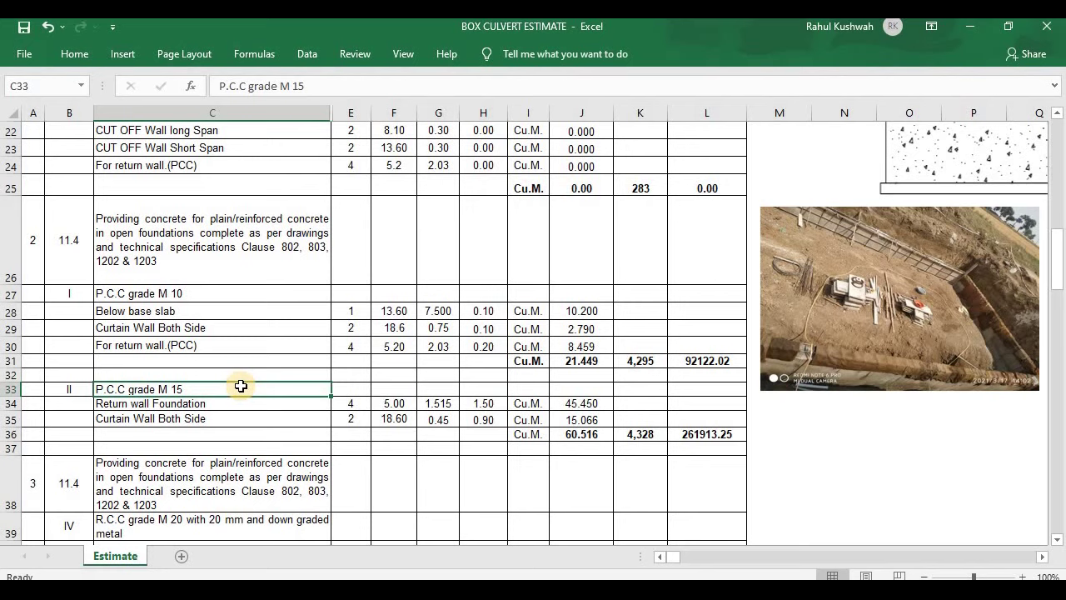
{"action": "left_click", "coordinate": [349, 405]}
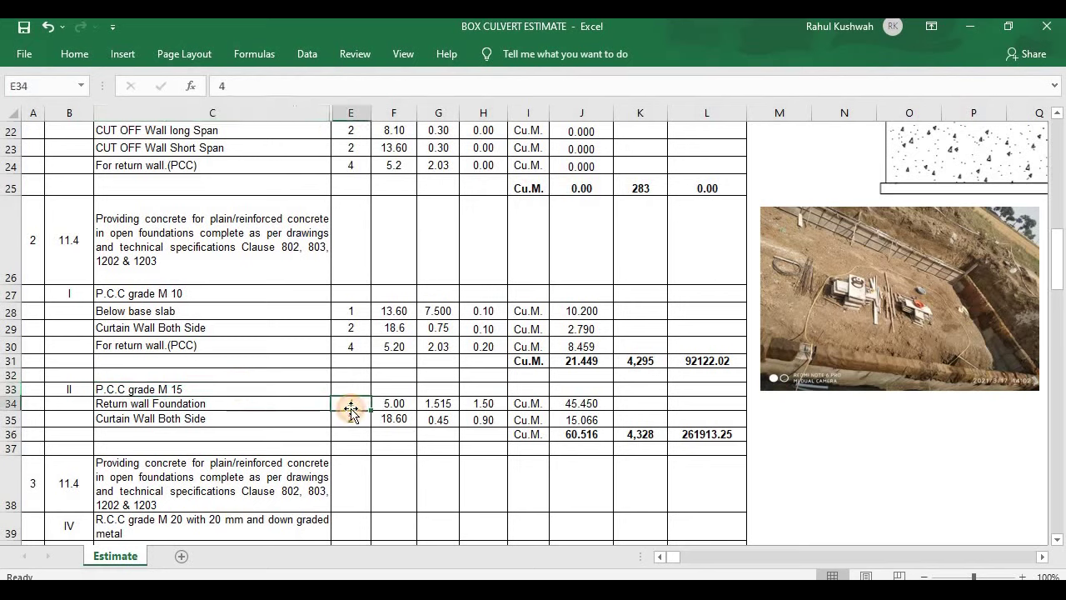
{"action": "left_click", "coordinate": [408, 403]}
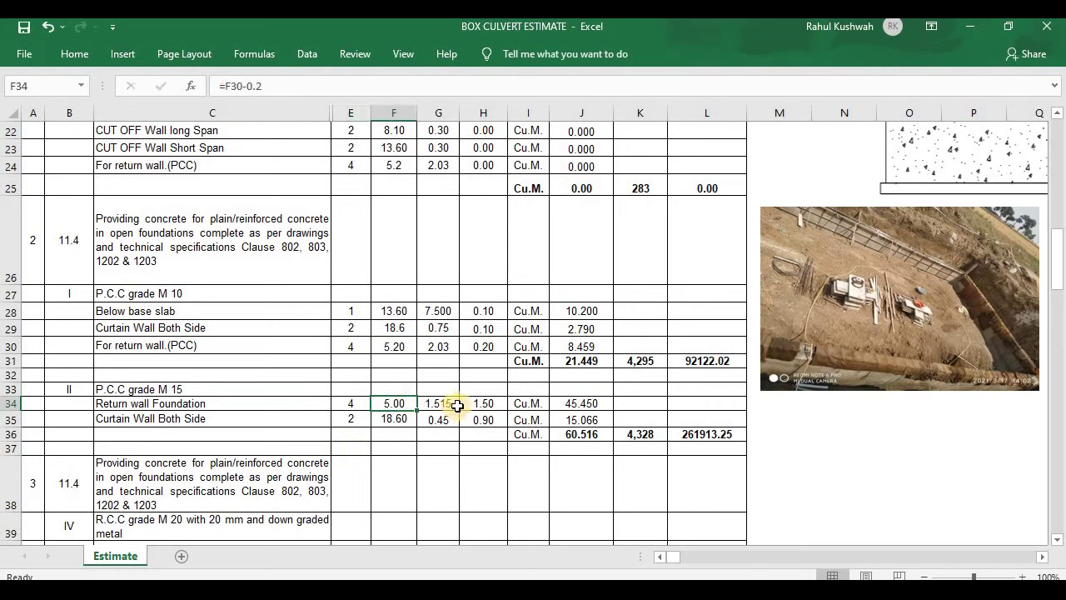
{"action": "left_click", "coordinate": [457, 405]}
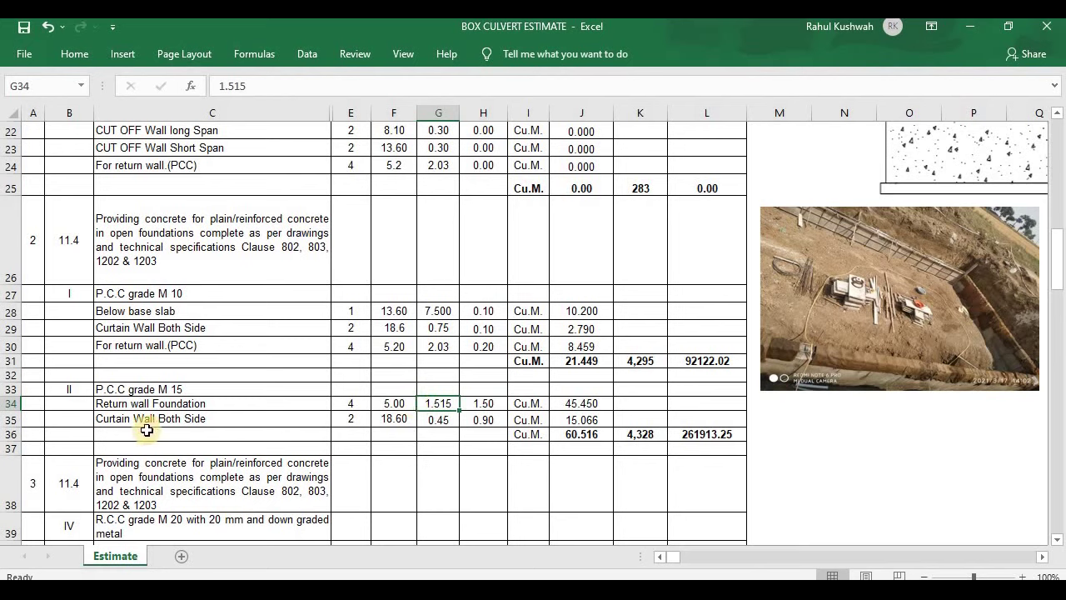
{"action": "left_click", "coordinate": [176, 405]}
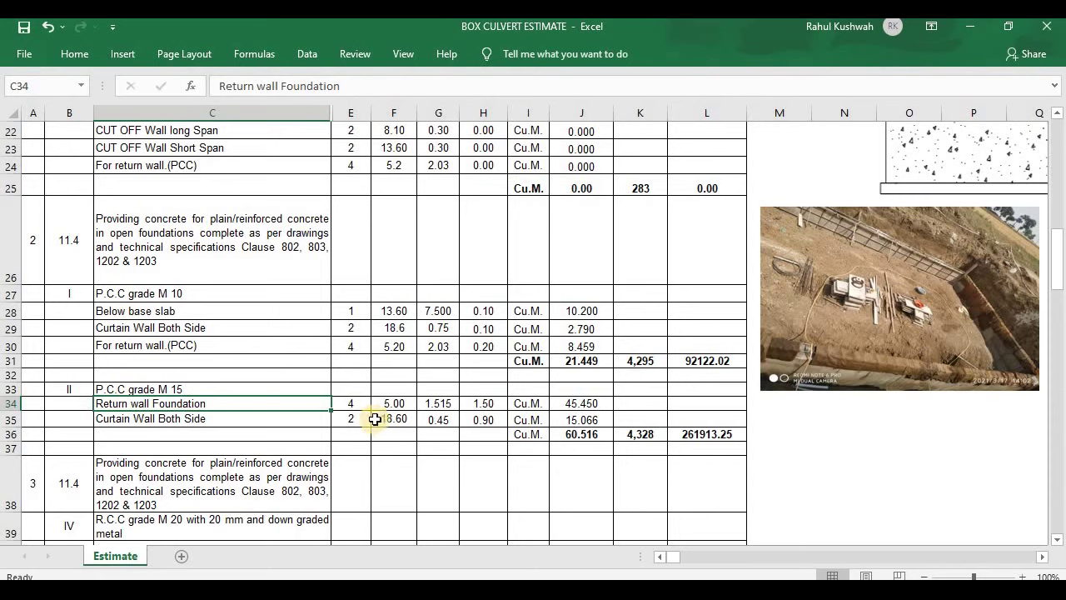
{"action": "left_click", "coordinate": [422, 404]}
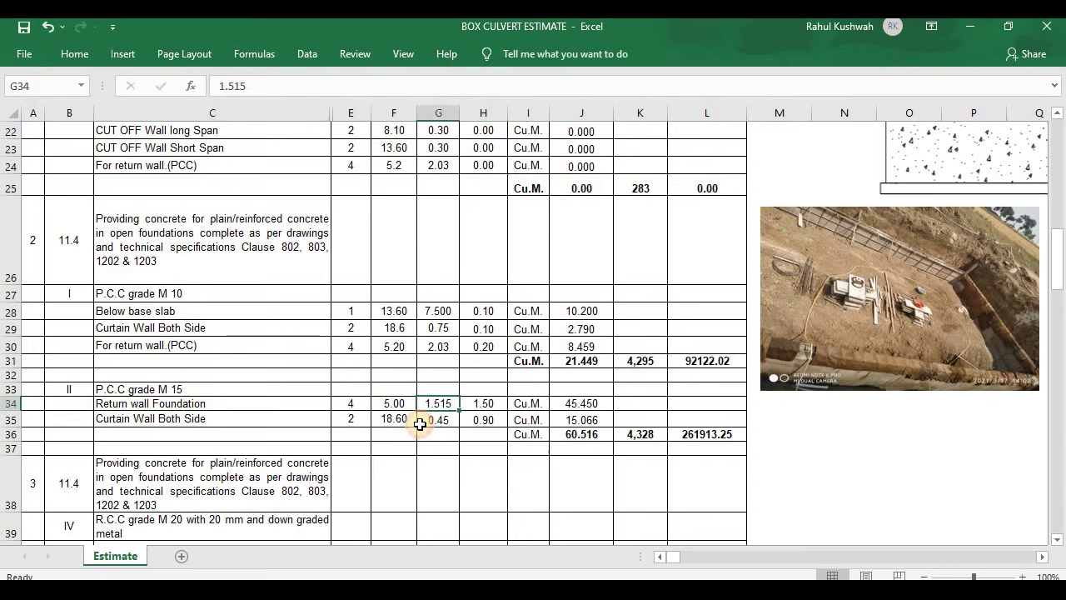
{"action": "left_click", "coordinate": [479, 402]}
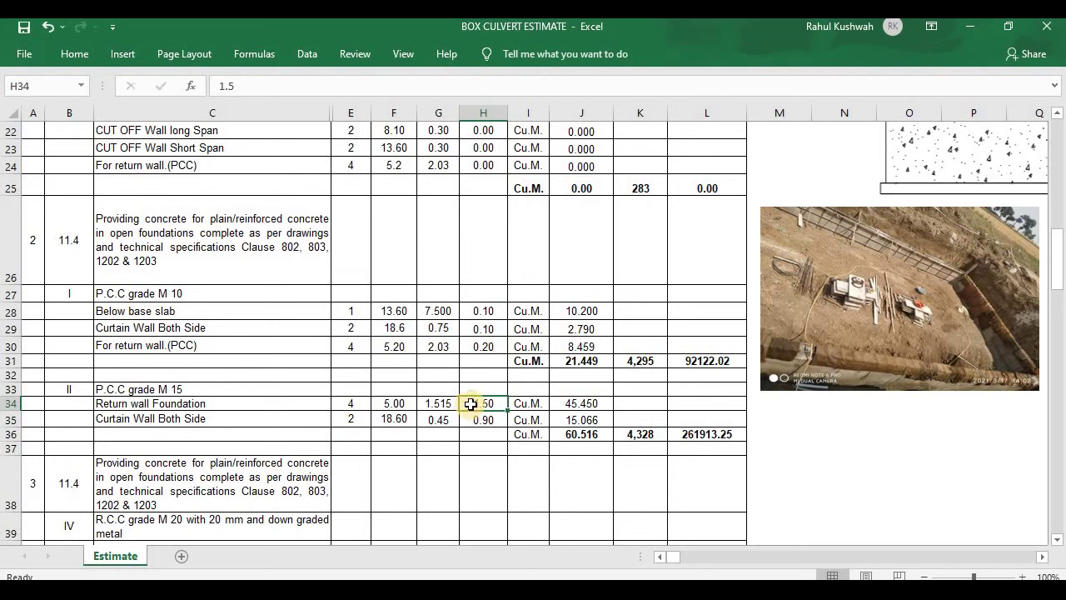
{"action": "left_click", "coordinate": [598, 406]}
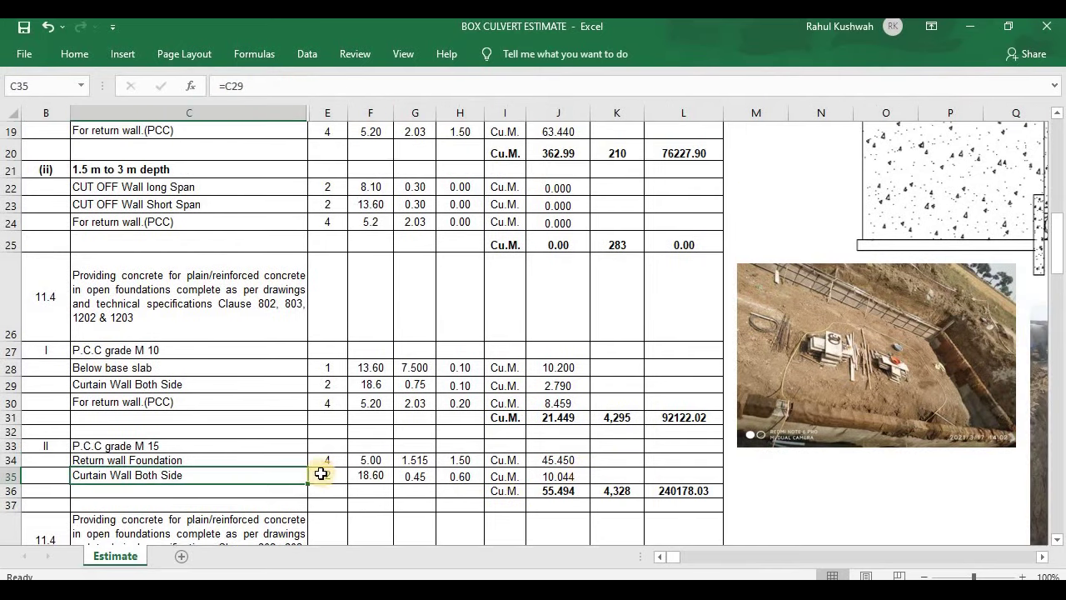
- Compare the Curtain Wall Both Side row under P.C.C grade M 15 with the curtain wall dimensions in the Section Z-Z drawing
{"action": "left_click", "coordinate": [321, 473]}
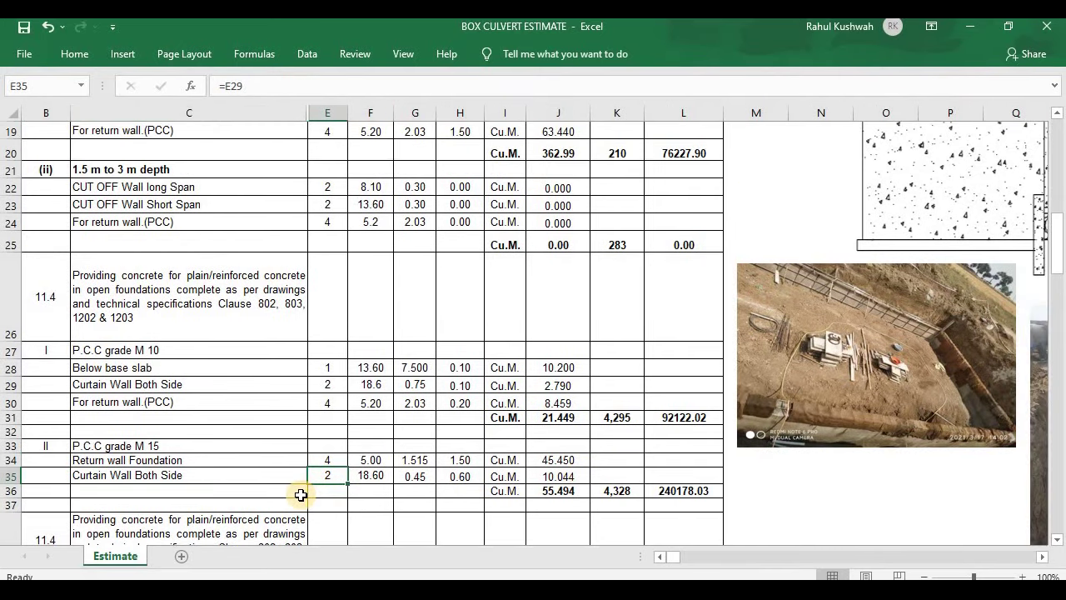
{"action": "scroll", "coordinate": [932, 355], "scroll_direction": "up", "scroll_amount": 3}
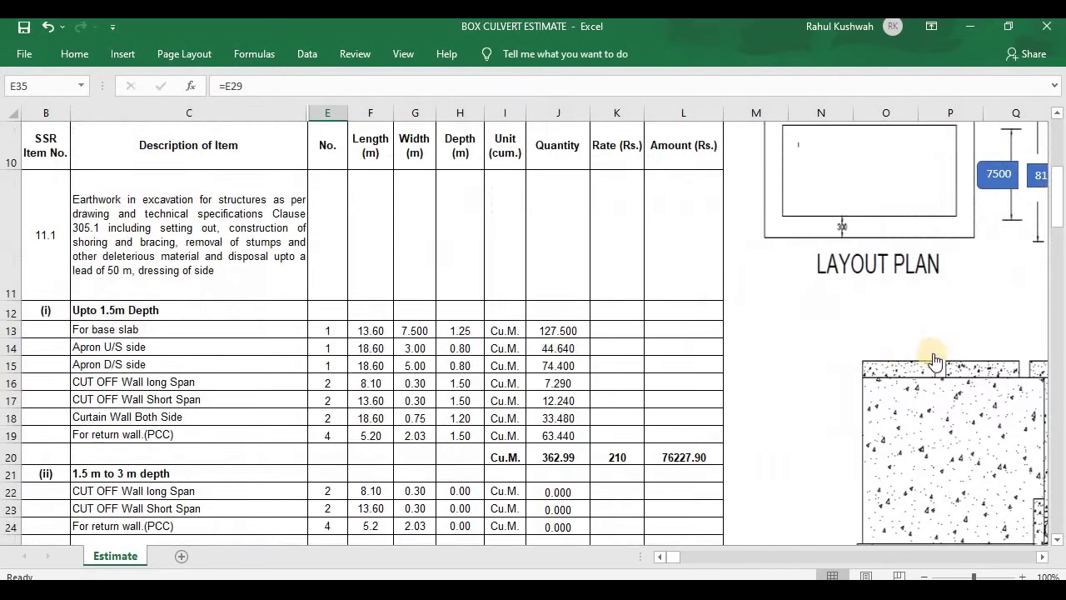
{"action": "left_click_drag", "start_coordinate": [1044, 560], "coordinate": [1043, 560]}
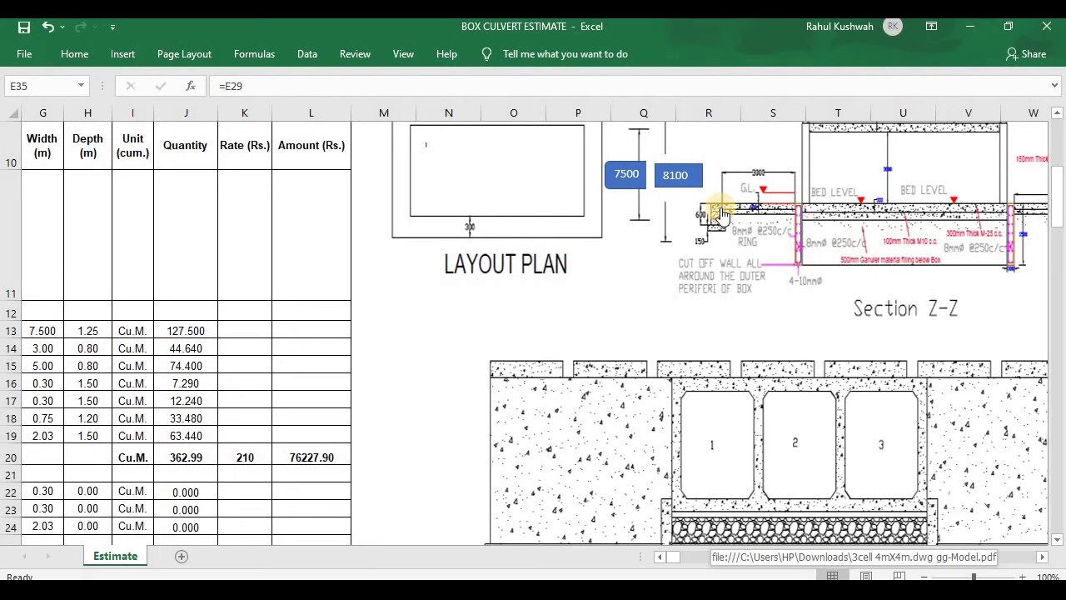
{"action": "scroll", "coordinate": [714, 320], "scroll_direction": "up", "scroll_amount": 2}
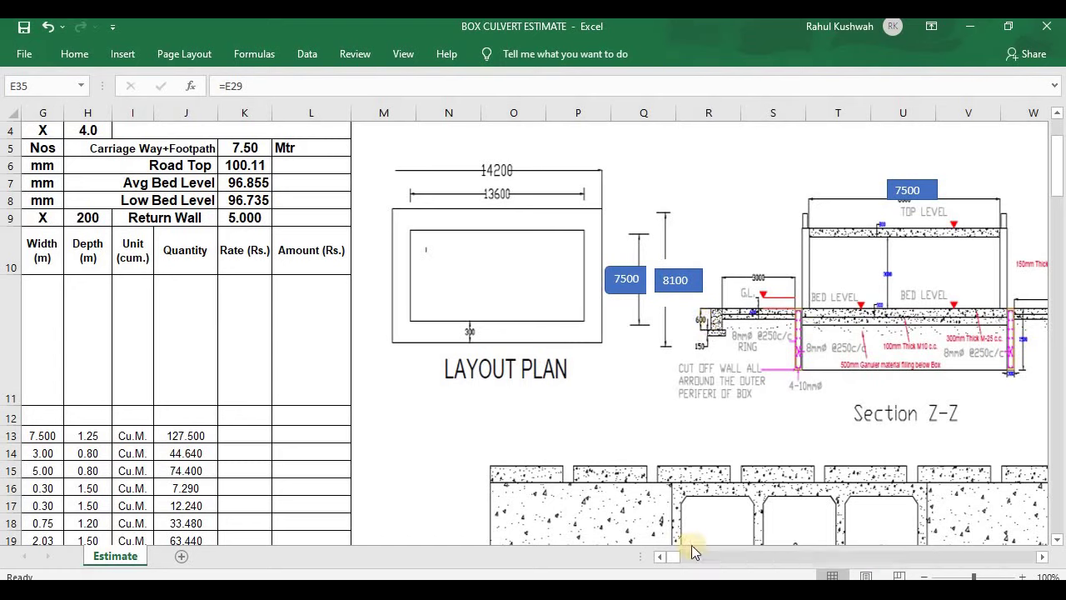
{"action": "left_click", "coordinate": [659, 556]}
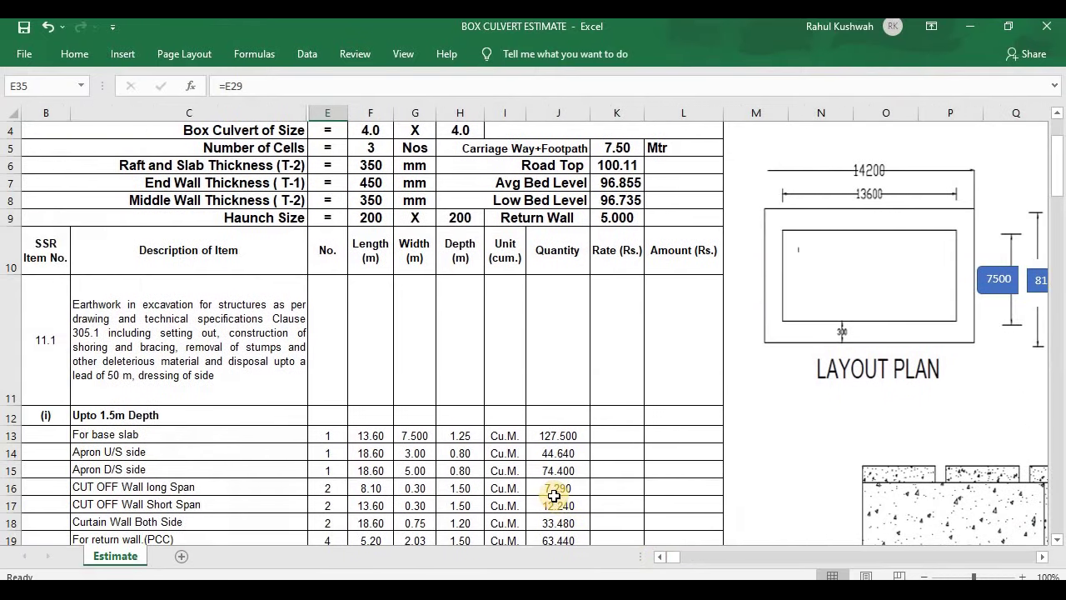
{"action": "scroll", "coordinate": [550, 497], "scroll_direction": "down", "scroll_amount": 1}
{"action": "scroll", "coordinate": [550, 497], "scroll_direction": "down", "scroll_amount": 4}
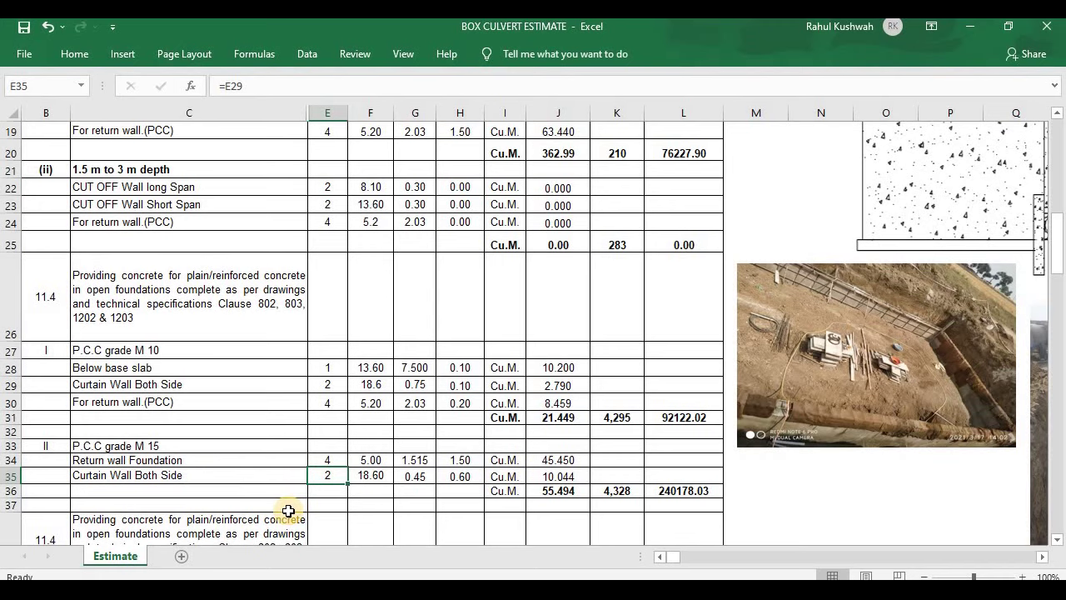
- Check the Return wall Foundation quantity formula under P.C.C grade M 15 against the row's number, length, width and depth
{"action": "scroll", "coordinate": [539, 414], "scroll_direction": "down", "scroll_amount": 1}
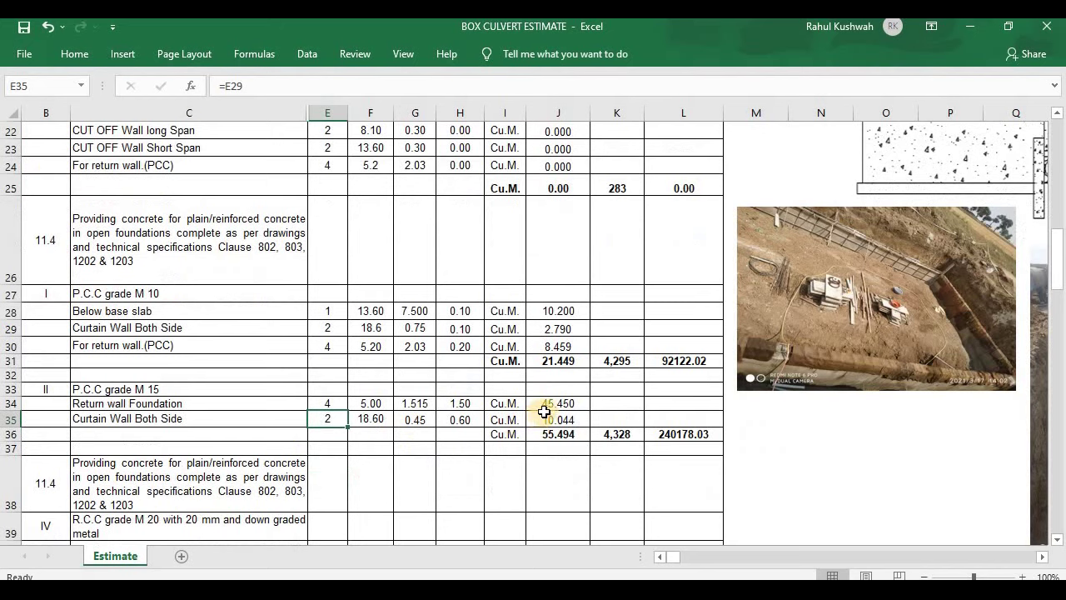
{"action": "left_click", "coordinate": [546, 406]}
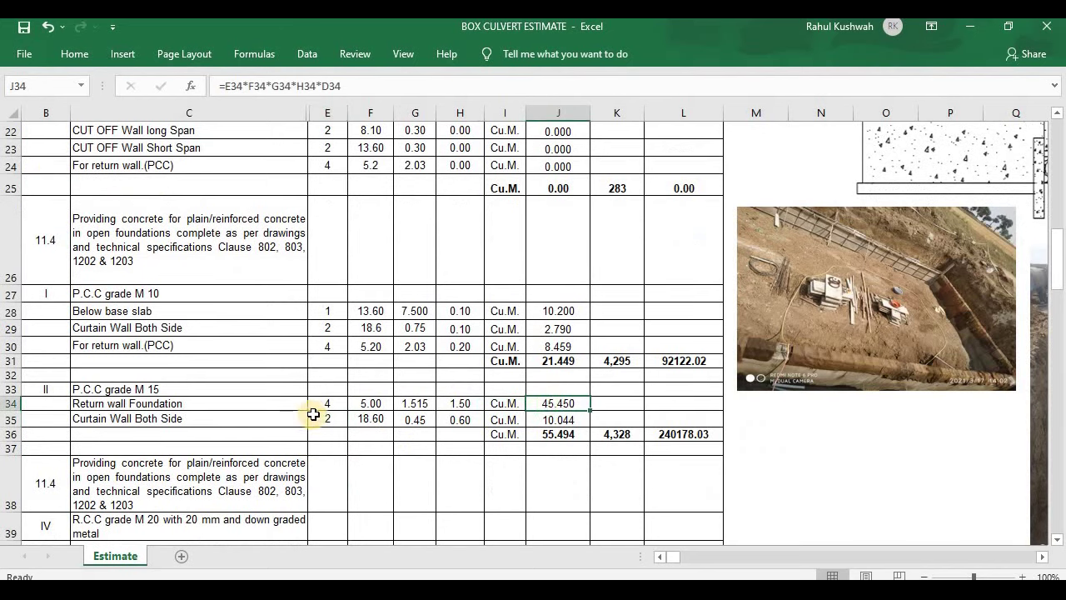
{"action": "left_click", "coordinate": [314, 405]}
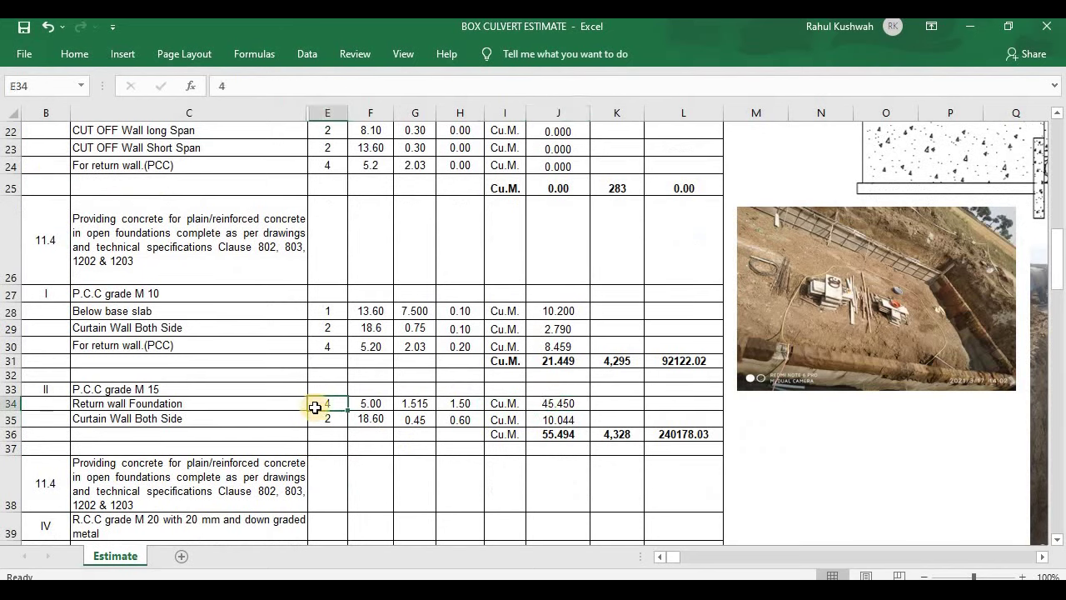
{"action": "left_click", "coordinate": [359, 405]}
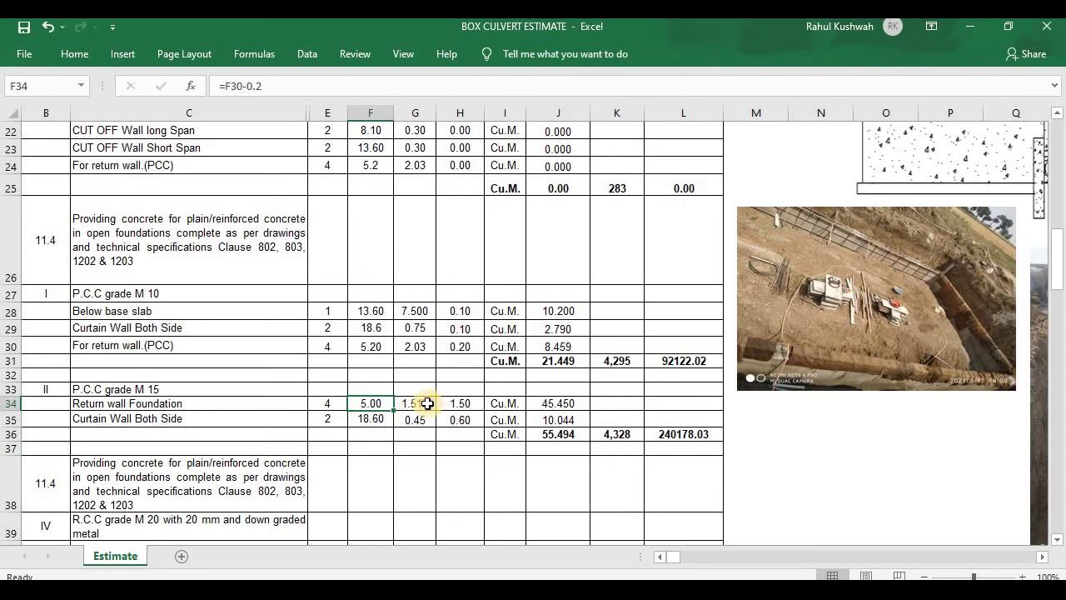
{"action": "left_click", "coordinate": [421, 404]}
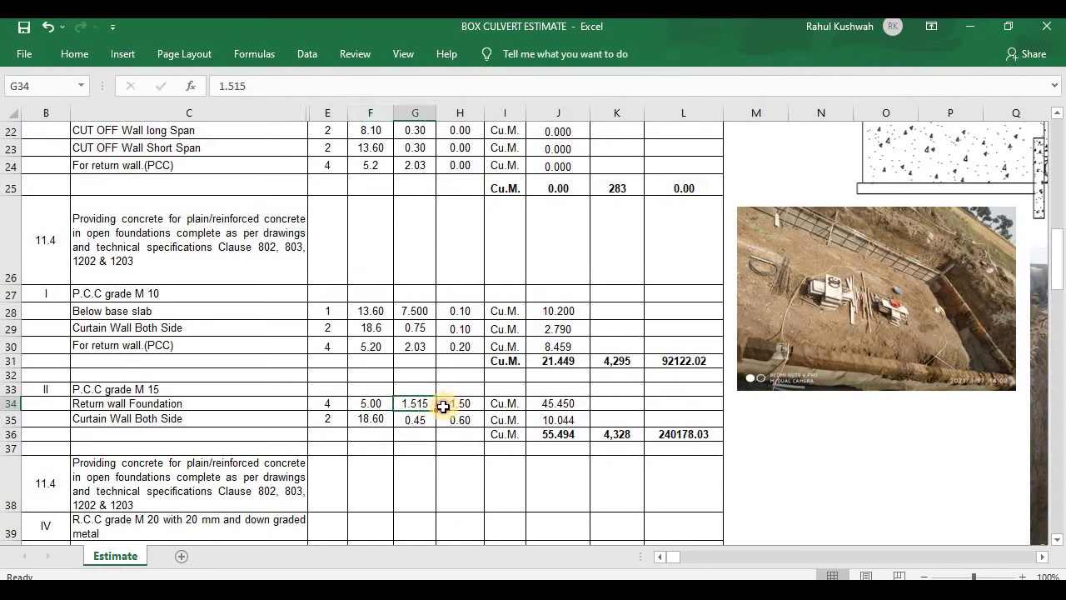
{"action": "left_click", "coordinate": [445, 405]}
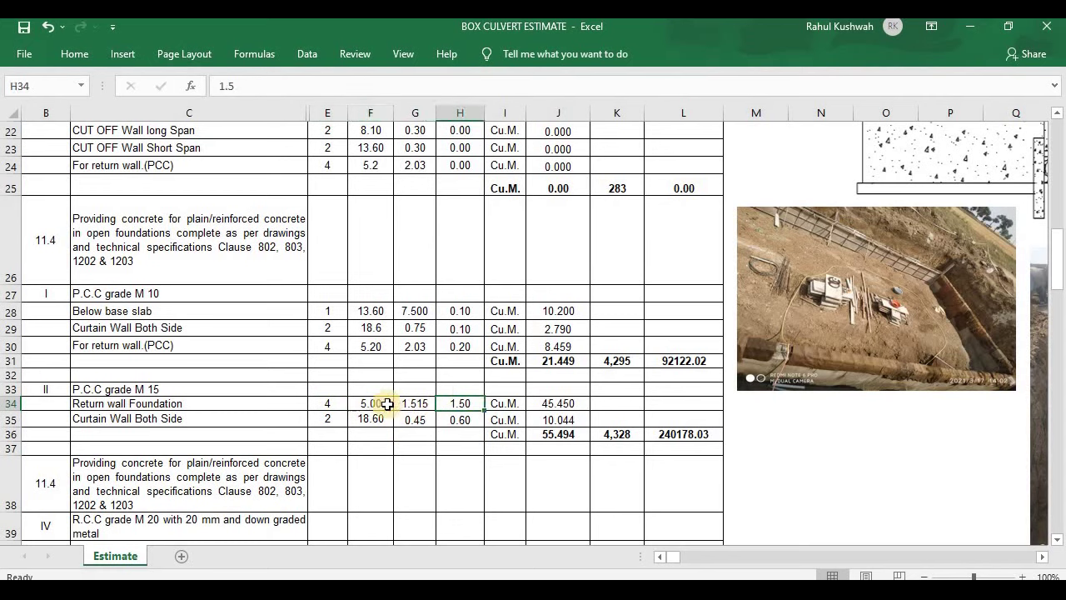
{"action": "left_click", "coordinate": [537, 407]}
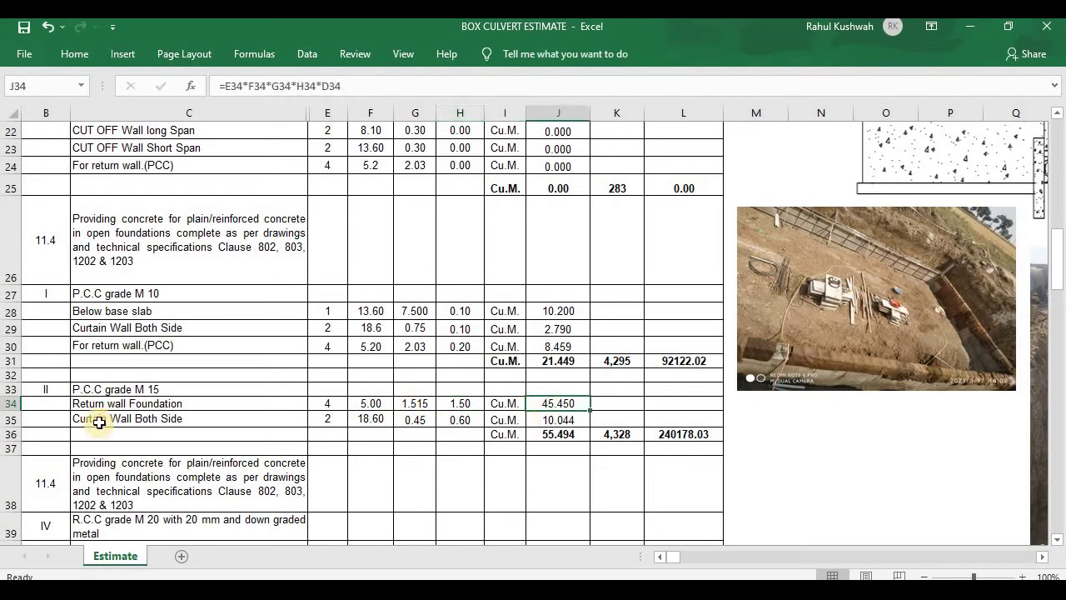
- Inspect the number, length, width, depth and quantity formula of the Curtain Wall Both Side row under P.C.C grade M 15
{"action": "left_click", "coordinate": [319, 418]}
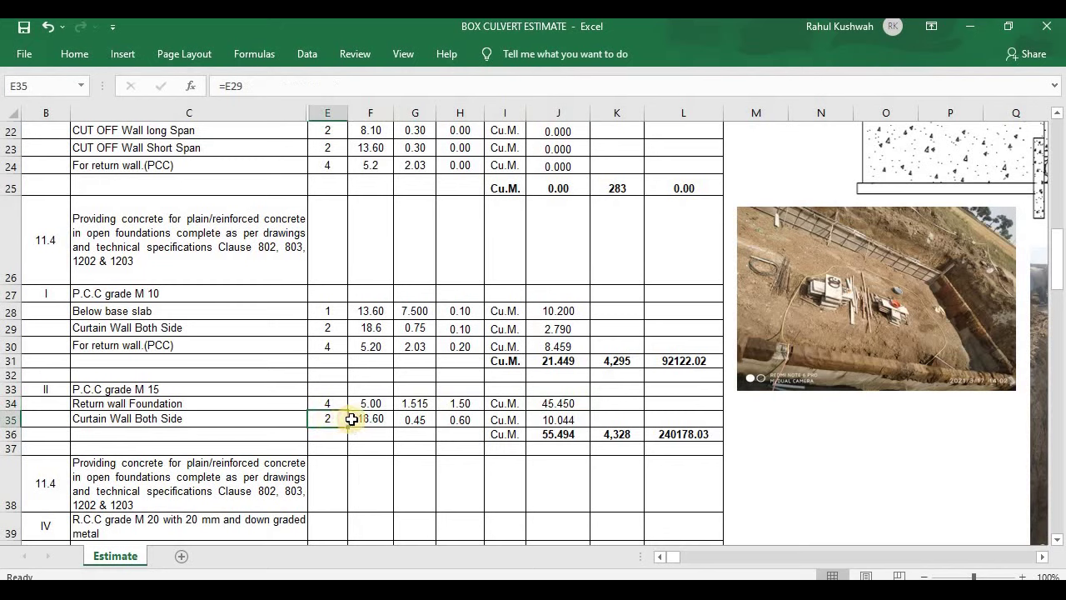
{"action": "left_click", "coordinate": [354, 418]}
{"action": "left_click", "coordinate": [403, 420]}
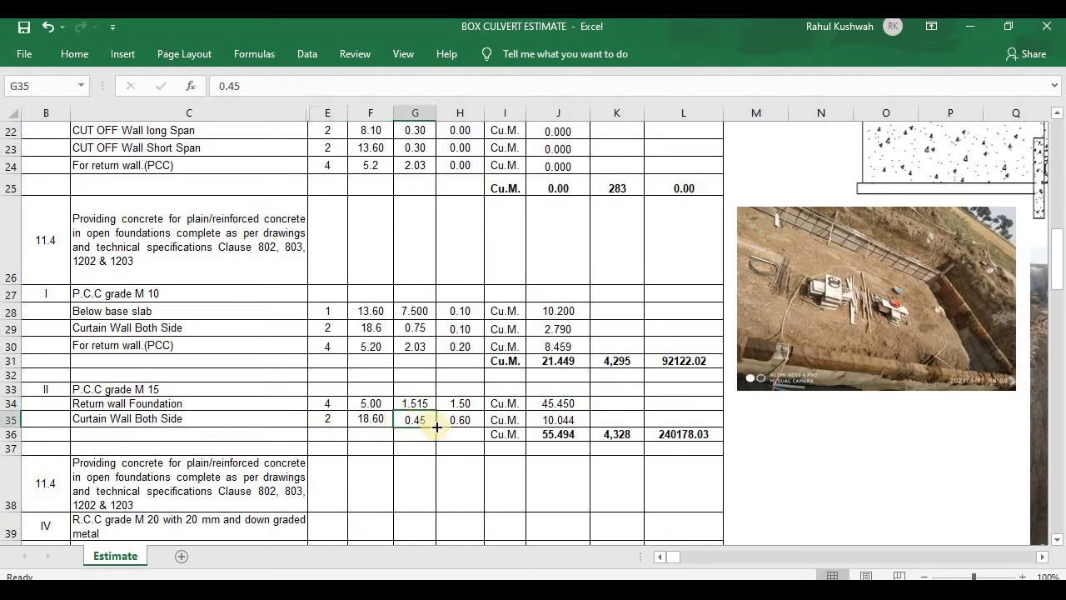
{"action": "left_click", "coordinate": [440, 422]}
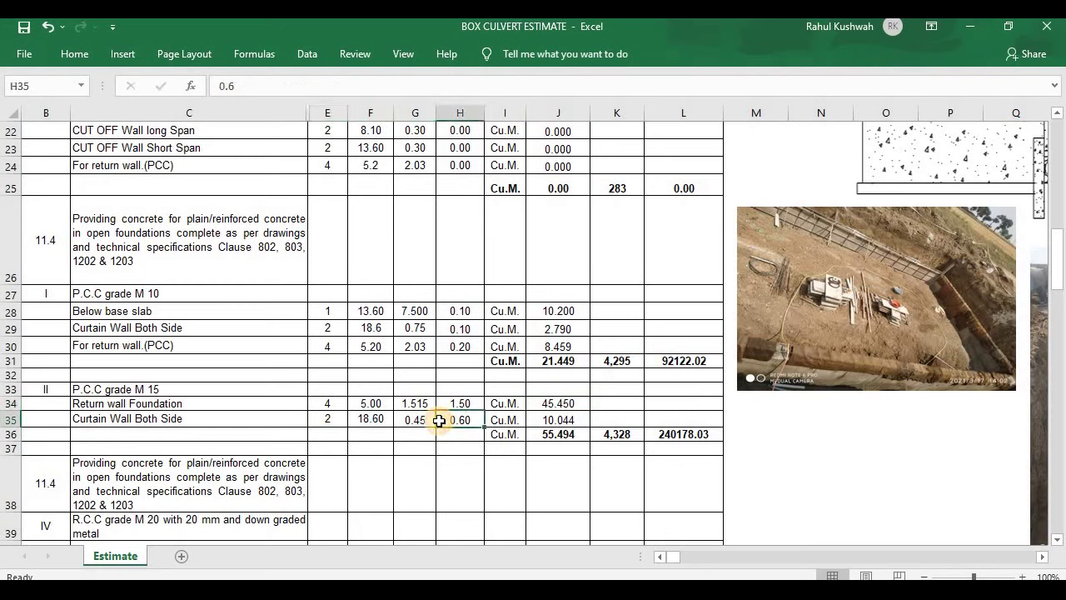
{"action": "left_click", "coordinate": [533, 420]}
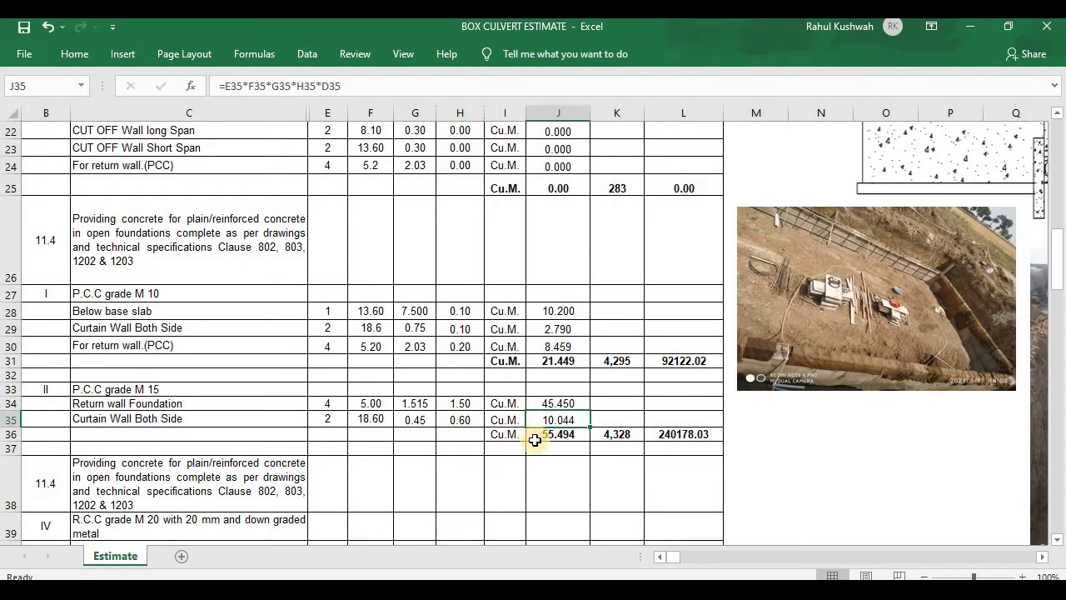
- Check the quantity sum, rate and amount formula in the P.C.C grade M 15 total row
{"action": "left_click", "coordinate": [535, 440]}
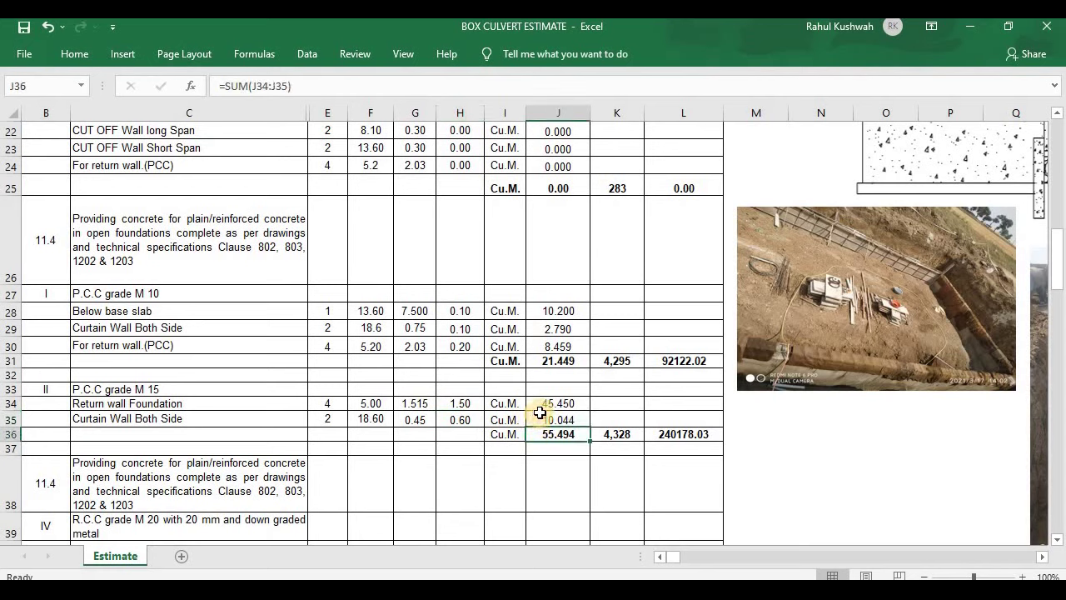
{"action": "left_click_drag", "start_coordinate": [540, 402], "coordinate": [543, 418]}
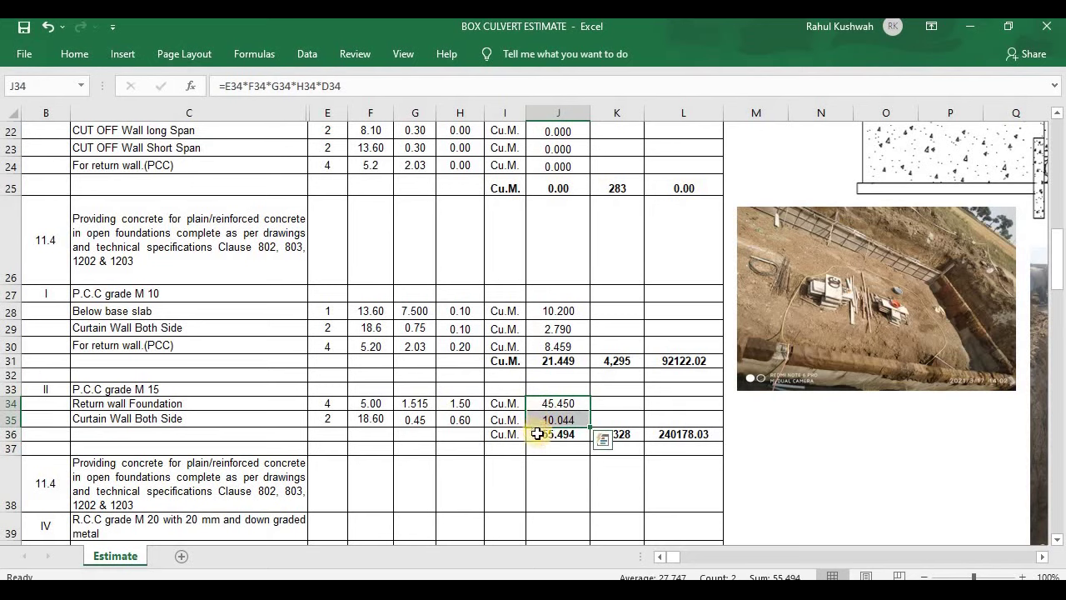
{"action": "left_click", "coordinate": [538, 435]}
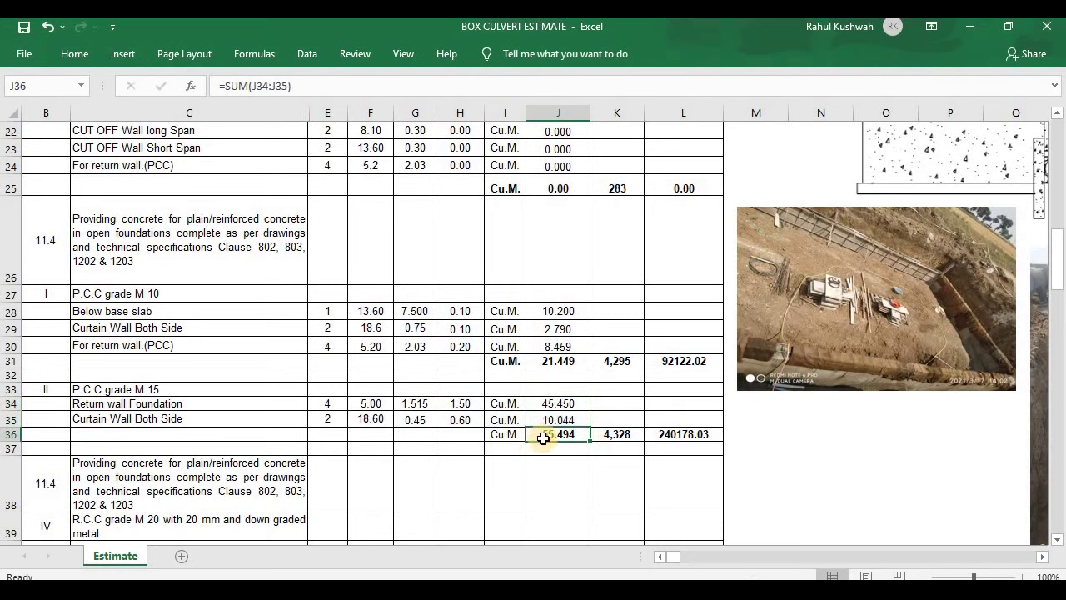
{"action": "left_click", "coordinate": [597, 437]}
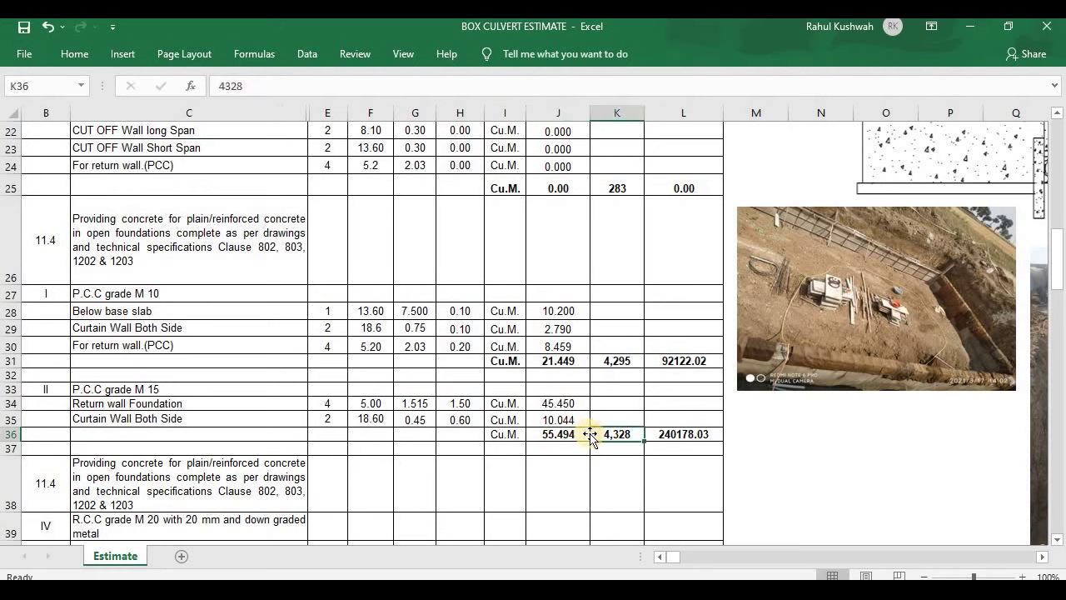
{"action": "left_click", "coordinate": [653, 433]}
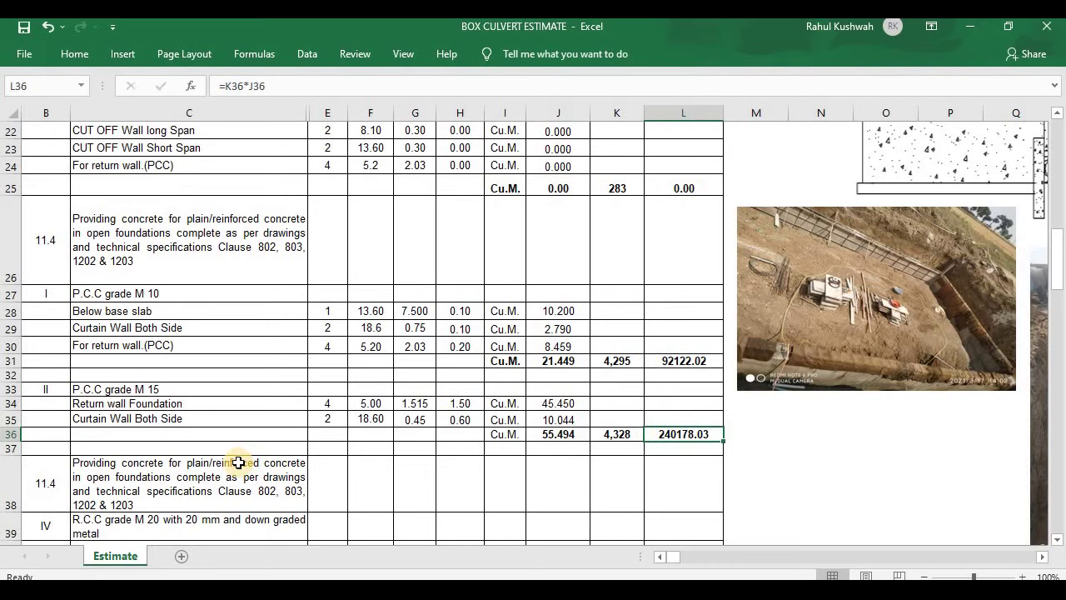
- Review item 3's open foundation concrete description, the R.C.C grade M 20 heading and its rate
{"action": "scroll", "coordinate": [28, 262], "scroll_direction": "down", "scroll_amount": 3}
{"action": "scroll", "coordinate": [28, 261], "scroll_direction": "left", "scroll_amount": 1}
{"action": "left_click", "coordinate": [50, 254]}
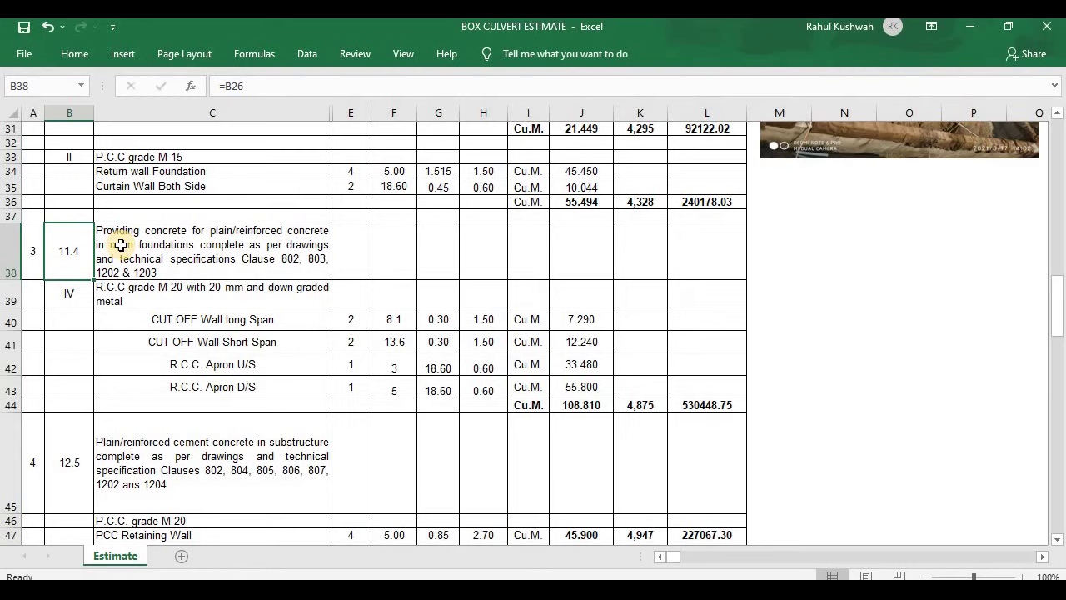
{"action": "left_click", "coordinate": [121, 294]}
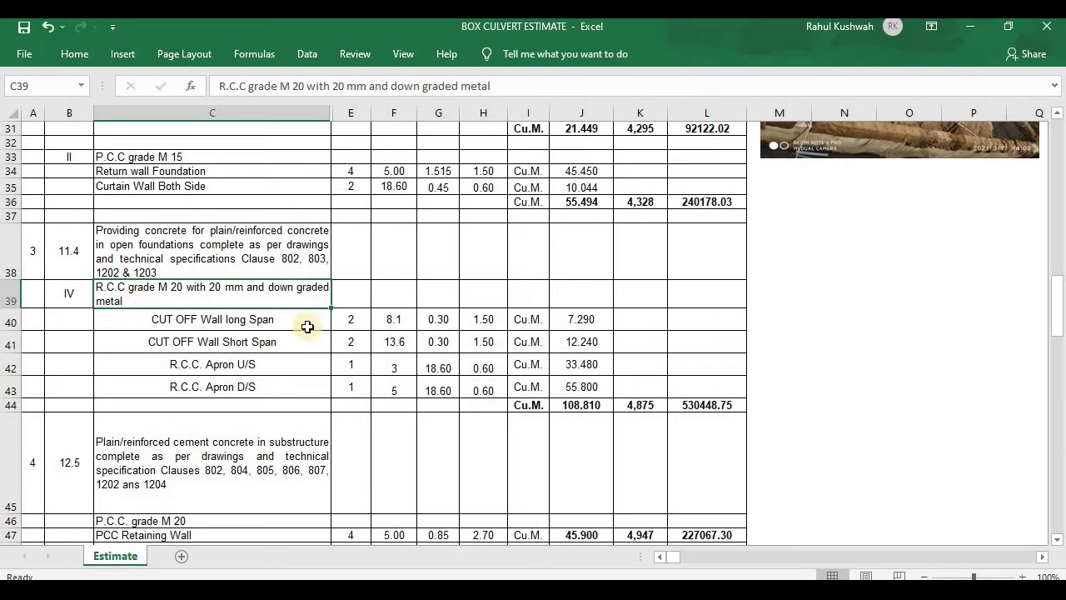
{"action": "left_click", "coordinate": [621, 406]}
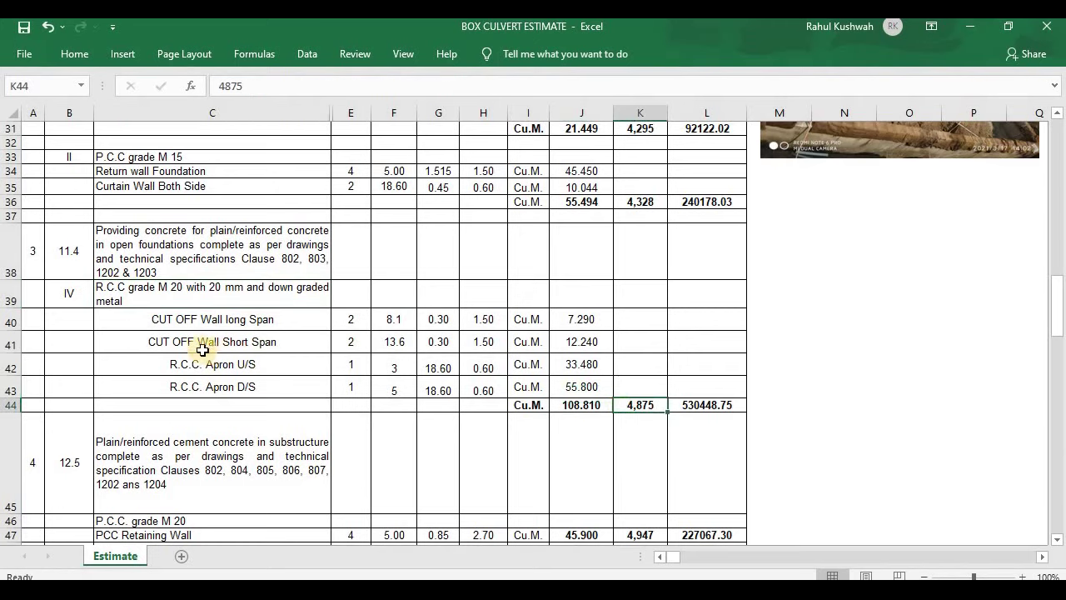
- Check the R.C.C grade M 20 heading and rate against item 3's schedule references in column B
{"action": "left_click", "coordinate": [163, 298]}
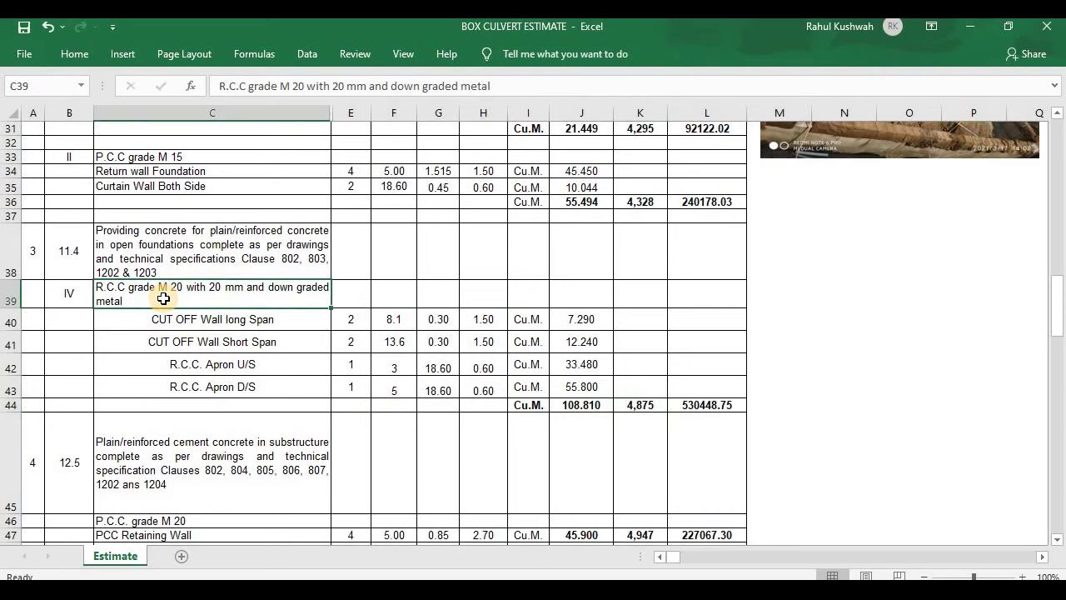
{"action": "double_click", "coordinate": [618, 406]}
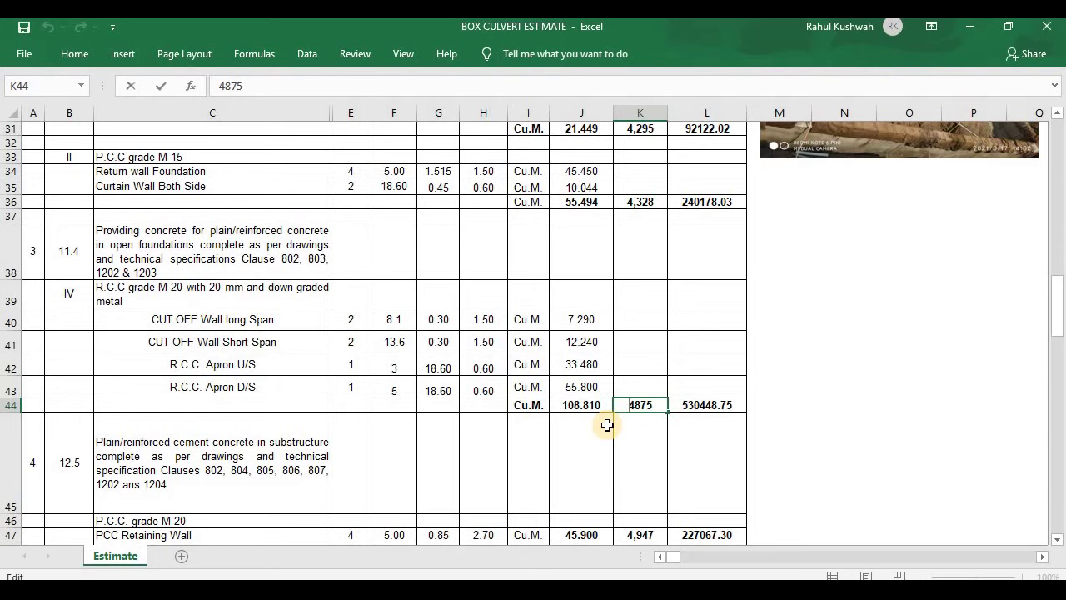
{"action": "left_click", "coordinate": [74, 275]}
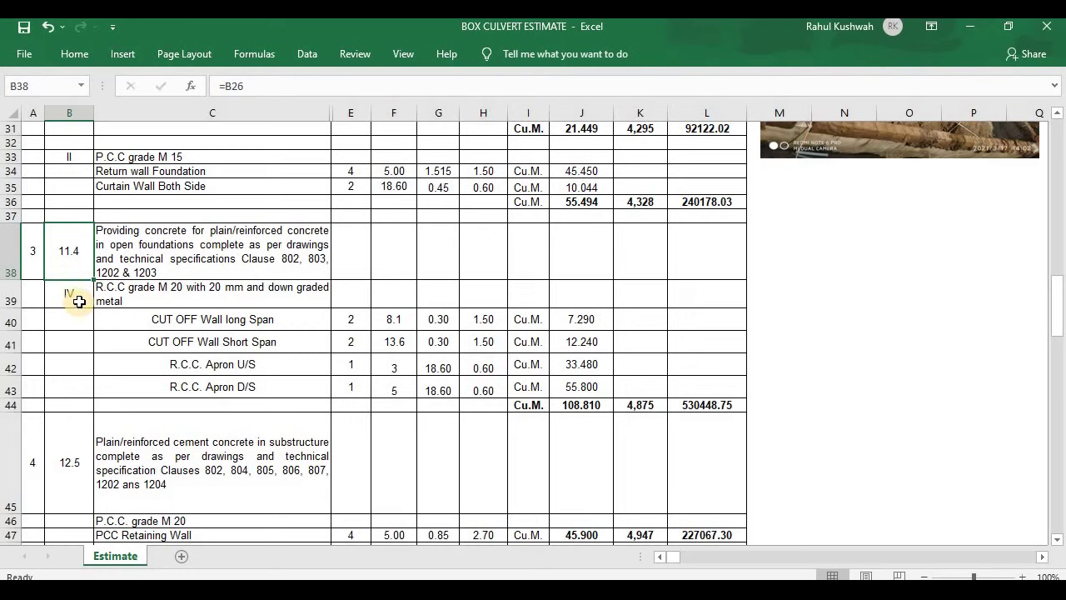
{"action": "left_click", "coordinate": [80, 300]}
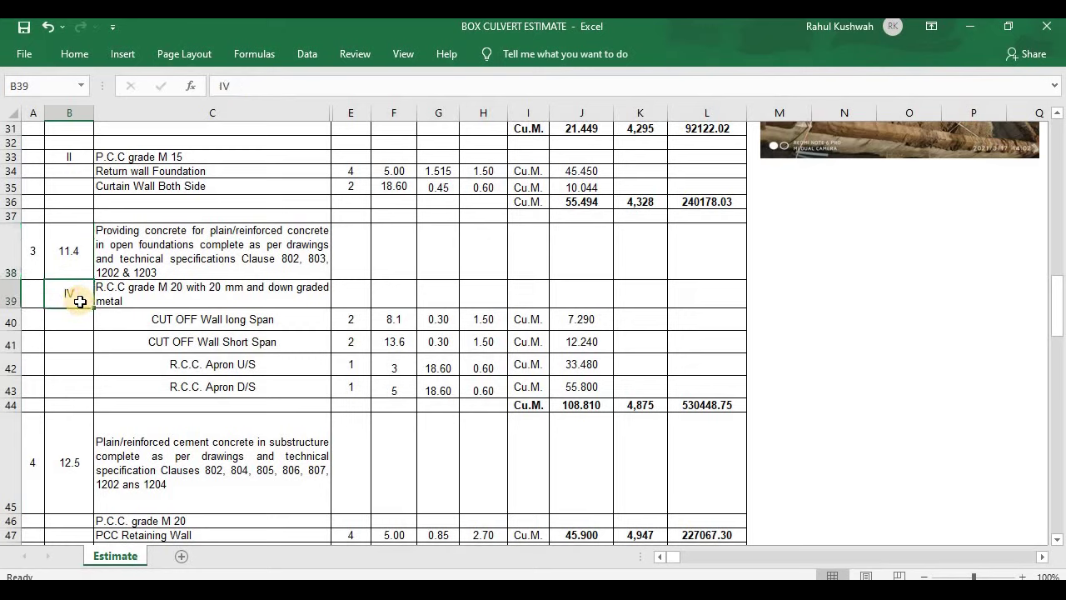
{"action": "left_click", "coordinate": [71, 260]}
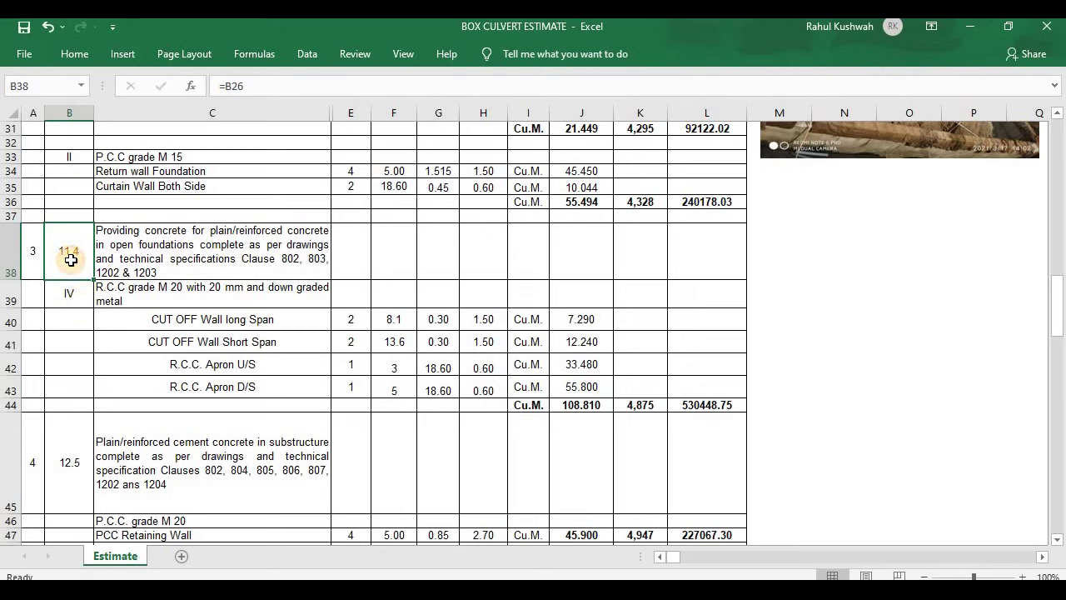
{"action": "left_click", "coordinate": [50, 298]}
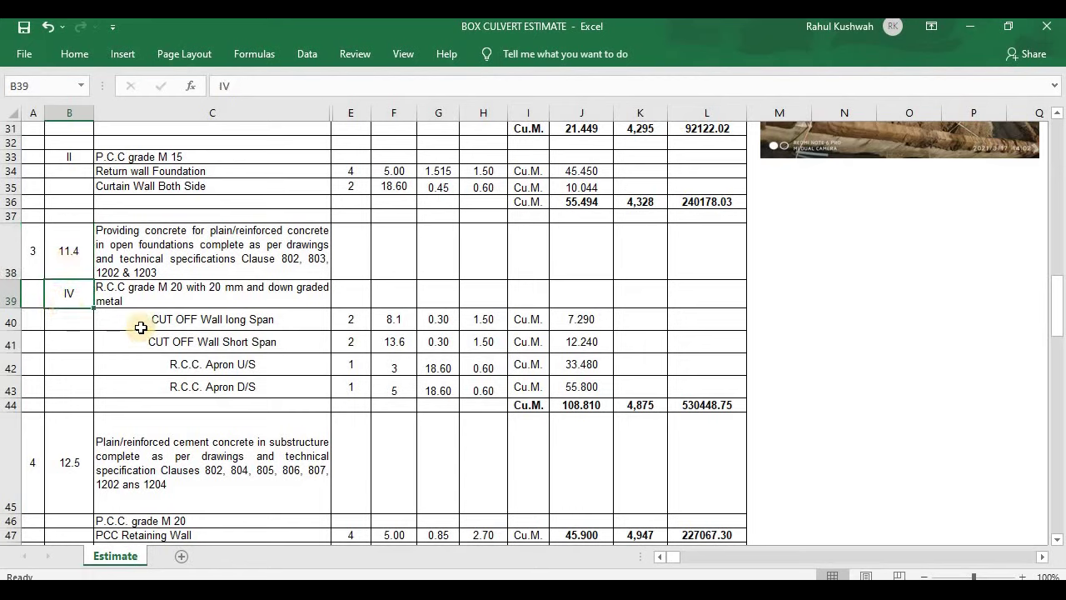
{"action": "double_click", "coordinate": [139, 299]}
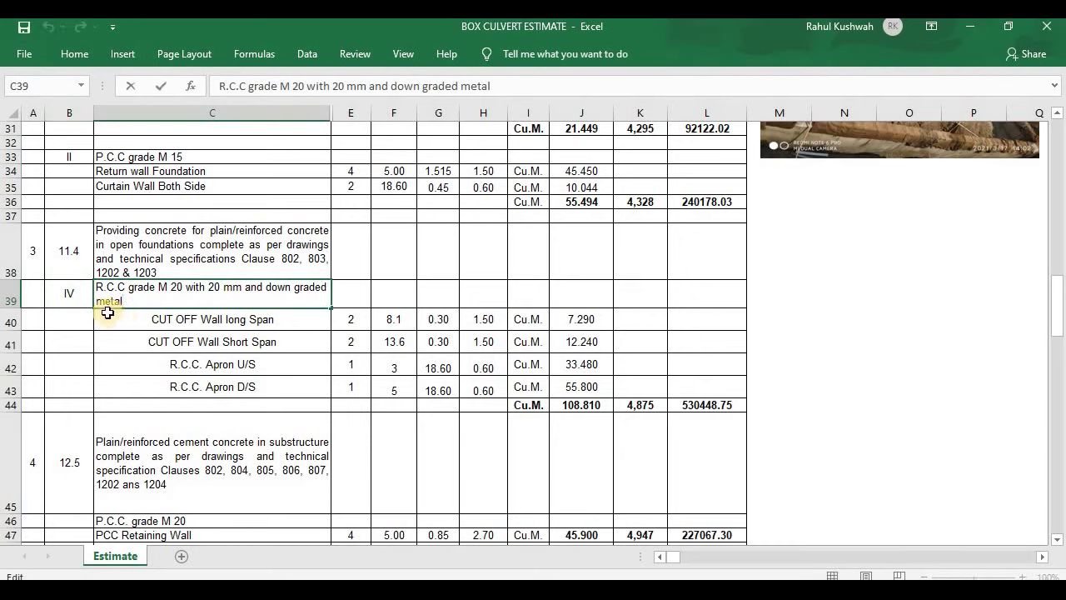
- Inspect the number, length, width, depth and quantity formula of the CUT OFF Wall long Span row under R.C.C grade M 20
{"action": "left_click", "coordinate": [116, 319]}
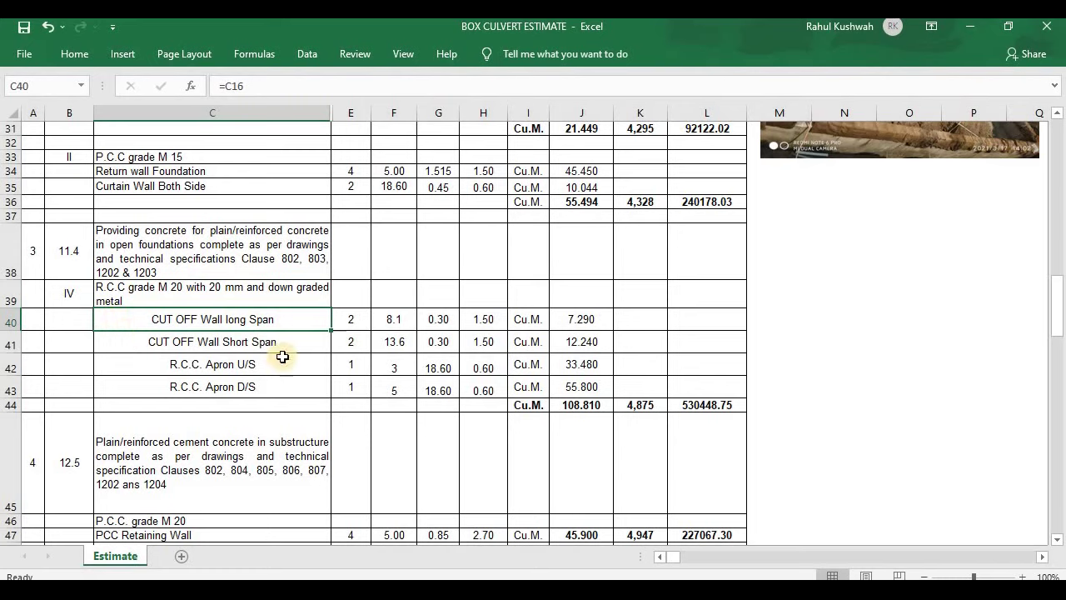
{"action": "left_click", "coordinate": [234, 343]}
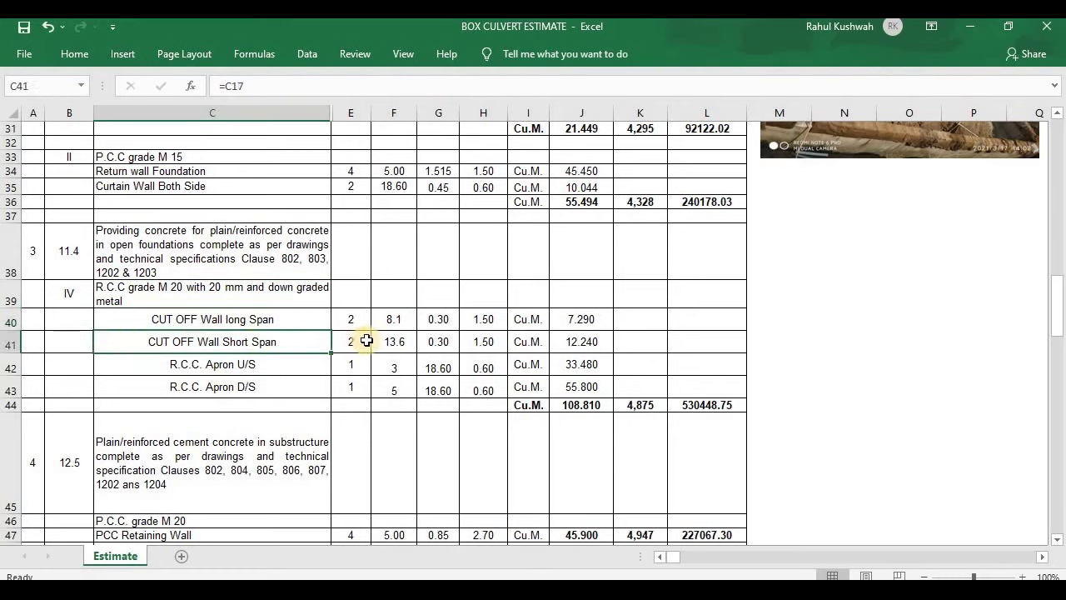
{"action": "left_click", "coordinate": [120, 317]}
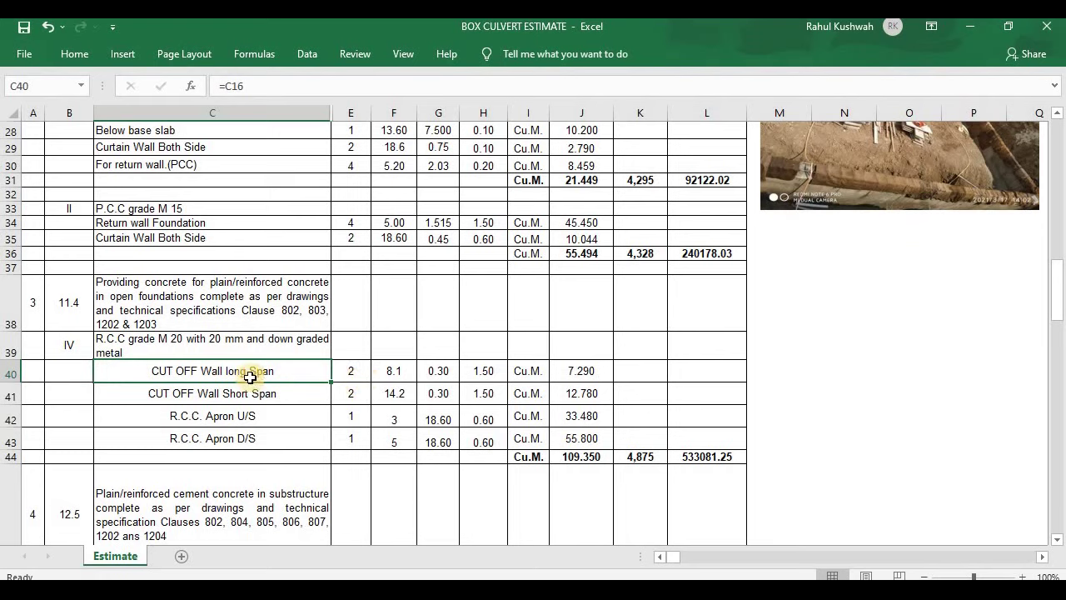
{"action": "left_click", "coordinate": [338, 376]}
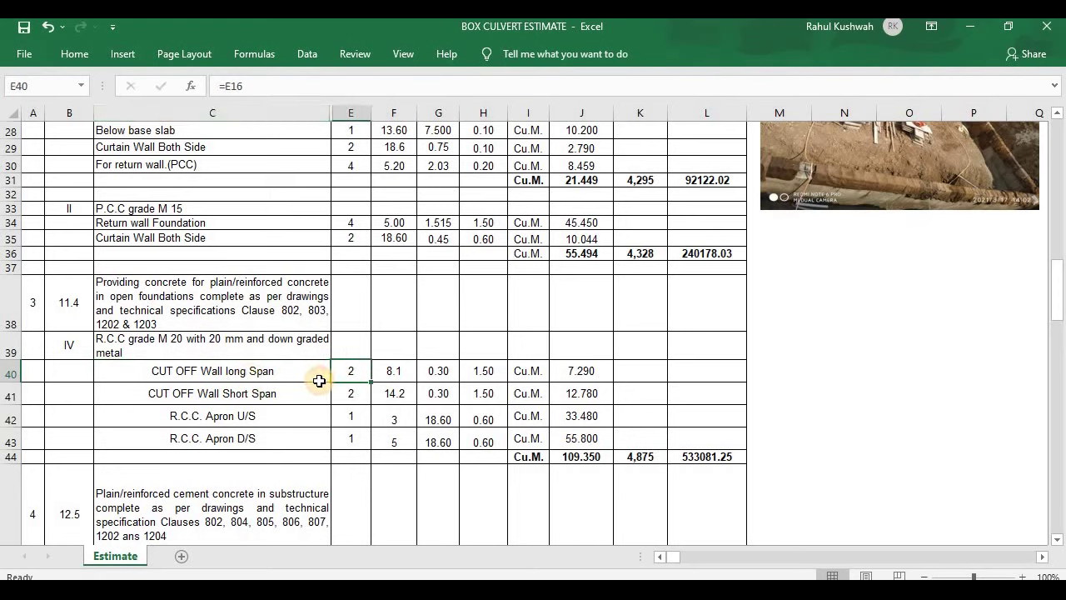
{"action": "left_click", "coordinate": [409, 376]}
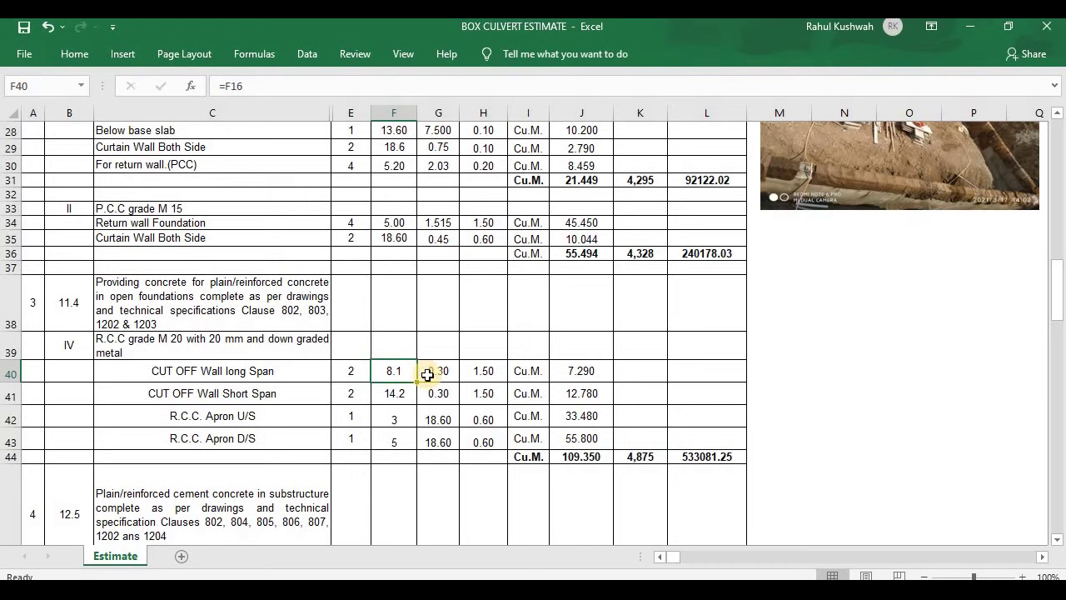
{"action": "left_click", "coordinate": [422, 379]}
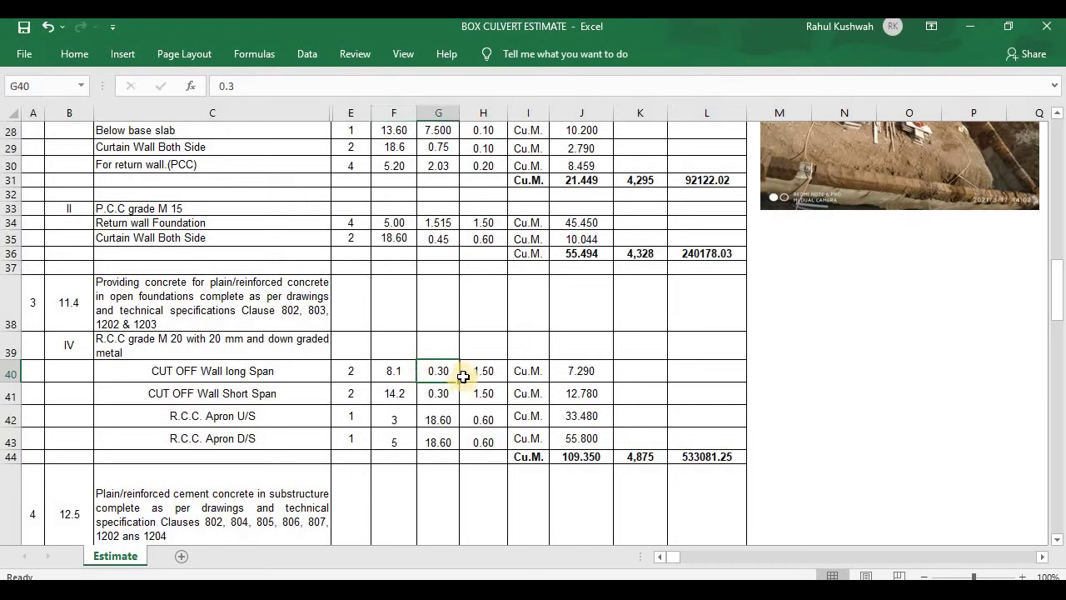
{"action": "left_click", "coordinate": [463, 377]}
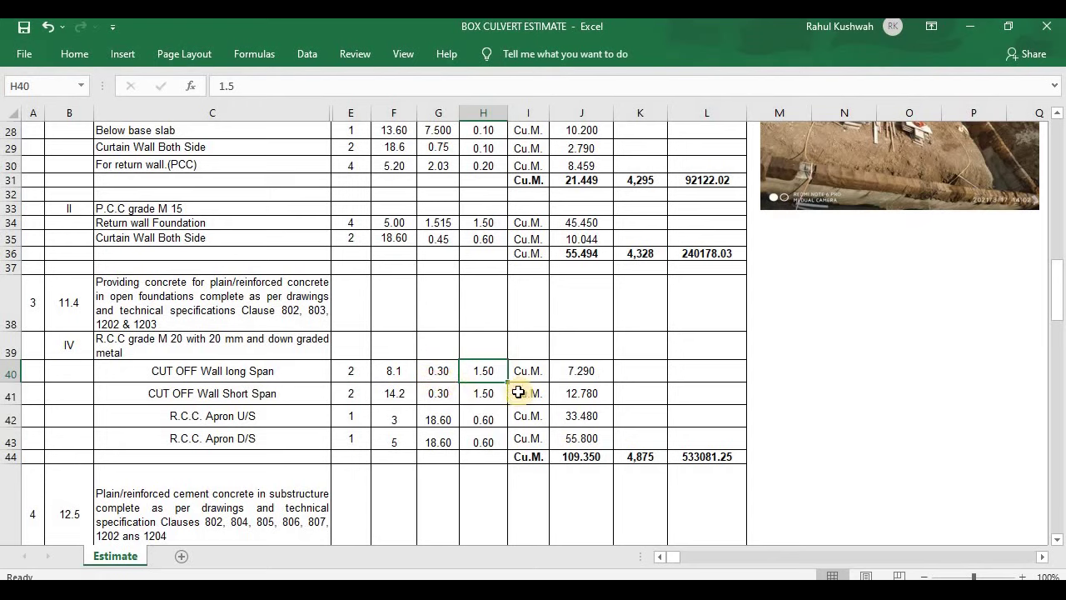
{"action": "left_click", "coordinate": [560, 373]}
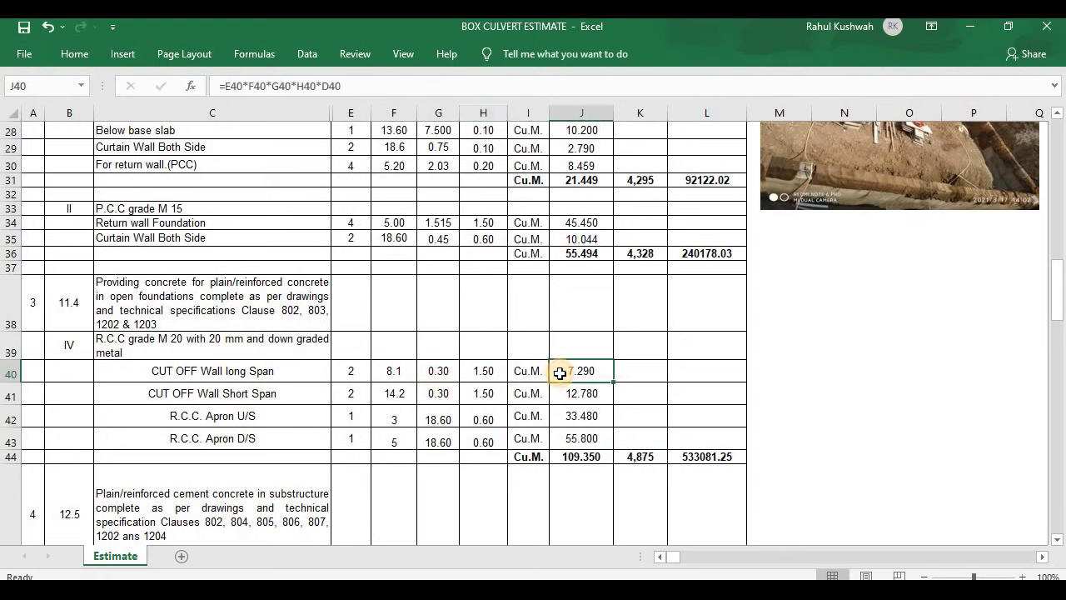
- Inspect the CUT OFF Wall Short Span row's length, width and depth, and the R.C.C. Apron U/S quantity formula
{"action": "left_click", "coordinate": [141, 394]}
{"action": "left_click", "coordinate": [375, 398]}
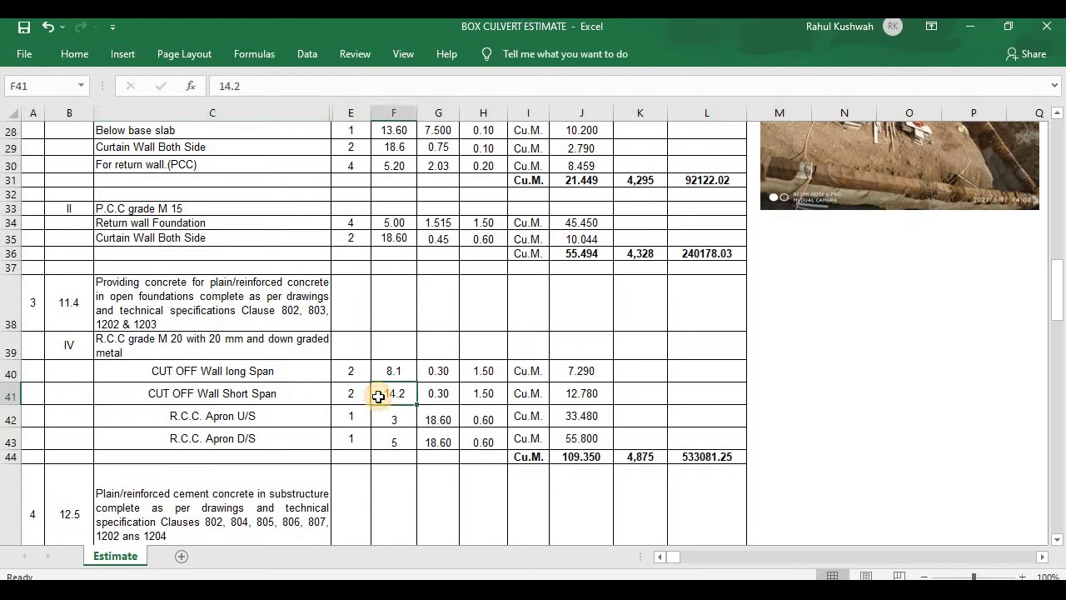
{"action": "left_click", "coordinate": [425, 400]}
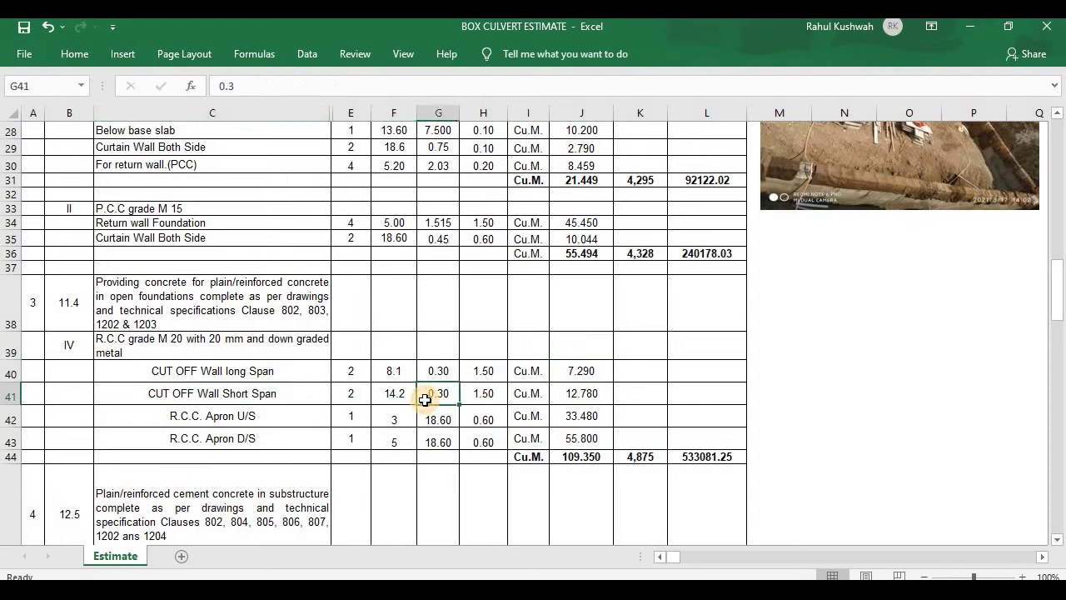
{"action": "left_click", "coordinate": [469, 397]}
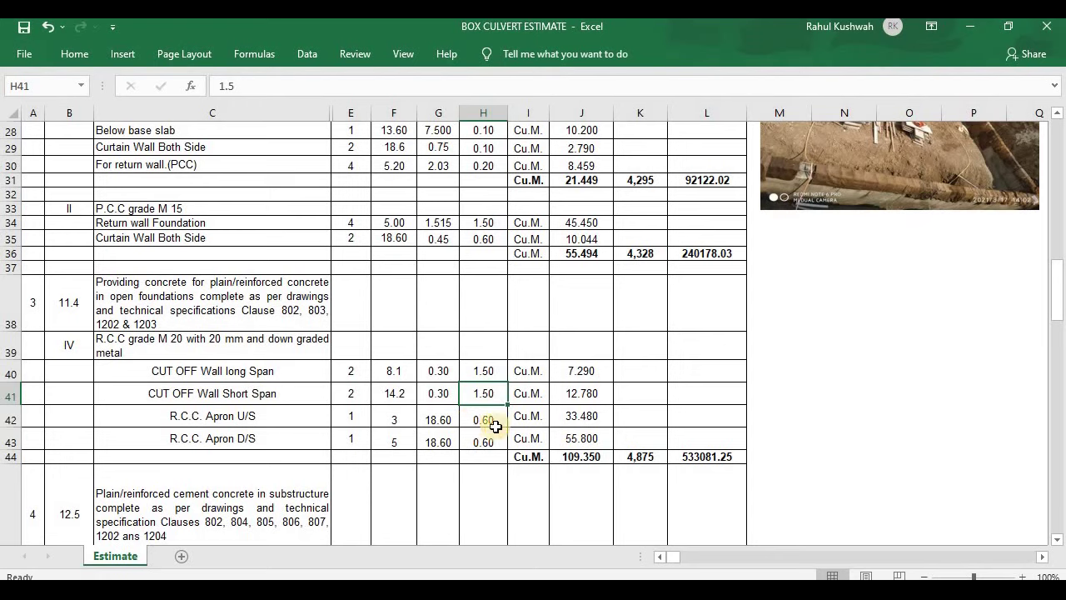
{"action": "left_click", "coordinate": [601, 420]}
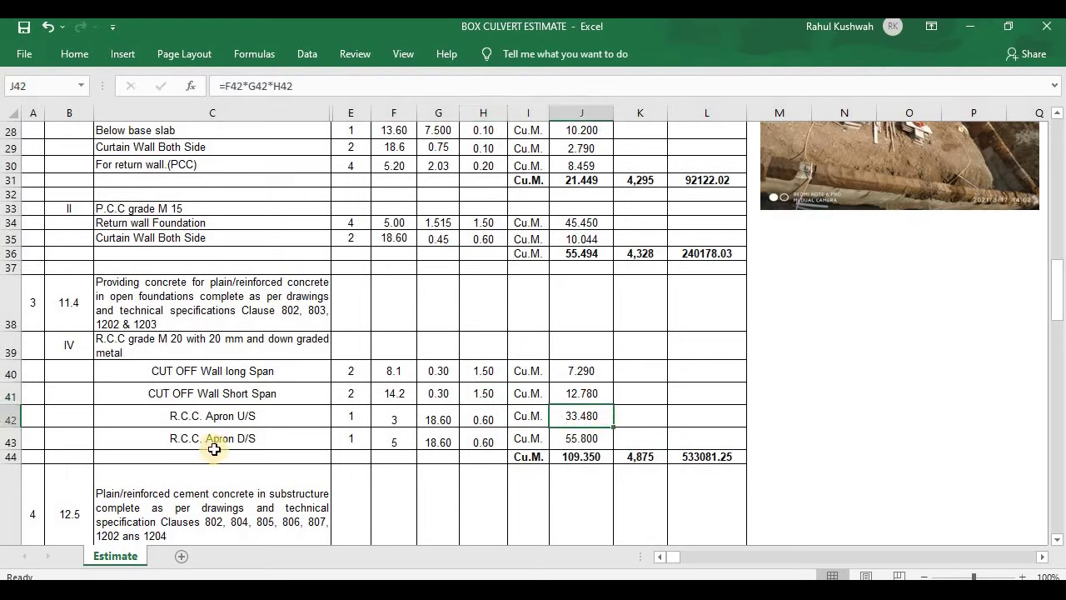
- Check the sum of the four R.C.C grade M 20 quantities, plus the rate and amount formula in the total row
{"action": "left_click", "coordinate": [624, 452]}
{"action": "left_click_drag", "start_coordinate": [559, 370], "coordinate": [549, 445]}
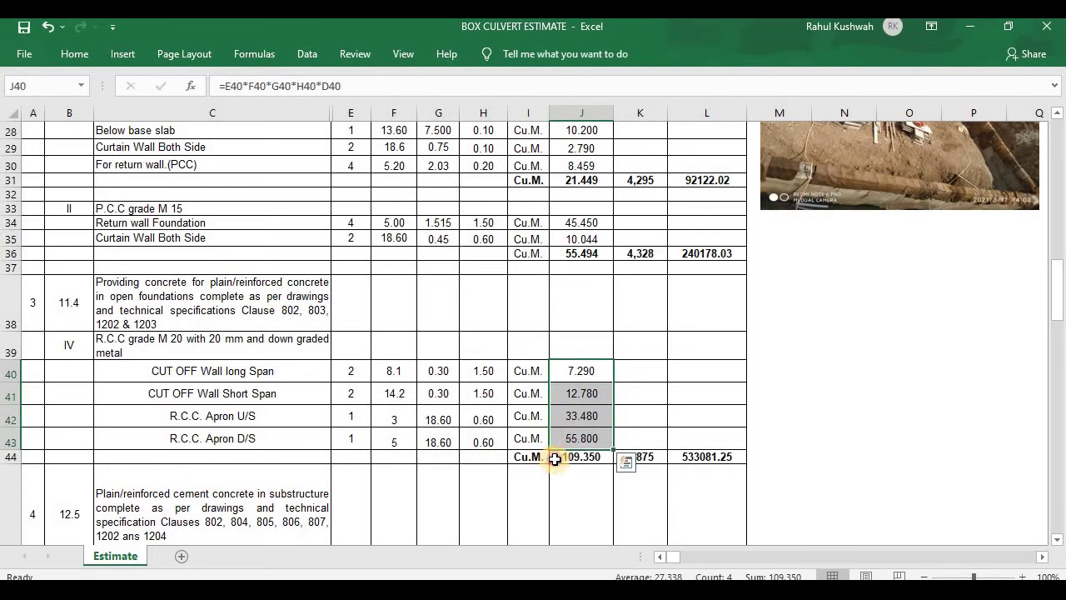
{"action": "left_click", "coordinate": [554, 458]}
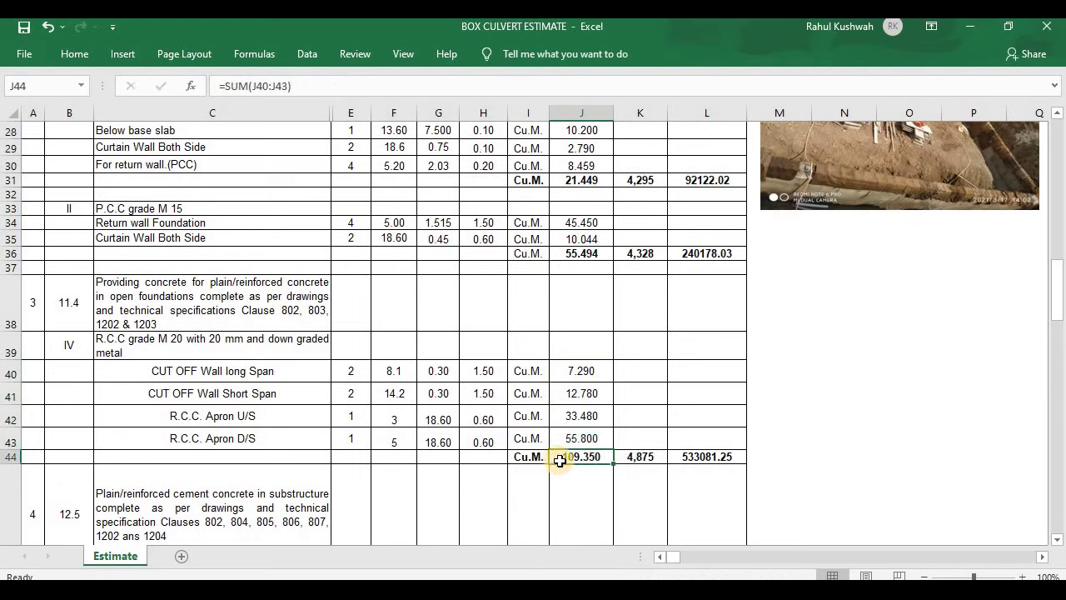
{"action": "left_click", "coordinate": [623, 458]}
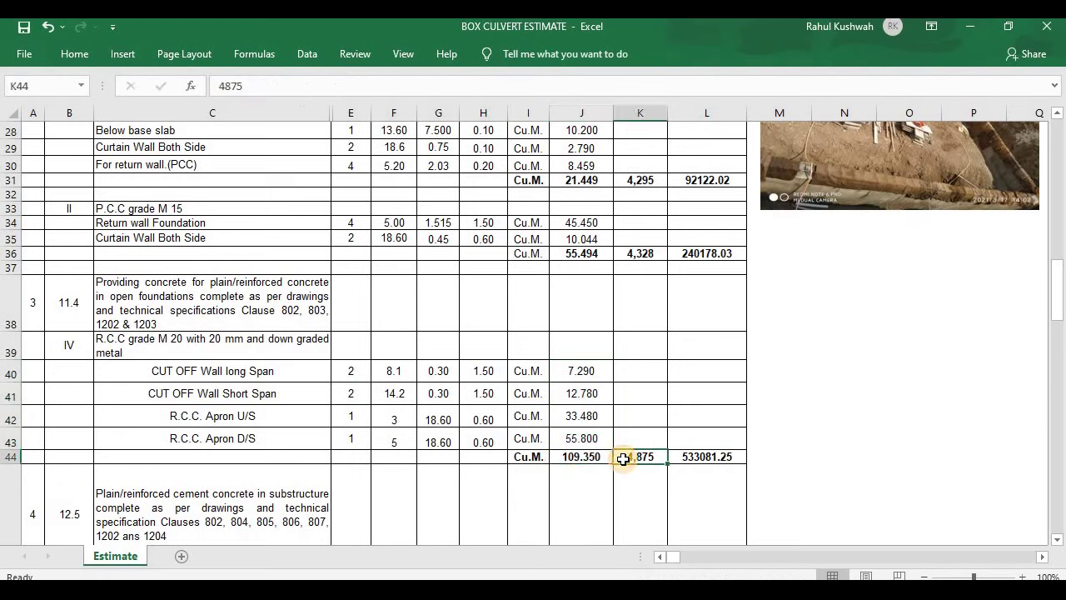
{"action": "left_click", "coordinate": [675, 455]}
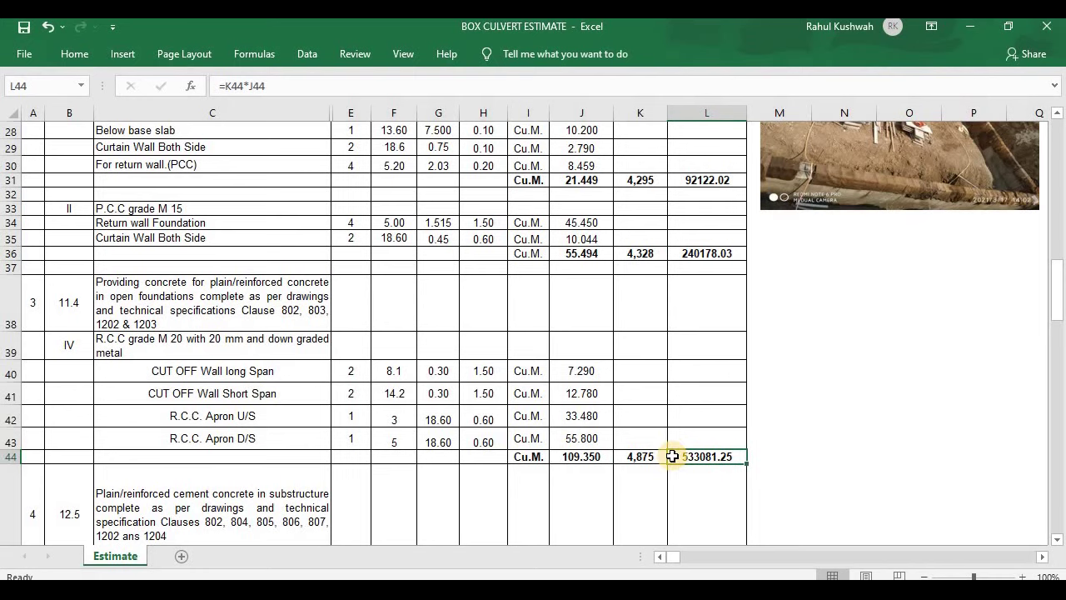
- Review item 4's P.C.C. grade M 20 substructure heading, its schedule reference and the PCC Retaining Wall rate
{"action": "scroll", "coordinate": [612, 437], "scroll_direction": "down", "scroll_amount": 3}
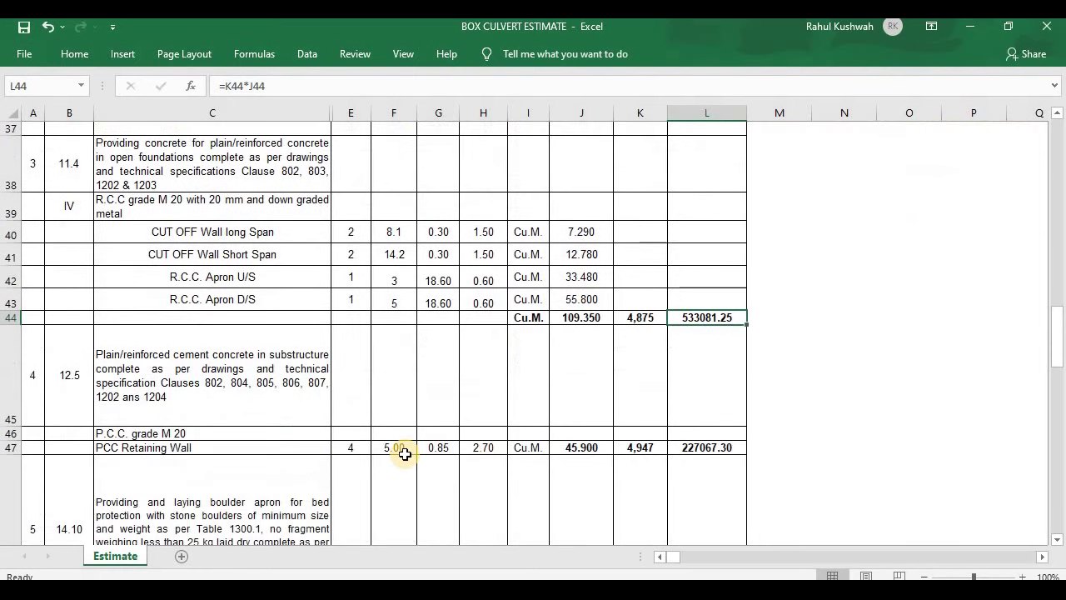
{"action": "left_click", "coordinate": [105, 435]}
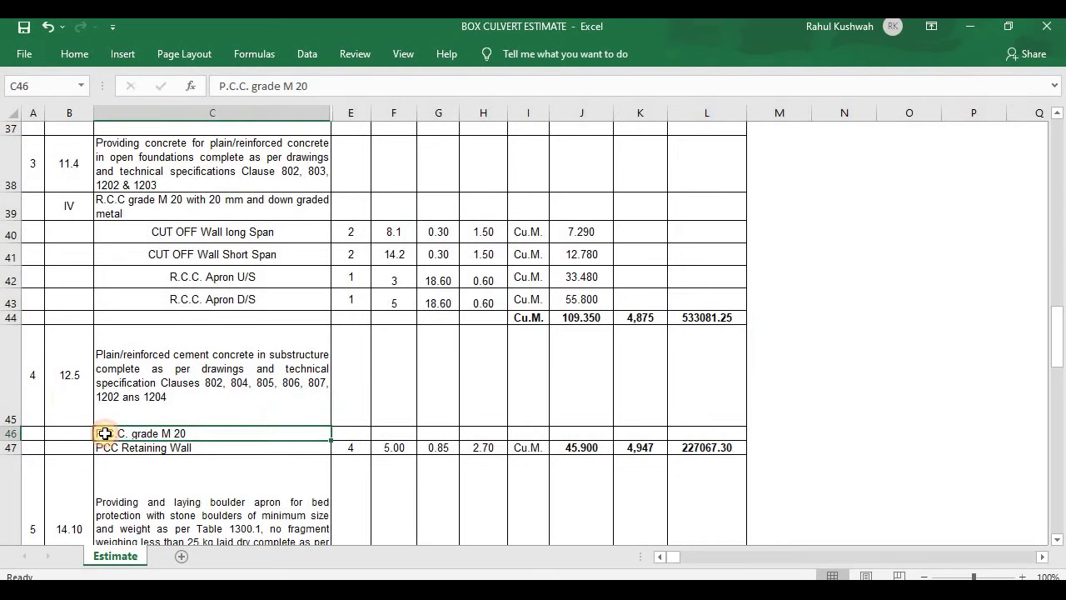
{"action": "left_click", "coordinate": [64, 396]}
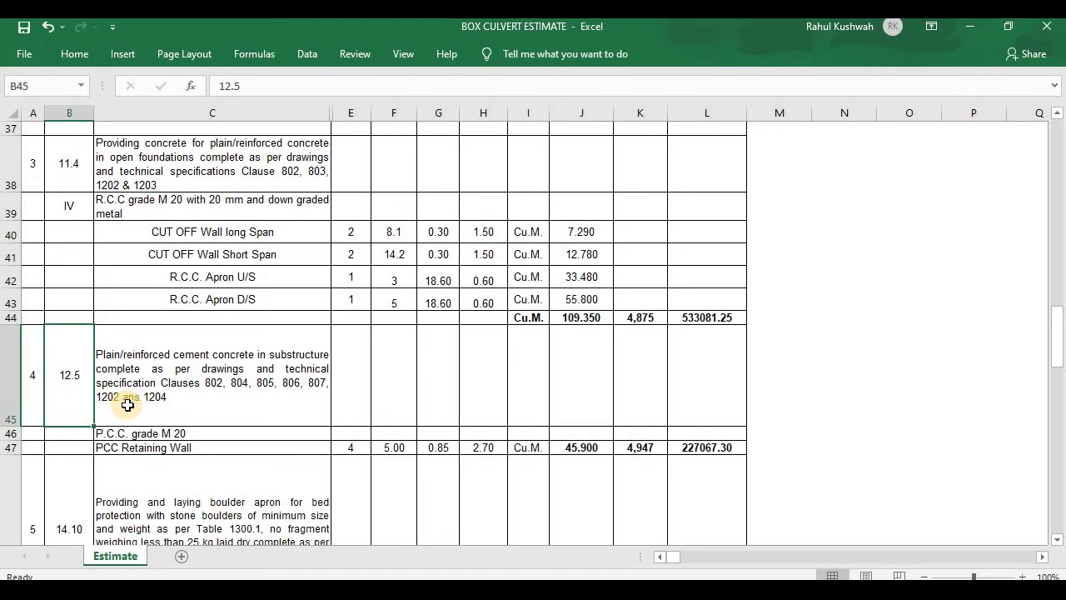
{"action": "left_click", "coordinate": [618, 447]}
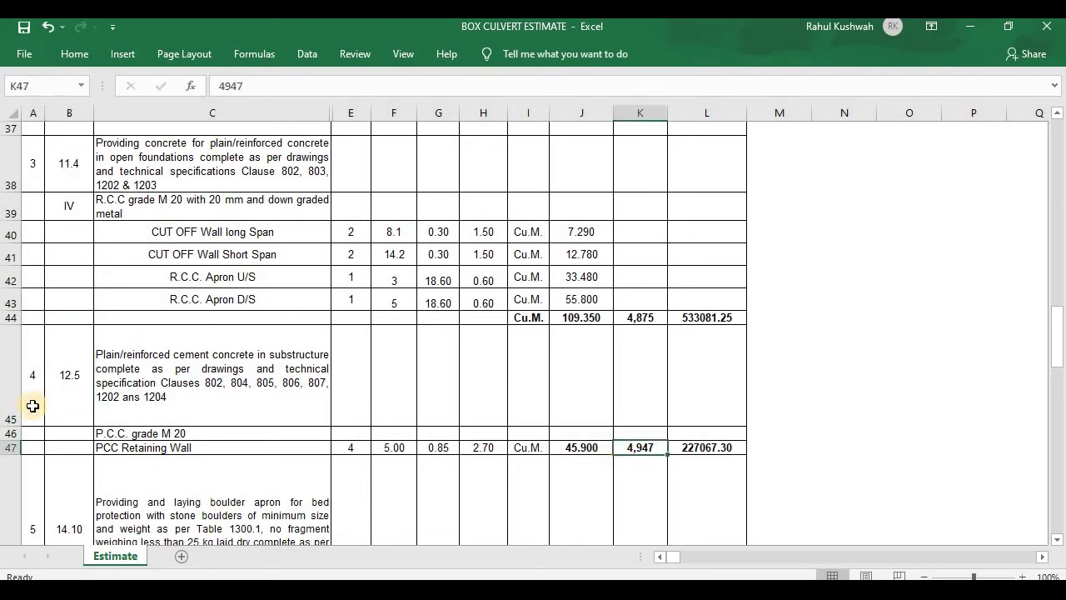
- Inspect the number, length, width, depth and rate of the PCC Retaining Wall row under P.C.C. grade M 20
{"action": "left_click", "coordinate": [105, 448]}
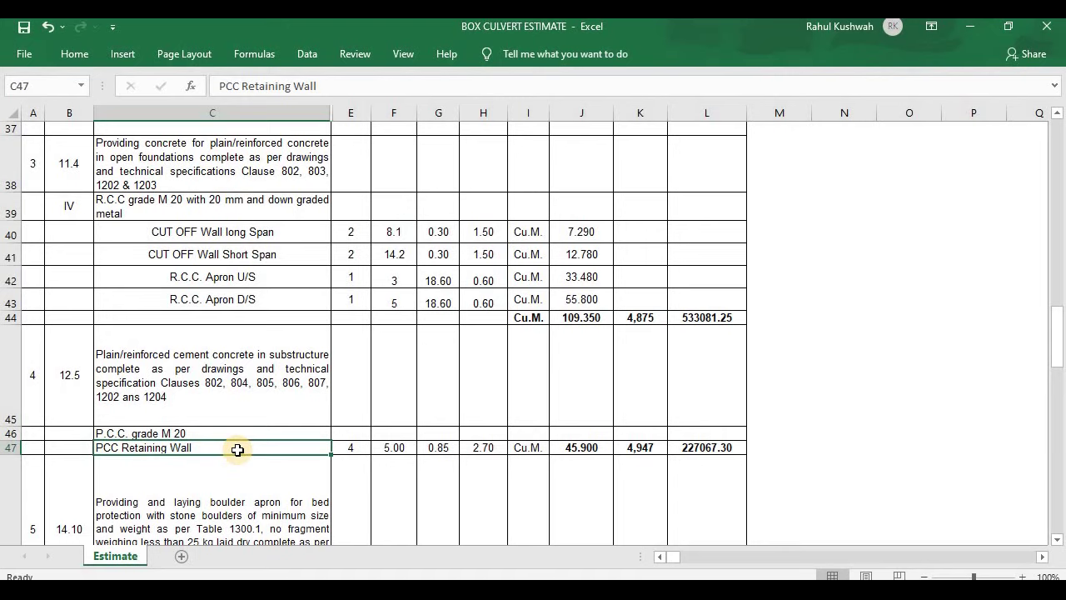
{"action": "left_click", "coordinate": [334, 450]}
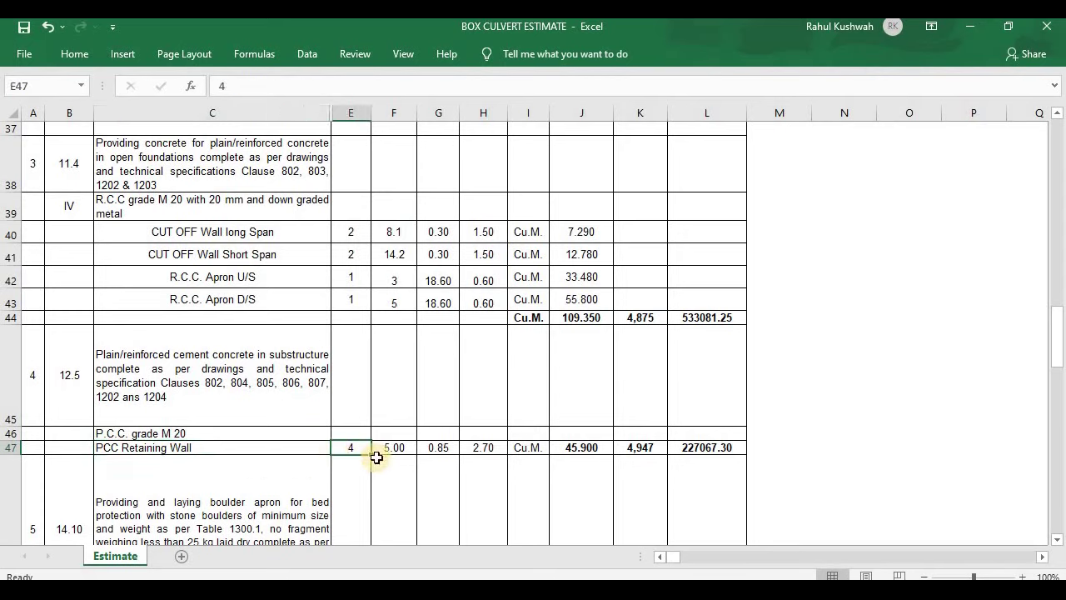
{"action": "left_click", "coordinate": [374, 450]}
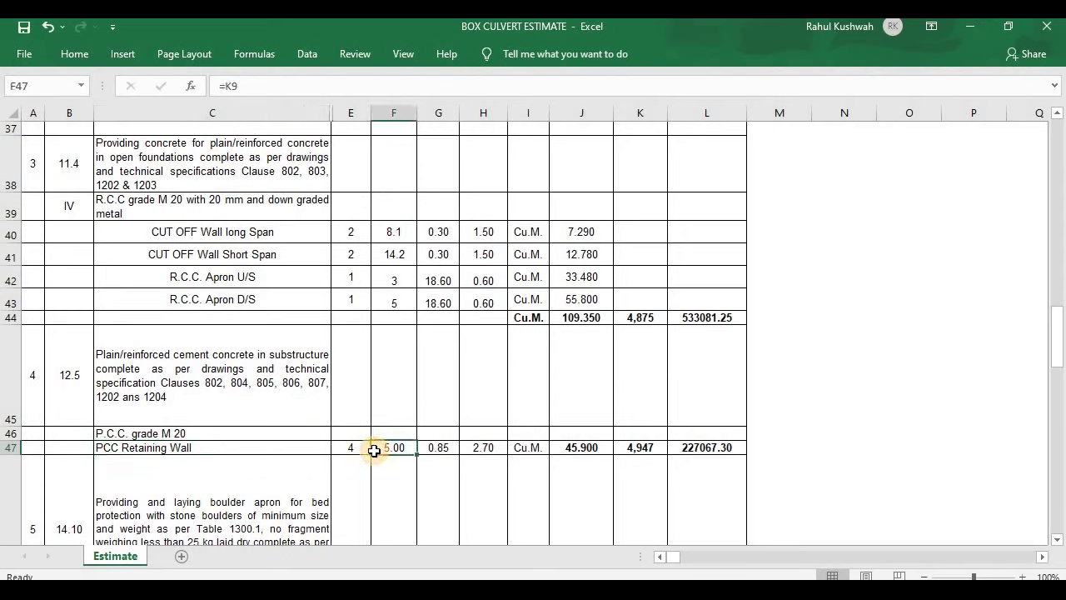
{"action": "left_click", "coordinate": [420, 449]}
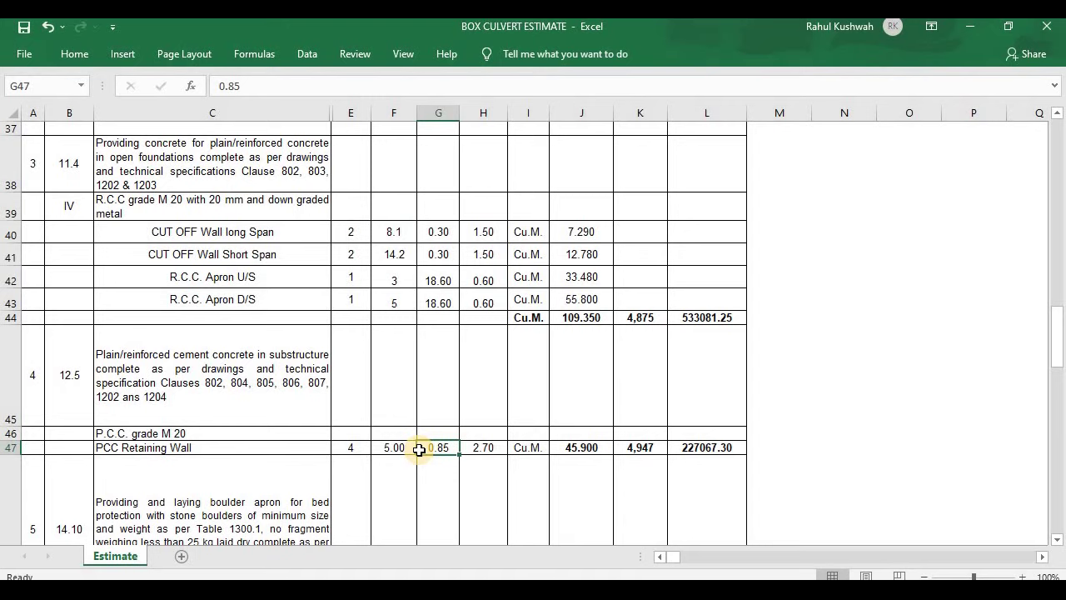
{"action": "left_click", "coordinate": [468, 448]}
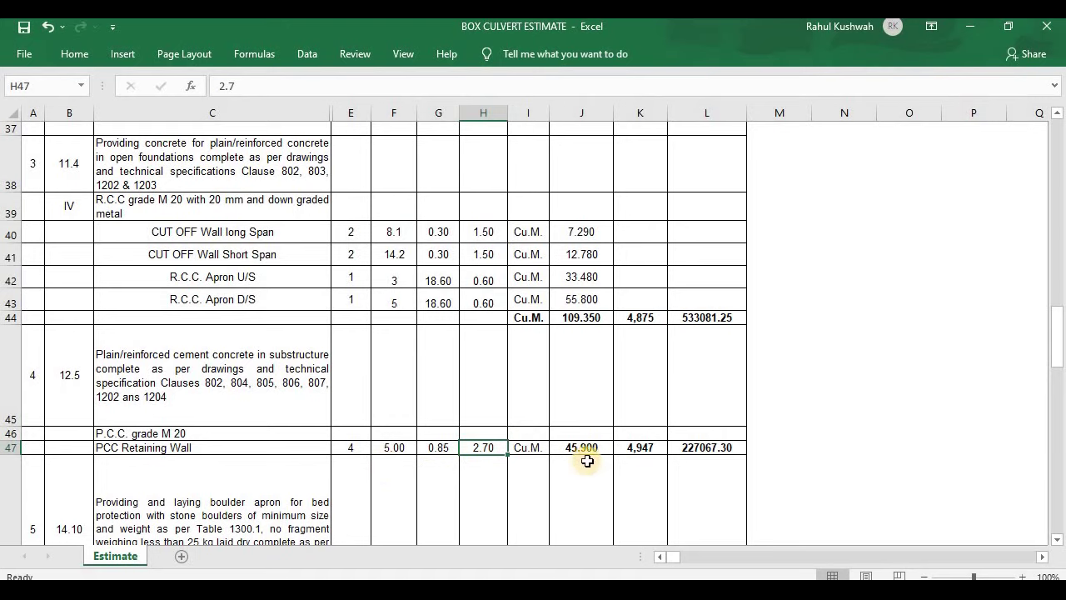
{"action": "left_click", "coordinate": [627, 453]}
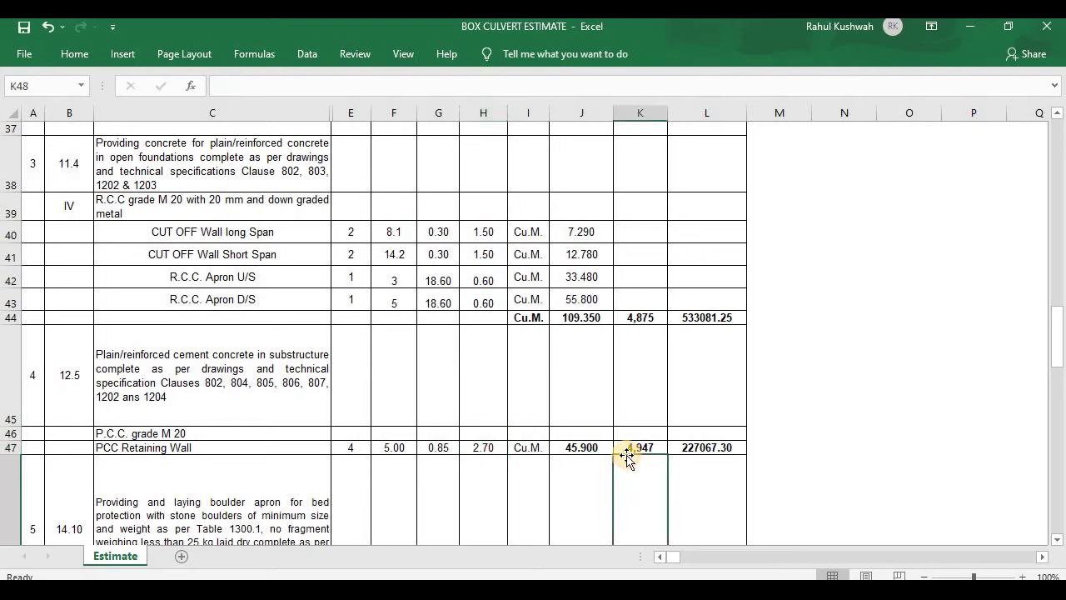
{"action": "left_click", "coordinate": [625, 433]}
{"action": "left_click", "coordinate": [623, 453]}
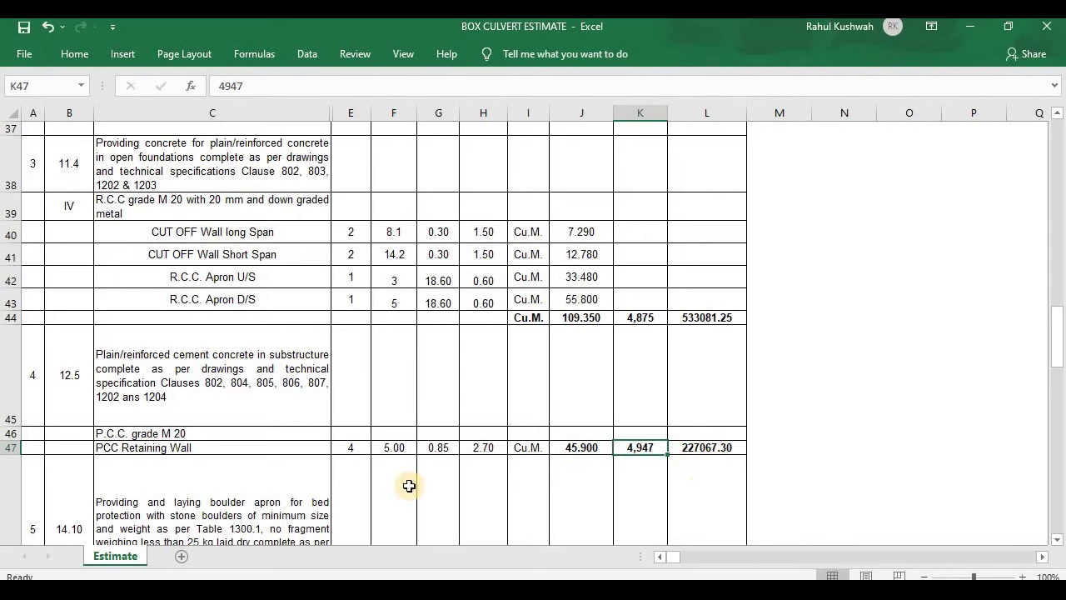
- Review item 5's boulder apron description and check the depths of the U/S side and D/S side rows
{"action": "scroll", "coordinate": [212, 403], "scroll_direction": "down", "scroll_amount": 3}
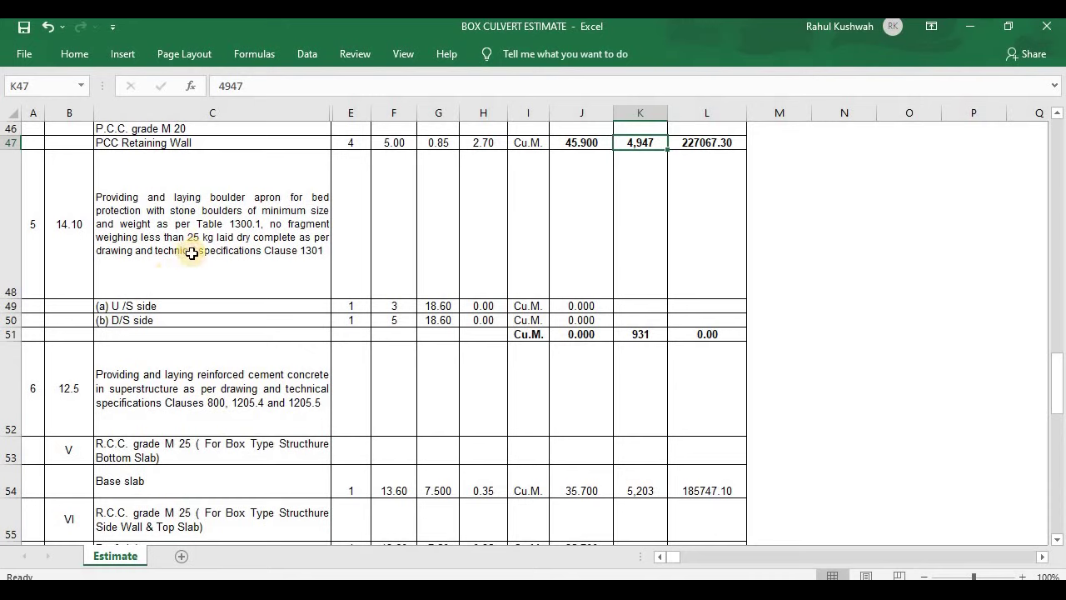
{"action": "left_click", "coordinate": [498, 305]}
{"action": "left_click", "coordinate": [490, 320]}
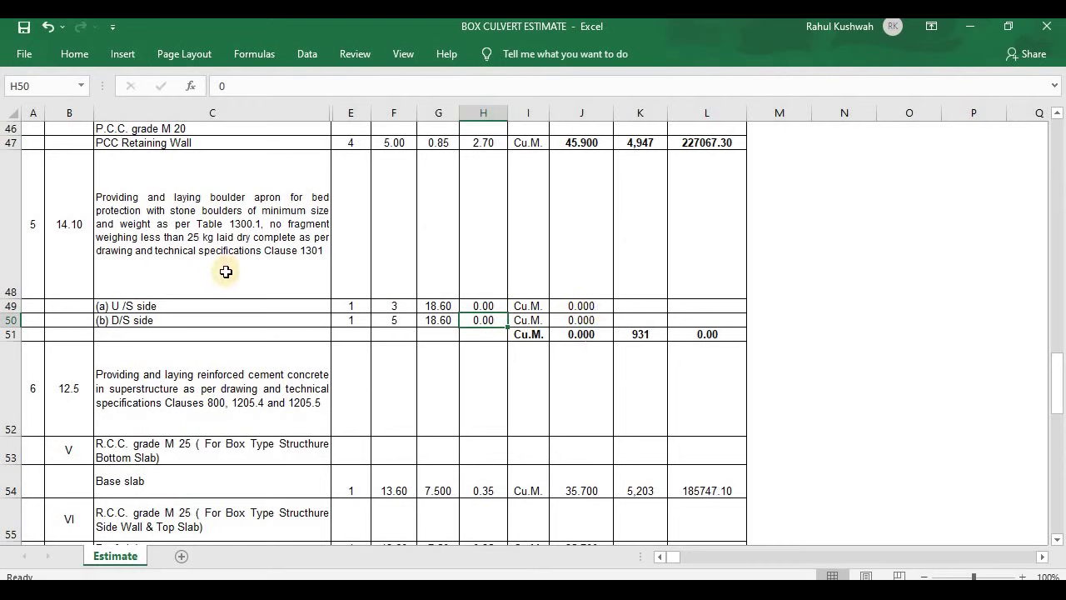
- Review item 6's reinforced concrete superstructure schedule reference 12.5 and its sub-item numbers V and VI
{"action": "scroll", "coordinate": [67, 392], "scroll_direction": "down", "scroll_amount": 2}
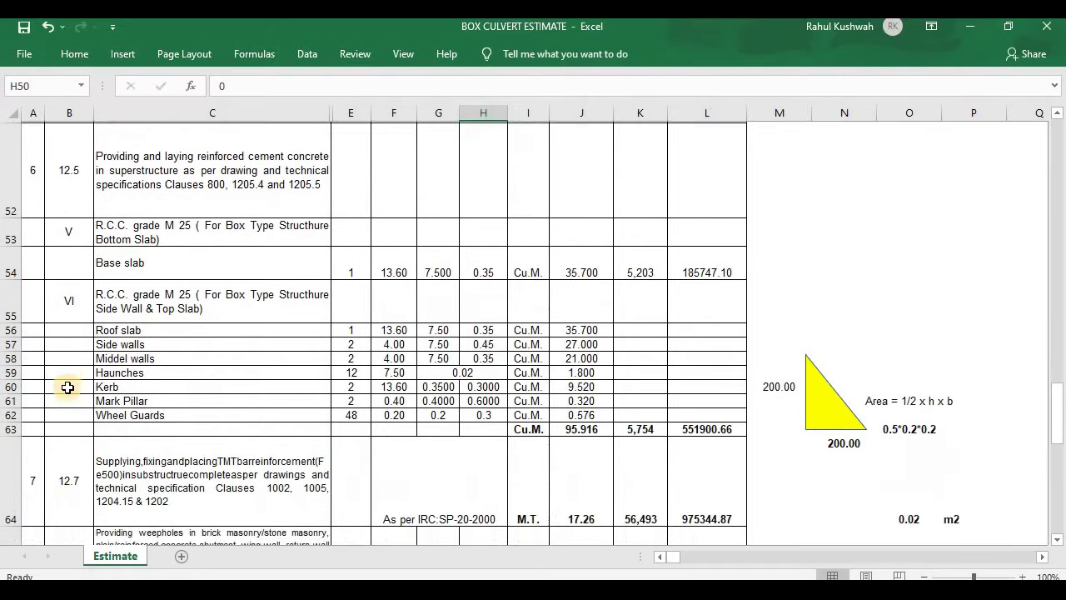
{"action": "scroll", "coordinate": [75, 333], "scroll_direction": "up", "scroll_amount": 1}
{"action": "left_click", "coordinate": [63, 240]}
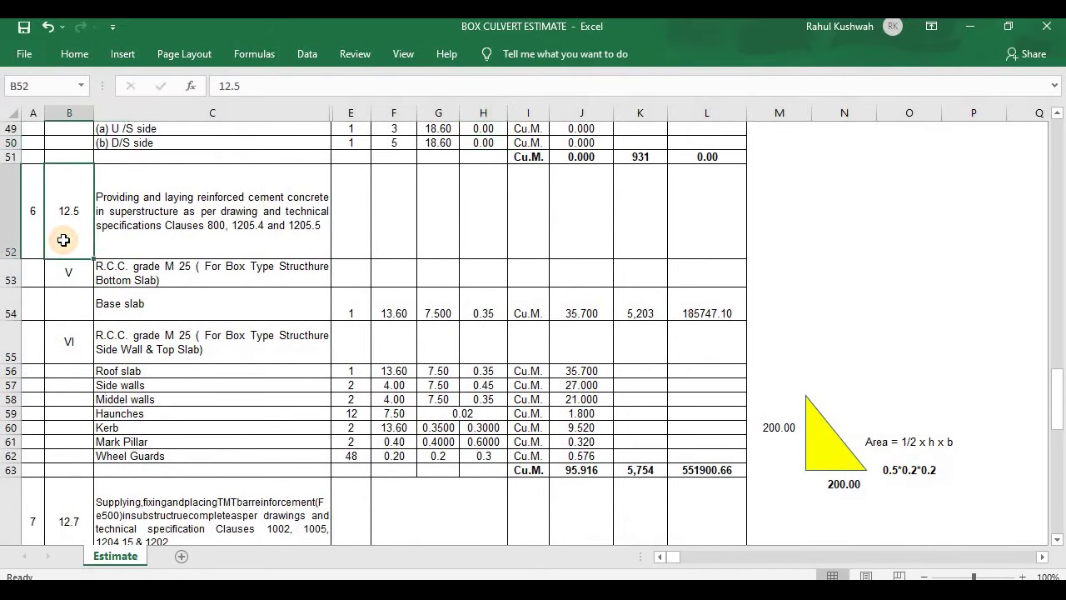
{"action": "left_click", "coordinate": [69, 277]}
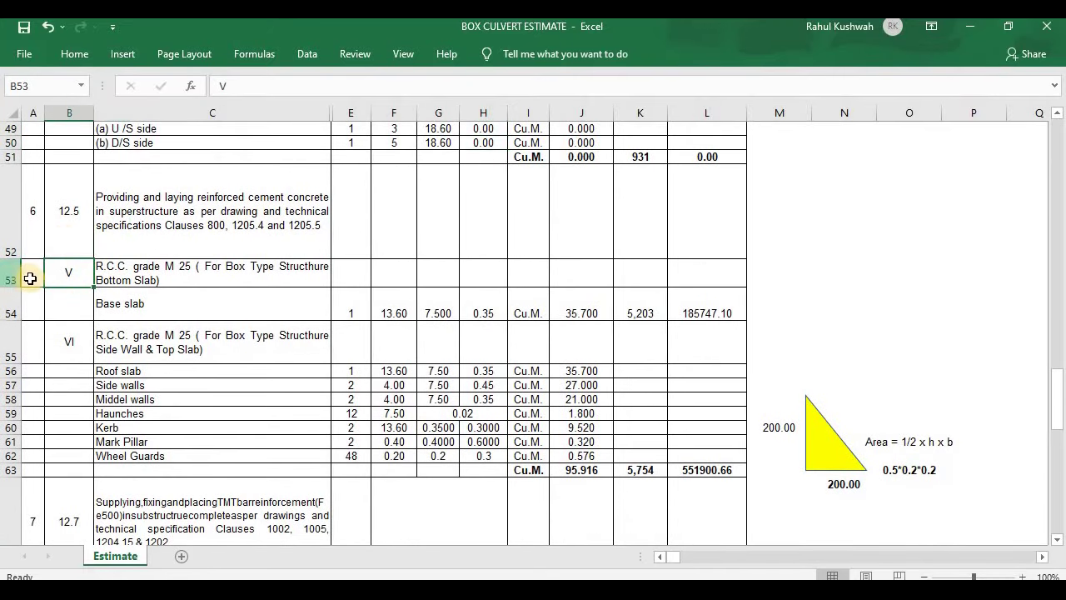
{"action": "left_click", "coordinate": [59, 203]}
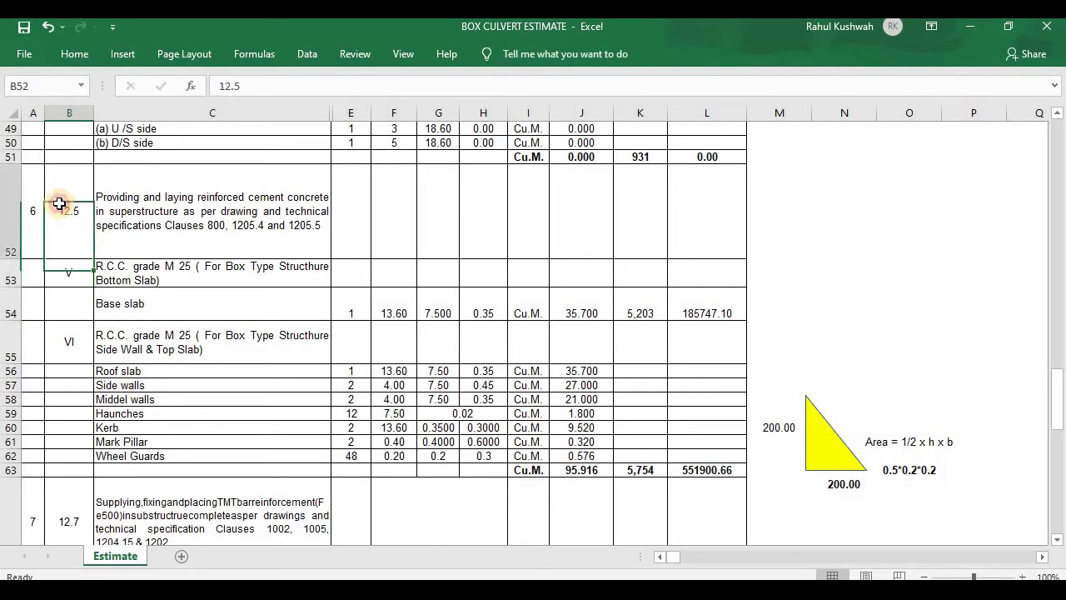
{"action": "left_click", "coordinate": [52, 273]}
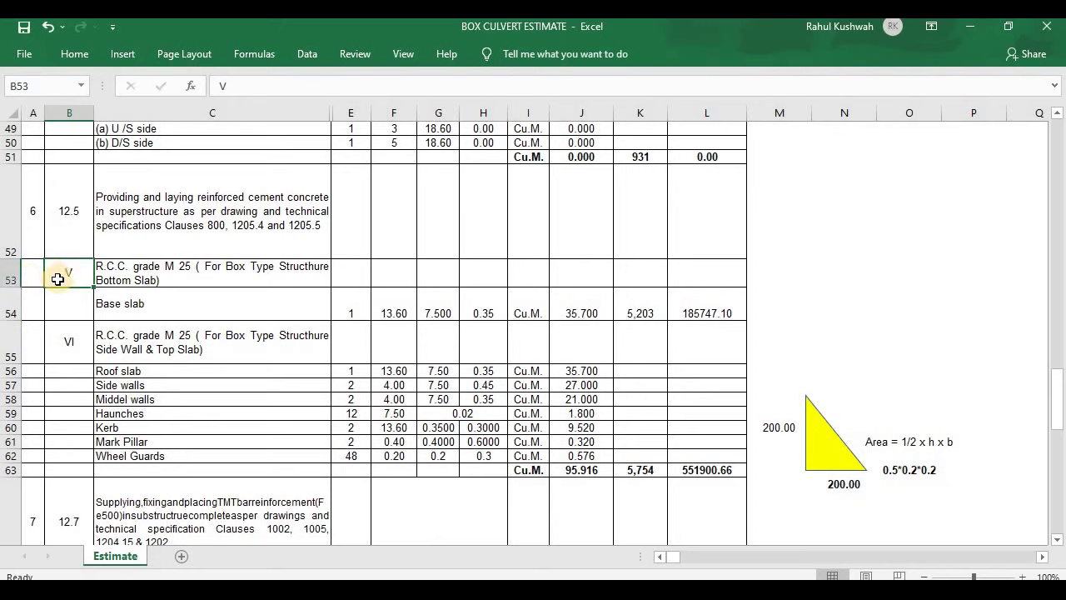
{"action": "left_click", "coordinate": [57, 341]}
{"action": "left_click", "coordinate": [57, 279]}
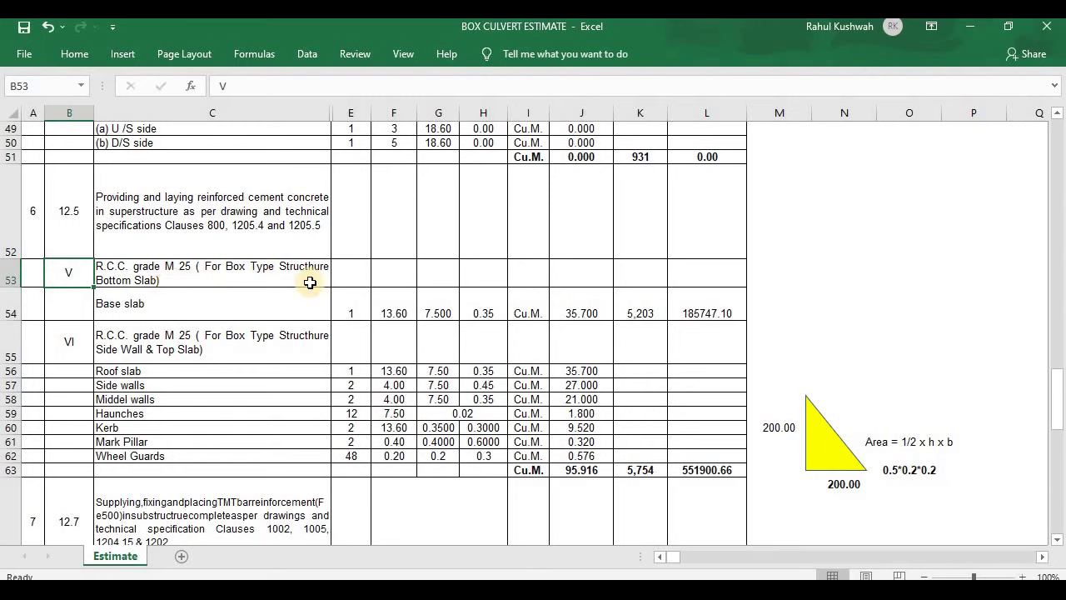
- Compare the R.C.C. grade M 25 rates for the Bottom Slab and the Side Wall & Top Slab sub-items
{"action": "left_click", "coordinate": [627, 311]}
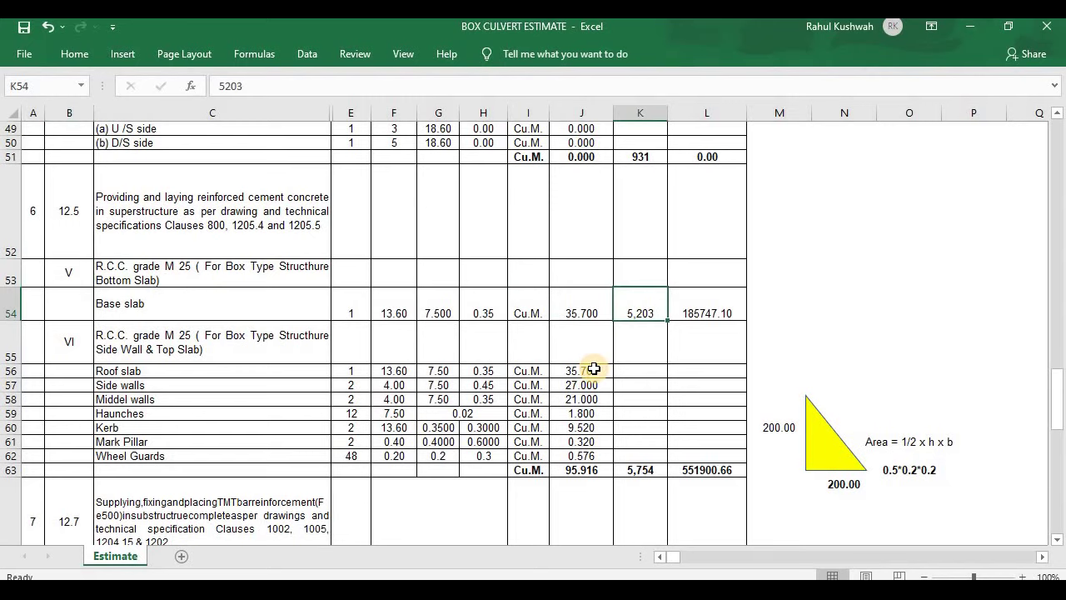
{"action": "left_click", "coordinate": [188, 280]}
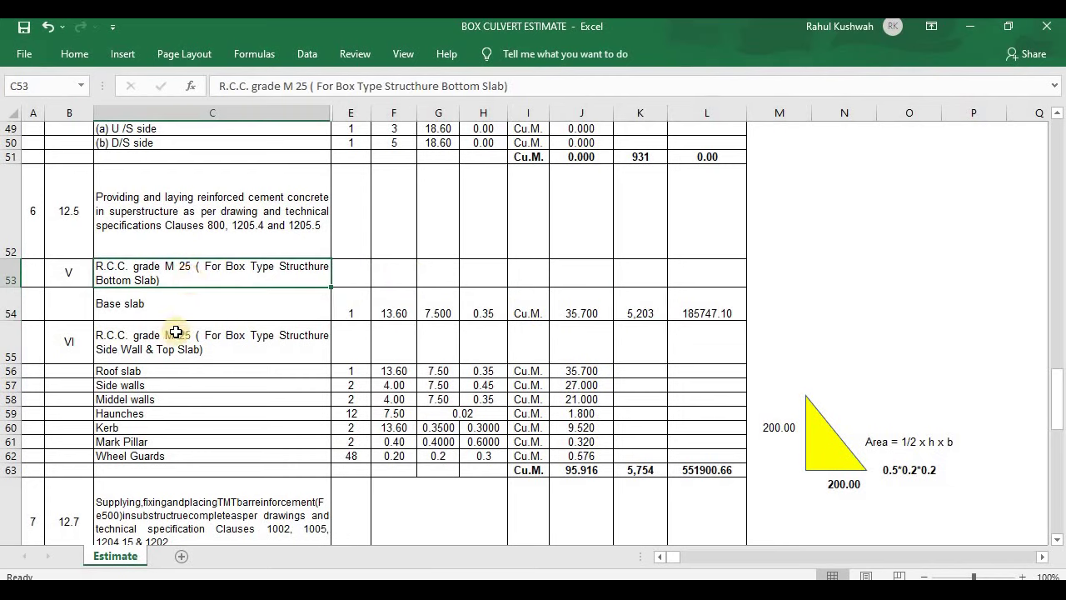
{"action": "left_click", "coordinate": [59, 353]}
{"action": "left_click", "coordinate": [161, 342]}
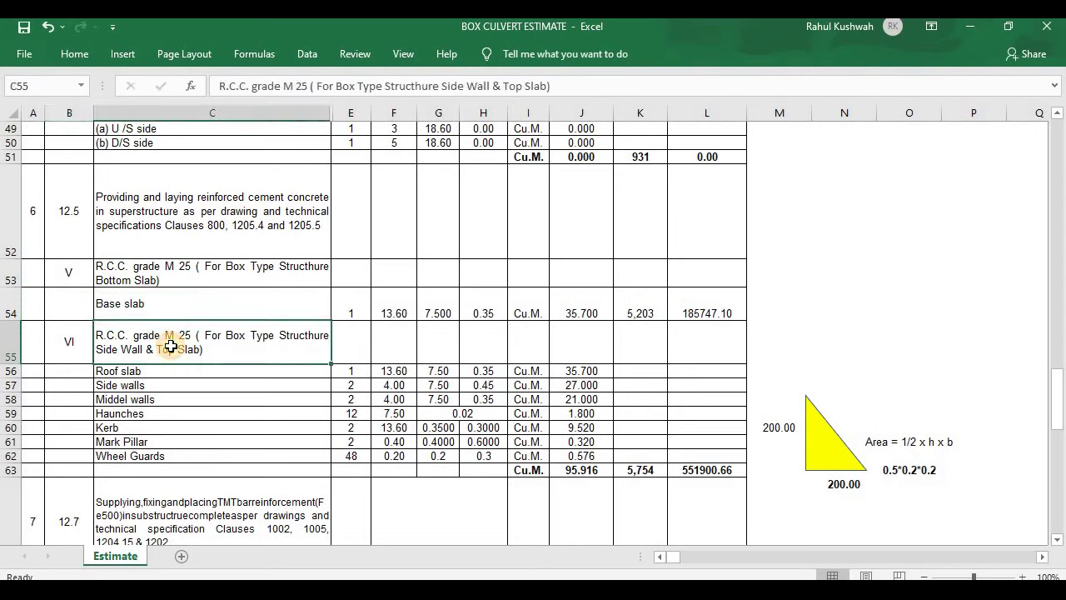
{"action": "left_click", "coordinate": [663, 473]}
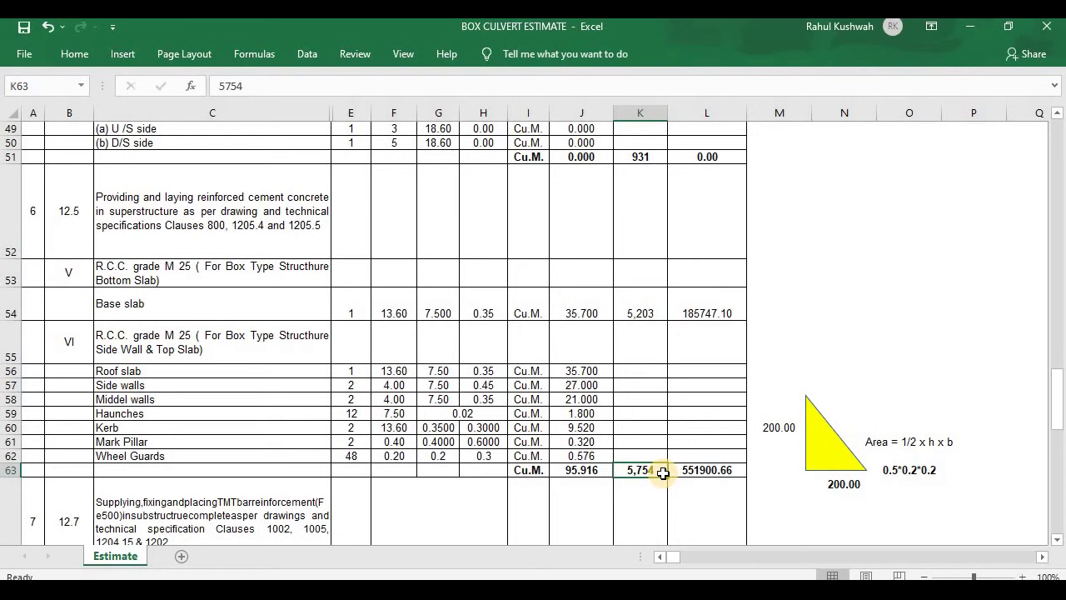
{"action": "left_click", "coordinate": [157, 311]}
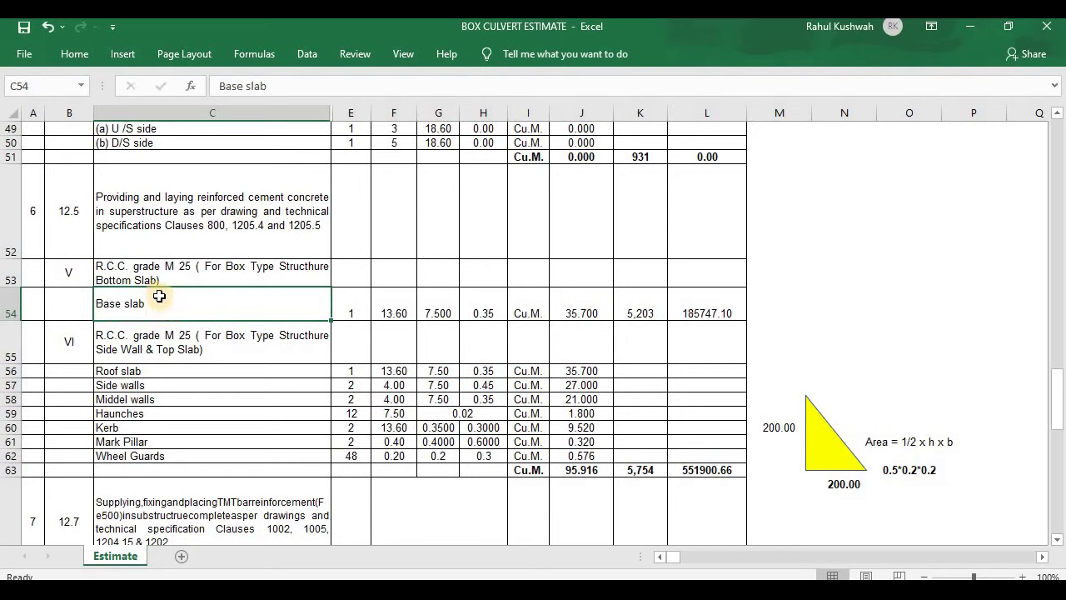
{"action": "left_click", "coordinate": [145, 278]}
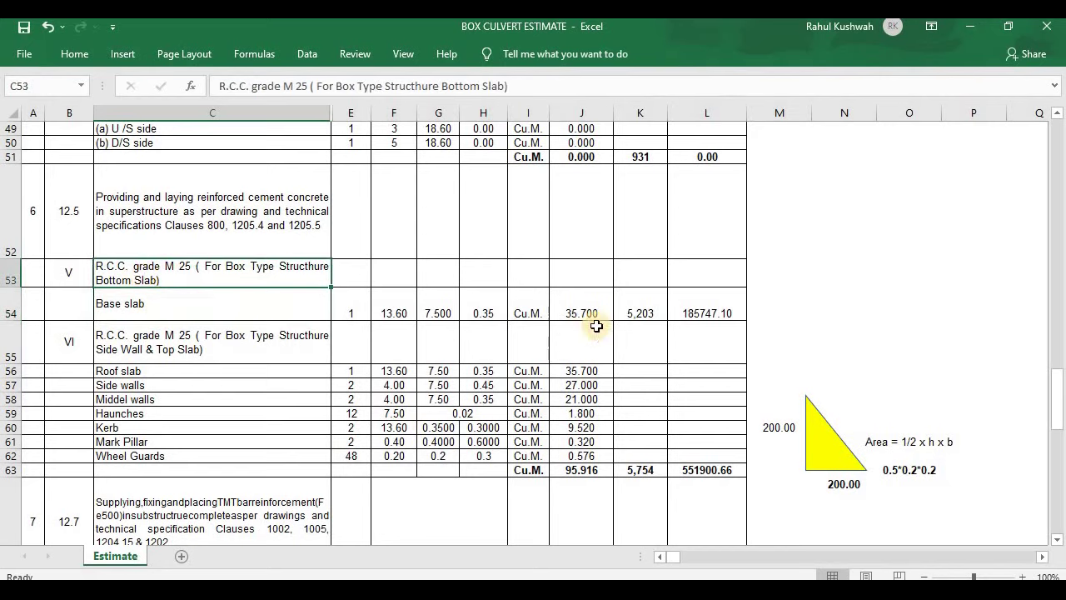
{"action": "left_click", "coordinate": [627, 307]}
{"action": "left_click", "coordinate": [638, 469]}
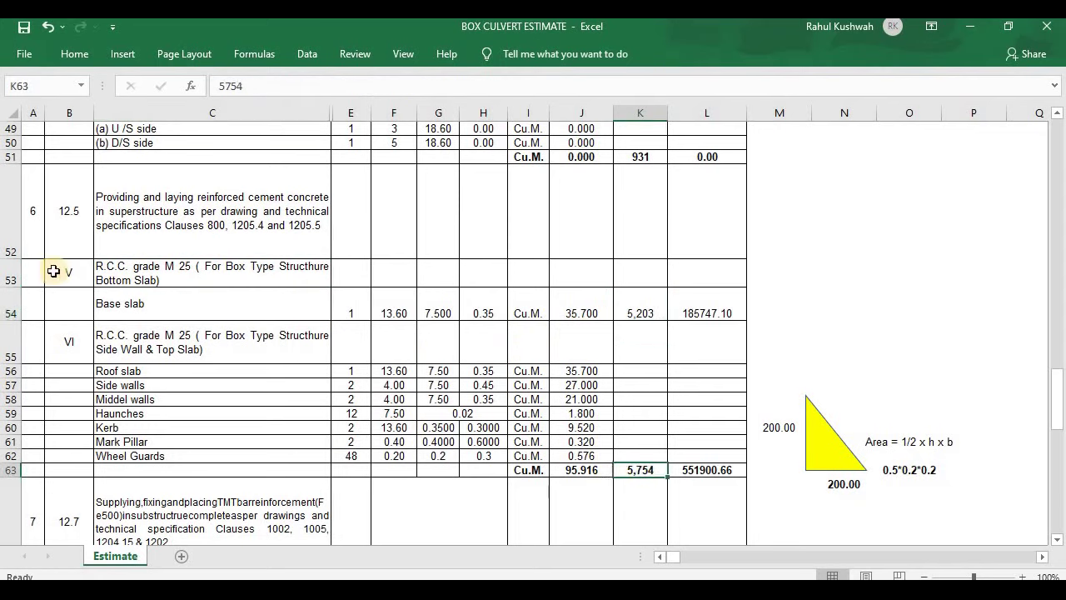
- Inspect the Base slab row's number, length, width, depth, quantity formula, rate and amount formula
{"action": "left_click", "coordinate": [107, 295]}
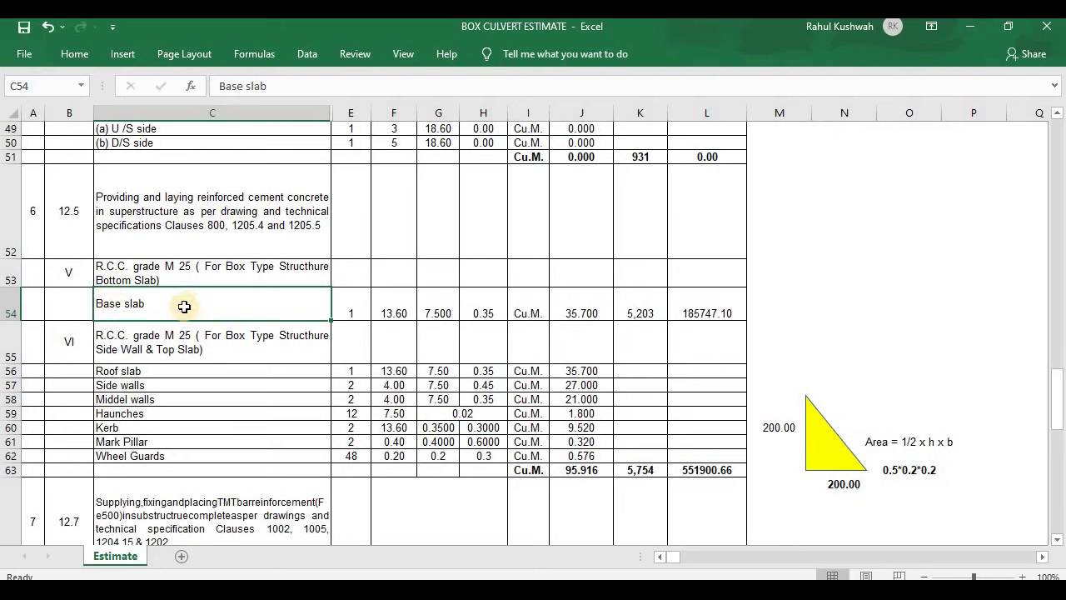
{"action": "left_click", "coordinate": [357, 310]}
{"action": "left_click", "coordinate": [377, 308]}
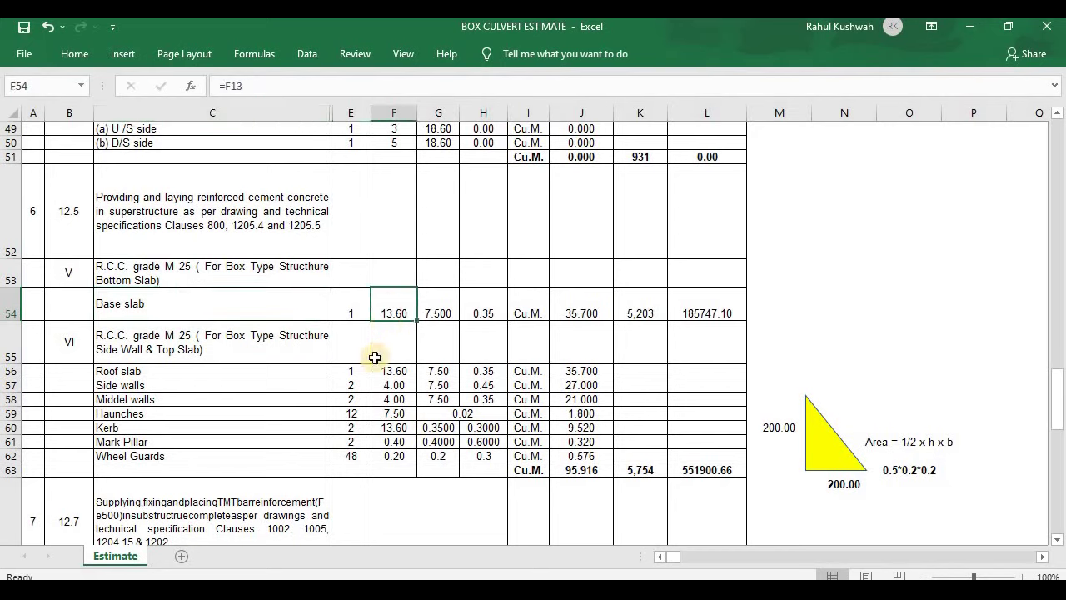
{"action": "left_click", "coordinate": [438, 302]}
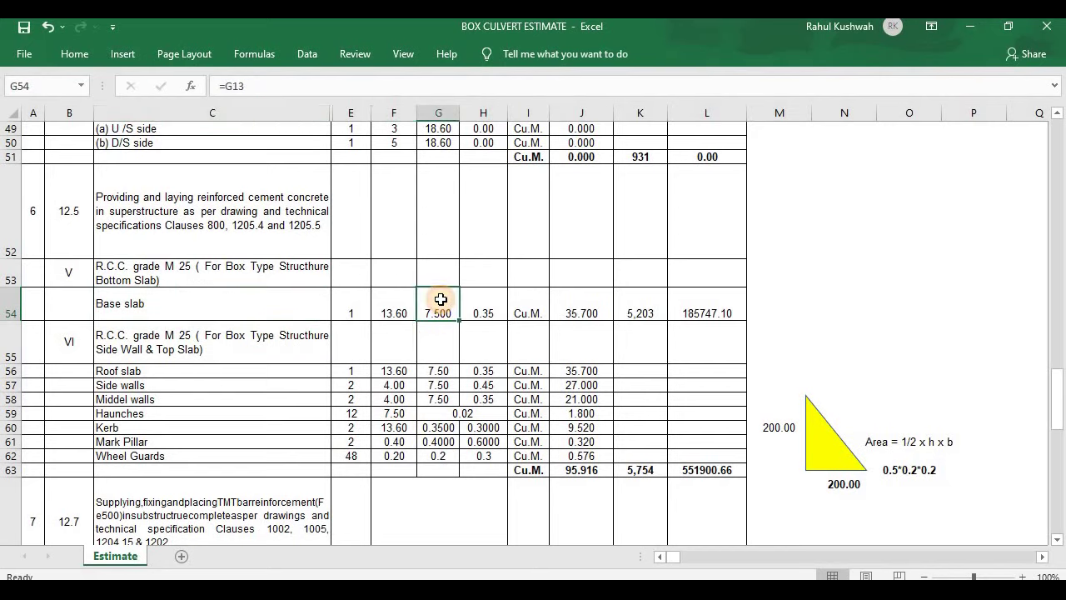
{"action": "left_click", "coordinate": [474, 297]}
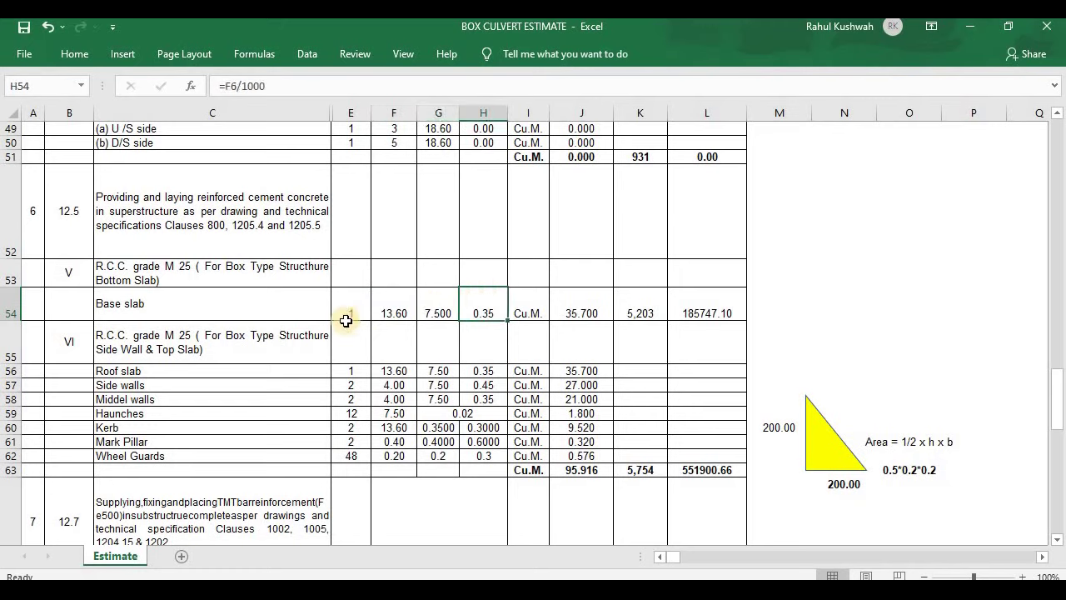
{"action": "left_click", "coordinate": [573, 301]}
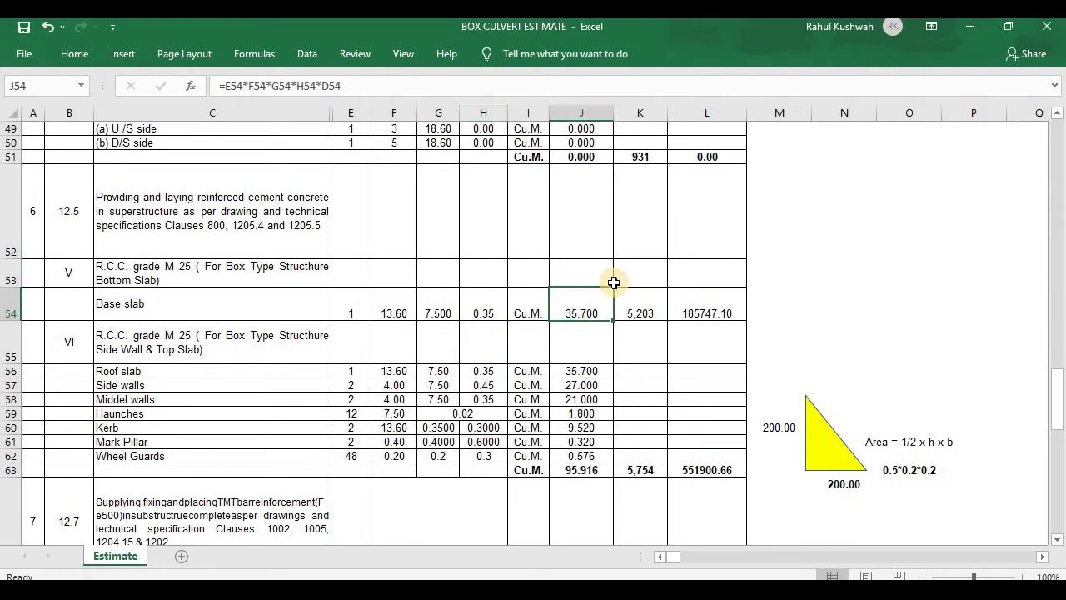
{"action": "left_click", "coordinate": [622, 290]}
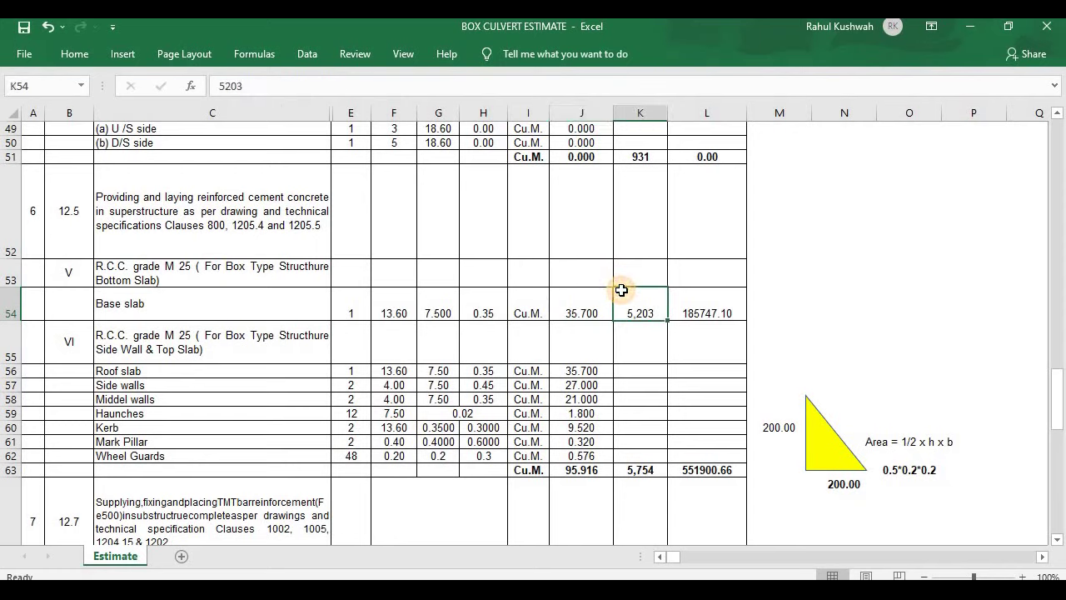
{"action": "left_click", "coordinate": [722, 290]}
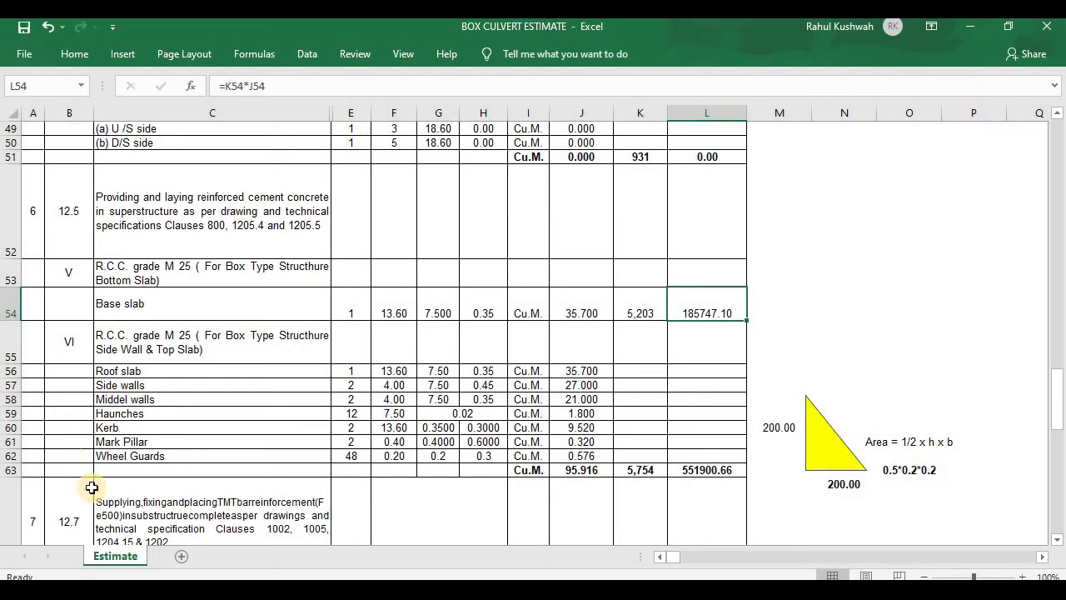
- Check the Side Wall & Top Slab sub-item's heading and rate, plus the Roof slab row's depth and quantity formulas
{"action": "left_click", "coordinate": [178, 334]}
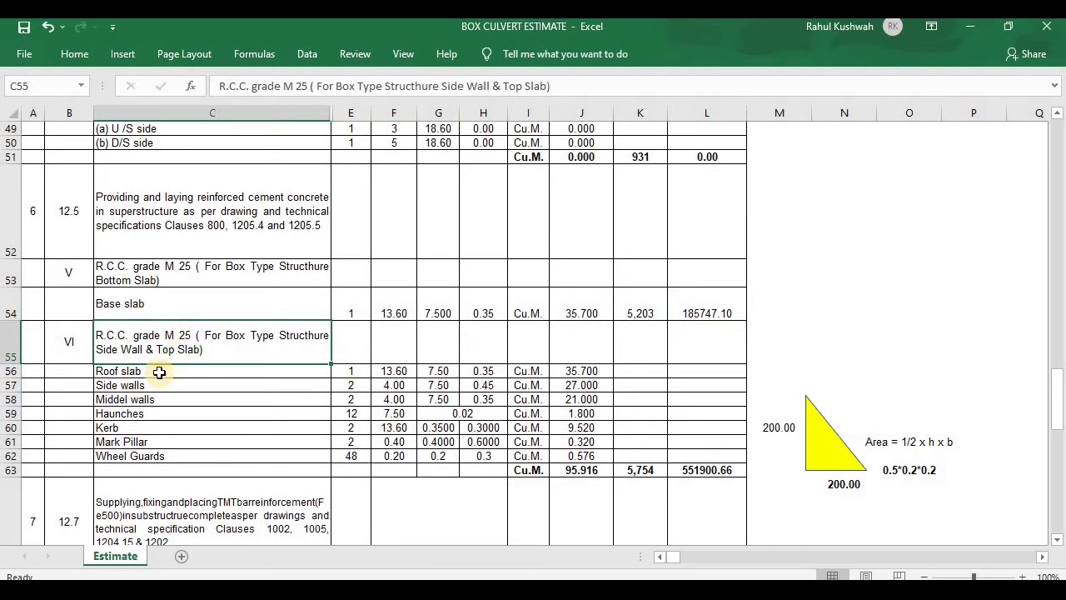
{"action": "left_click", "coordinate": [615, 471]}
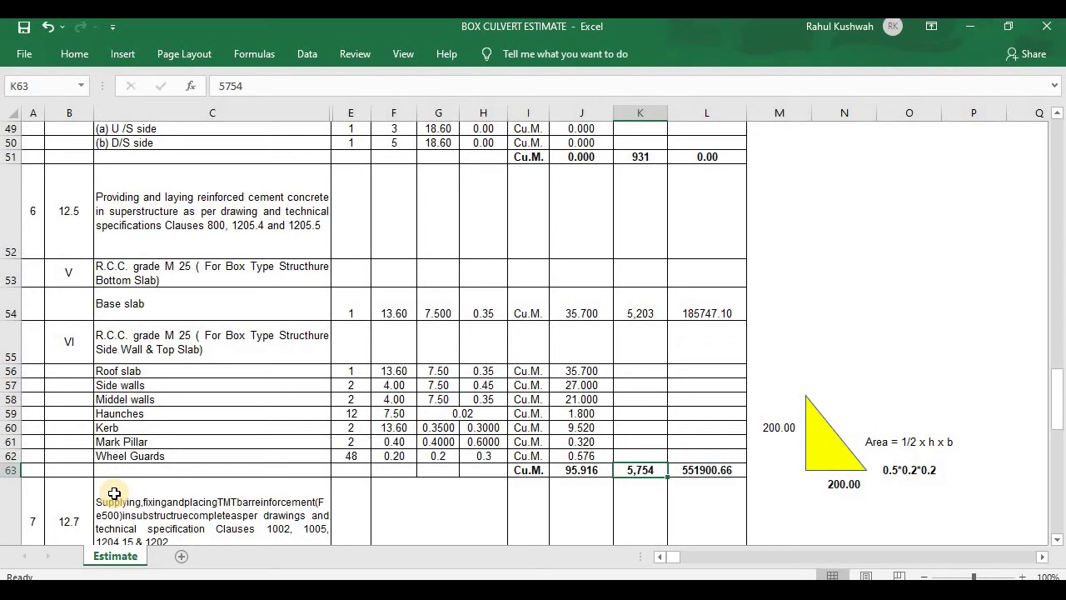
{"action": "left_click", "coordinate": [116, 371]}
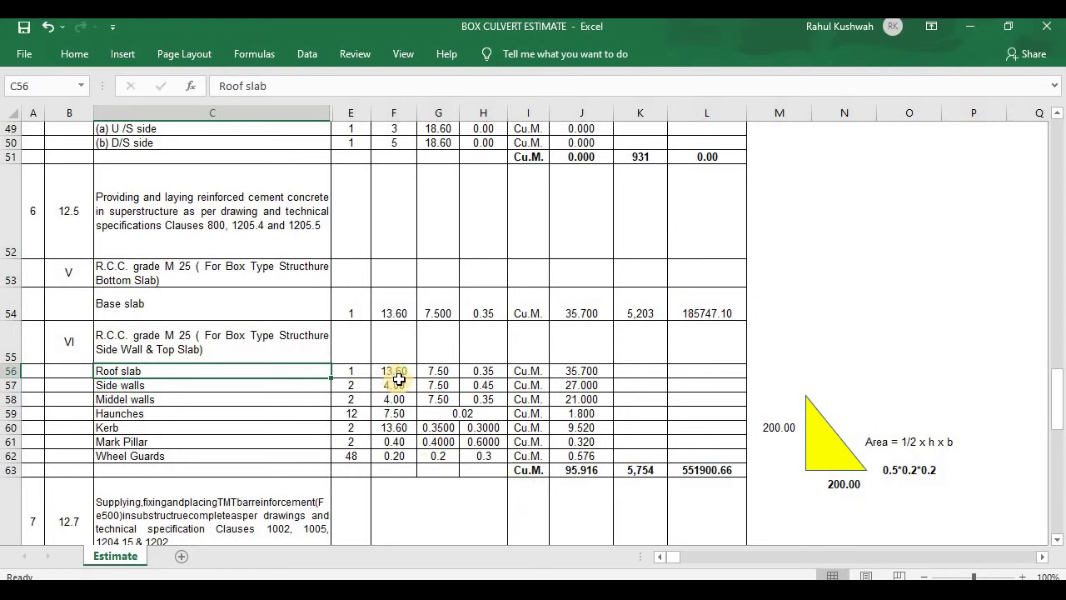
{"action": "left_click", "coordinate": [502, 375]}
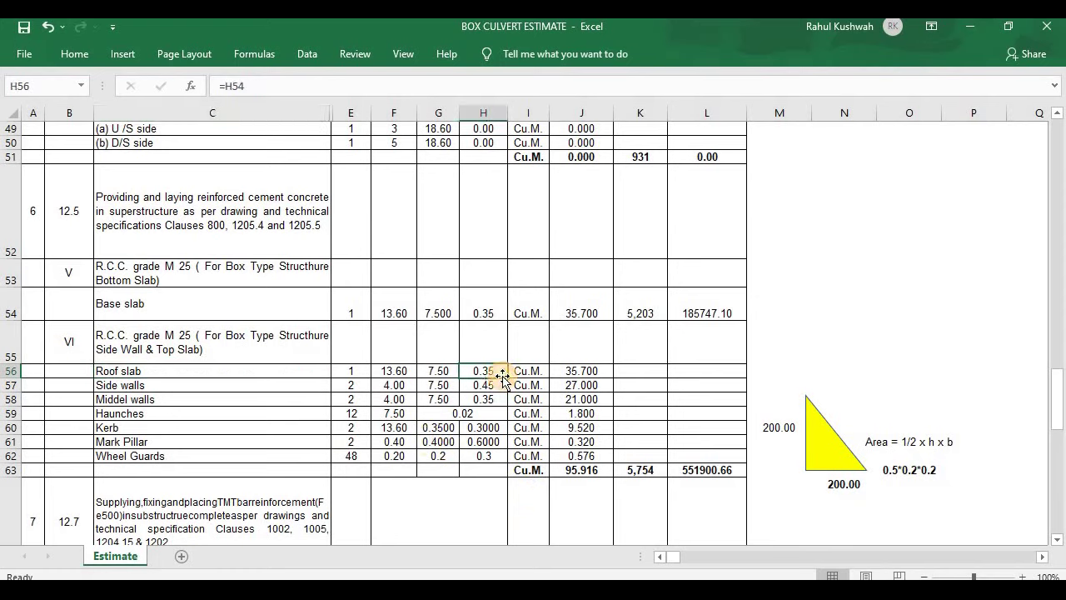
{"action": "left_click", "coordinate": [557, 376]}
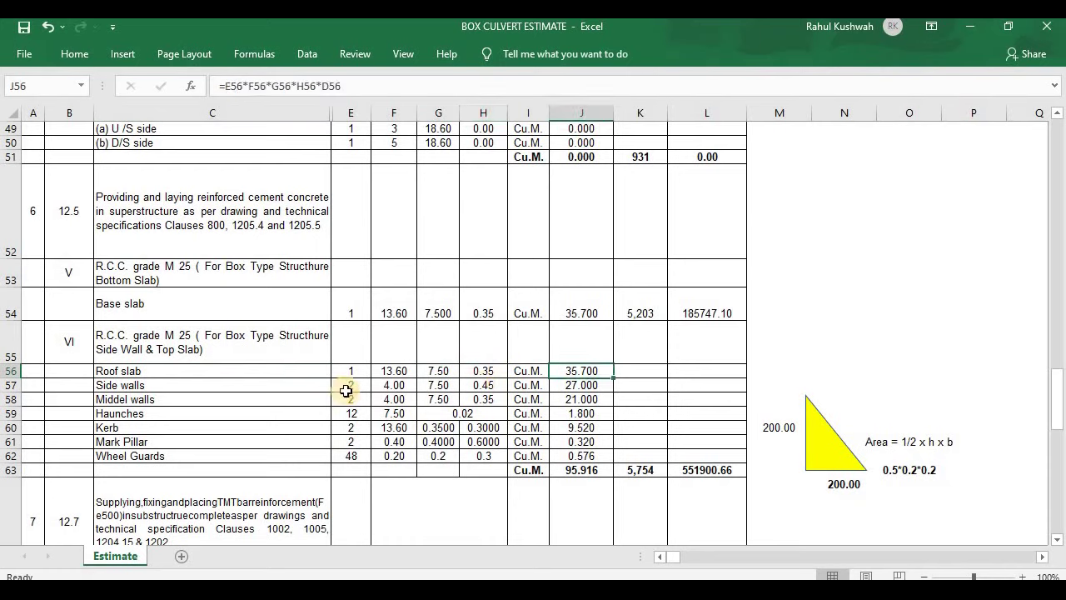
- Inspect the Side walls row's number, length, width, thickness and quantity formula
{"action": "left_click", "coordinate": [159, 386]}
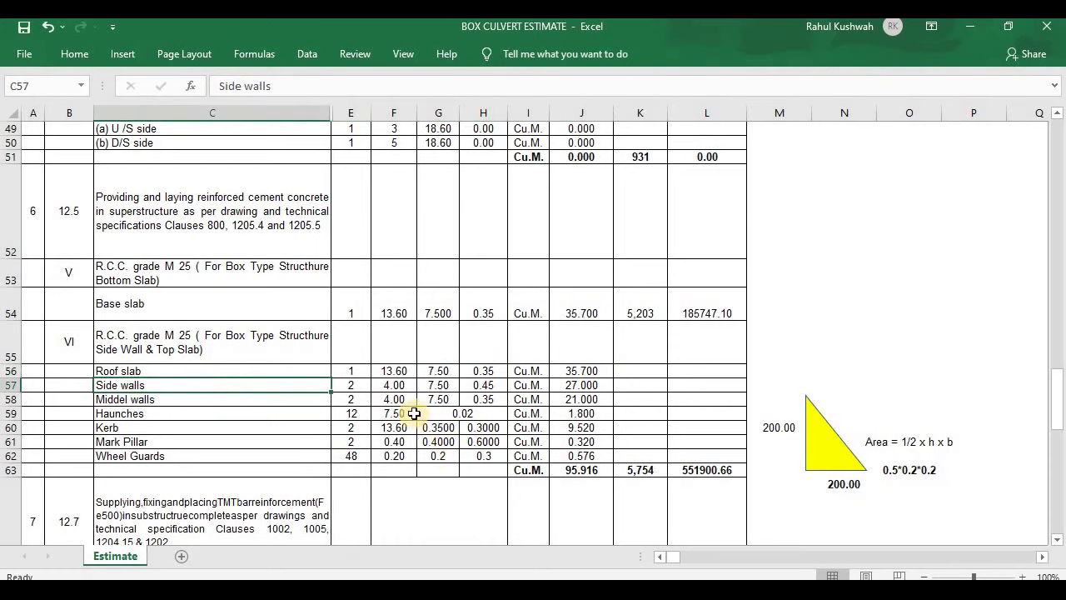
{"action": "left_click", "coordinate": [356, 387]}
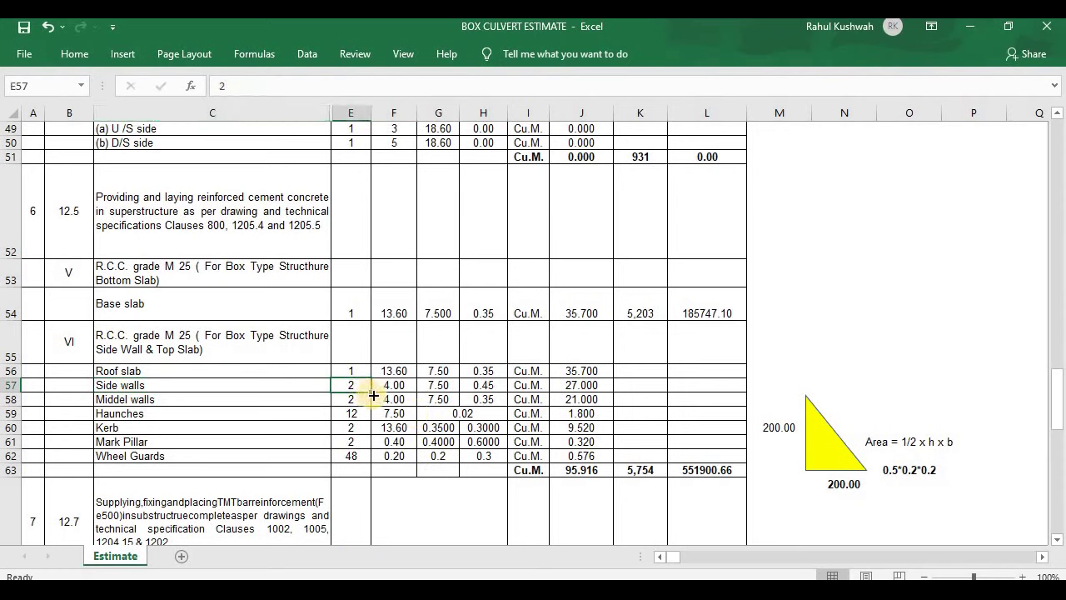
{"action": "left_click", "coordinate": [382, 386]}
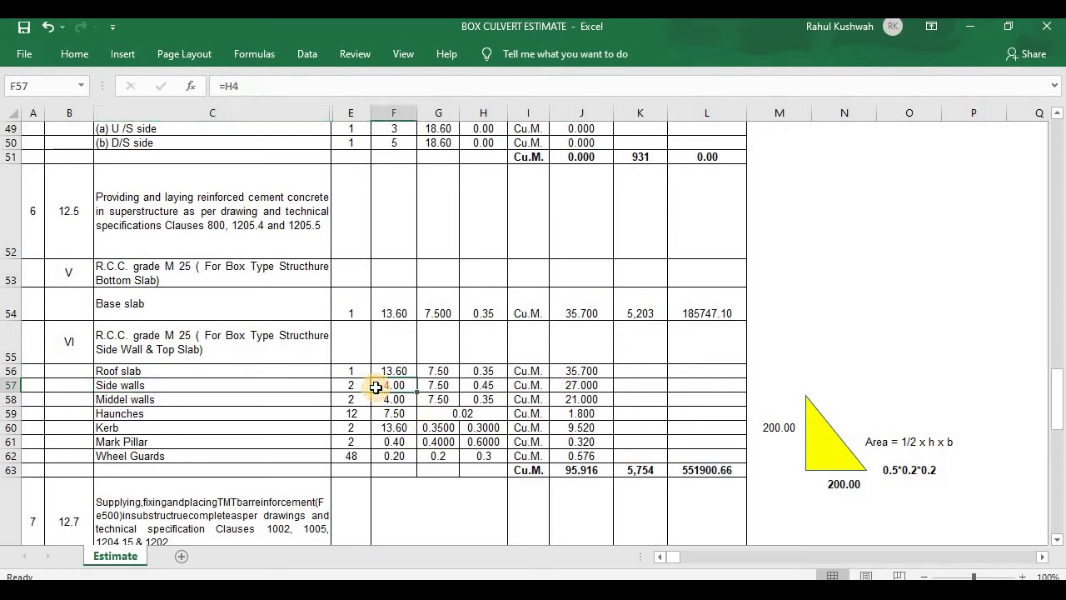
{"action": "left_click", "coordinate": [423, 387]}
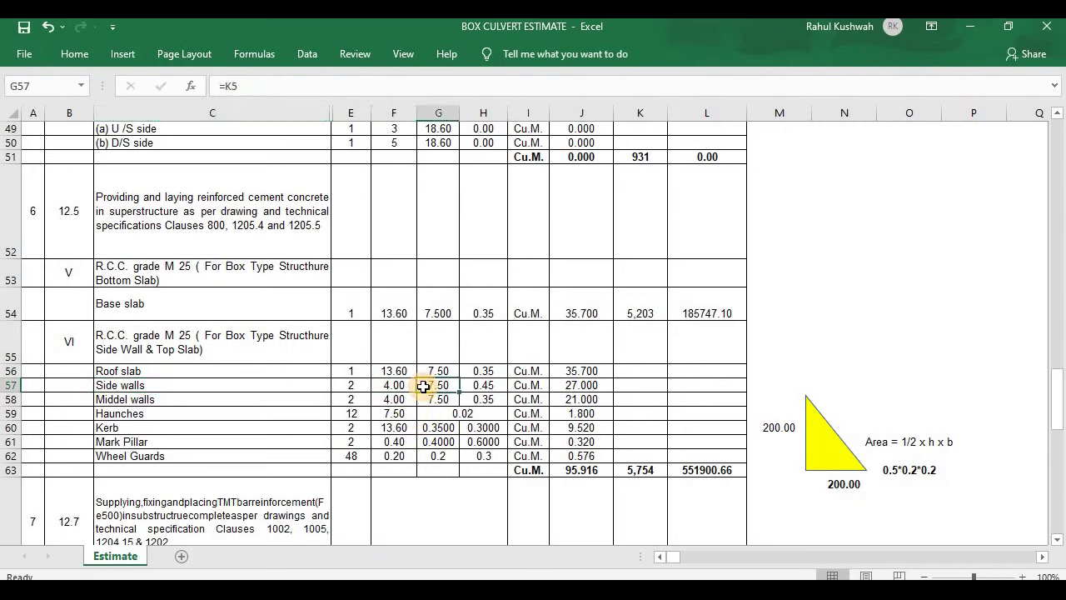
{"action": "left_click", "coordinate": [499, 385]}
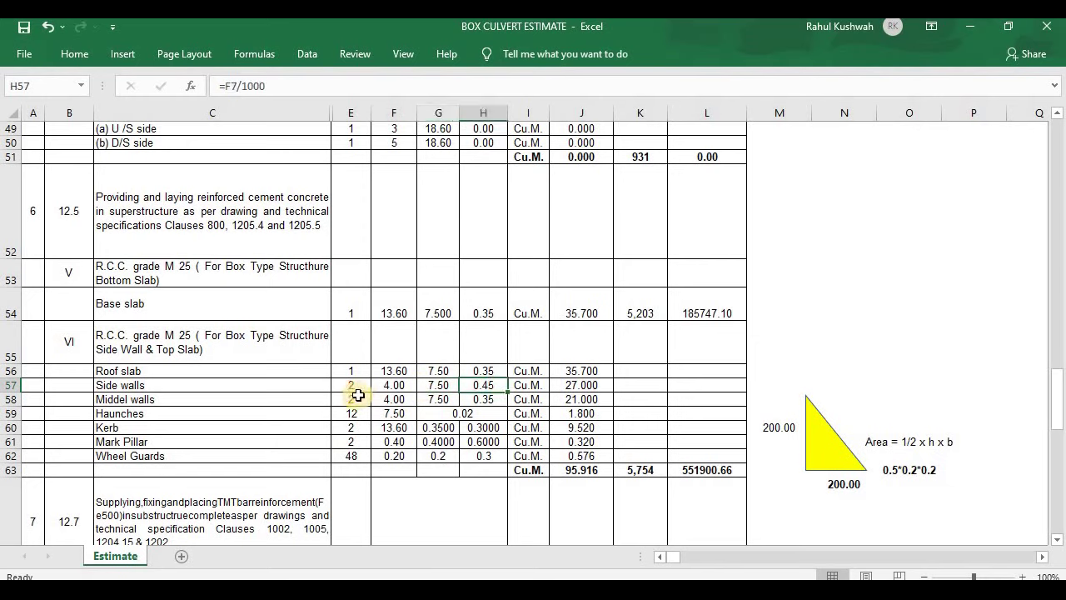
{"action": "left_click", "coordinate": [557, 387]}
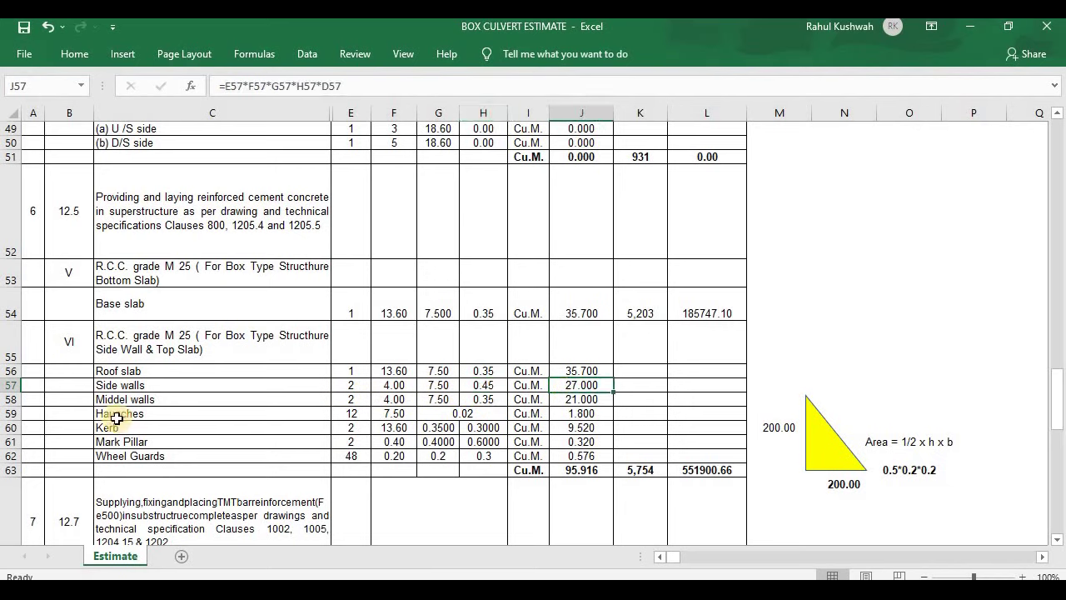
- Inspect the Middel walls row's number, length, width, thickness and quantity formula
{"action": "left_click", "coordinate": [145, 400]}
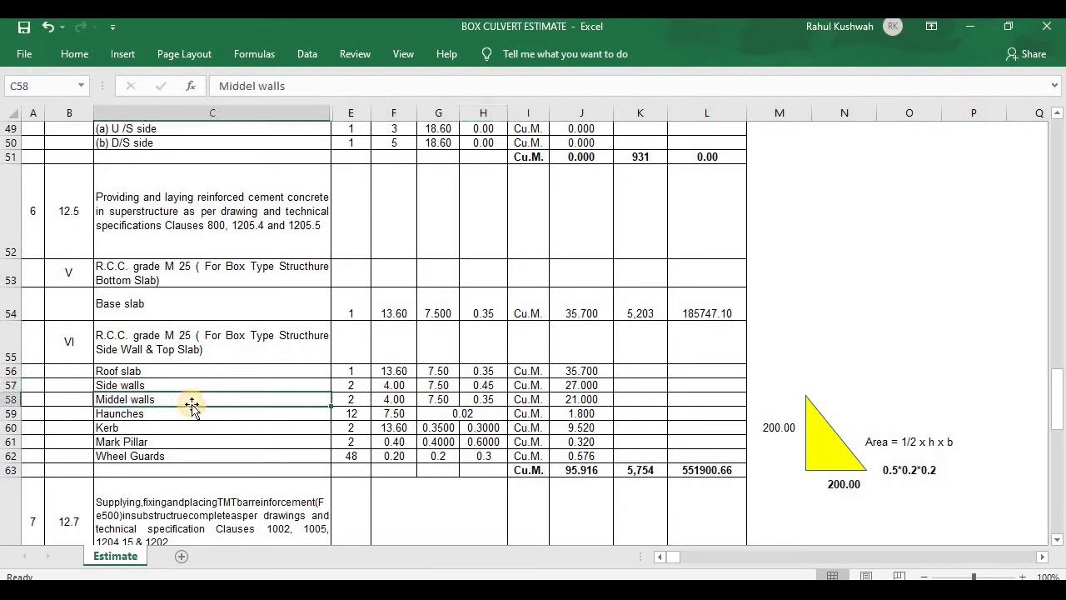
{"action": "left_click", "coordinate": [347, 401]}
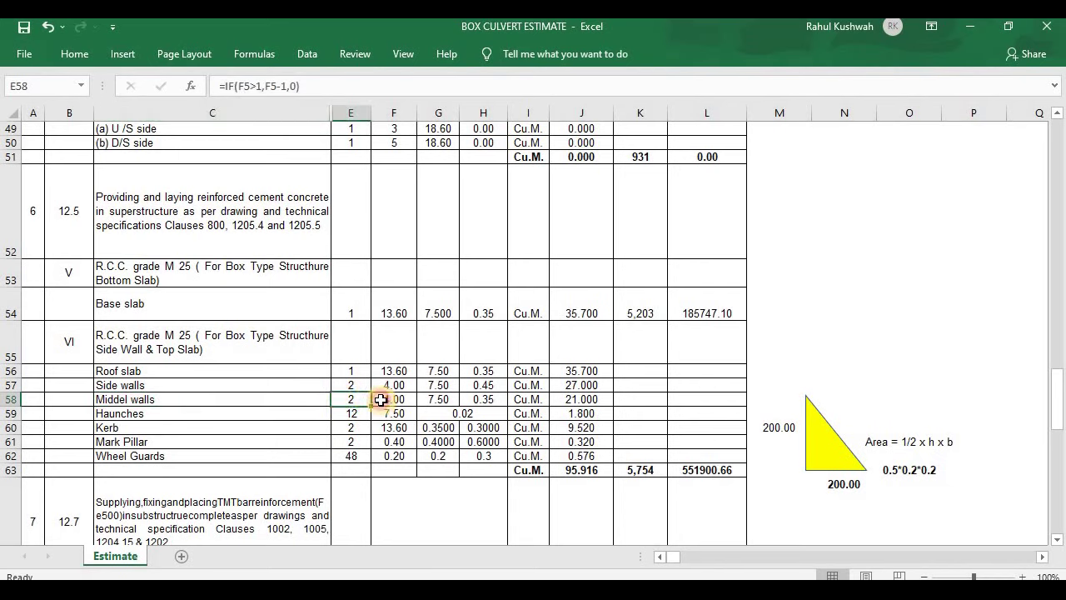
{"action": "left_click", "coordinate": [383, 401]}
{"action": "left_click", "coordinate": [457, 402]}
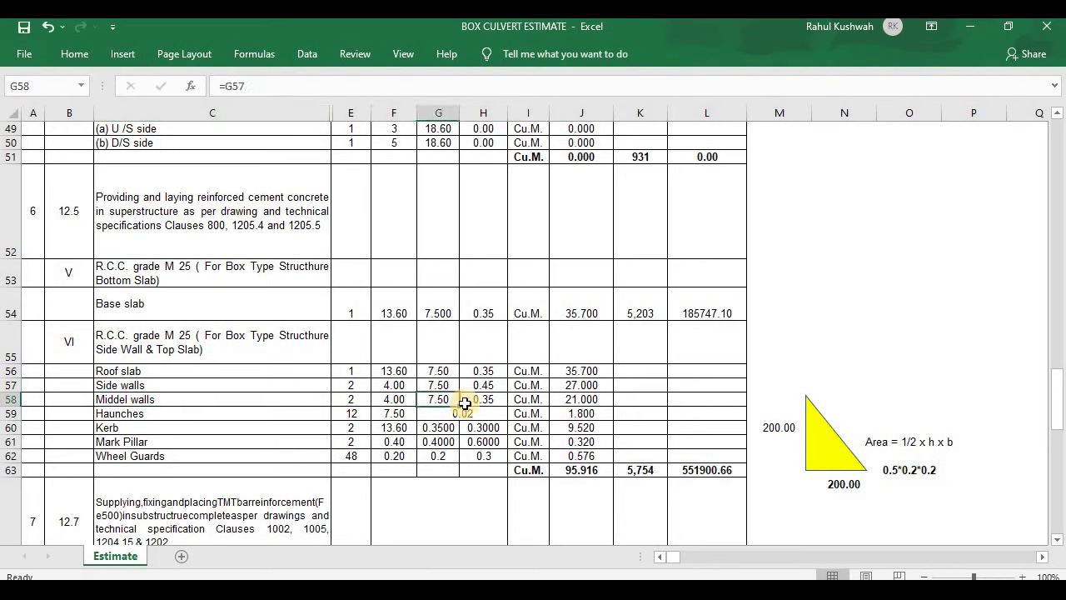
{"action": "left_click", "coordinate": [465, 400]}
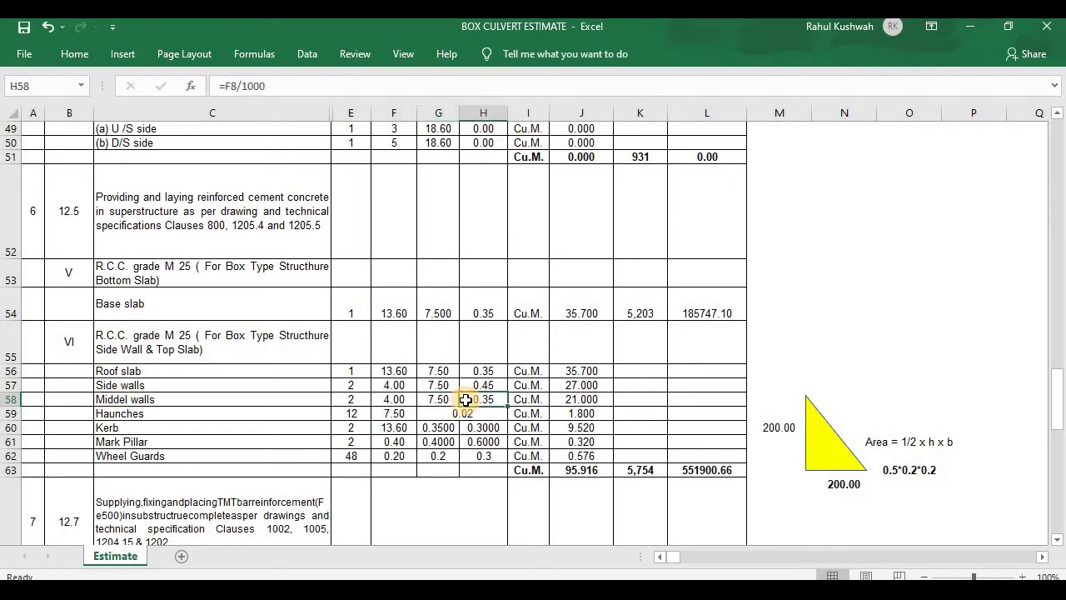
{"action": "left_click", "coordinate": [596, 402]}
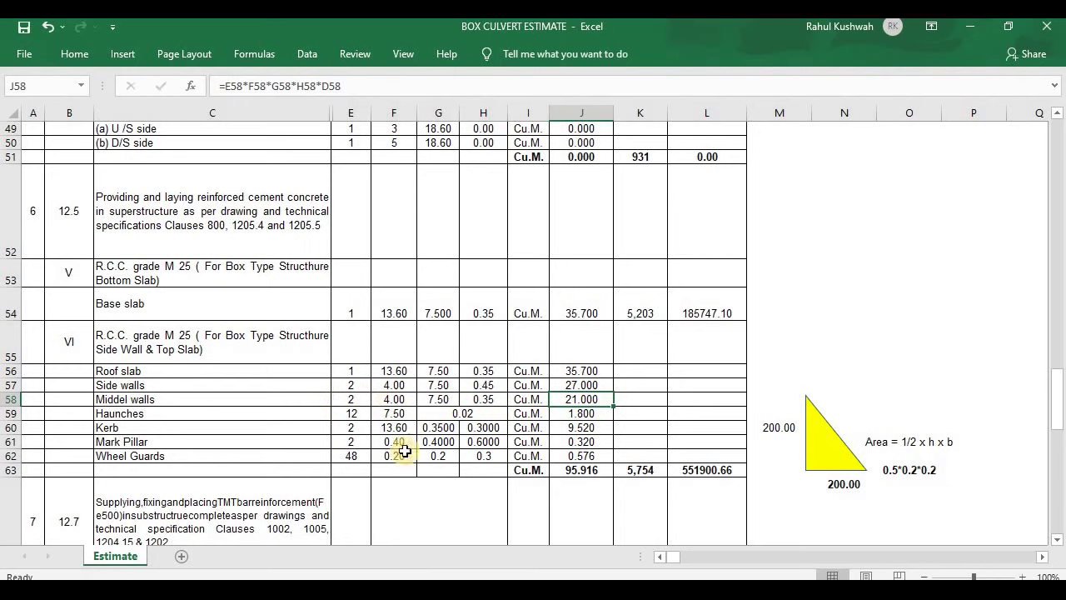
- Check the Haunches row's number formula against the three numbered box cells in the culvert section drawing
{"action": "left_click", "coordinate": [161, 417]}
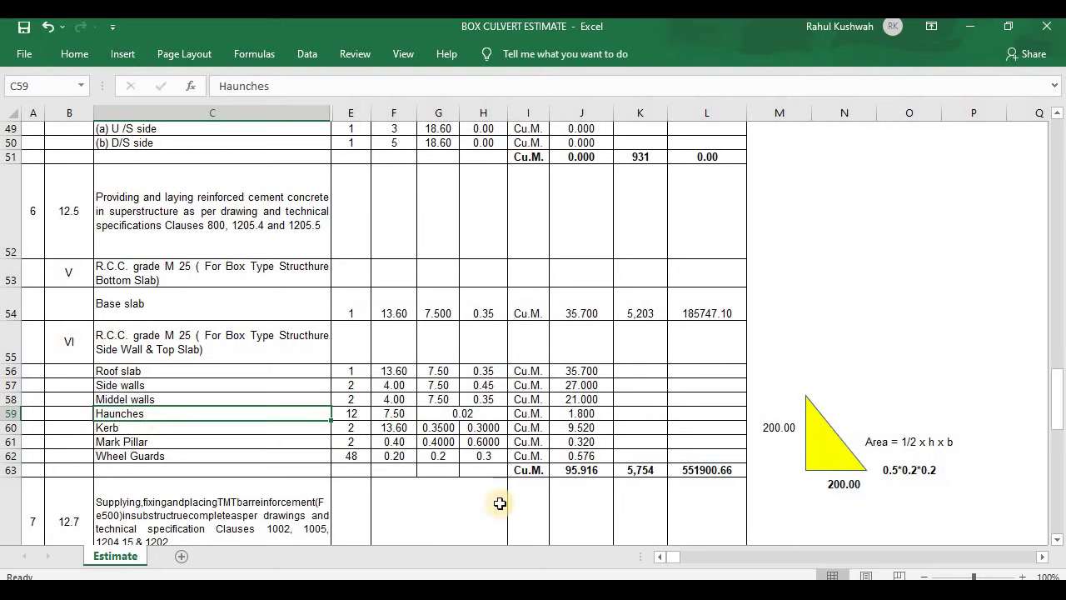
{"action": "left_click", "coordinate": [340, 414]}
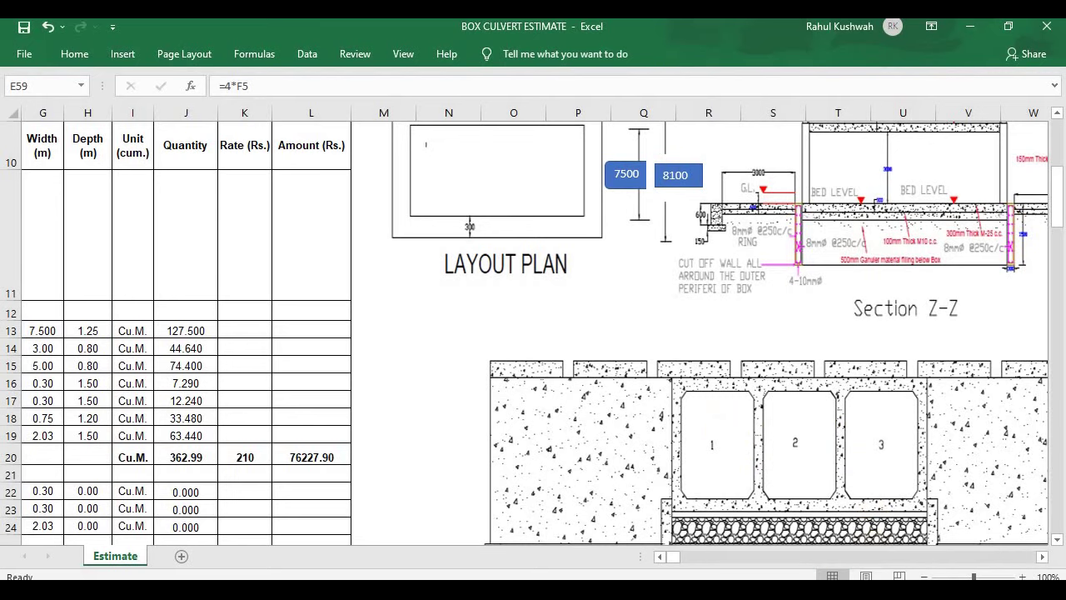
{"action": "left_click", "coordinate": [657, 554]}
{"action": "key", "text": "Left"}
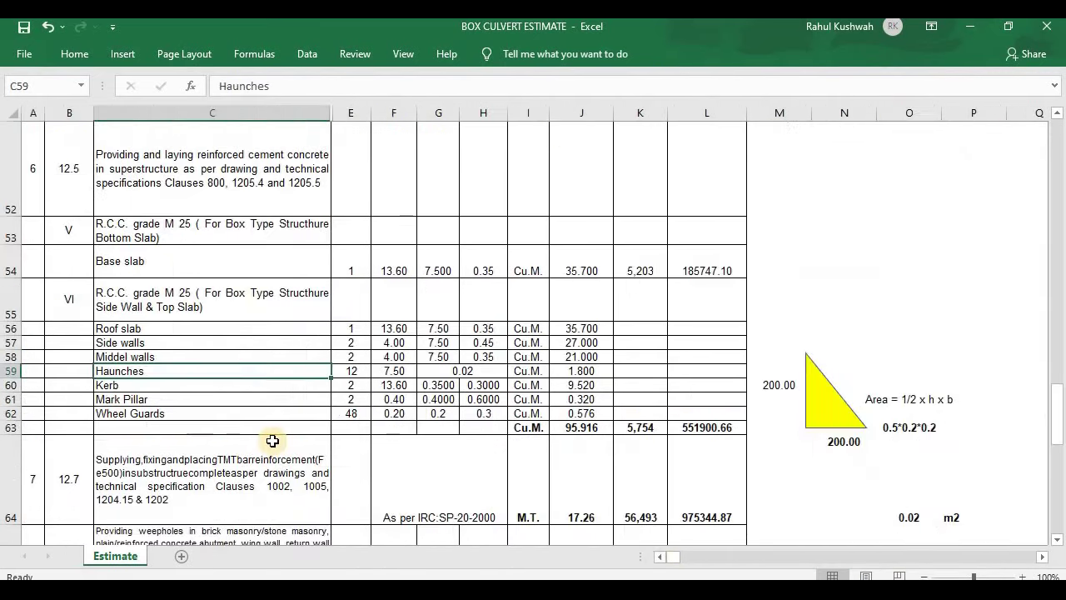
- Inspect the Haunches row's number, length, triangular area formula and quantity formula
{"action": "left_click", "coordinate": [358, 371]}
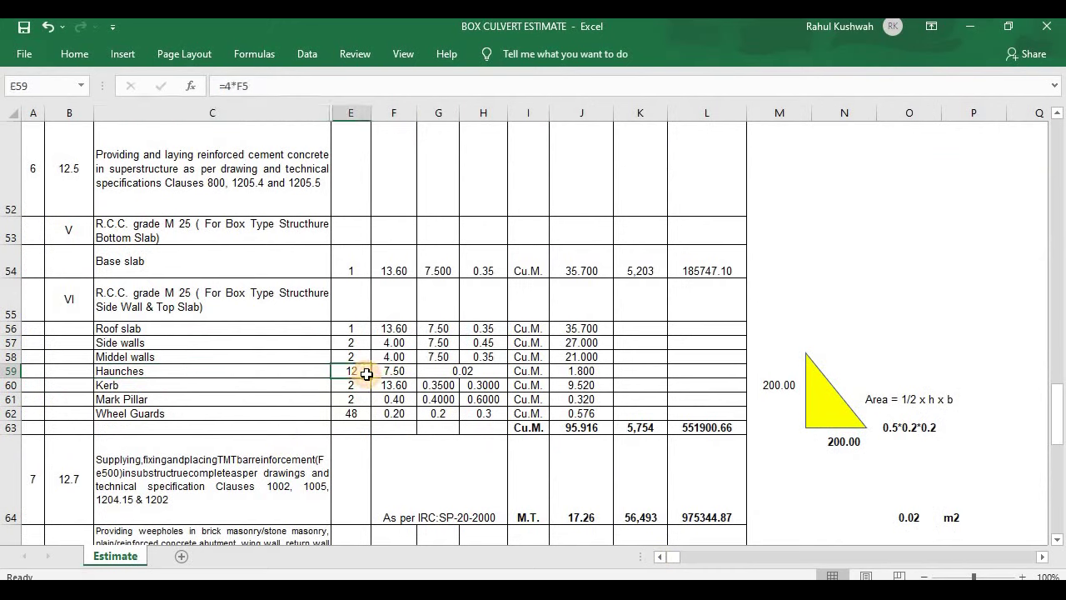
{"action": "left_click", "coordinate": [380, 376]}
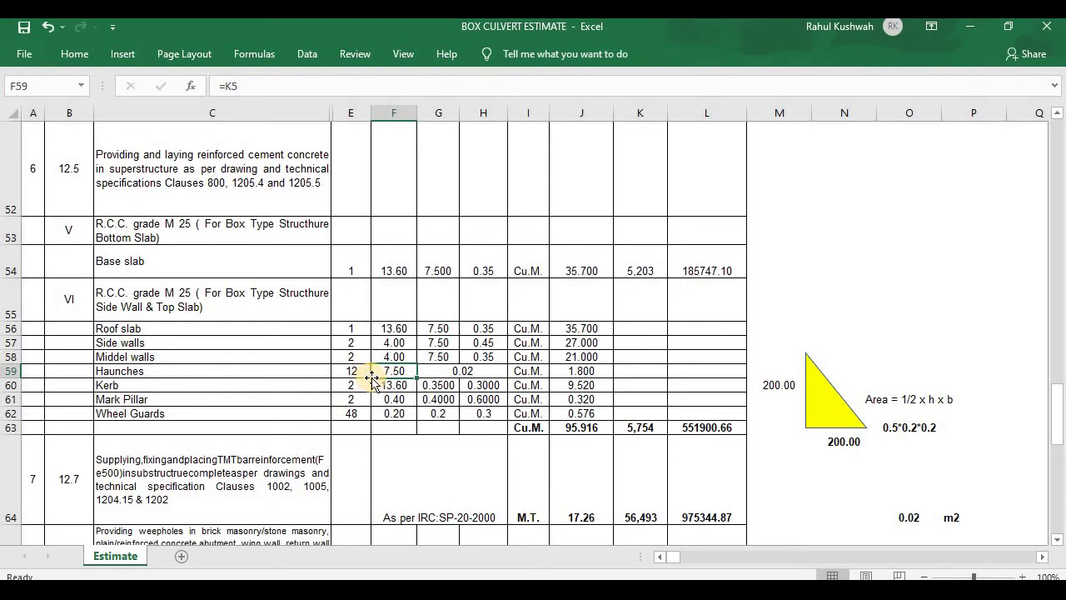
{"action": "left_click", "coordinate": [433, 369]}
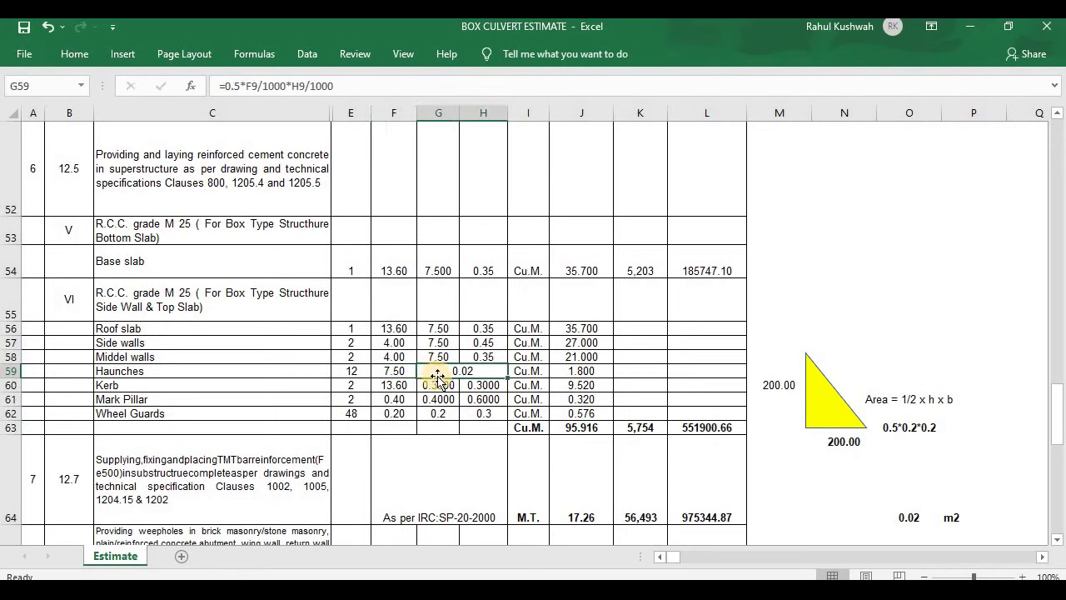
{"action": "left_click", "coordinate": [376, 372]}
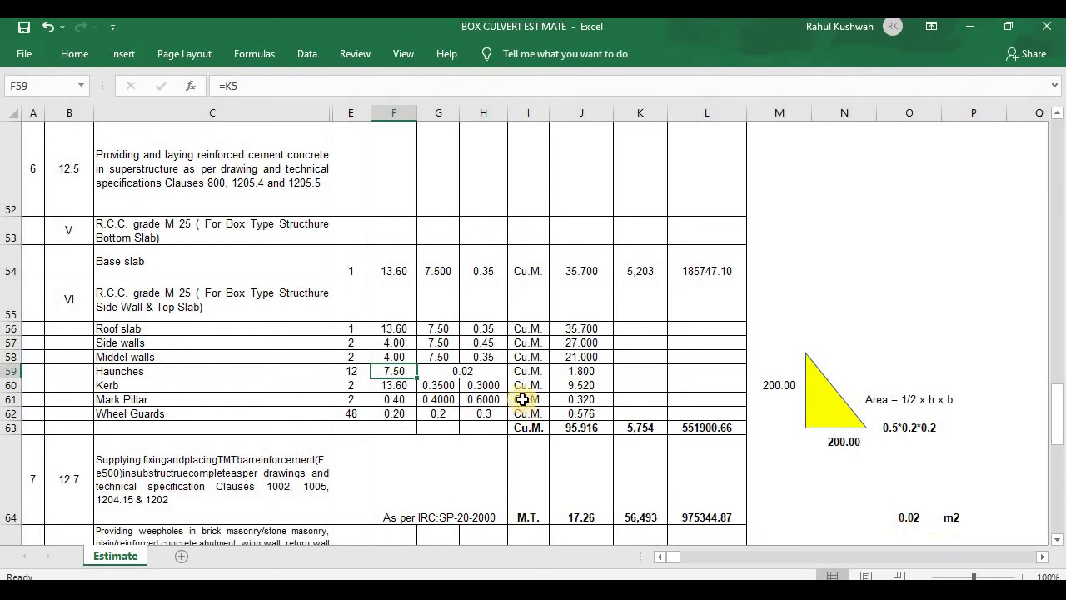
{"action": "left_click", "coordinate": [491, 374]}
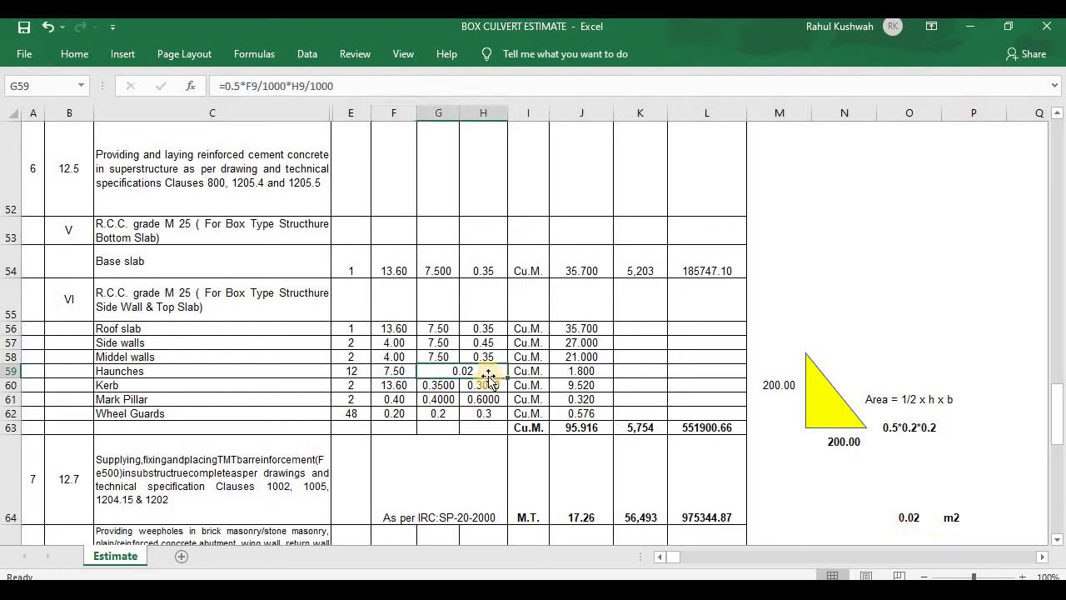
{"action": "left_click", "coordinate": [373, 370]}
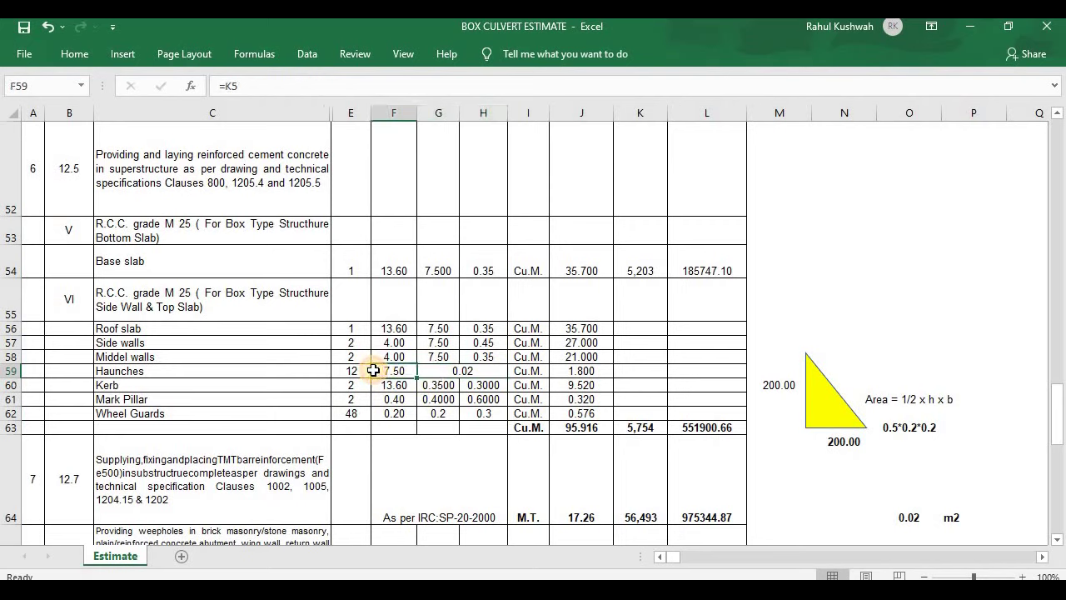
{"action": "left_click", "coordinate": [604, 373]}
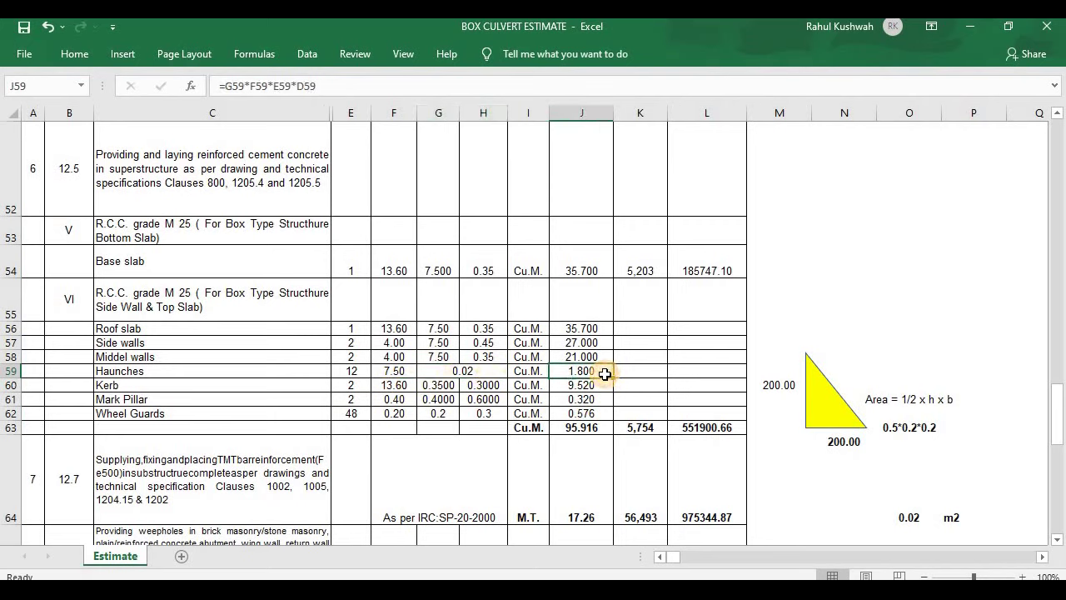
- Inspect the Kerb row's number, length, width, depth and quantity formula
{"action": "left_click", "coordinate": [202, 386]}
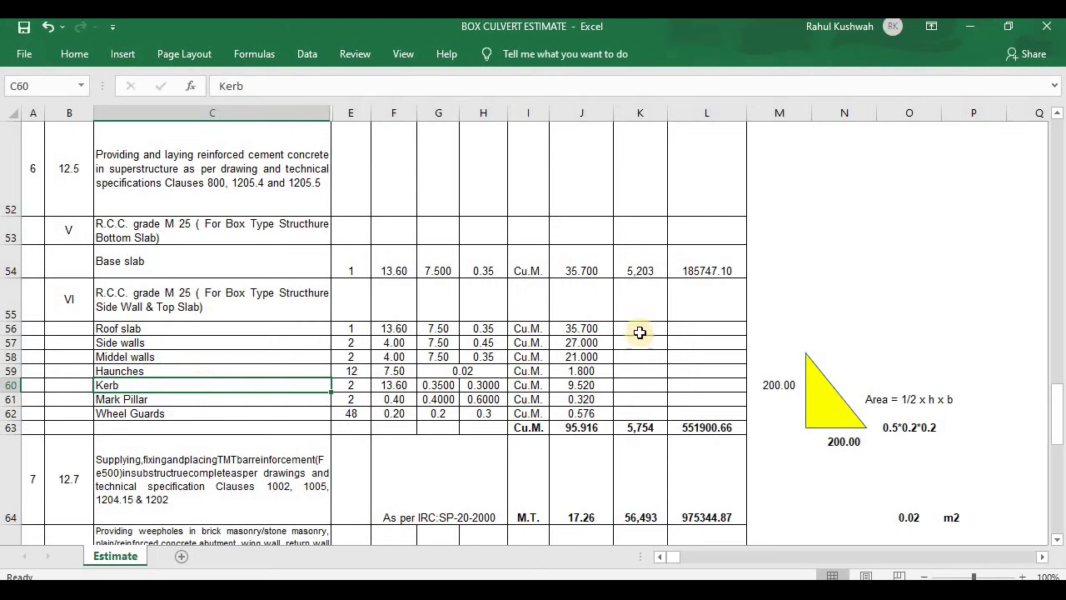
{"action": "left_click", "coordinate": [363, 384]}
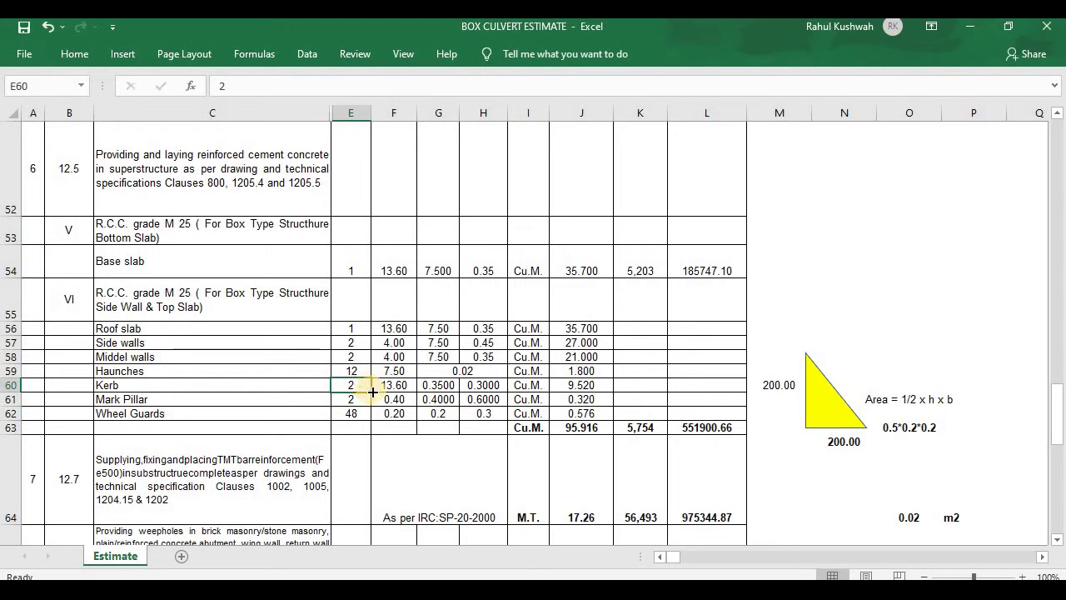
{"action": "left_click", "coordinate": [375, 383]}
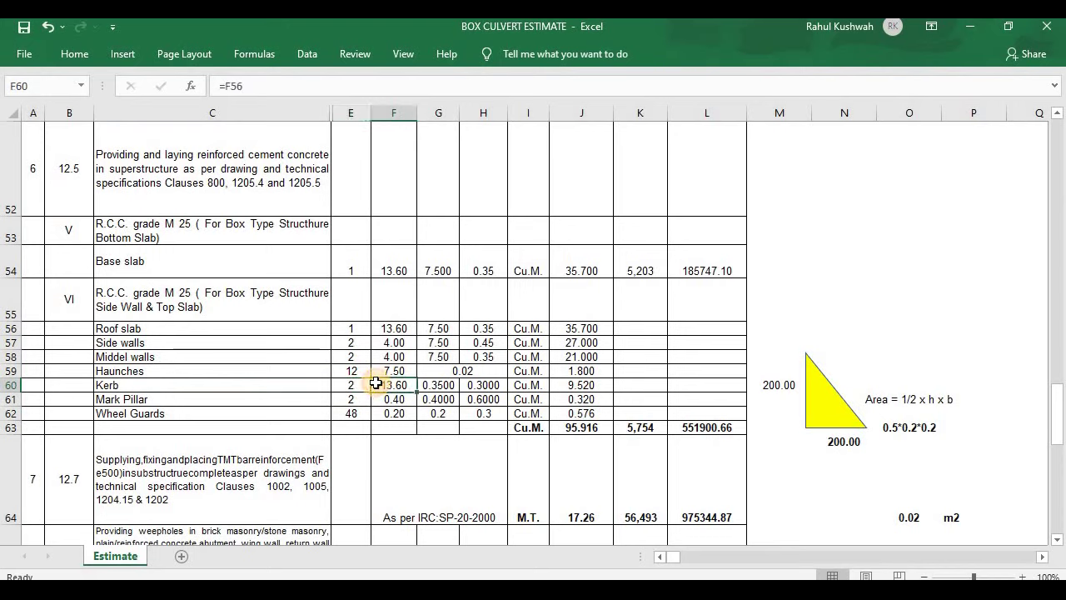
{"action": "left_click", "coordinate": [456, 386]}
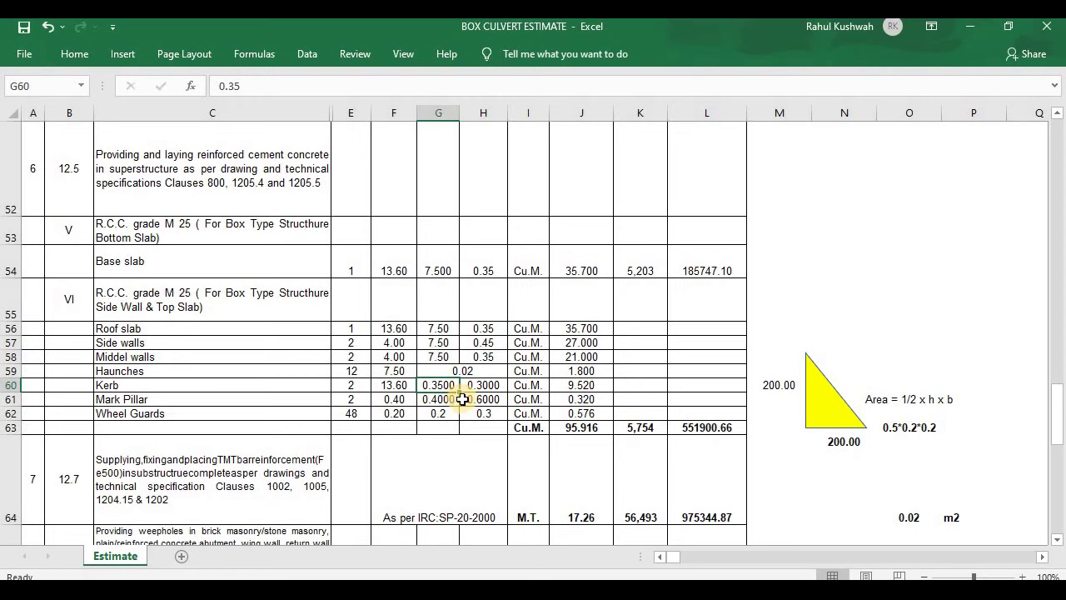
{"action": "left_click", "coordinate": [505, 386]}
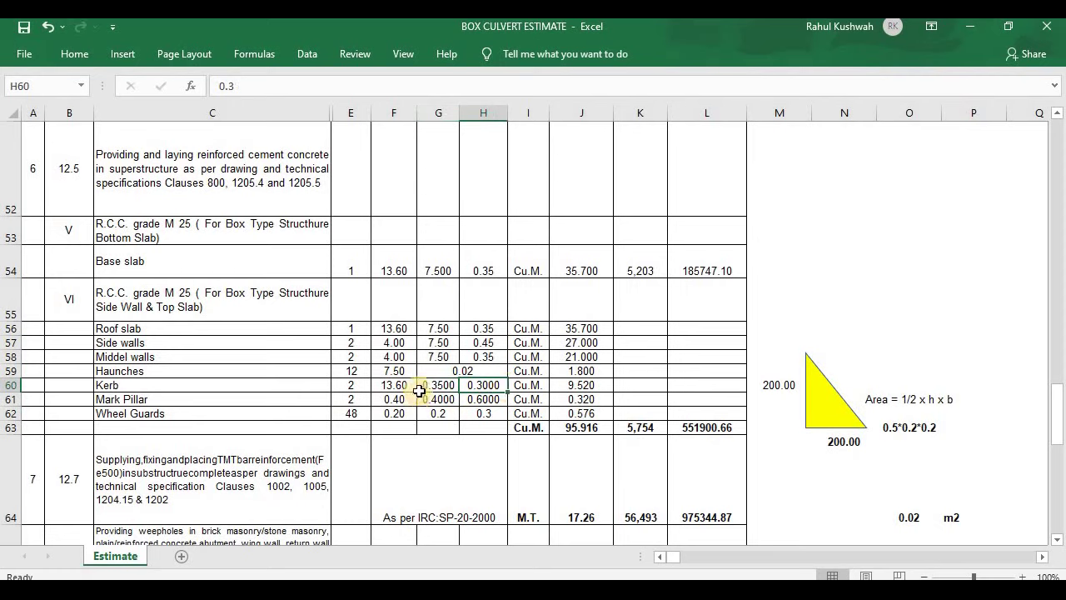
{"action": "left_click", "coordinate": [603, 384]}
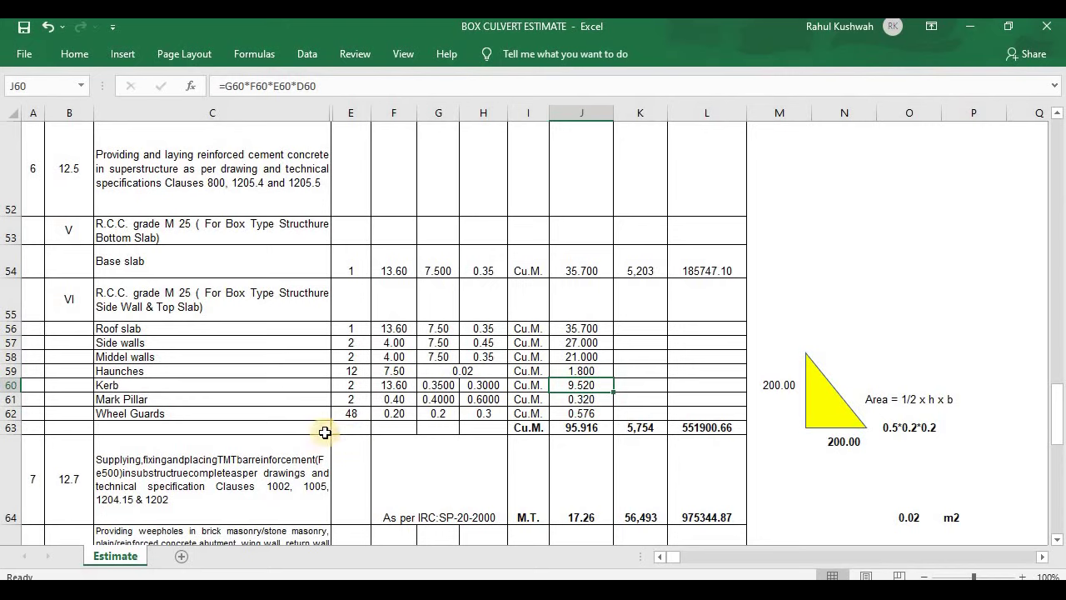
- Review the TMT bar reinforcement item's code, description, IRC:SP-20-2000 reference, unit and quantity formula
{"action": "scroll", "coordinate": [227, 458], "scroll_direction": "down", "scroll_amount": 1}
{"action": "left_click", "coordinate": [50, 341]}
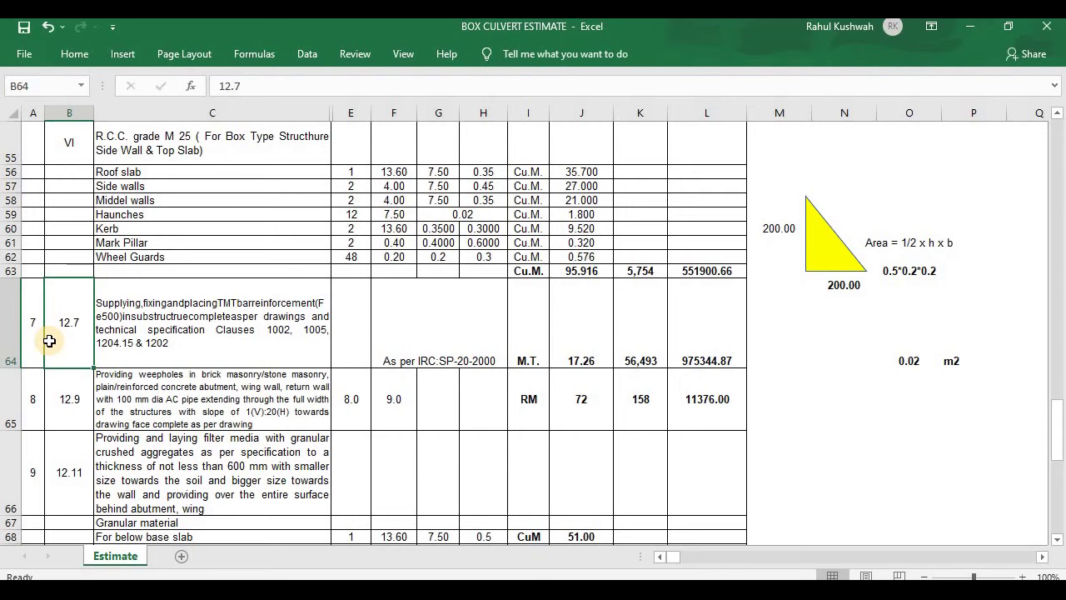
{"action": "left_click", "coordinate": [148, 345]}
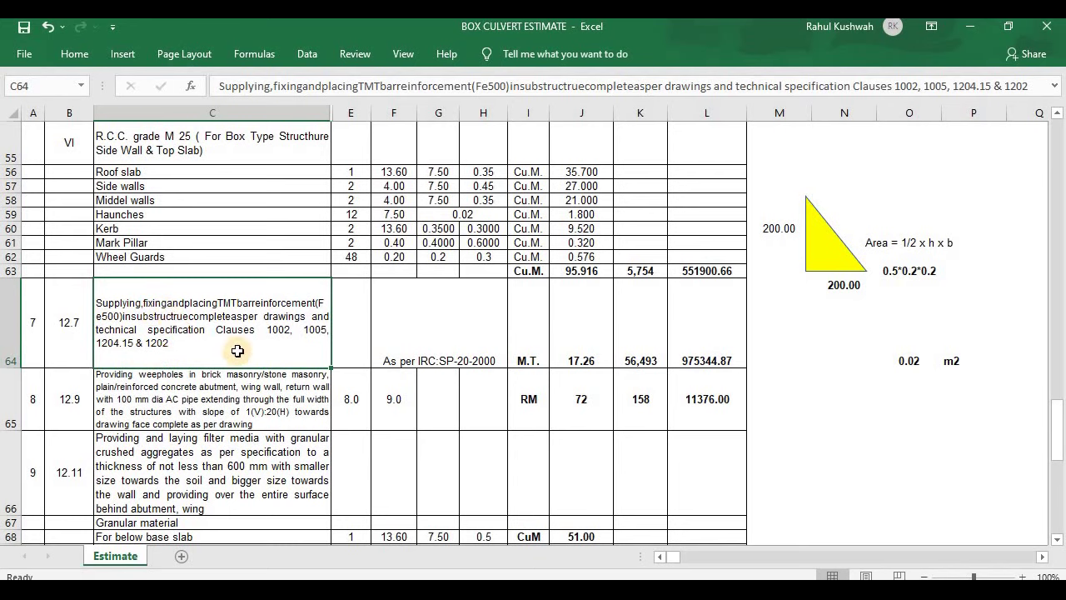
{"action": "left_click", "coordinate": [400, 339]}
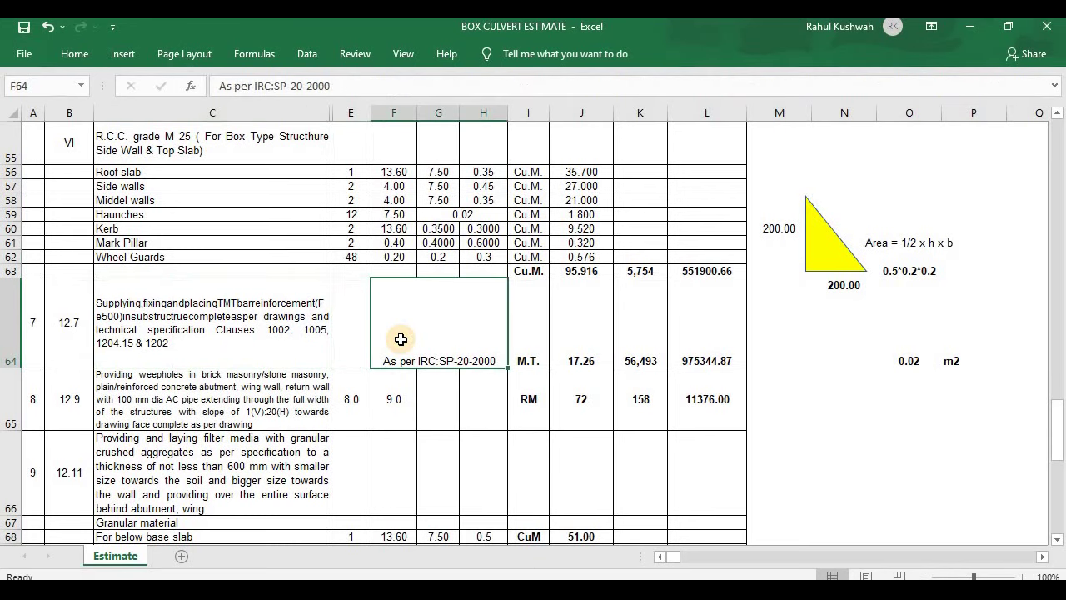
{"action": "left_click", "coordinate": [525, 330]}
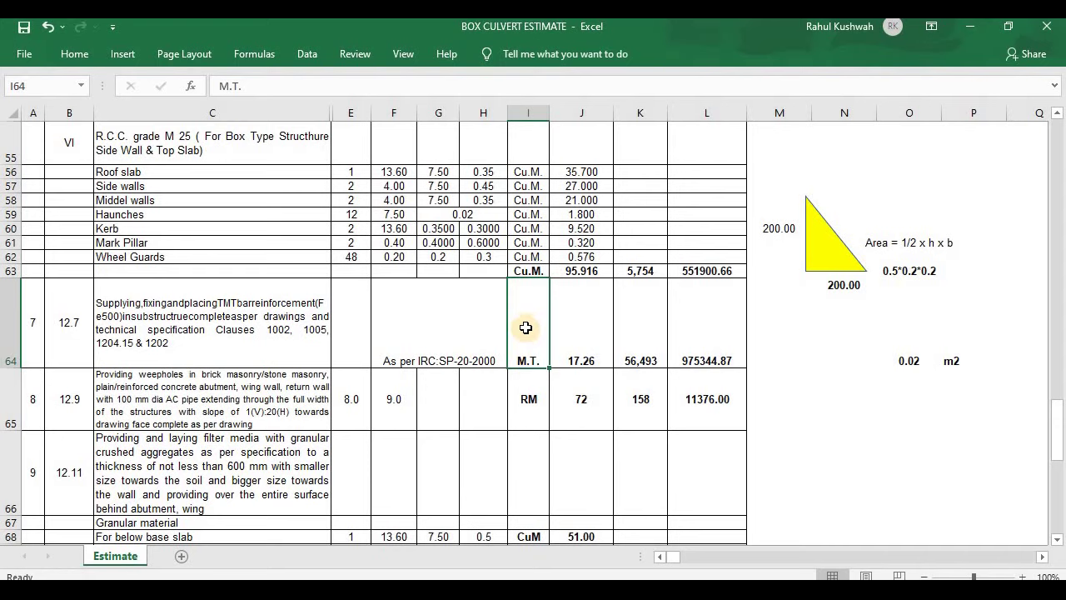
{"action": "left_click", "coordinate": [567, 322]}
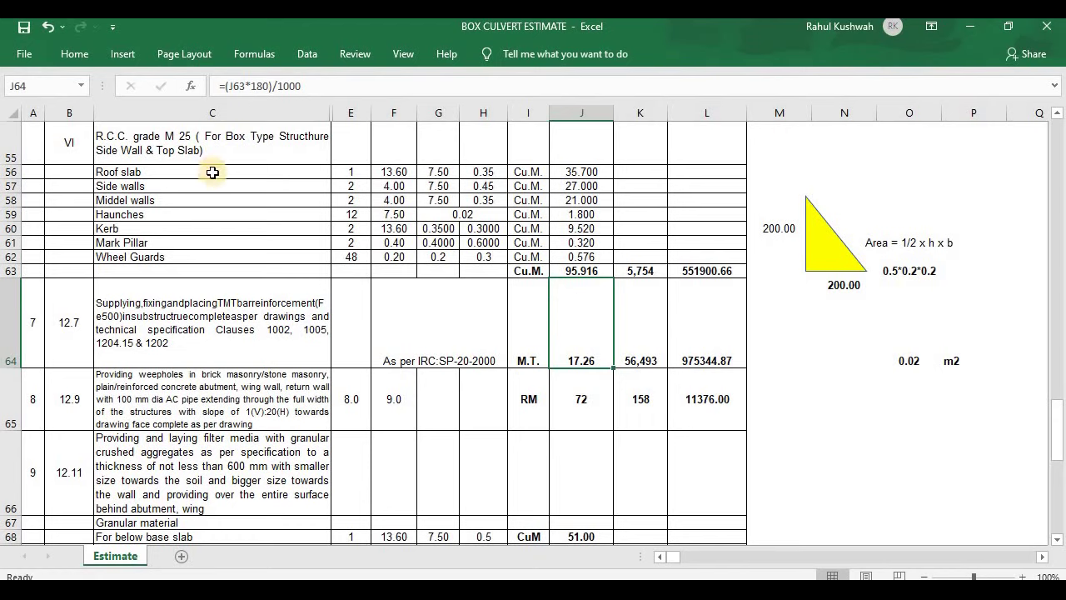
- Trace the TMT reinforcement quantity back to the concrete total summed from the Roof slab through Wheel Guards rows
{"action": "left_click_drag", "start_coordinate": [214, 172], "coordinate": [195, 258]}
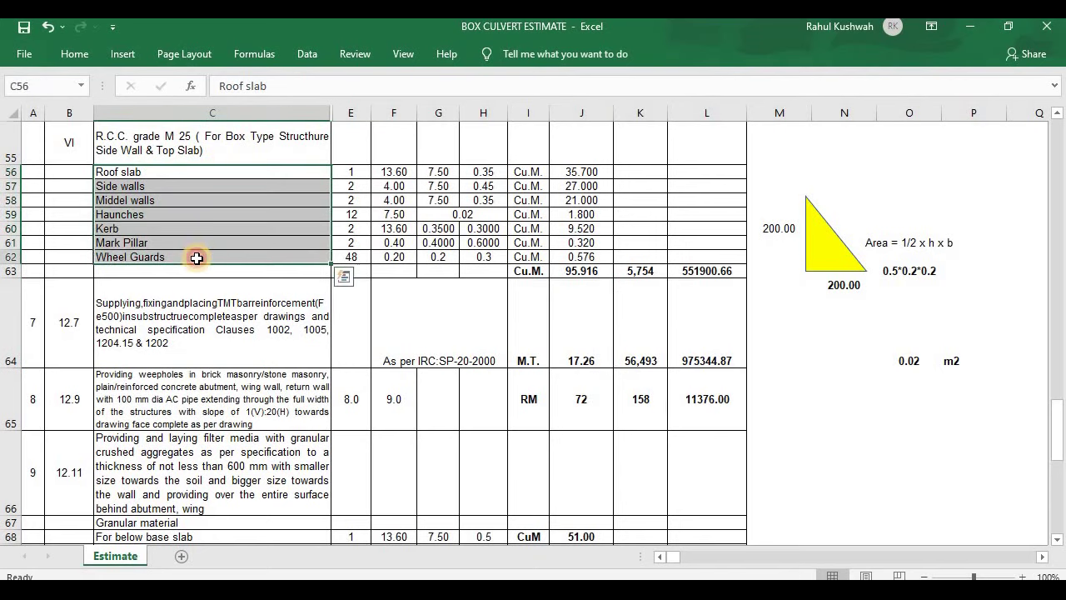
{"action": "left_click", "coordinate": [195, 257]}
{"action": "left_click_drag", "start_coordinate": [241, 171], "coordinate": [272, 266]}
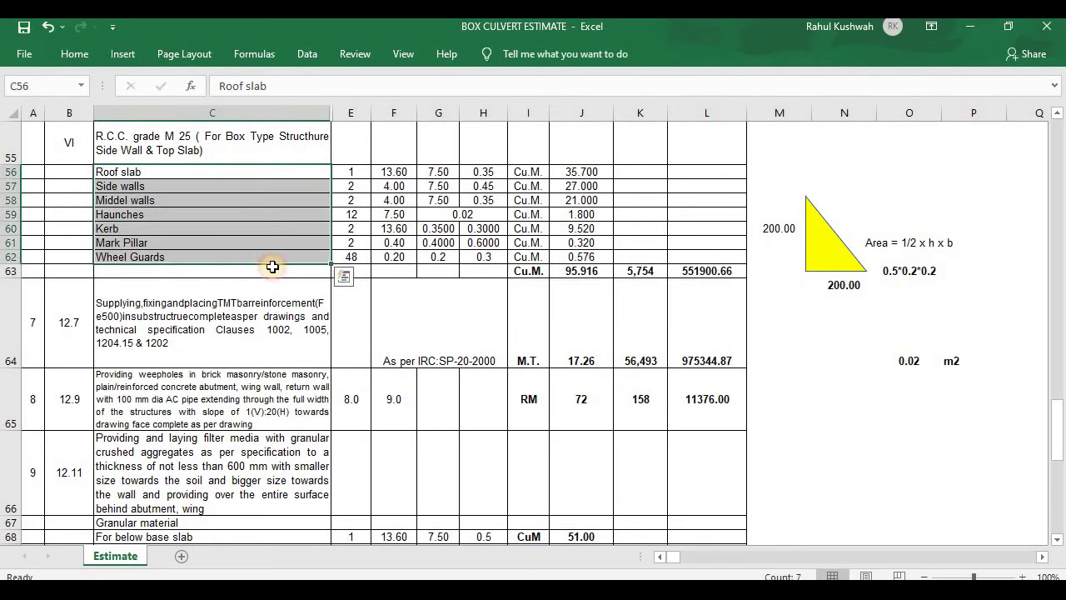
{"action": "left_click", "coordinate": [564, 271]}
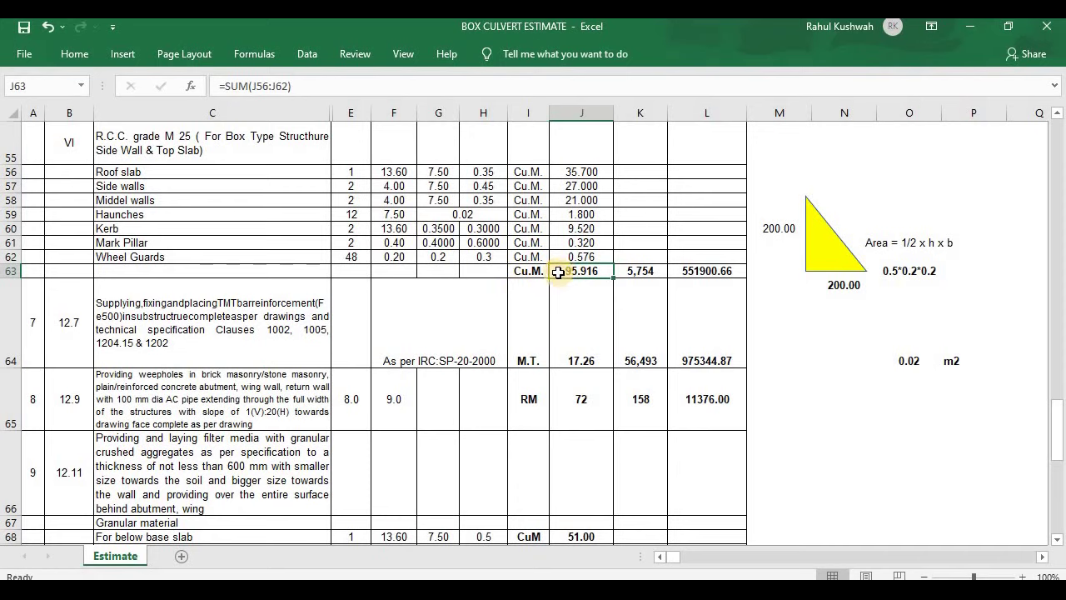
{"action": "left_click", "coordinate": [566, 348]}
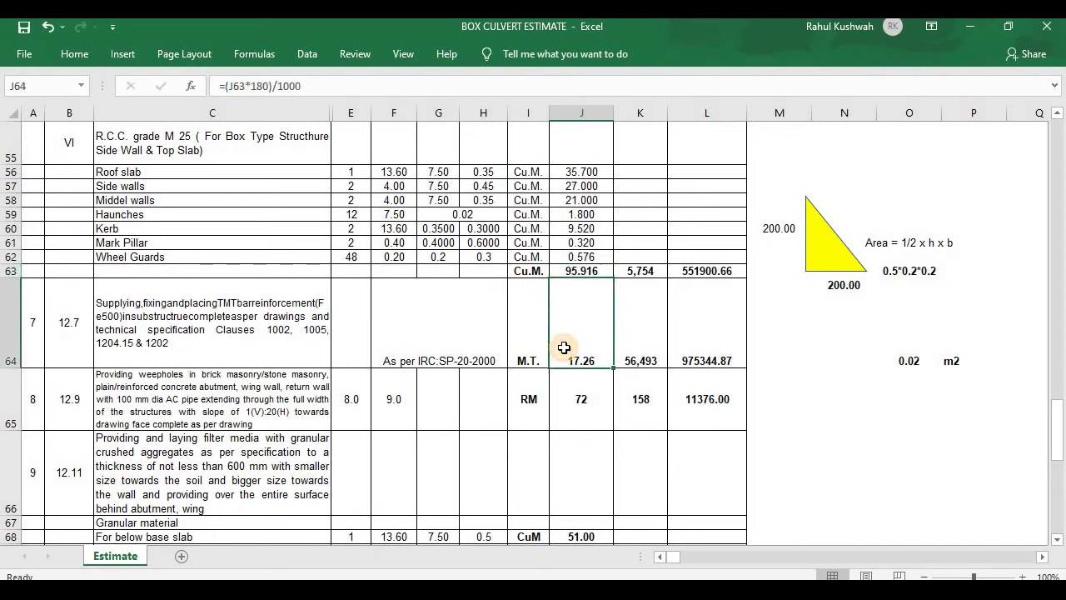
- Recheck the TMT reinforcement quantity formula against the concrete total, and inspect the item's rate and amount formula
{"action": "left_click", "coordinate": [596, 271]}
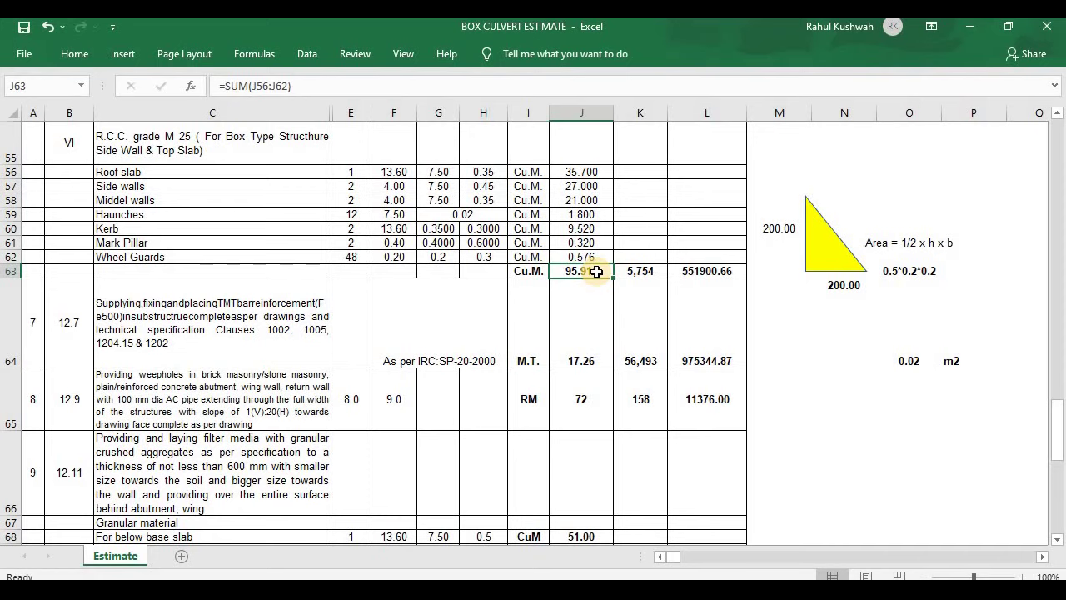
{"action": "left_click", "coordinate": [564, 320]}
{"action": "left_click", "coordinate": [550, 273]}
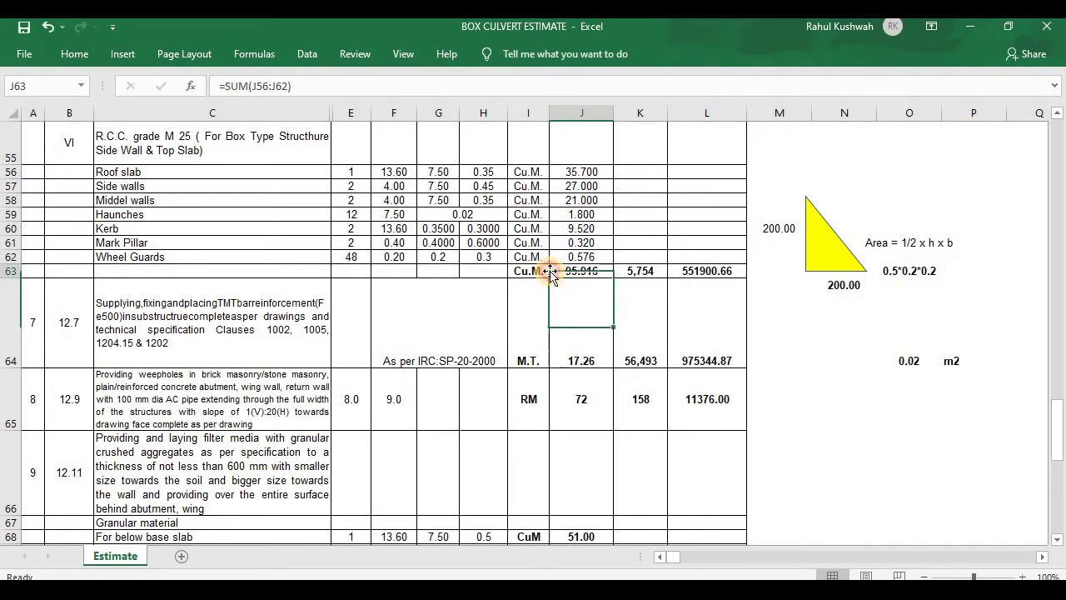
{"action": "left_click", "coordinate": [571, 331]}
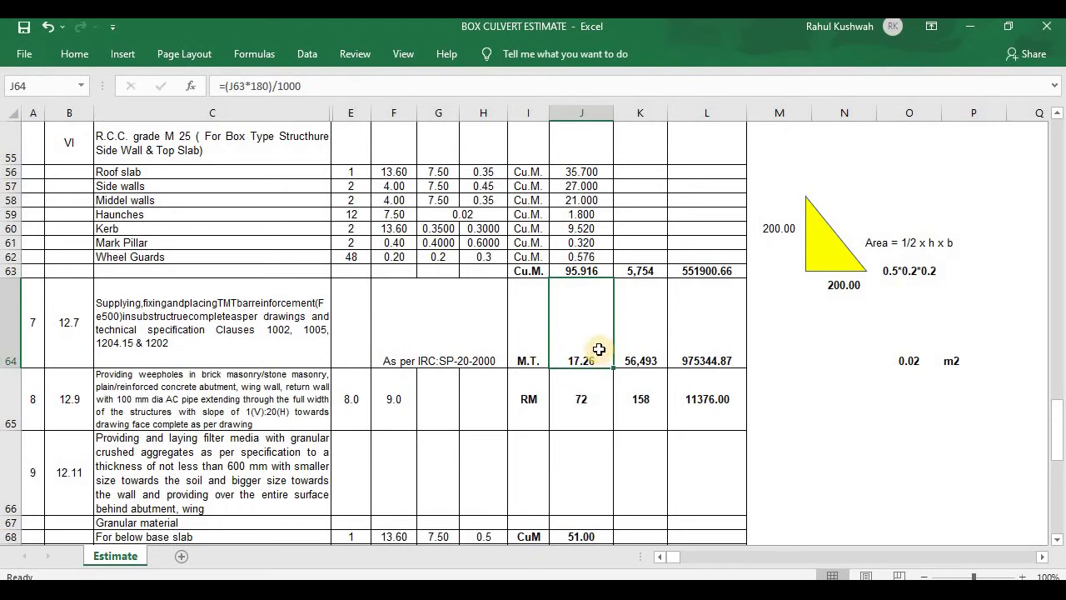
{"action": "left_click", "coordinate": [637, 329]}
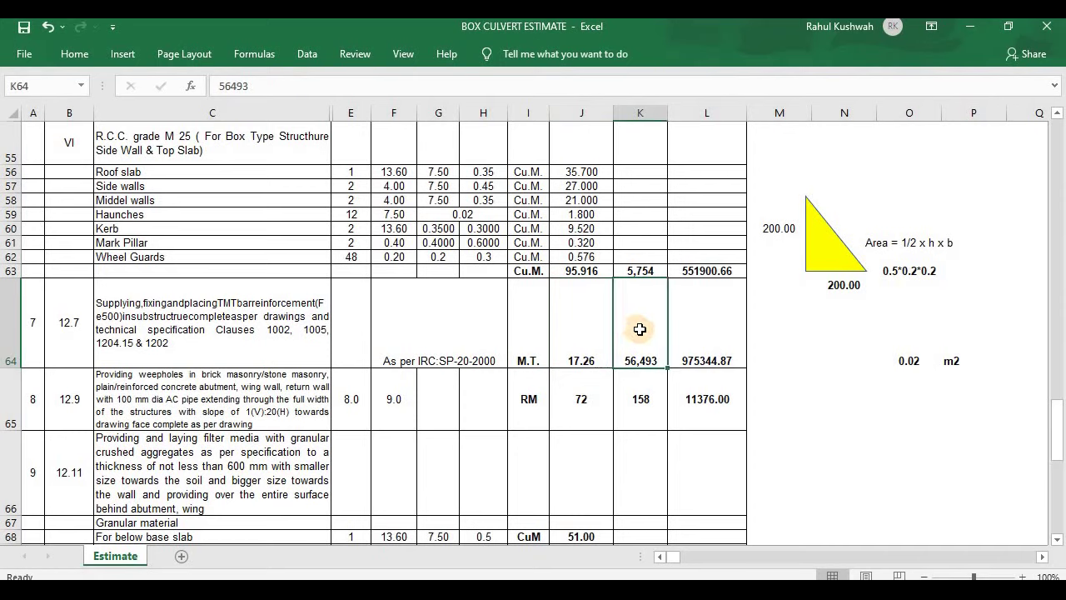
{"action": "left_click", "coordinate": [716, 336]}
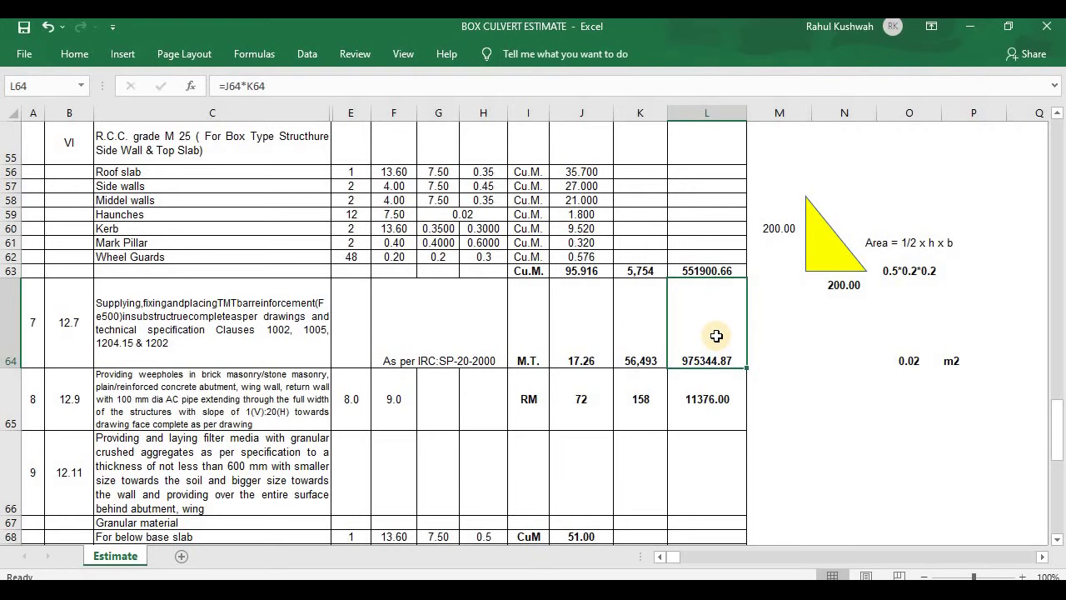
- Examine once more how the TMT reinforcement quantity in J64 is derived from the concrete total in J63
{"action": "double_click", "coordinate": [562, 351]}
{"action": "left_click", "coordinate": [582, 404]}
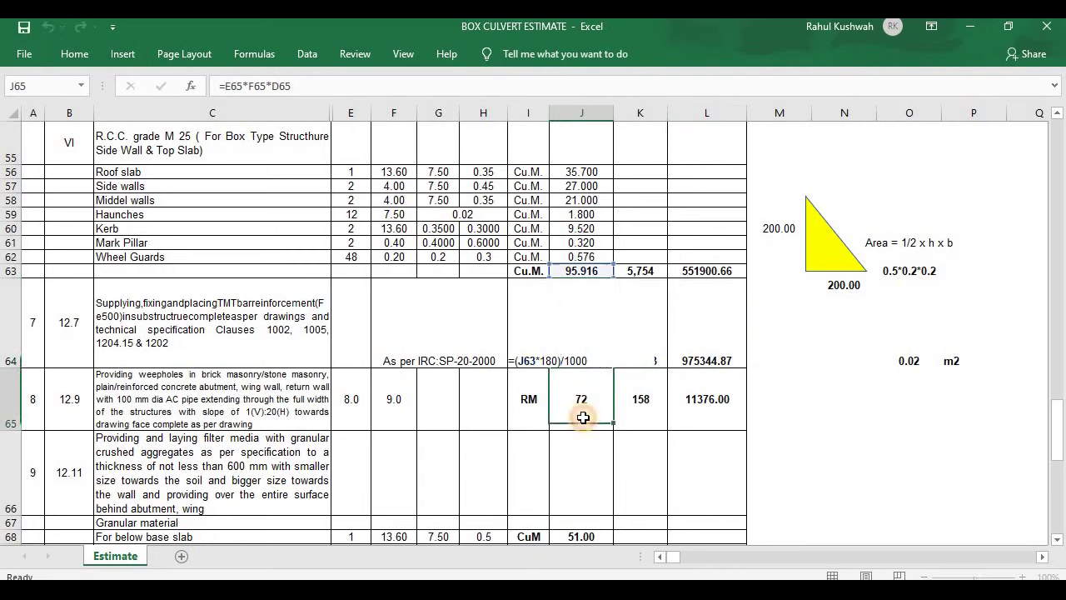
{"action": "left_click", "coordinate": [584, 350]}
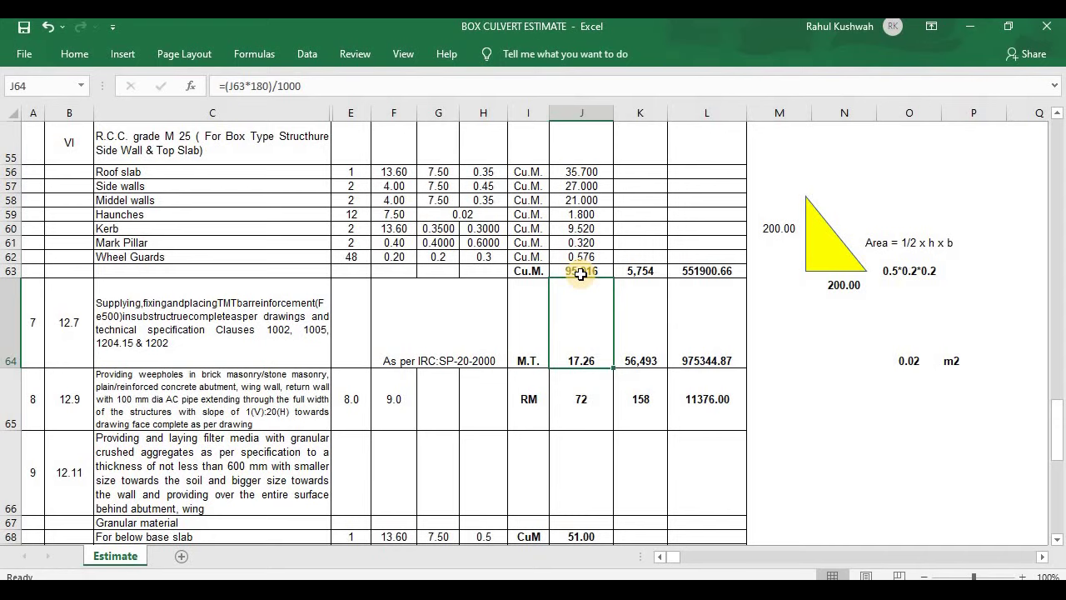
- Review the weepholes item's description, unit and quantity formula
{"action": "left_click", "coordinate": [114, 400]}
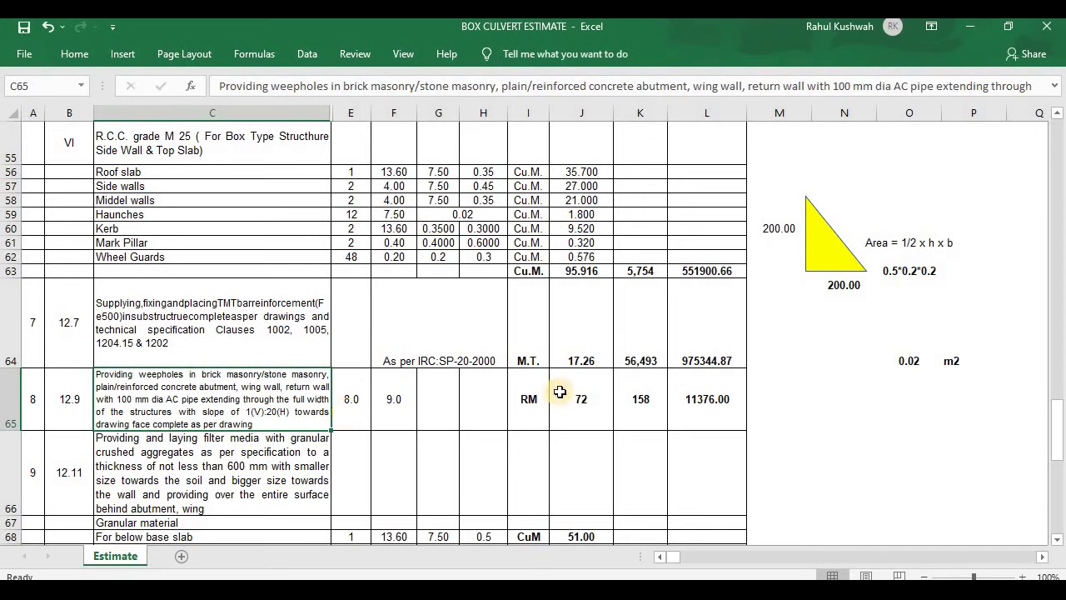
{"action": "left_click", "coordinate": [517, 427]}
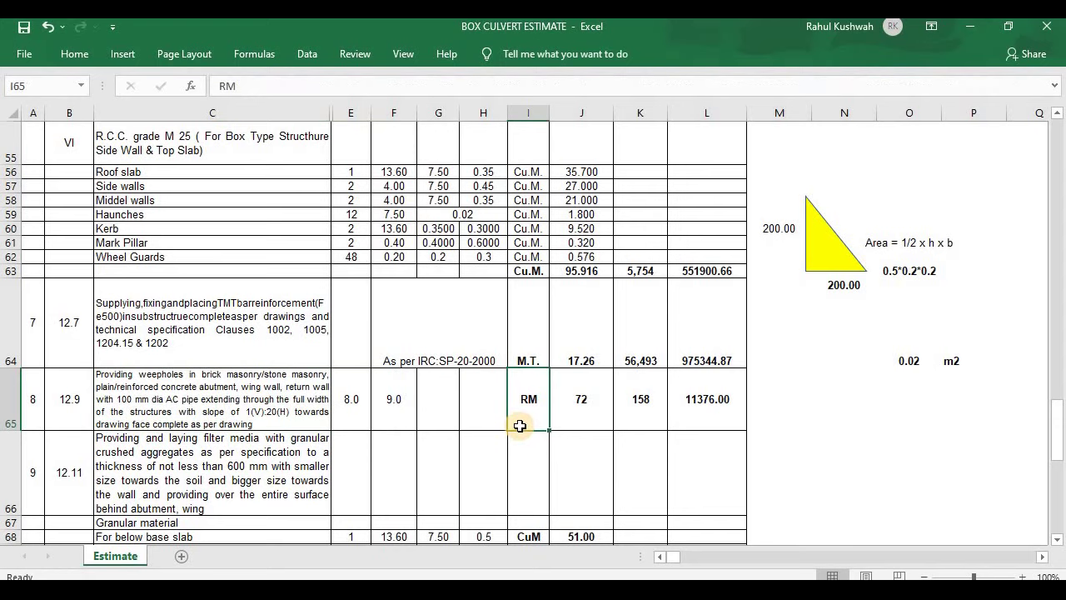
{"action": "left_click", "coordinate": [562, 413]}
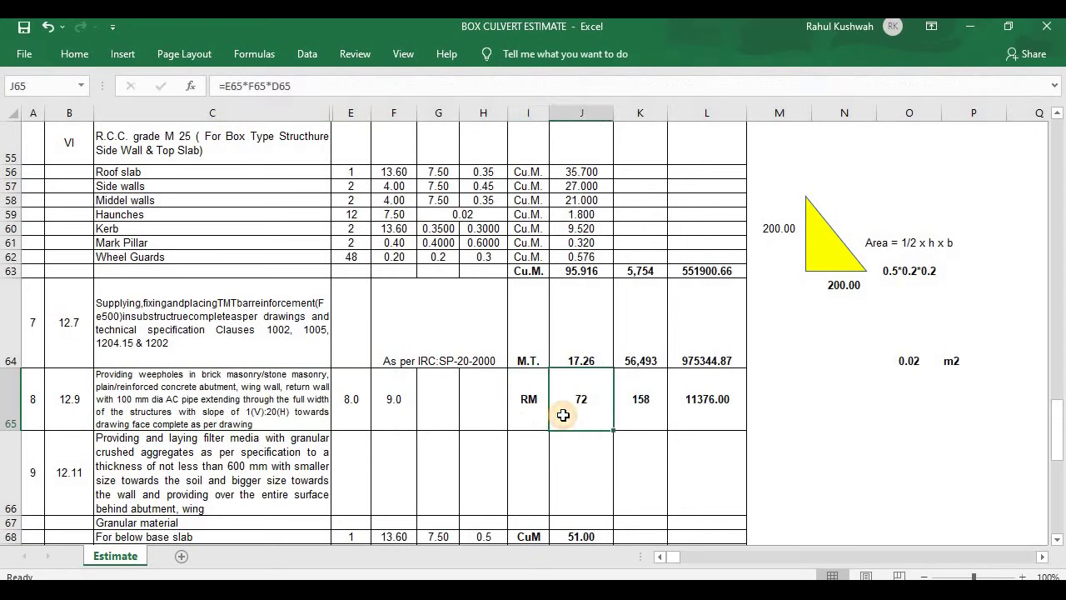
- Set the weepholes item's number to 6
{"action": "left_click", "coordinate": [356, 418]}
{"action": "type", "text": "6"}
{"action": "key", "text": "ctrl+Return"}
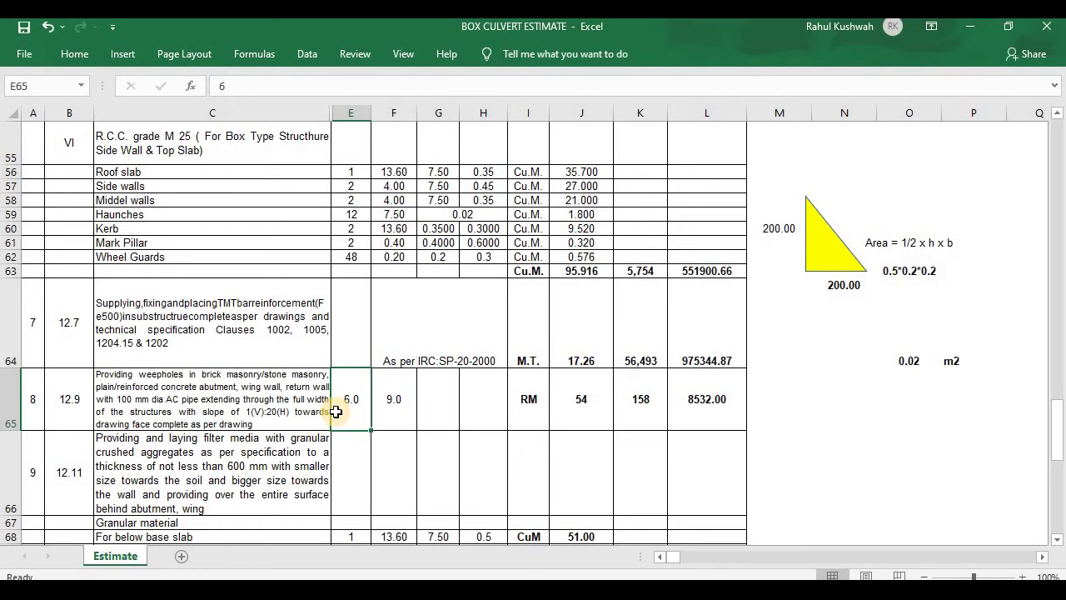
- Inspect the weepholes item's length formula, quantity formula, rate and amount formula
{"action": "left_click", "coordinate": [378, 414]}
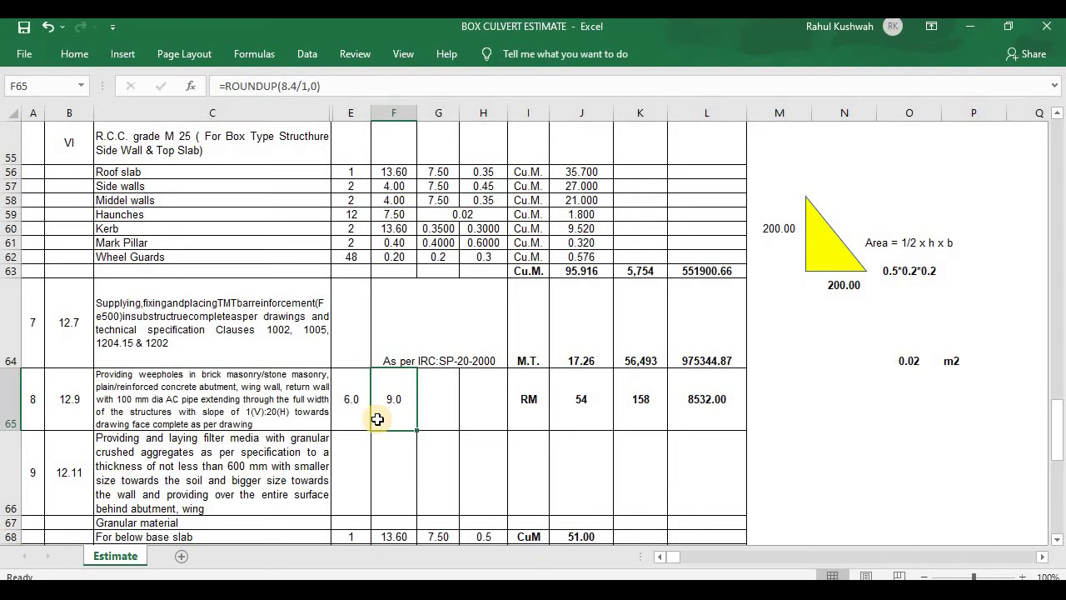
{"action": "left_click", "coordinate": [563, 413]}
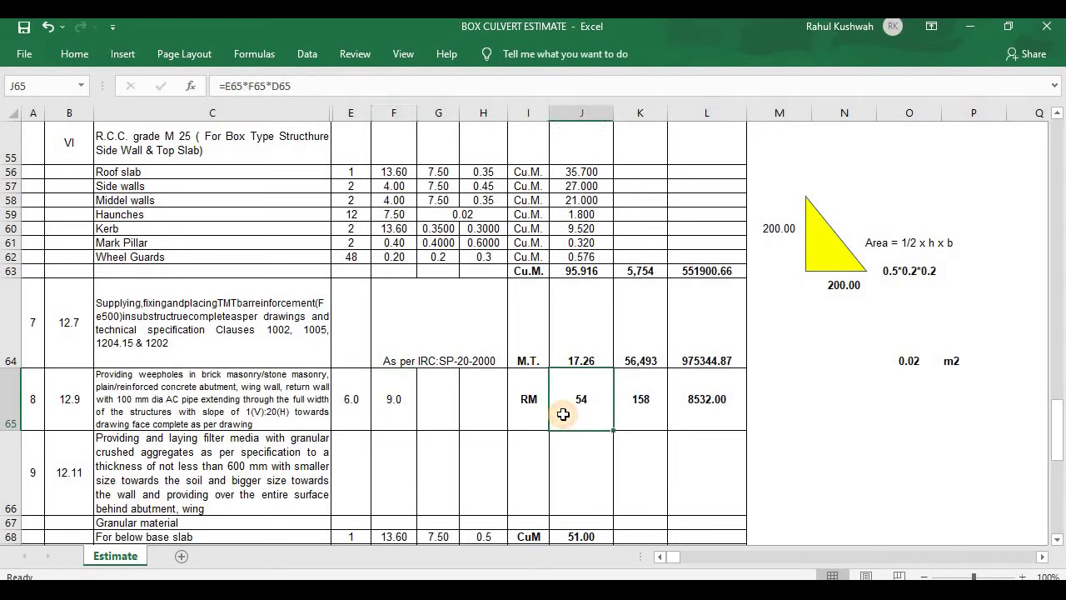
{"action": "left_click", "coordinate": [627, 419]}
{"action": "left_click", "coordinate": [686, 416]}
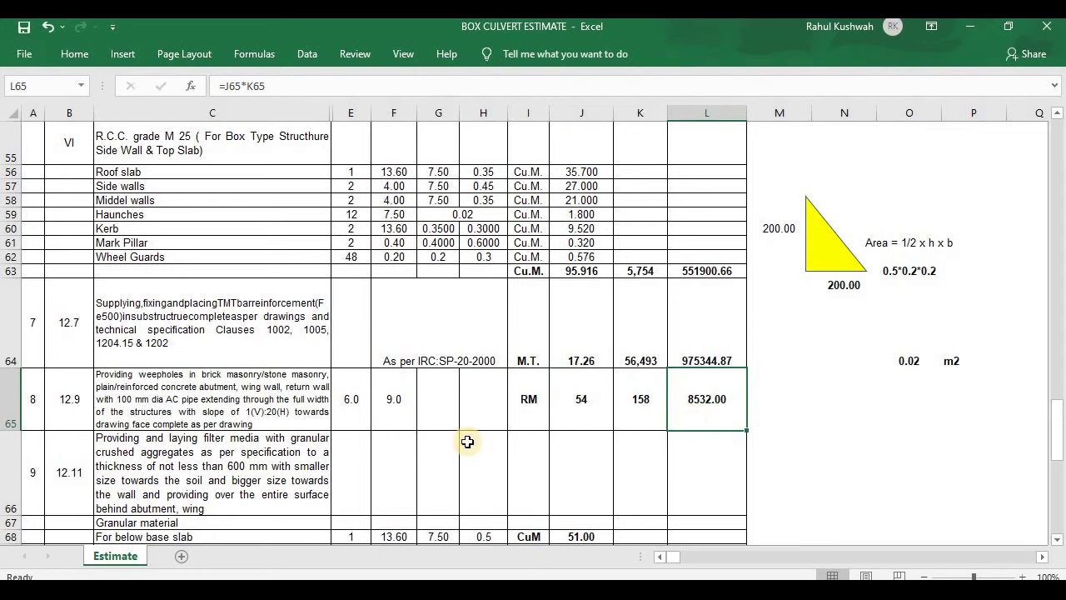
- Review the filter media item's Granular material heading and its For below base slab row
{"action": "scroll", "coordinate": [374, 453], "scroll_direction": "down", "scroll_amount": 1}
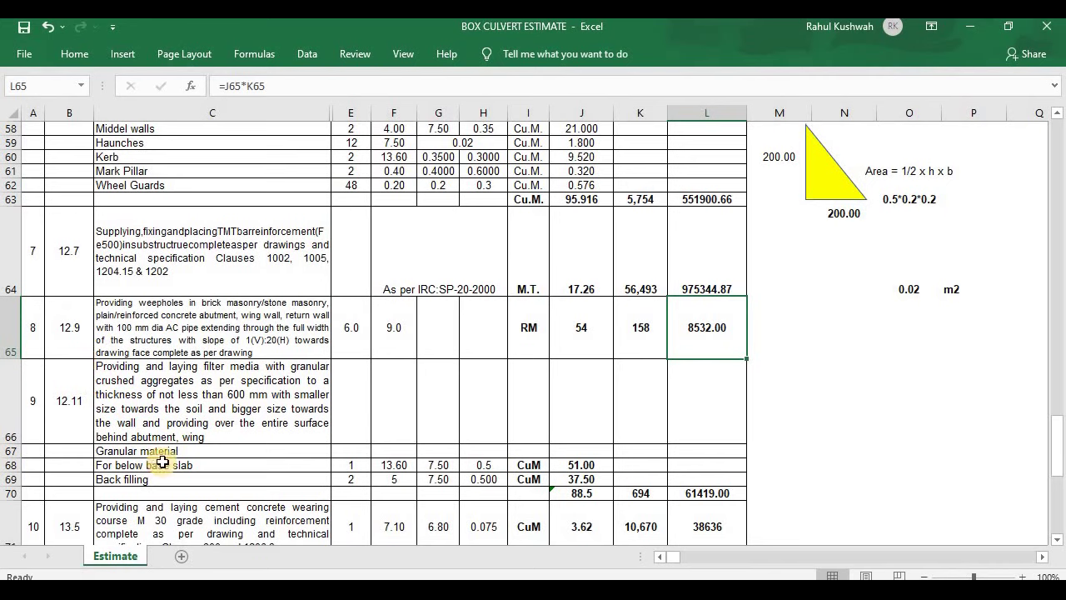
{"action": "left_click", "coordinate": [219, 452]}
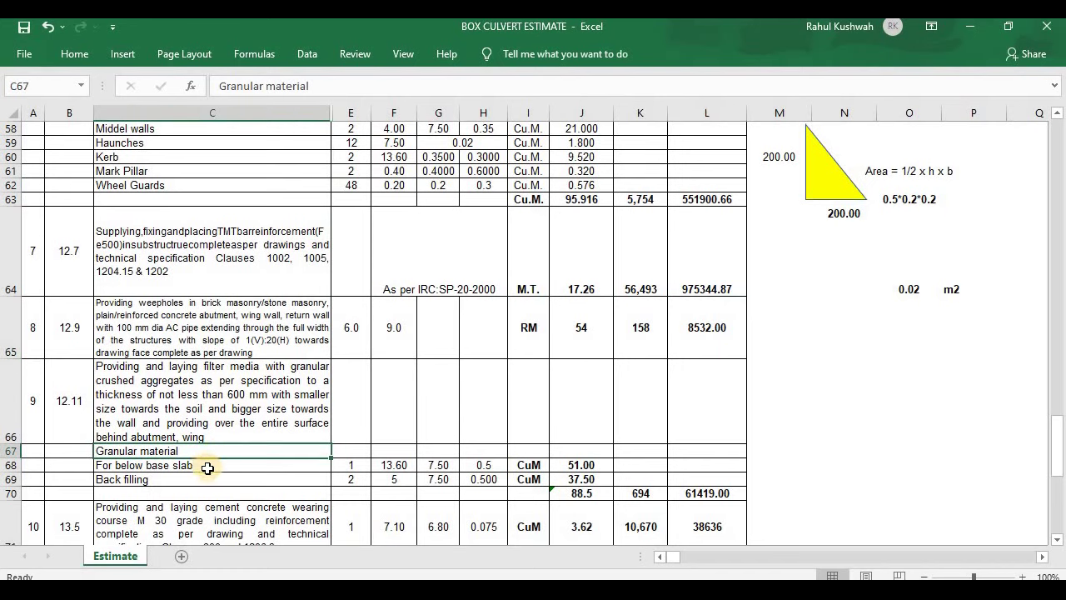
{"action": "left_click", "coordinate": [214, 468]}
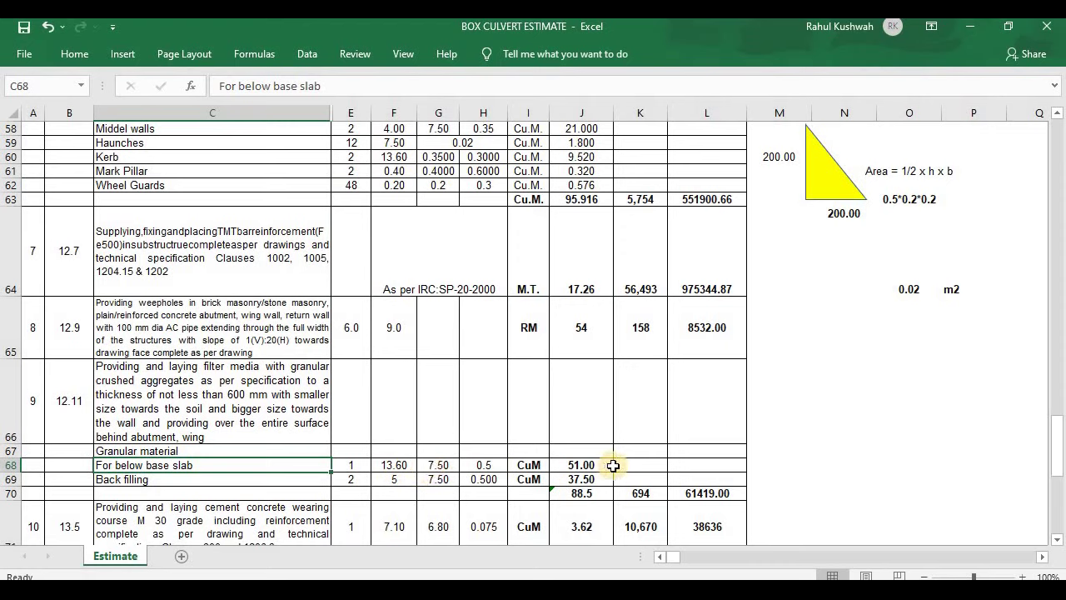
- Set the Back filling row's depth to 0.6 m and check its number, length, width and quantity formula
{"action": "left_click", "coordinate": [170, 481]}
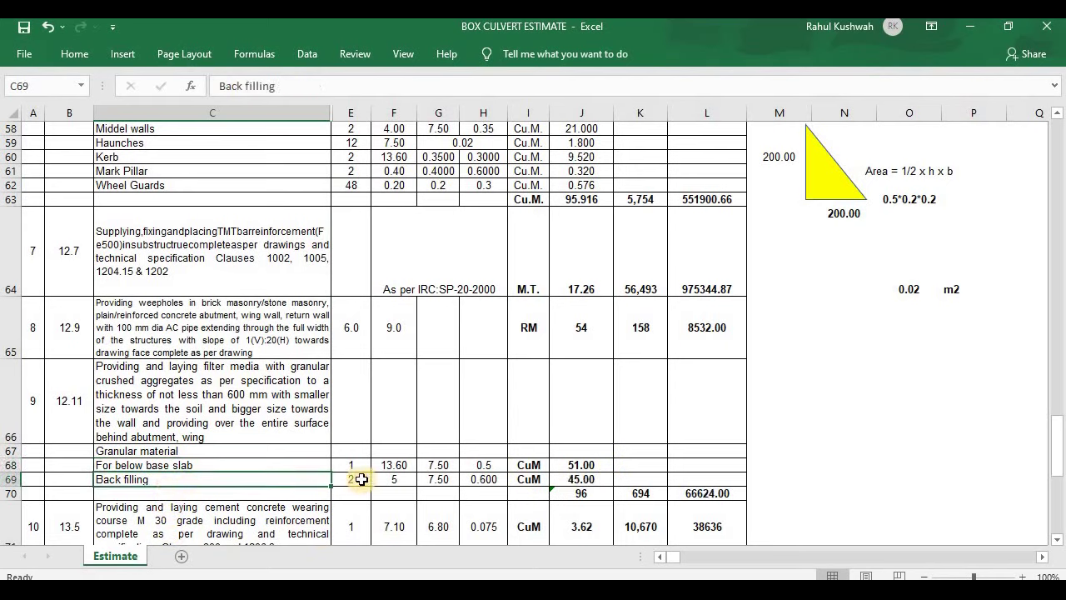
{"action": "left_click", "coordinate": [363, 480]}
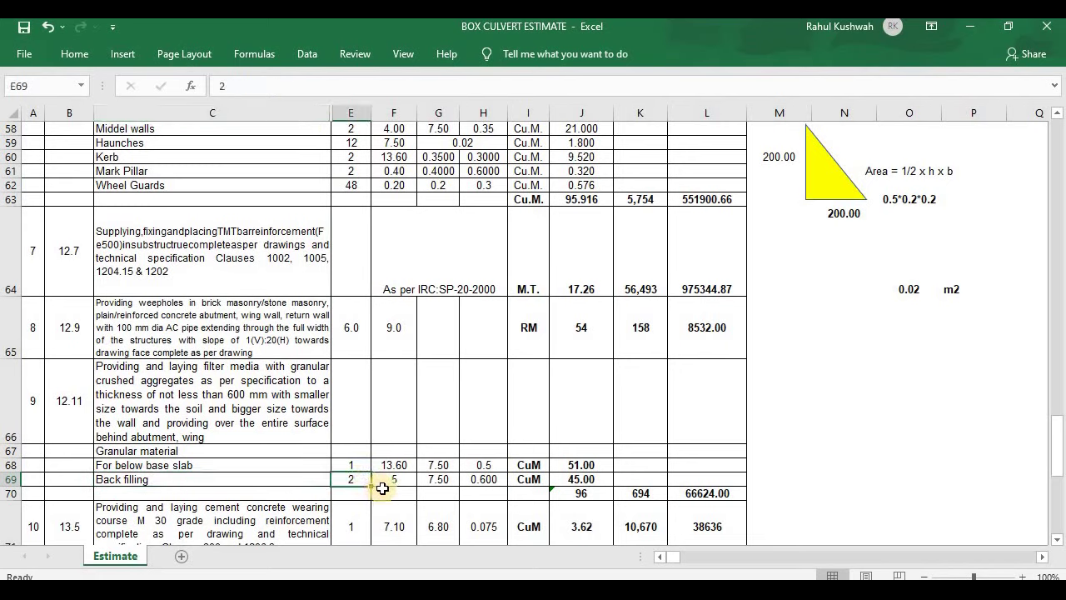
{"action": "left_click", "coordinate": [380, 483]}
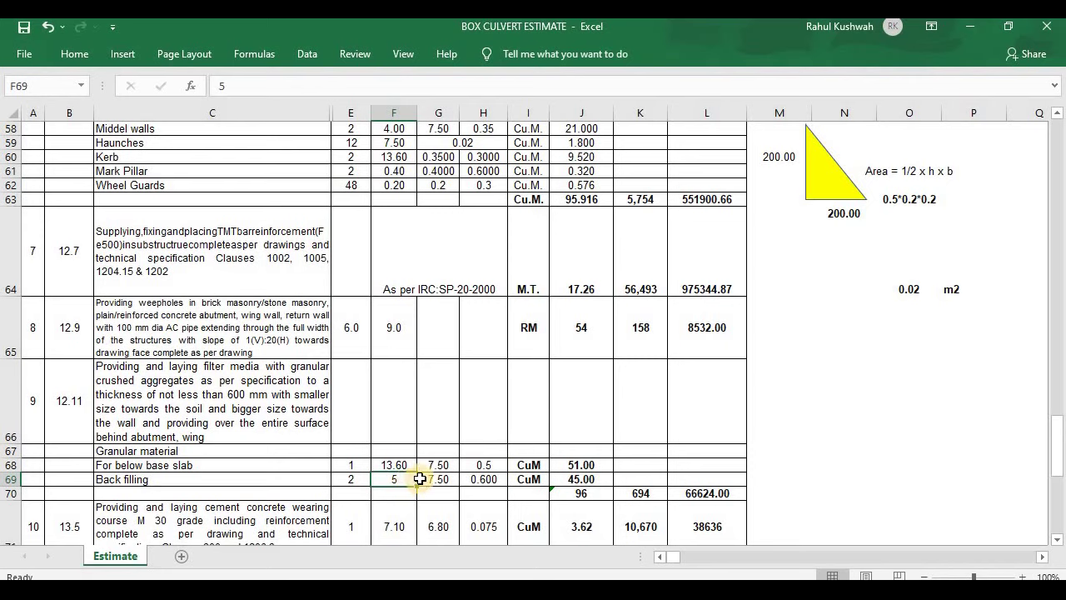
{"action": "left_click", "coordinate": [419, 479]}
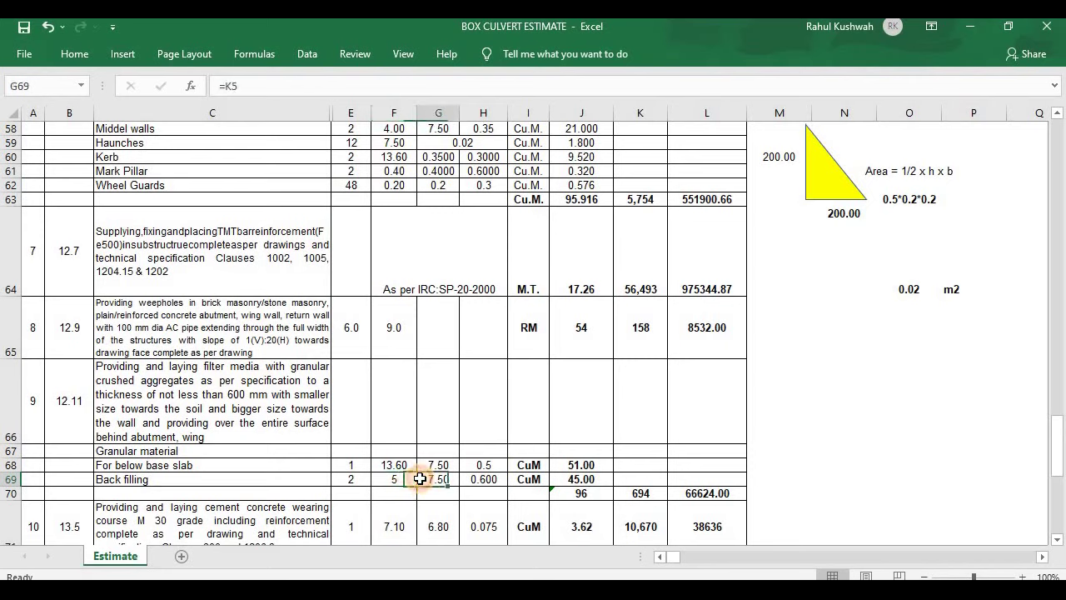
{"action": "left_click", "coordinate": [463, 479]}
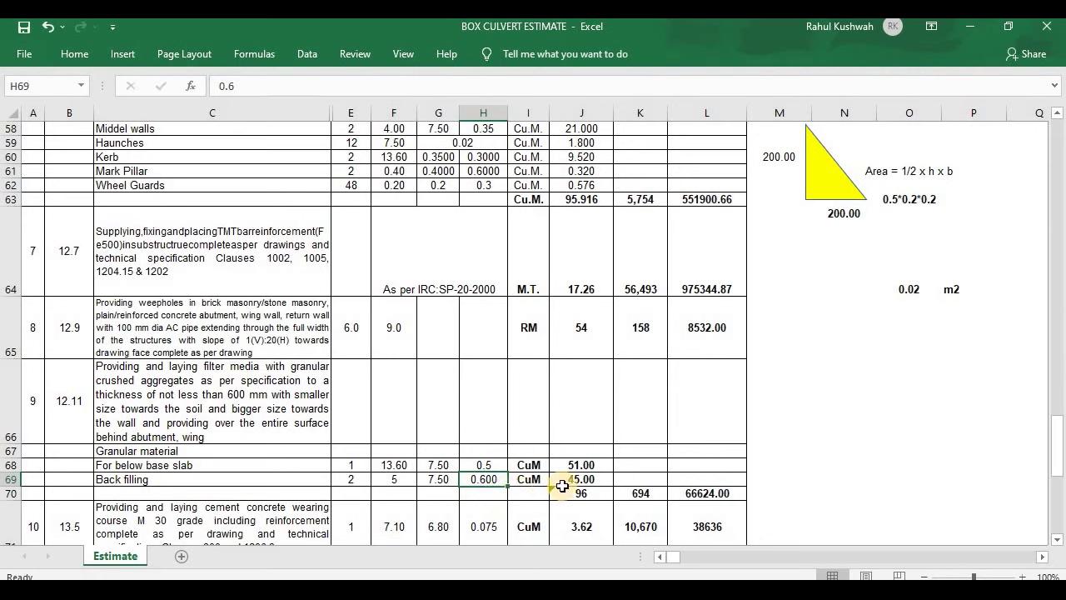
{"action": "left_click", "coordinate": [611, 481]}
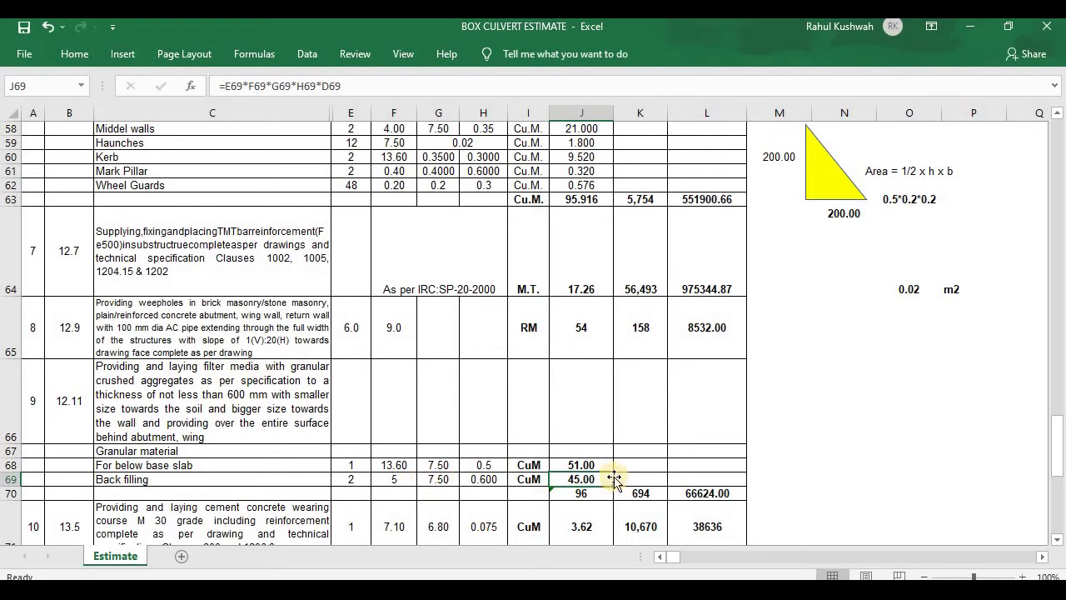
- Inspect the filter media item's total quantity formula, rate and amount formula in row 70
{"action": "left_click", "coordinate": [580, 507]}
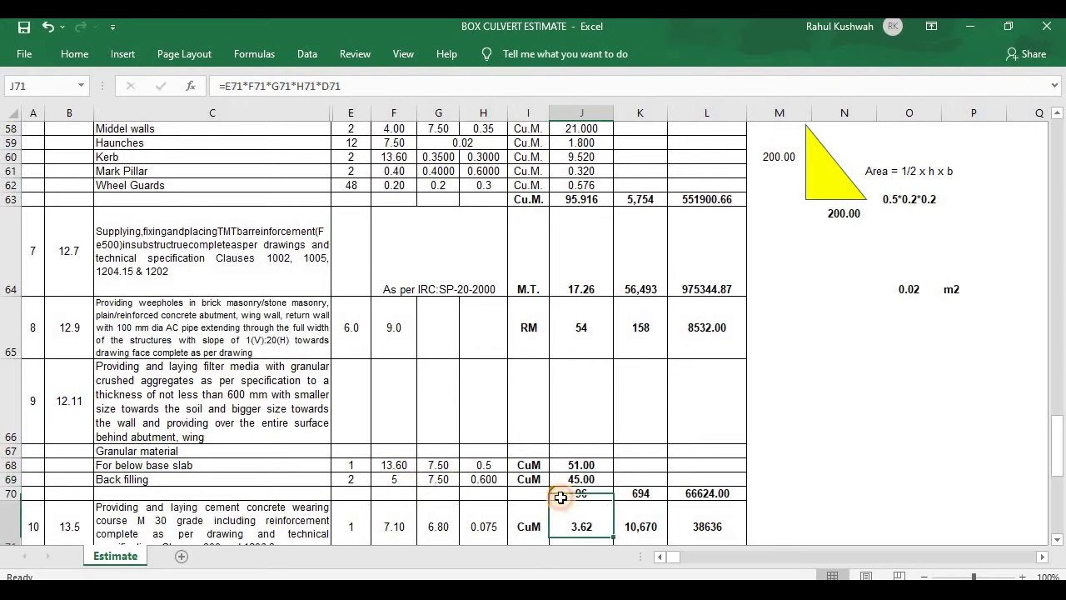
{"action": "left_click", "coordinate": [560, 498]}
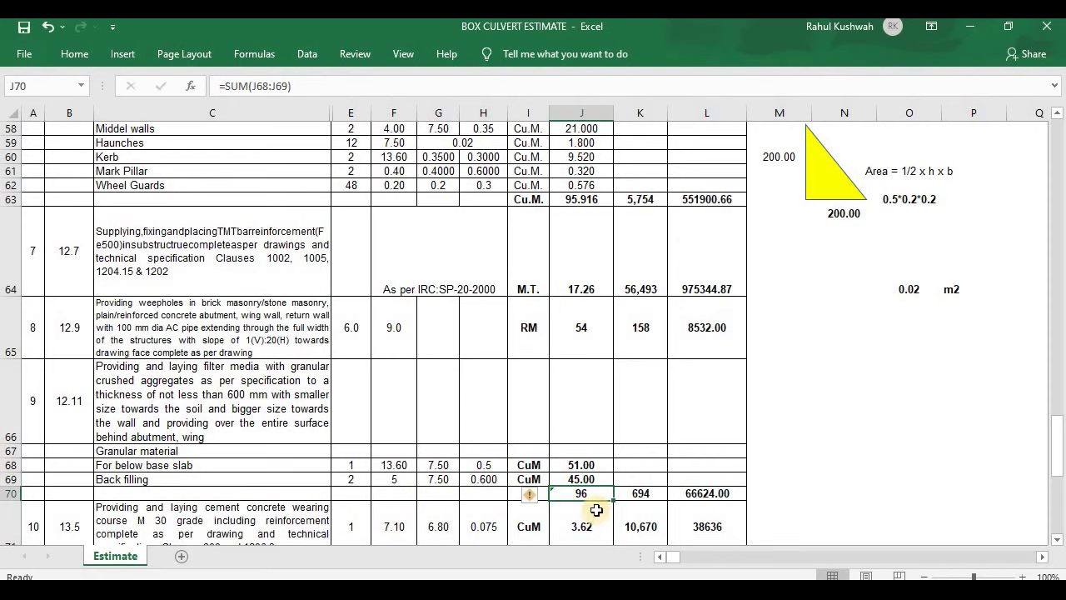
{"action": "left_click", "coordinate": [632, 496]}
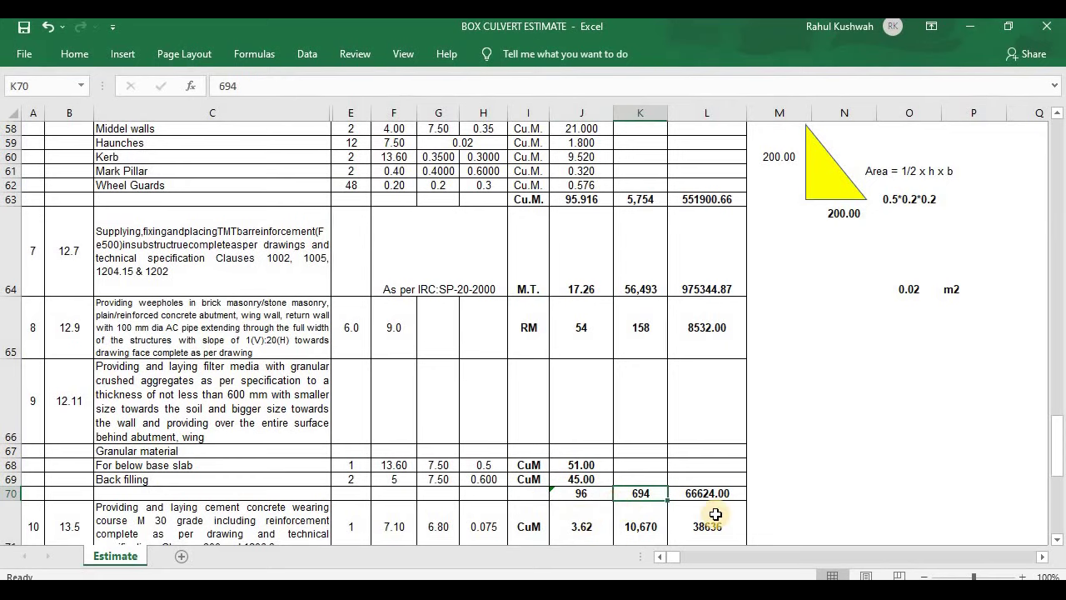
{"action": "left_click", "coordinate": [736, 493]}
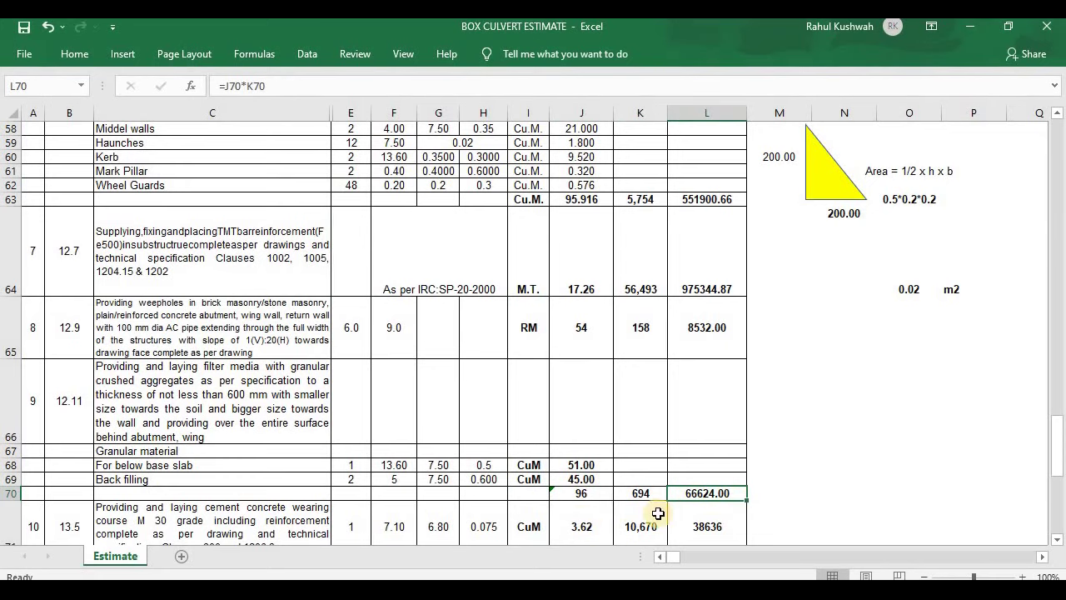
- Review the cement concrete wearing course item and compare its dimensions with the Layout Plan and Section Z-Z drawings
{"action": "scroll", "coordinate": [323, 507], "scroll_direction": "down", "scroll_amount": 3}
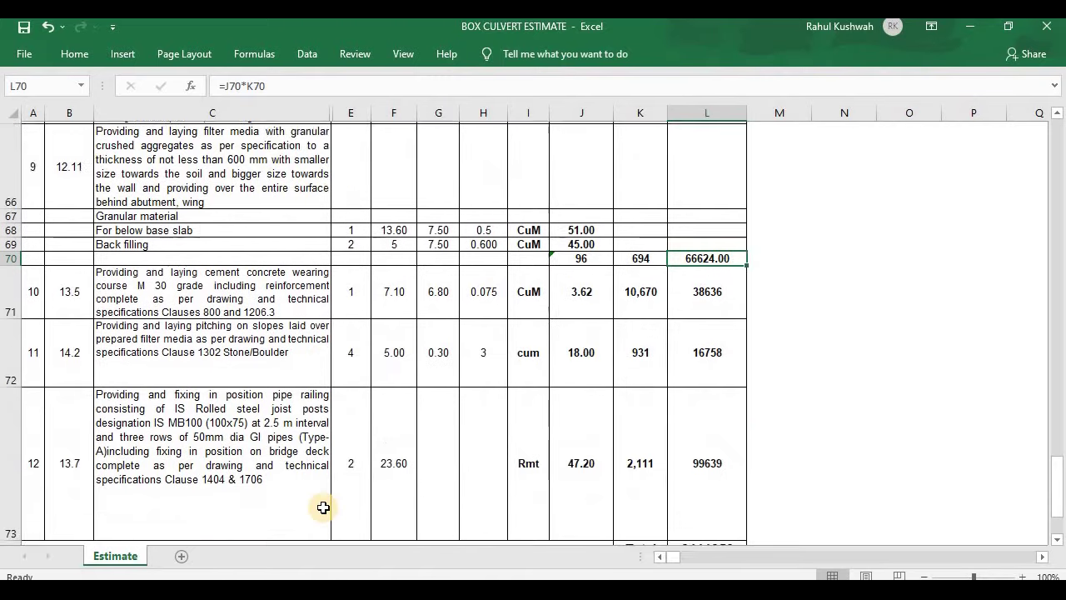
{"action": "scroll", "coordinate": [308, 500], "scroll_direction": "down", "scroll_amount": 1}
{"action": "scroll", "coordinate": [269, 483], "scroll_direction": "up", "scroll_amount": 1}
{"action": "scroll", "coordinate": [268, 483], "scroll_direction": "down", "scroll_amount": 1}
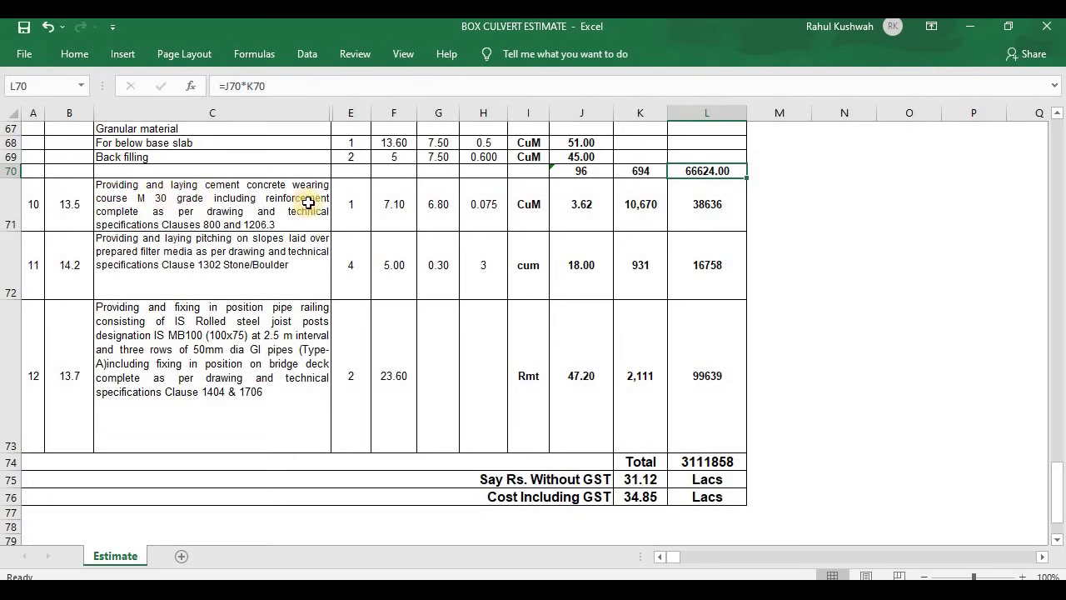
{"action": "left_click", "coordinate": [66, 215]}
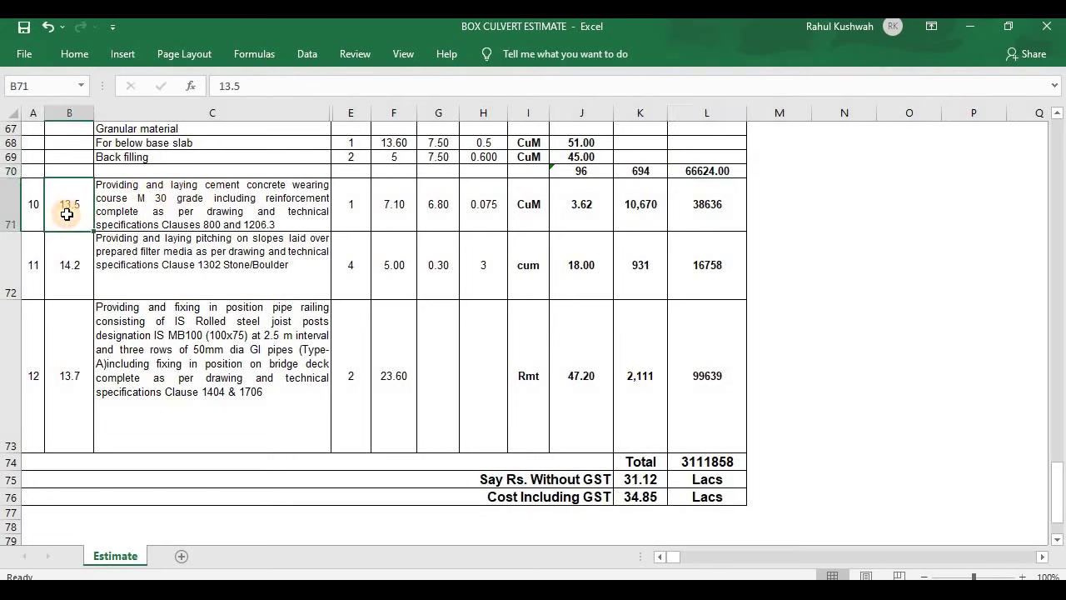
{"action": "scroll", "coordinate": [1062, 531], "scroll_direction": "up", "scroll_amount": 10}
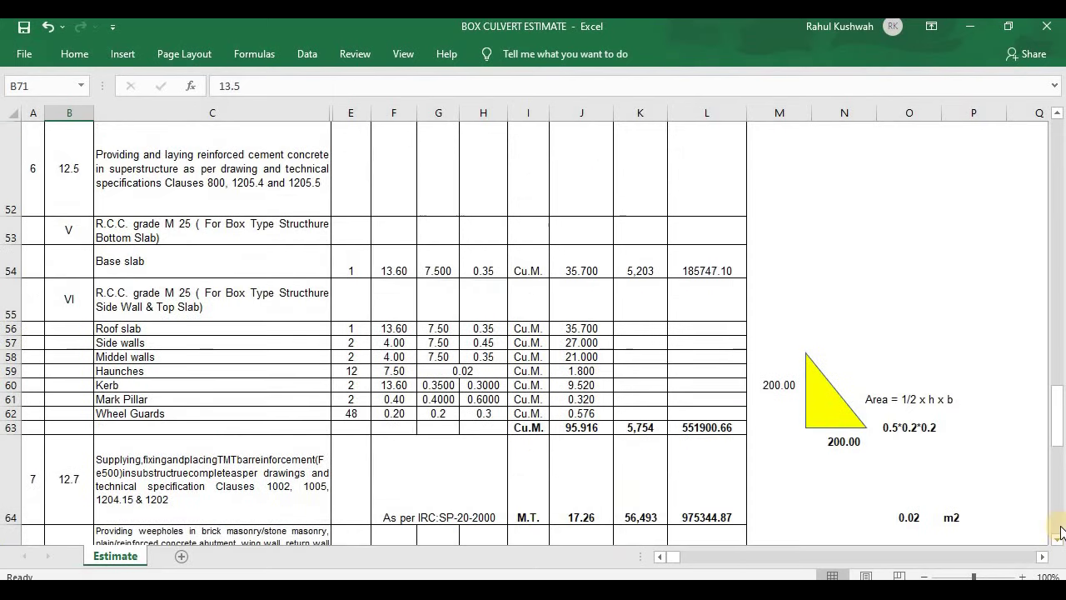
{"action": "scroll", "coordinate": [1062, 531], "scroll_direction": "up", "scroll_amount": 10}
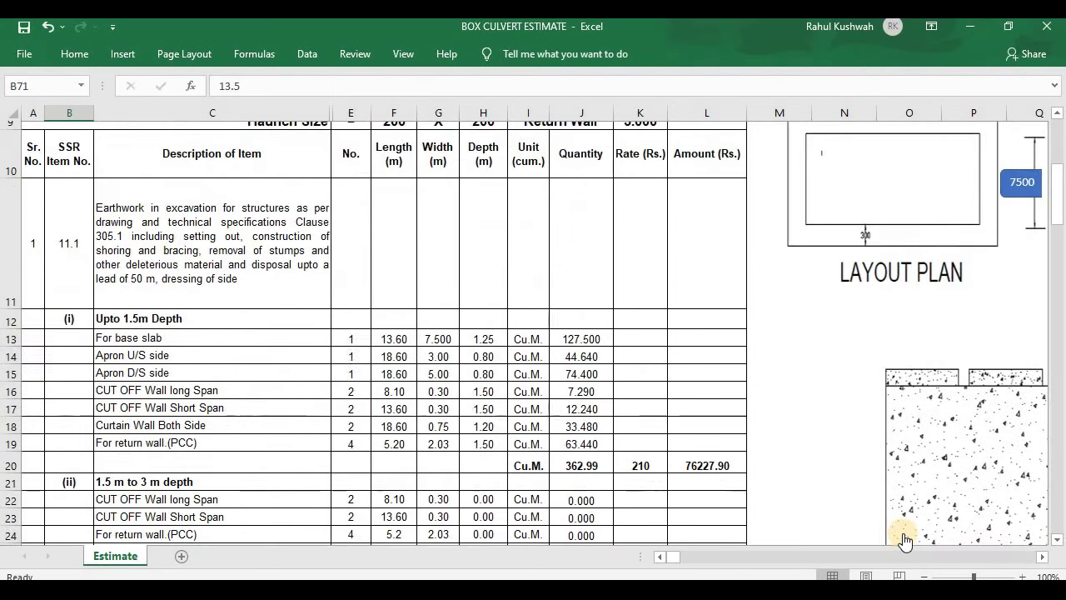
{"action": "scroll", "coordinate": [839, 468], "scroll_direction": "right", "scroll_amount": 5}
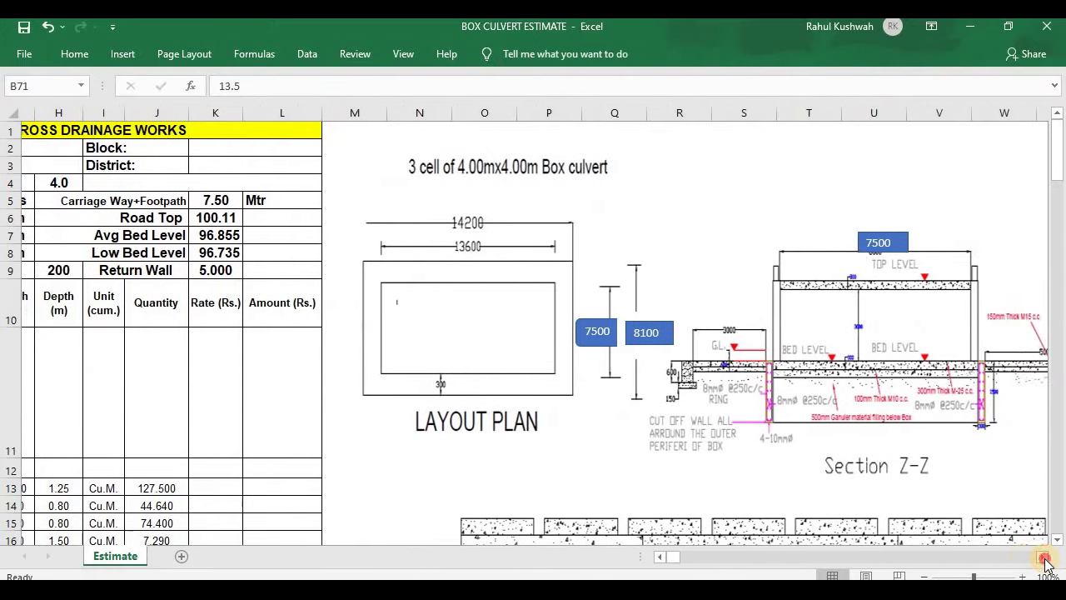
{"action": "scroll", "coordinate": [839, 469], "scroll_direction": "down", "scroll_amount": 2}
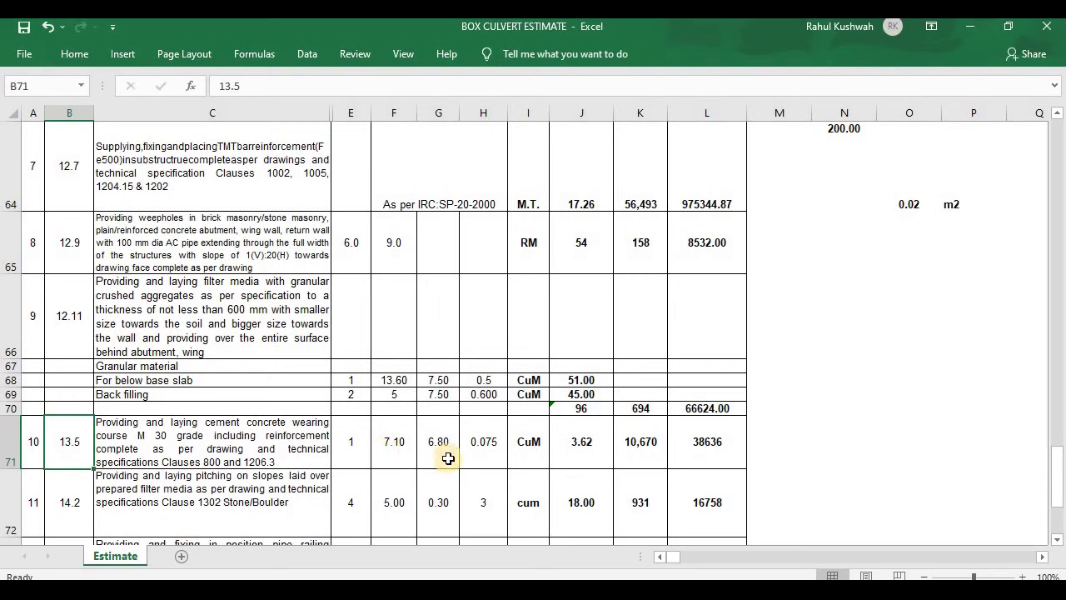
- Set the cement concrete wearing course item's length to 13.6 m
{"action": "left_click", "coordinate": [388, 460]}
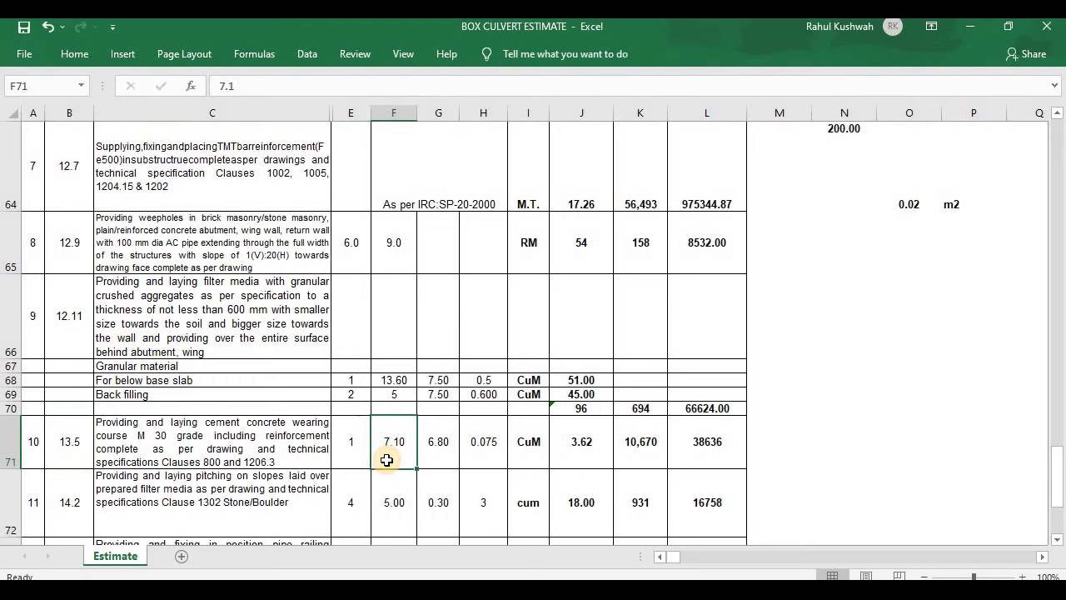
{"action": "type", "text": "13.6"}
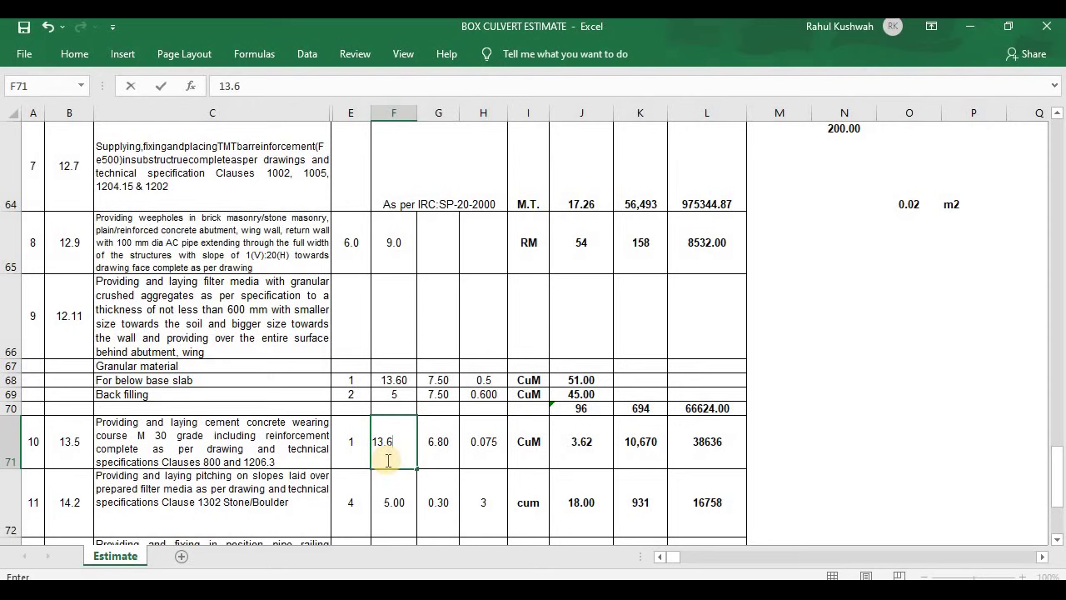
{"action": "key", "text": "Tab"}
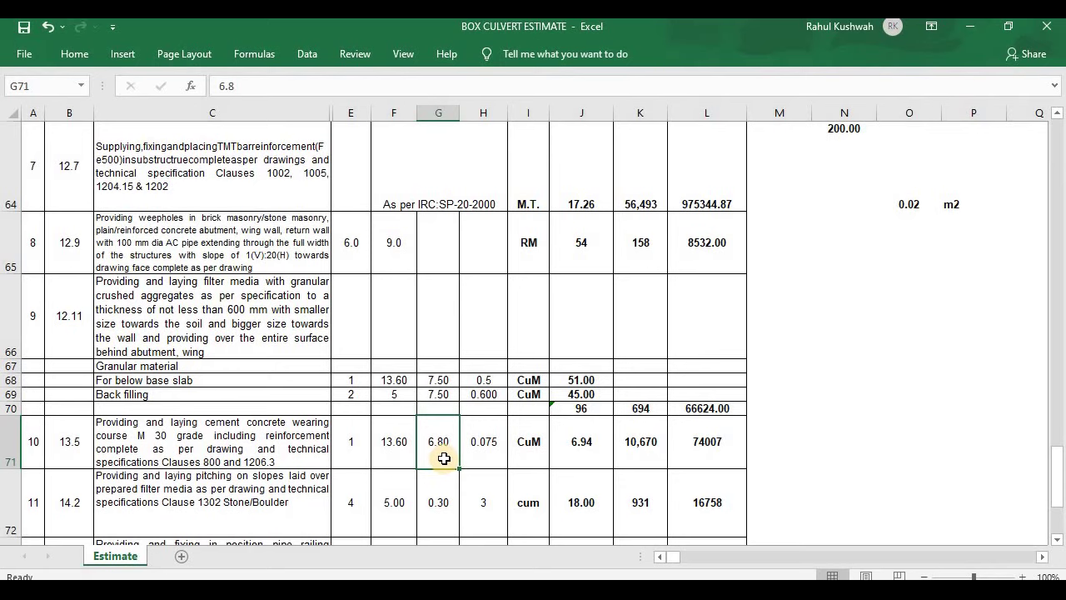
- Check the cement concrete wearing course item's thickness, quantity formula, rate and amount formula in row 71
{"action": "left_click", "coordinate": [480, 457]}
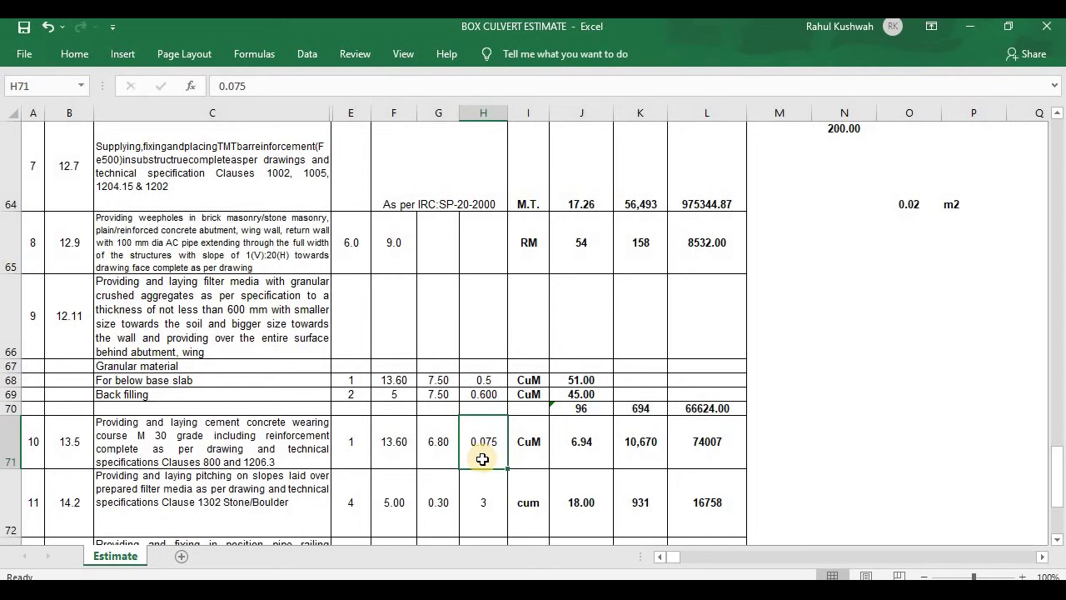
{"action": "left_click", "coordinate": [584, 459]}
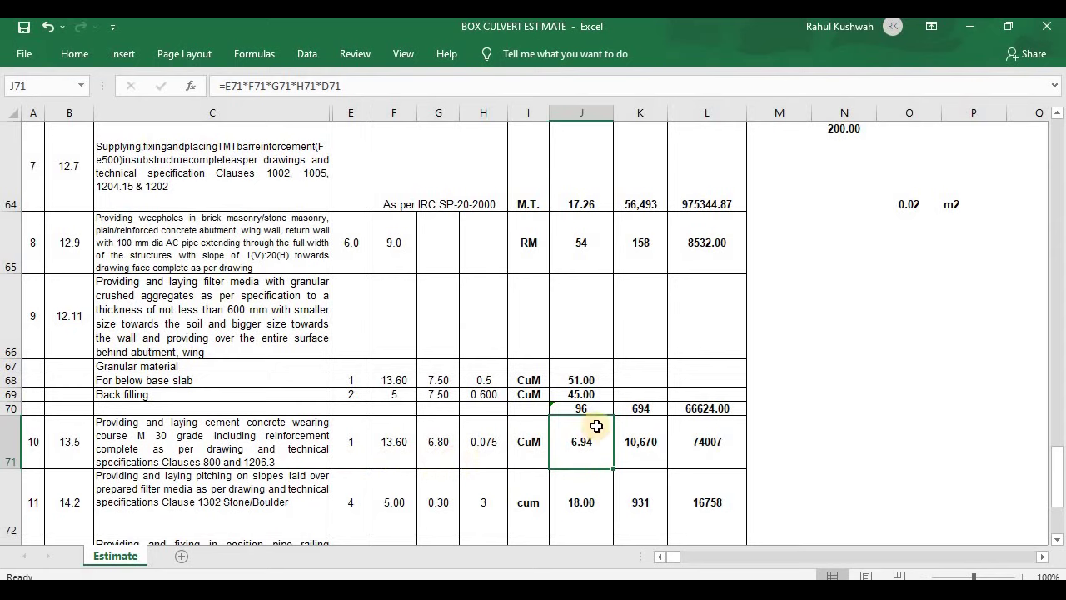
{"action": "left_click", "coordinate": [637, 457]}
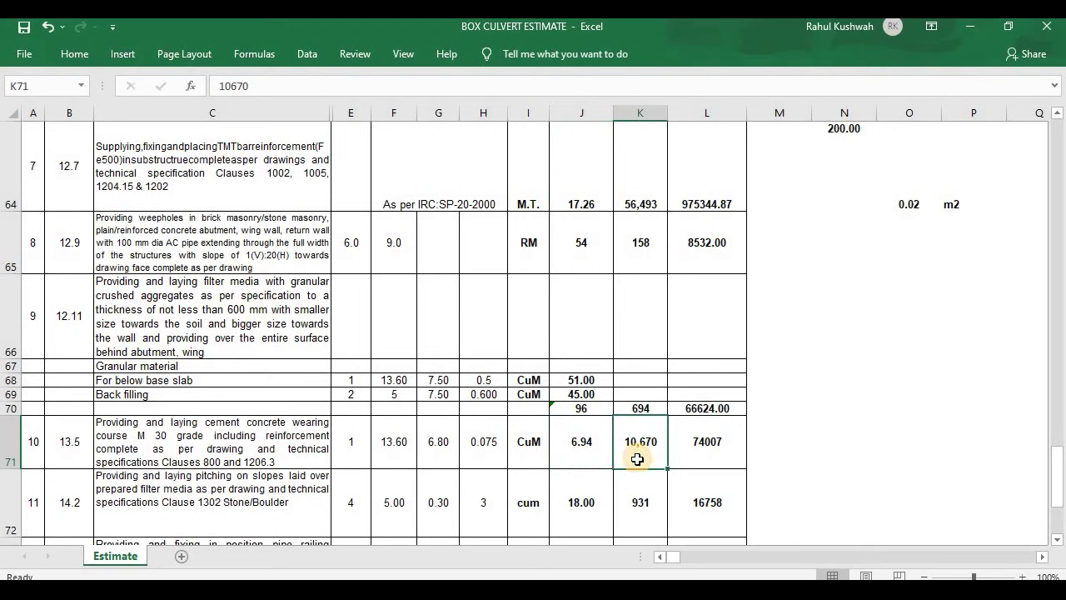
{"action": "left_click", "coordinate": [690, 455]}
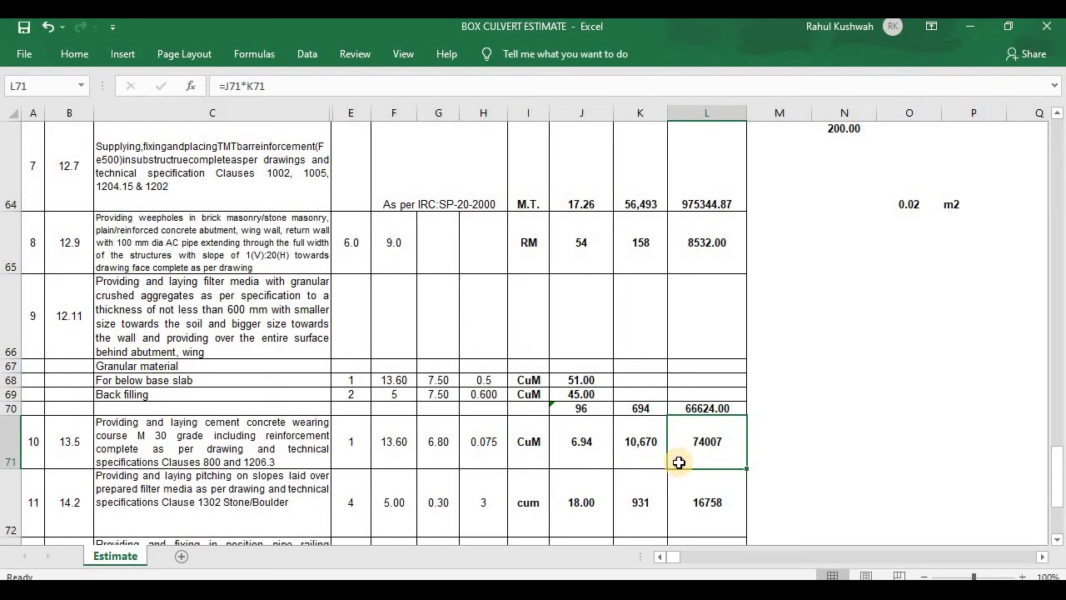
- Locate the stone pitching item in row 72 and look back through the earlier estimate rows and culvert drawings beside them
{"action": "scroll", "coordinate": [279, 438], "scroll_direction": "down", "scroll_amount": 1}
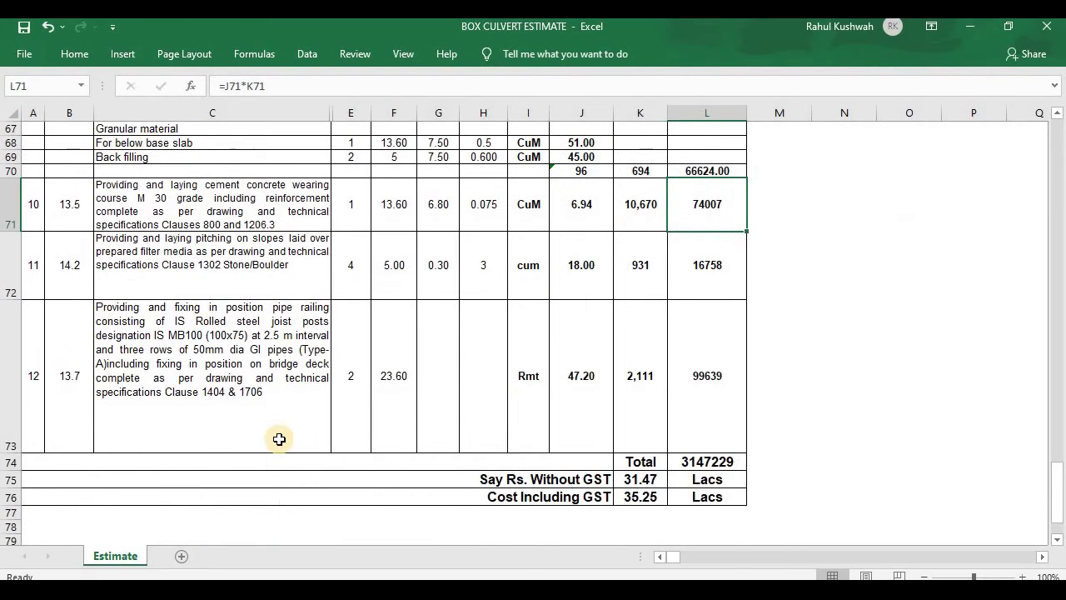
{"action": "left_click", "coordinate": [61, 278]}
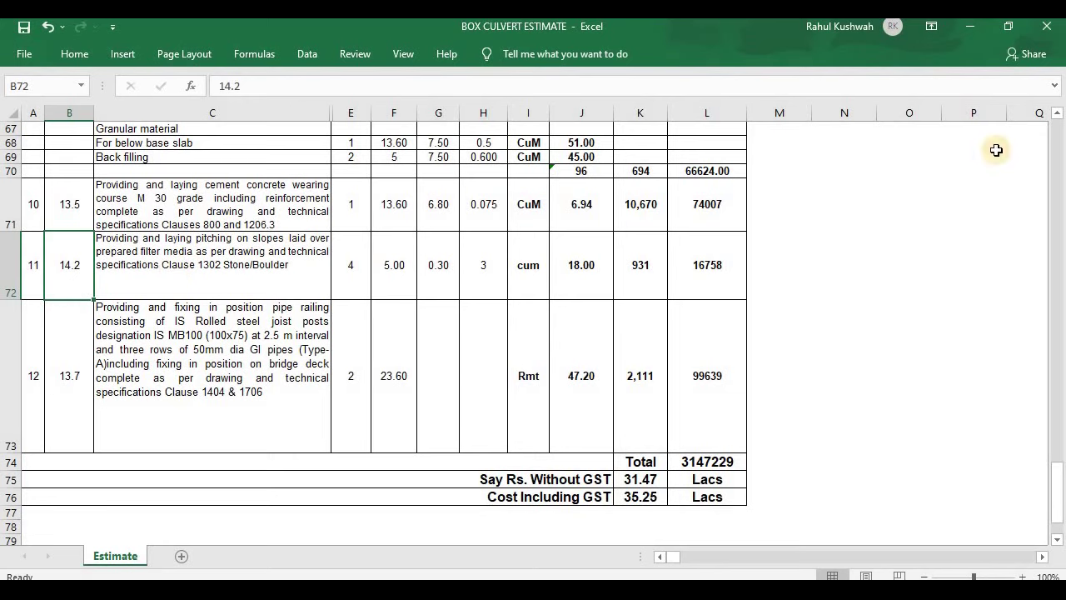
{"action": "scroll", "coordinate": [861, 432], "scroll_direction": "up", "scroll_amount": 7}
{"action": "scroll", "coordinate": [861, 431], "scroll_direction": "up", "scroll_amount": 10}
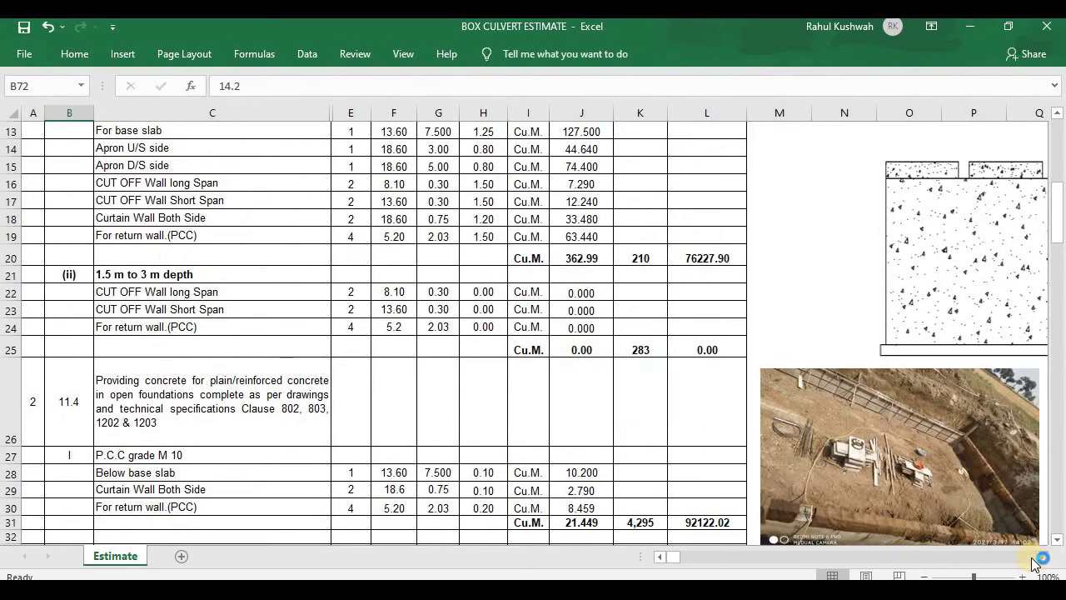
{"action": "scroll", "coordinate": [952, 508], "scroll_direction": "right", "scroll_amount": 1}
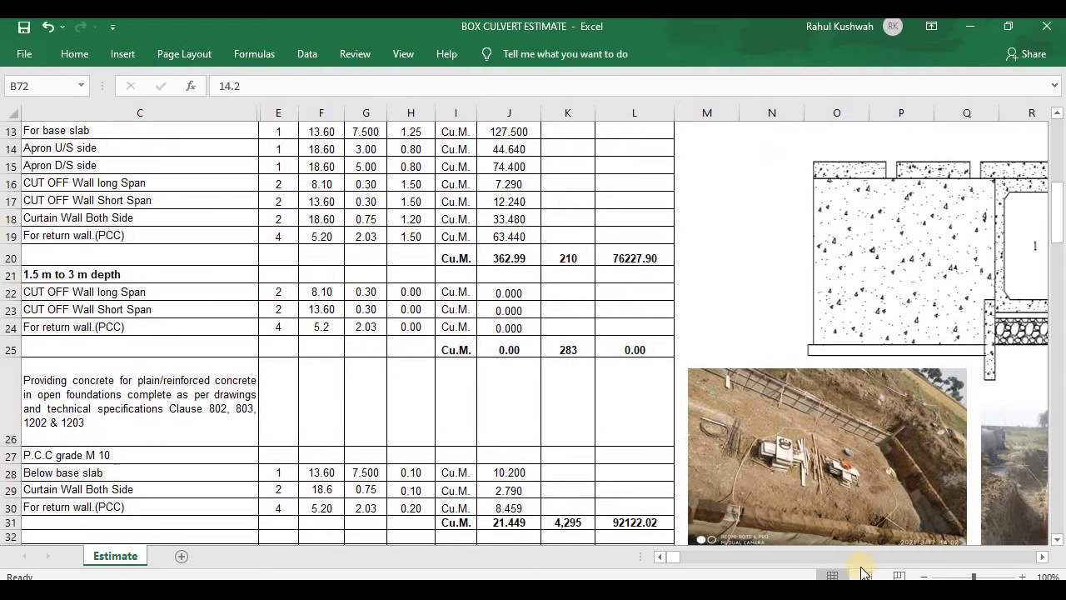
{"action": "left_click", "coordinate": [663, 559]}
{"action": "left_click_drag", "start_coordinate": [664, 559], "coordinate": [661, 558]}
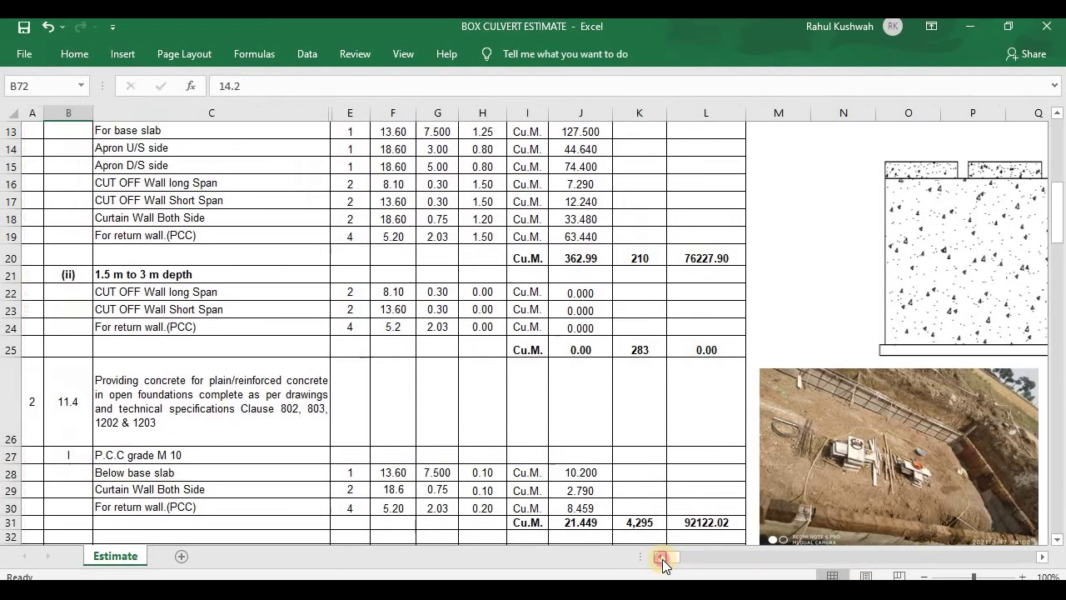
{"action": "scroll", "coordinate": [328, 468], "scroll_direction": "down", "scroll_amount": 12}
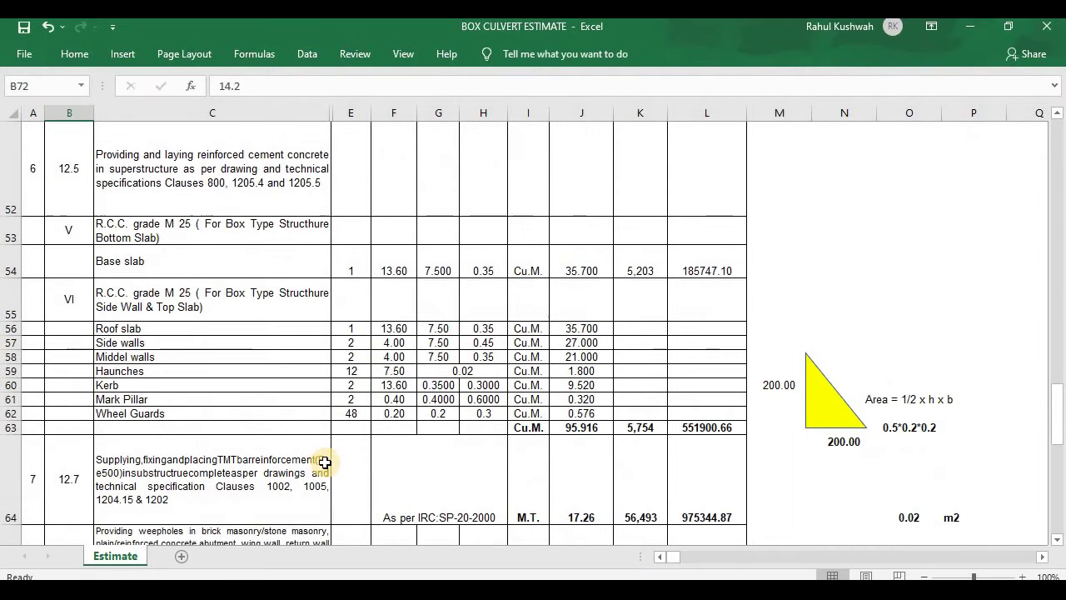
{"action": "scroll", "coordinate": [324, 461], "scroll_direction": "down", "scroll_amount": 7}
{"action": "scroll", "coordinate": [117, 310], "scroll_direction": "up", "scroll_amount": 2}
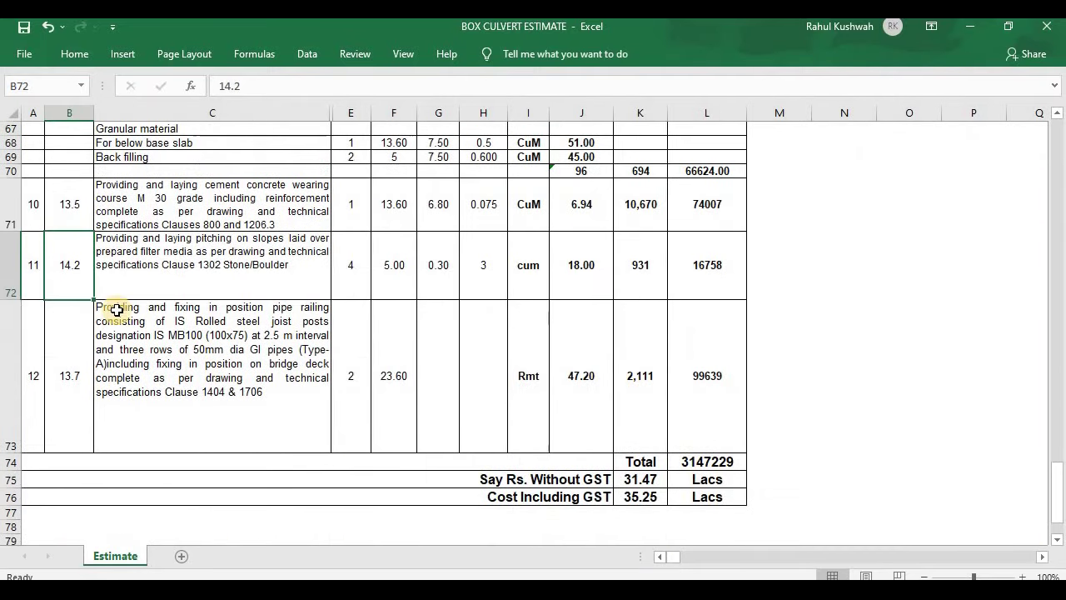
- Check the stone pitching item's description, number, dimensions, quantity formula, rate and amount formula in row 72
{"action": "left_click", "coordinate": [150, 270]}
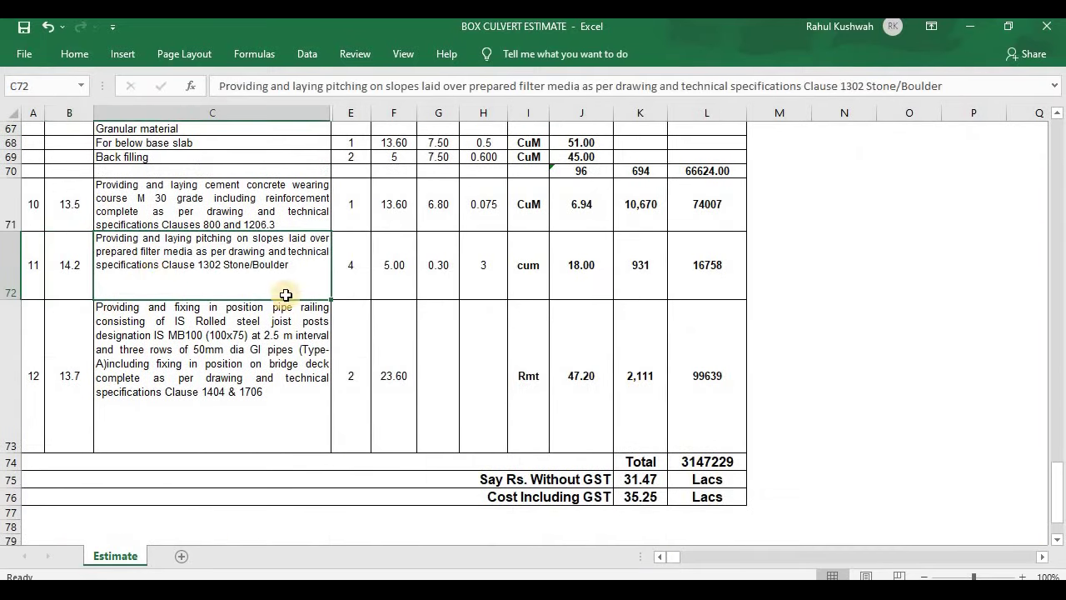
{"action": "left_click", "coordinate": [393, 284]}
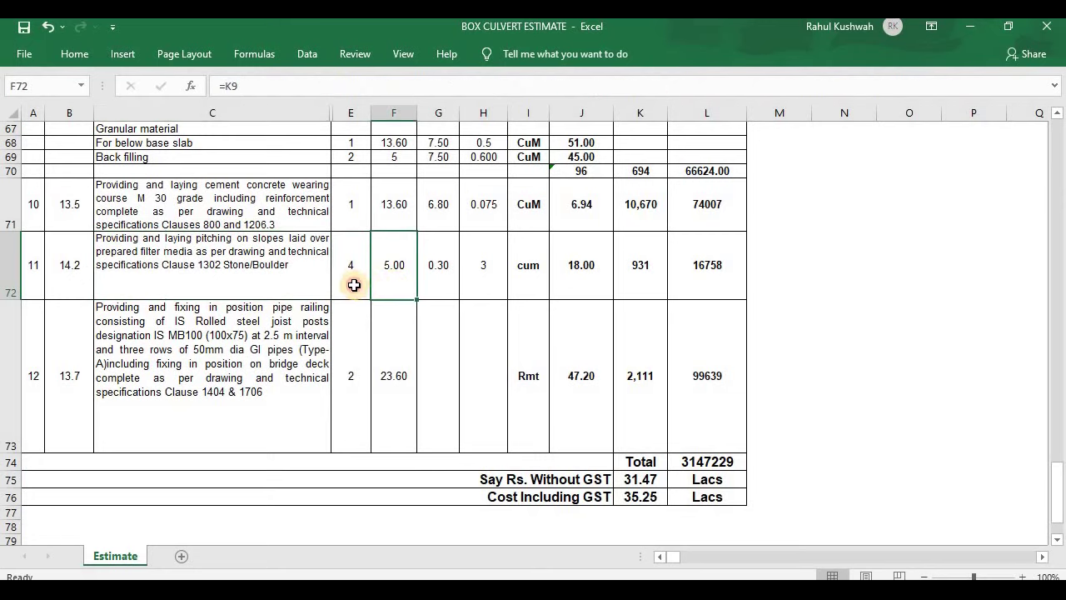
{"action": "left_click", "coordinate": [354, 285]}
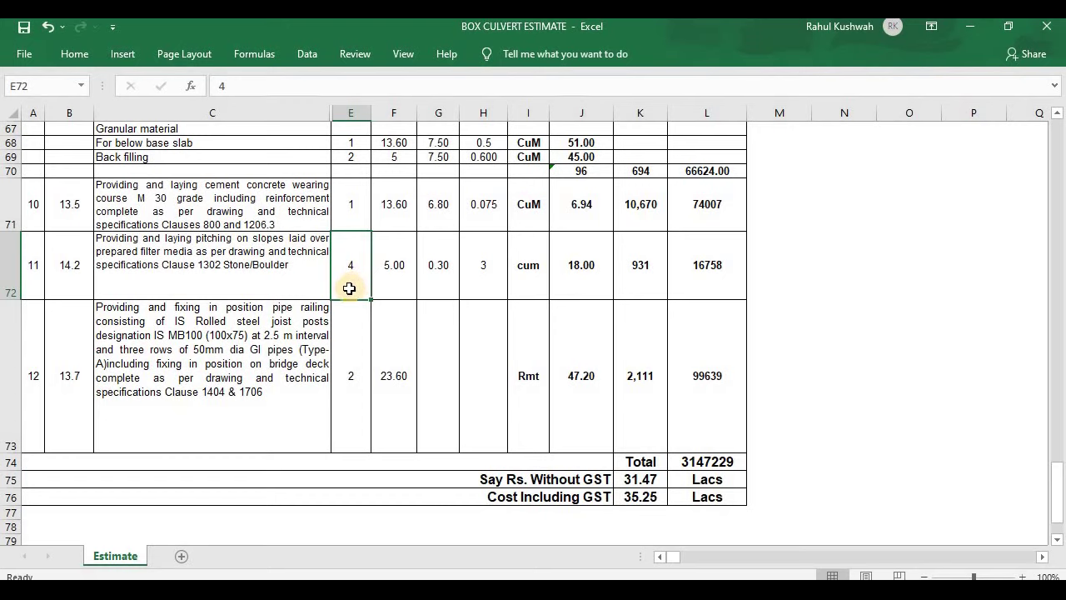
{"action": "left_click", "coordinate": [392, 285]}
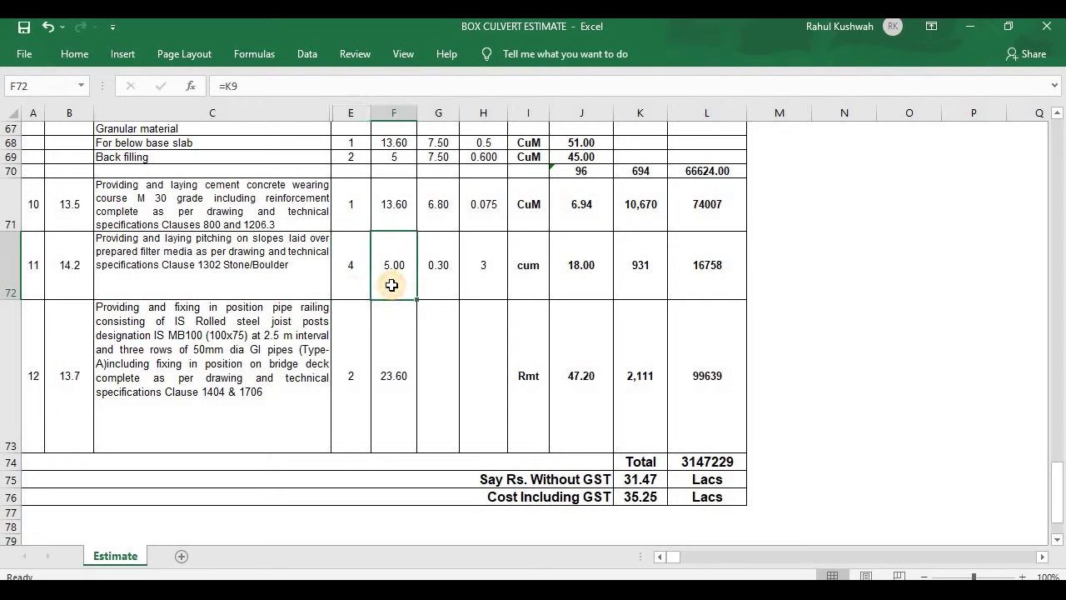
{"action": "left_click", "coordinate": [442, 286]}
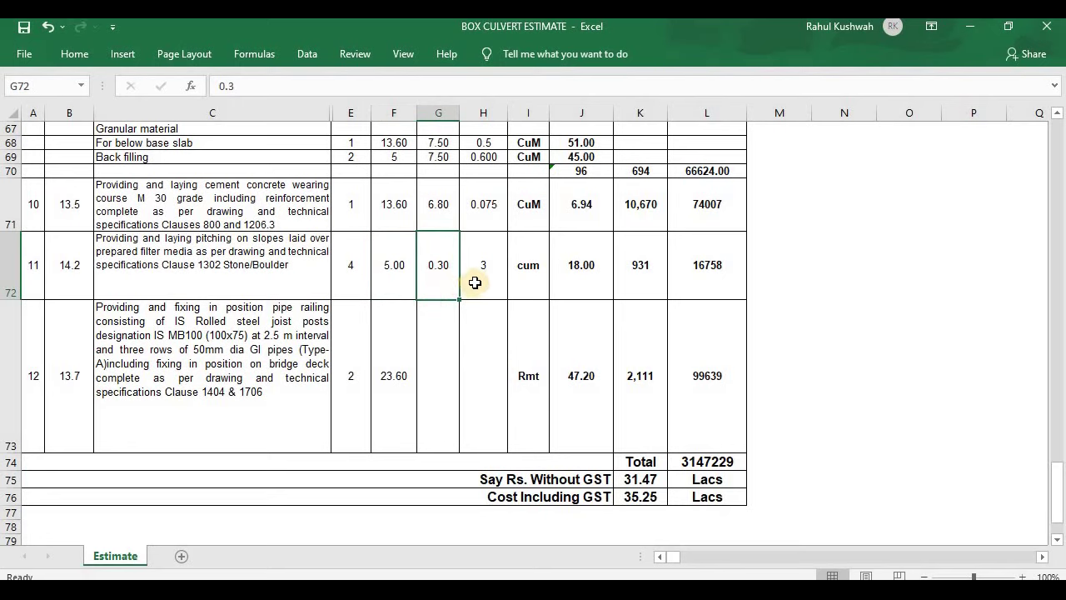
{"action": "left_click", "coordinate": [480, 283]}
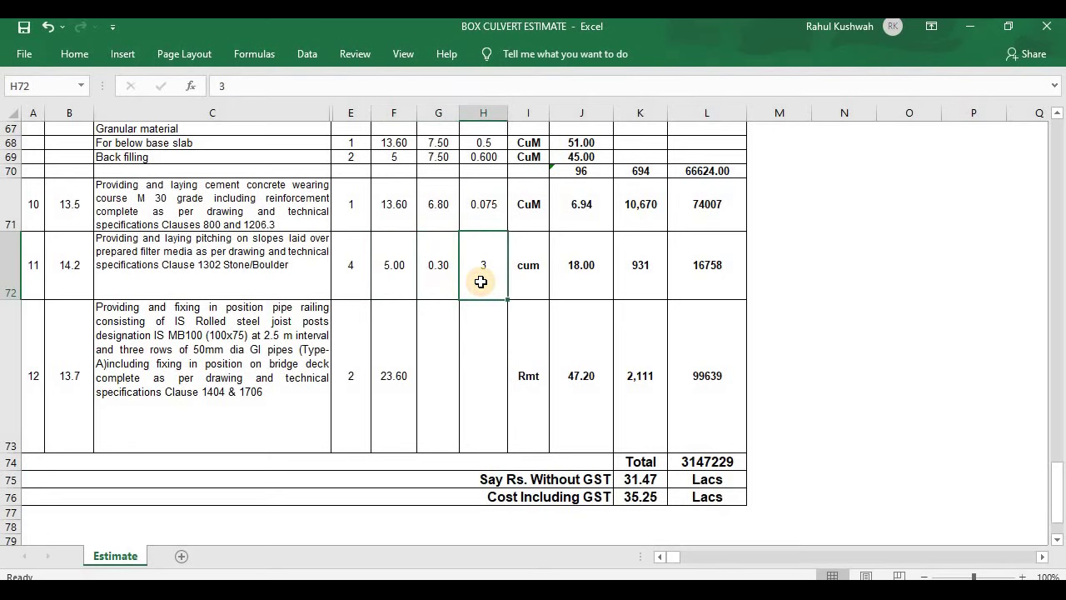
{"action": "left_click", "coordinate": [565, 288]}
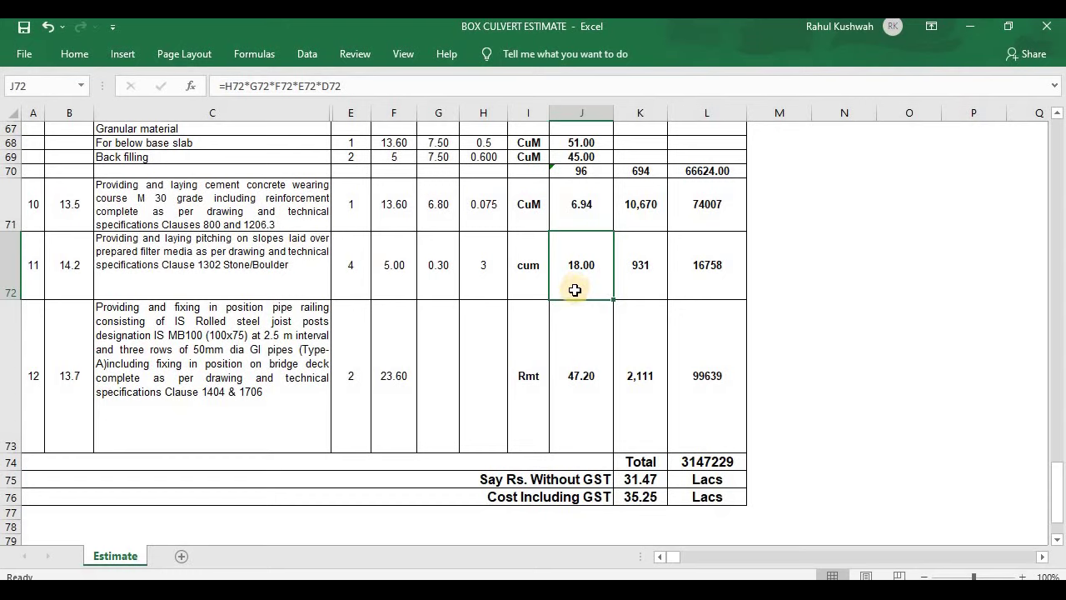
{"action": "left_click", "coordinate": [639, 293]}
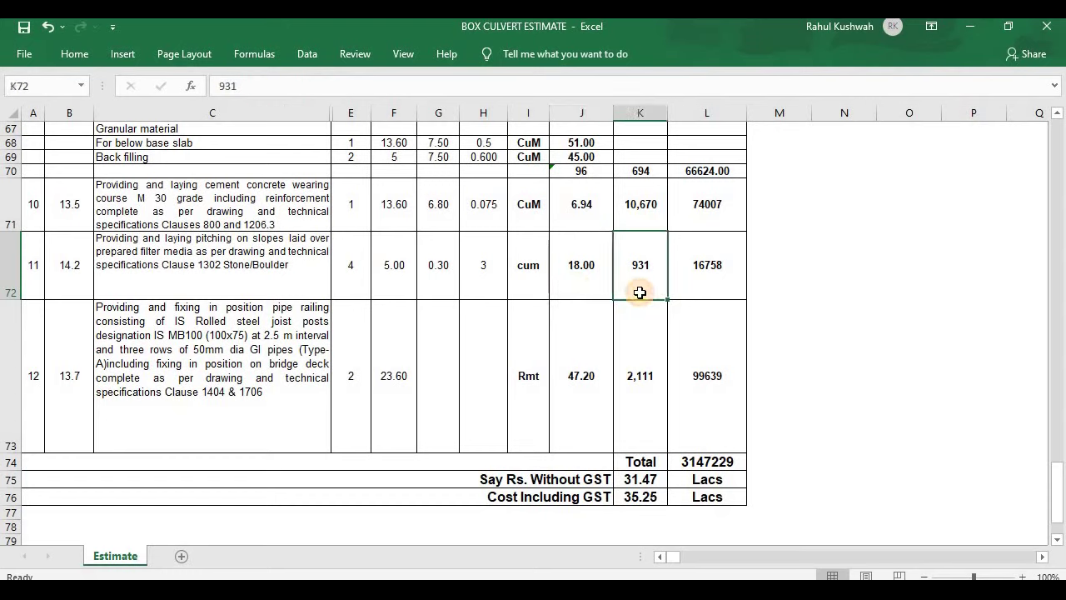
{"action": "left_click", "coordinate": [720, 292]}
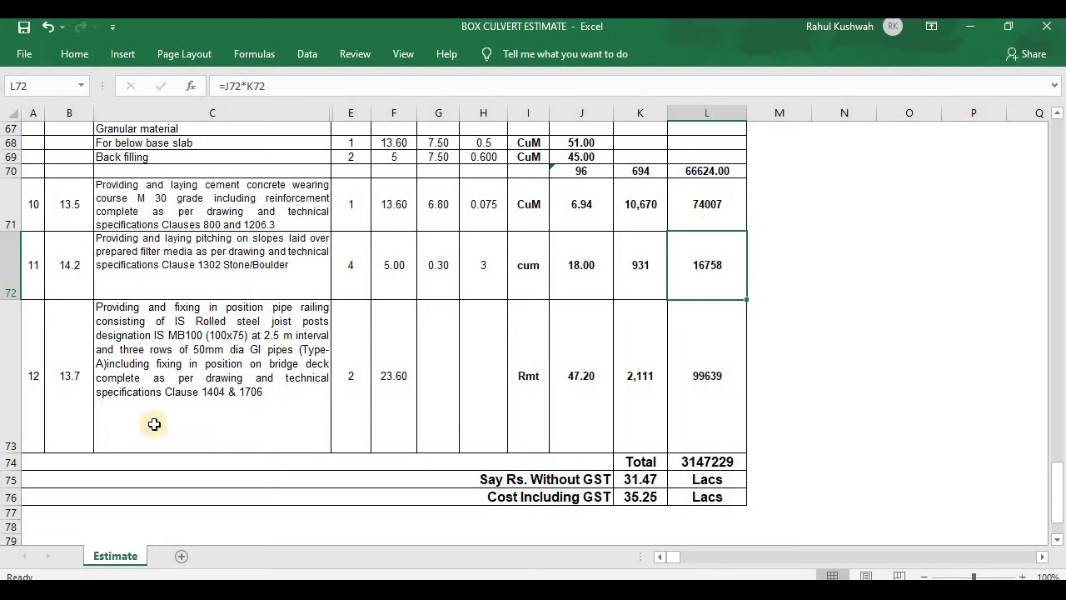
- Set the pipe railing item's length to 13.6 m and check its unit, quantity formula and amount formula
{"action": "left_click", "coordinate": [391, 401]}
{"action": "type", "text": "13.6"}
{"action": "key", "text": "ctrl+Return"}
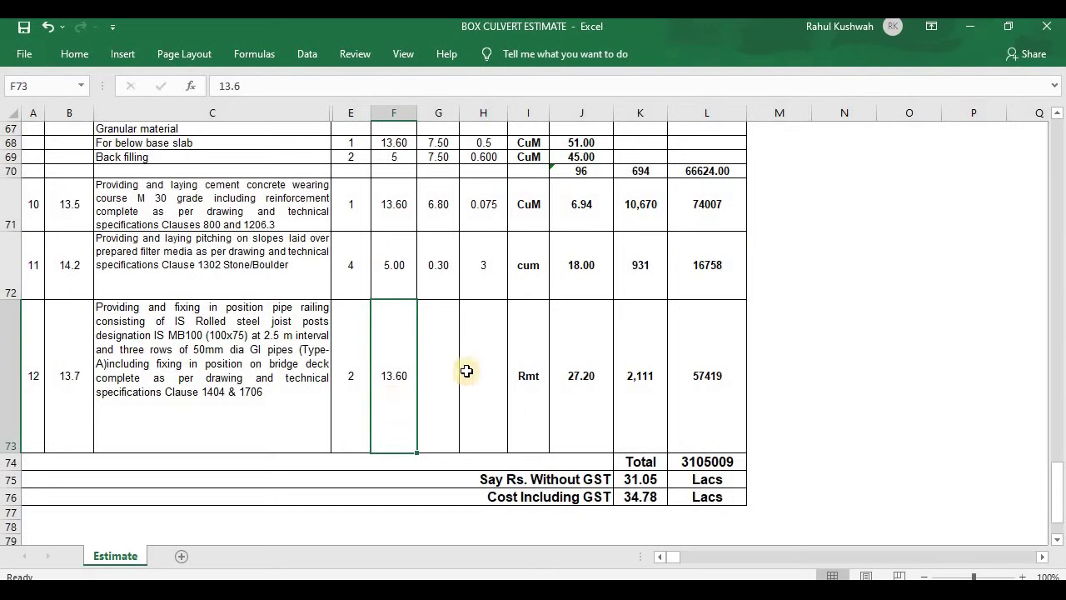
{"action": "left_click", "coordinate": [533, 398]}
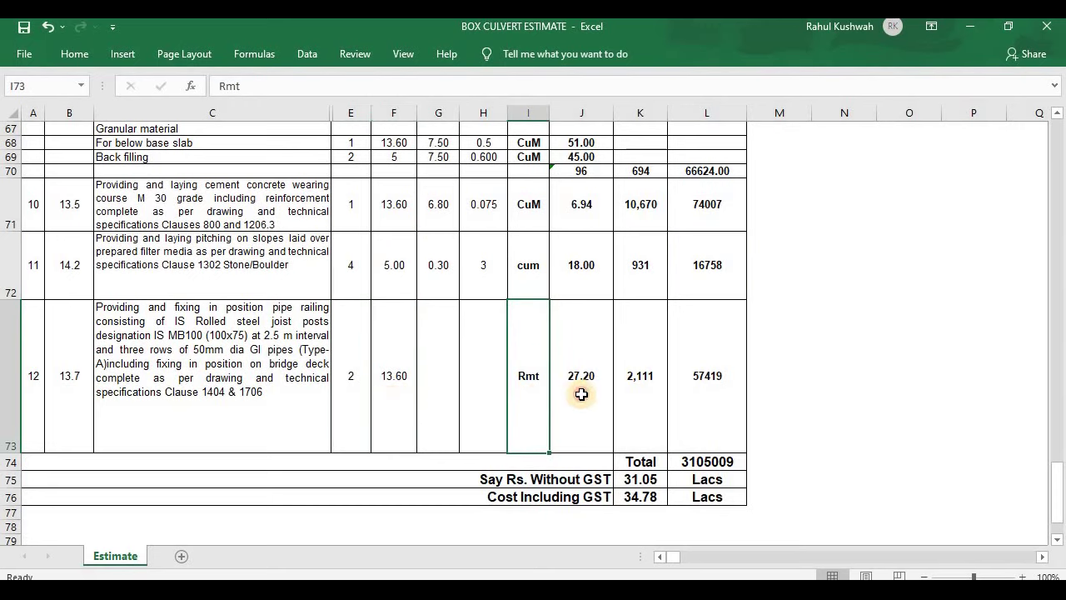
{"action": "left_click", "coordinate": [581, 394]}
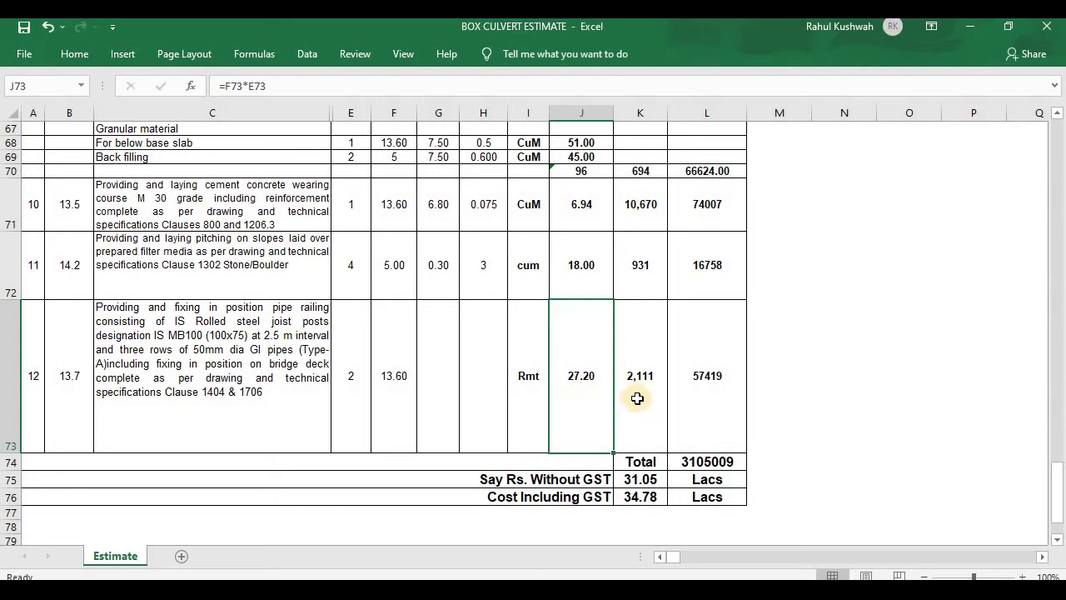
{"action": "left_click", "coordinate": [705, 395]}
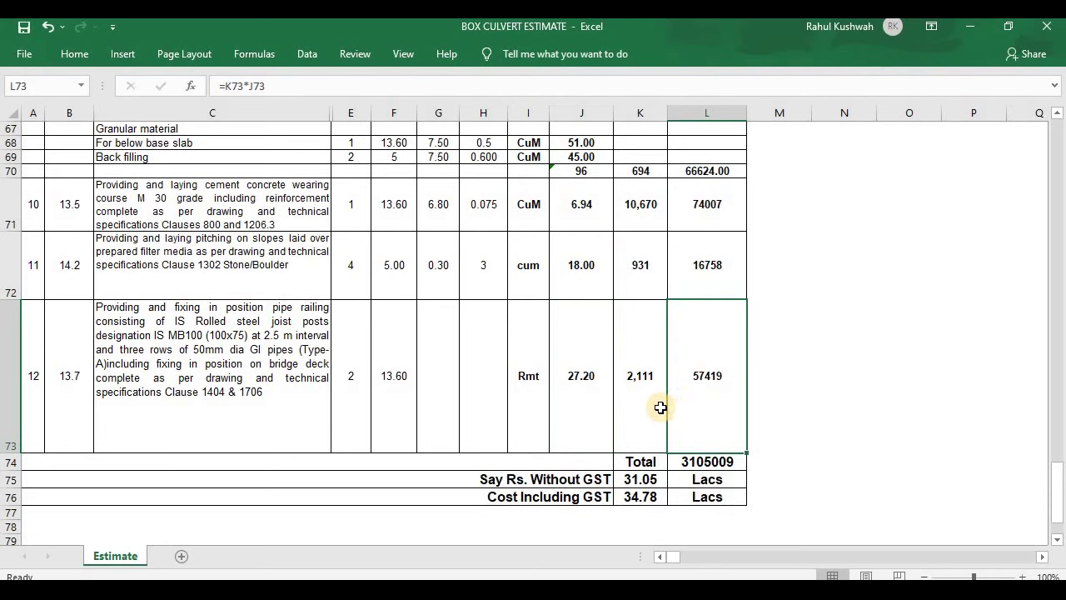
- Inspect the formulas for the total amount, the rounded cost without GST in lacs and the cost including GST
{"action": "scroll", "coordinate": [658, 400], "scroll_direction": "up", "scroll_amount": 3}
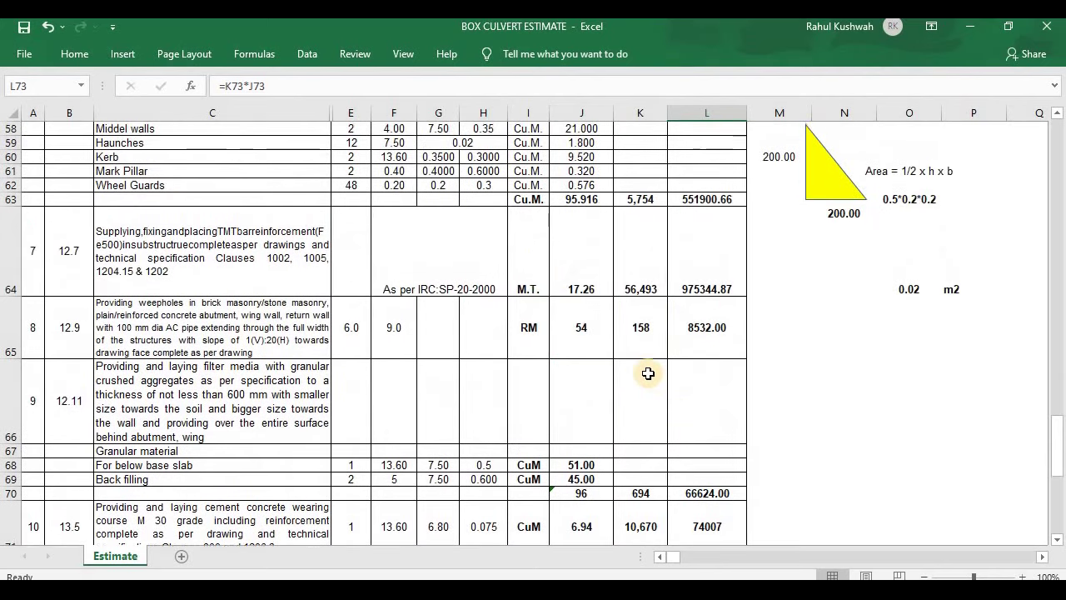
{"action": "scroll", "coordinate": [648, 373], "scroll_direction": "up", "scroll_amount": 4}
{"action": "scroll", "coordinate": [709, 333], "scroll_direction": "down", "scroll_amount": 1}
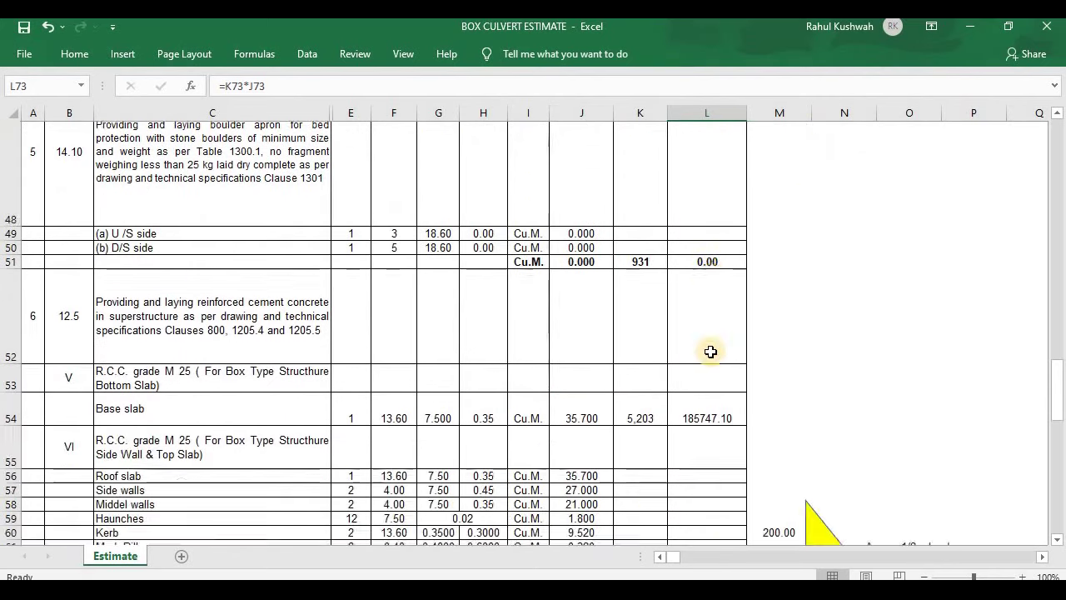
{"action": "scroll", "coordinate": [709, 350], "scroll_direction": "down", "scroll_amount": 8}
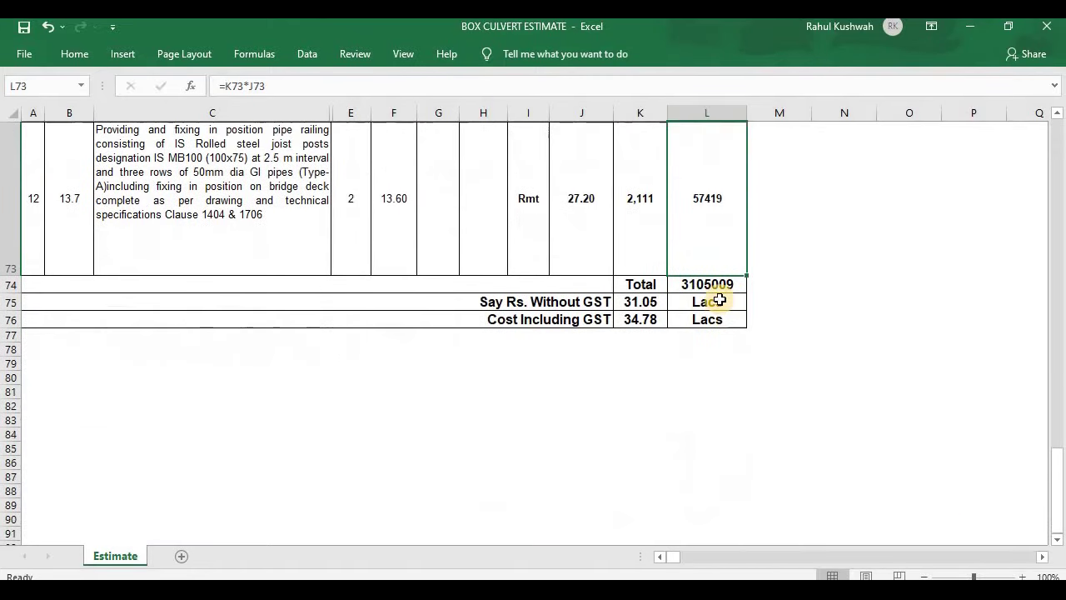
{"action": "left_click", "coordinate": [676, 284]}
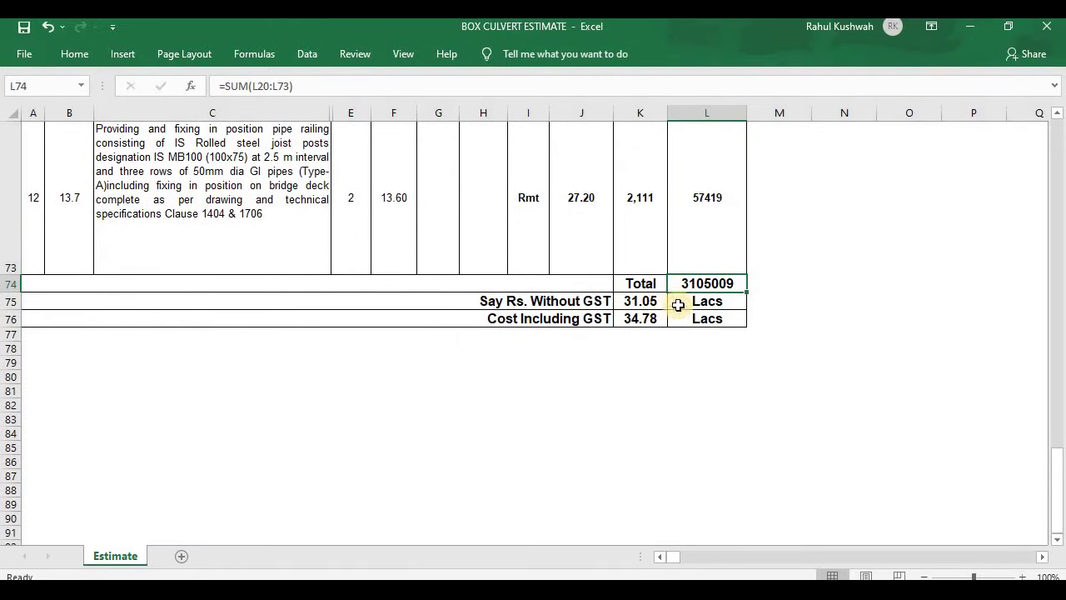
{"action": "left_click", "coordinate": [575, 305]}
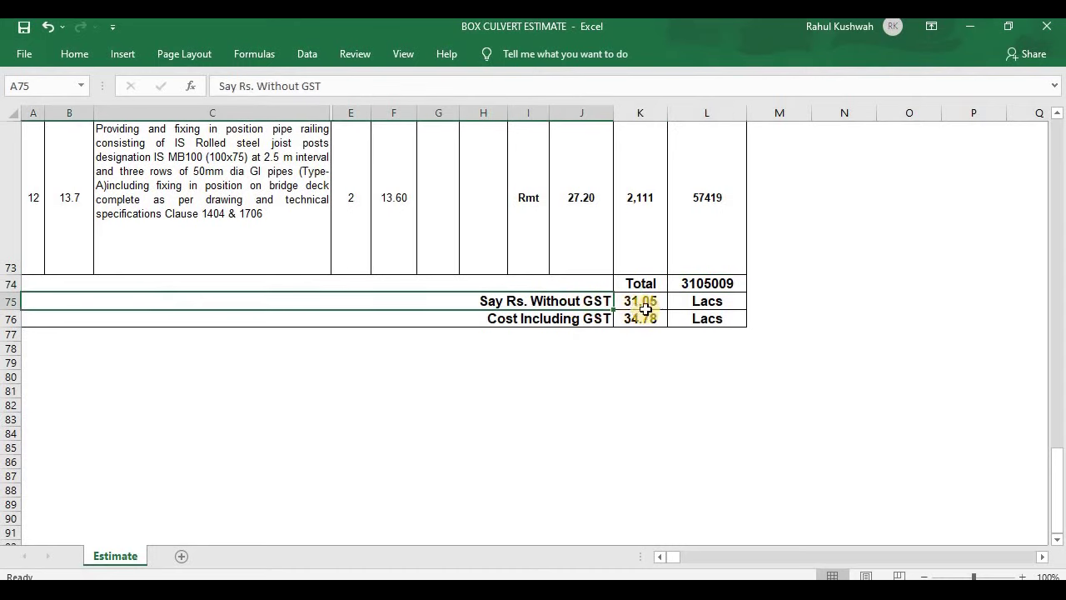
{"action": "left_click", "coordinate": [647, 304]}
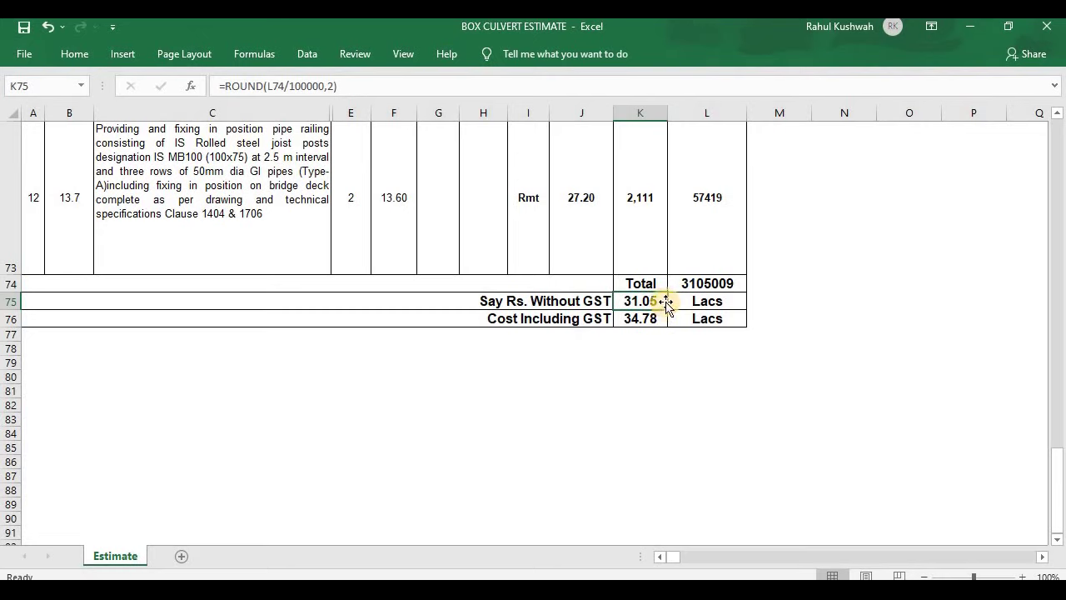
{"action": "left_click", "coordinate": [587, 300]}
{"action": "left_click", "coordinate": [533, 319]}
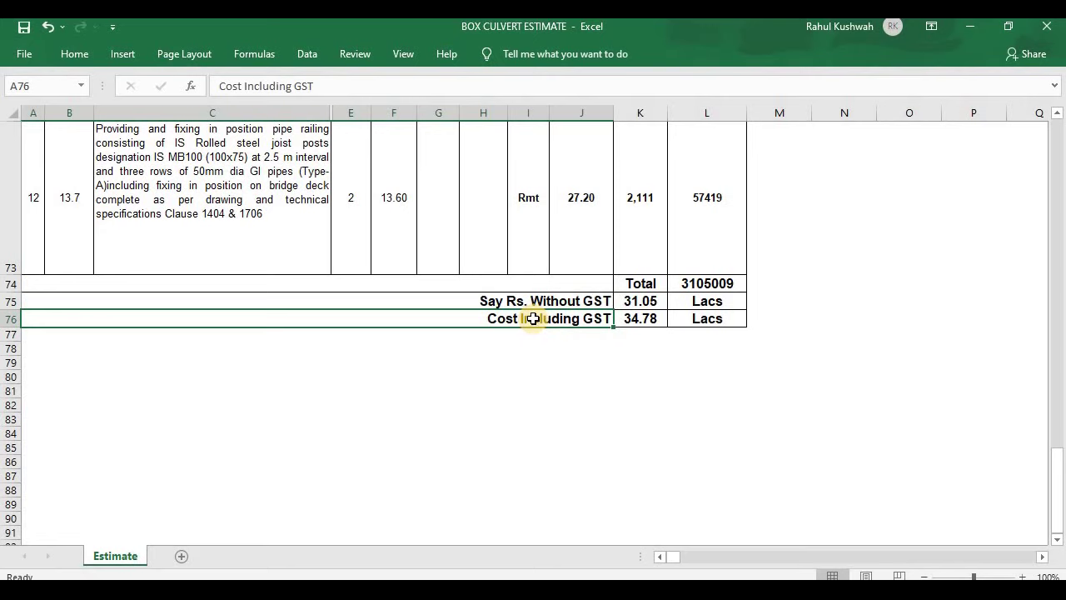
{"action": "left_click", "coordinate": [625, 322]}
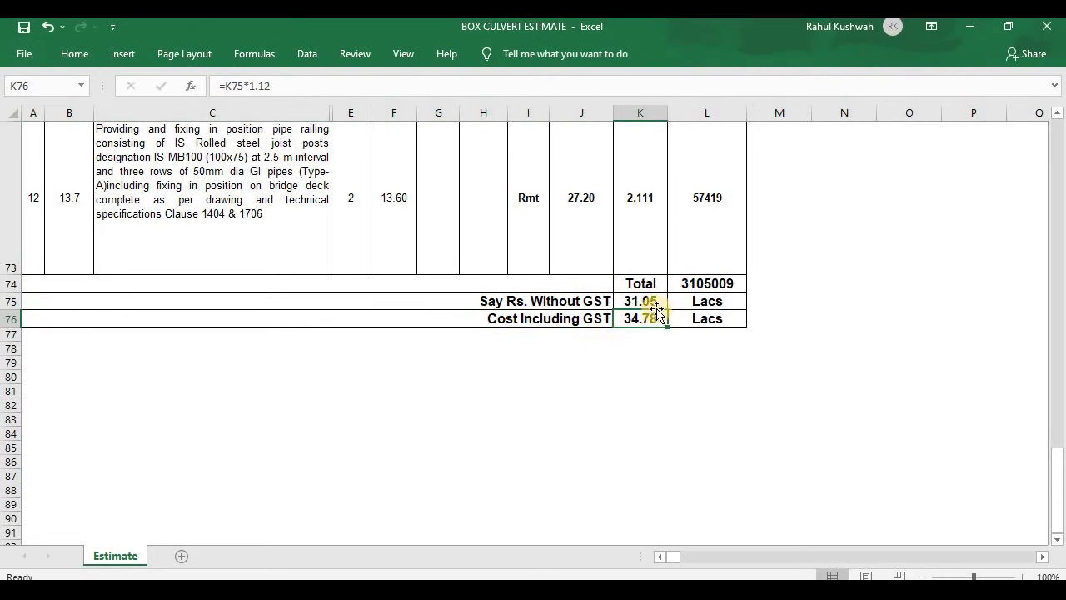
{"action": "scroll", "coordinate": [650, 310], "scroll_direction": "up", "scroll_amount": 3}
{"action": "scroll", "coordinate": [652, 311], "scroll_direction": "up", "scroll_amount": 20}
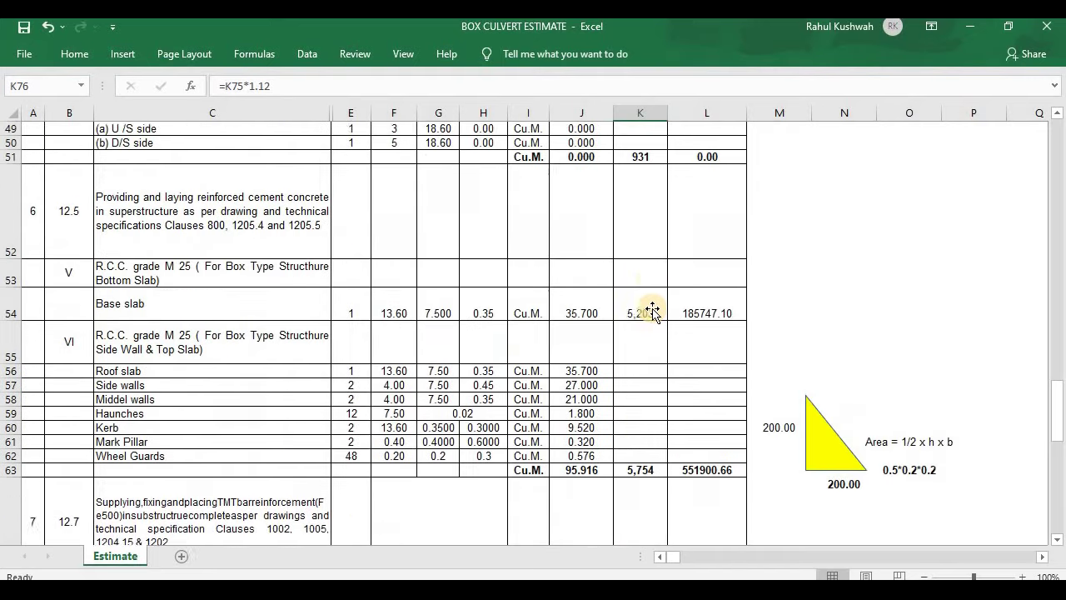